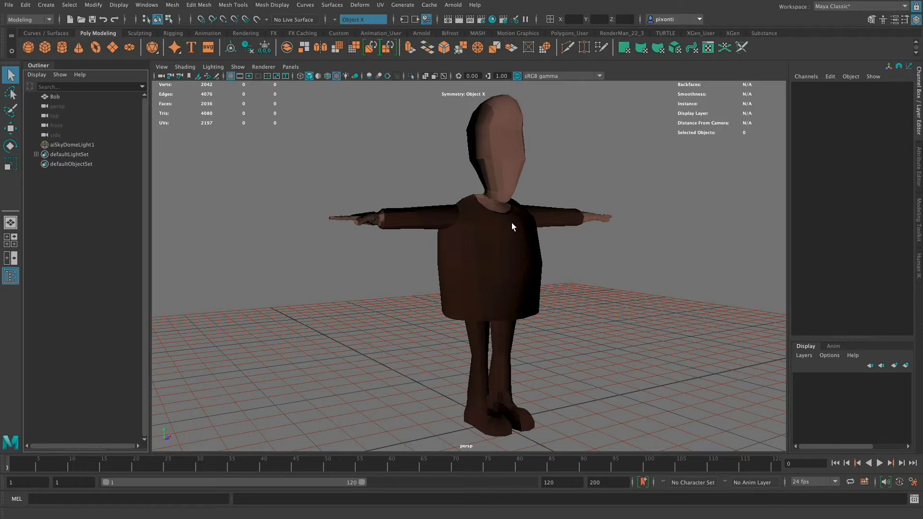
- Select the Bob character mesh, view it from the front and show the Human IK character controls
{"action": "left_click", "coordinate": [509, 238]}
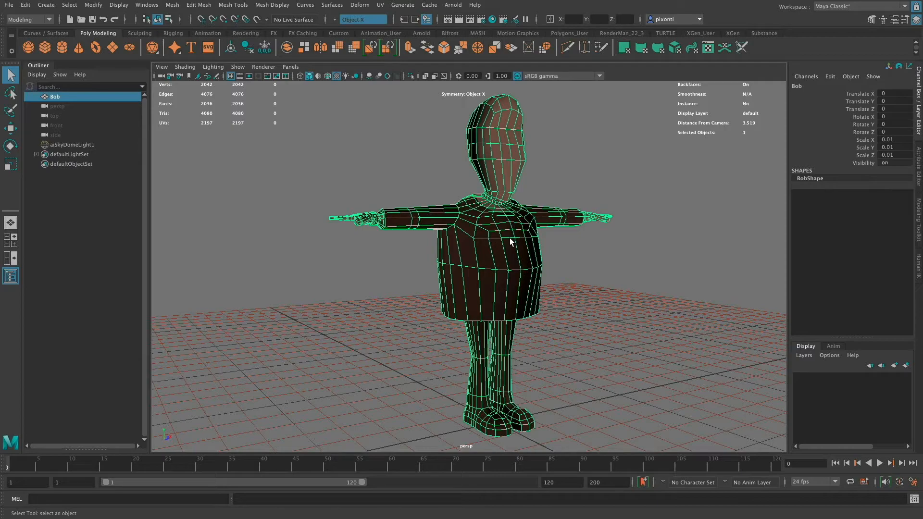
{"action": "left_click_drag", "start_coordinate": [510, 238], "coordinate": [550, 264], "text": "alt"}
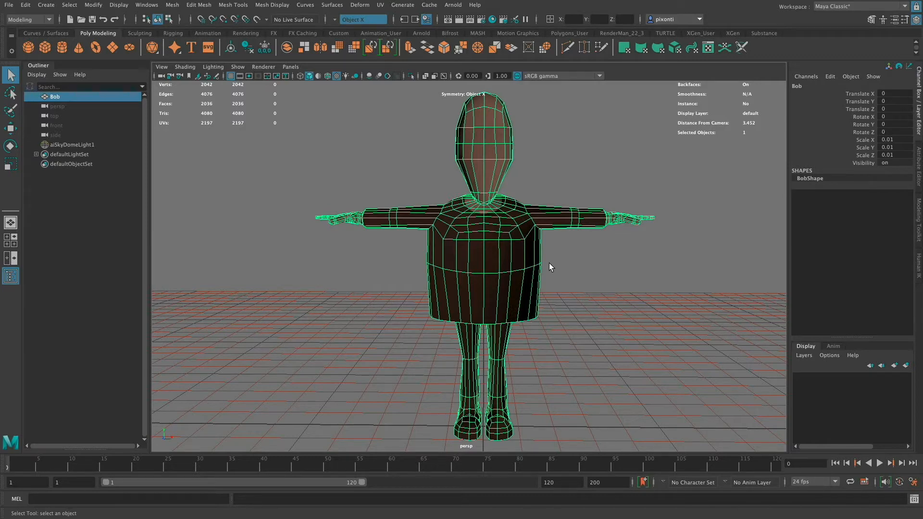
{"action": "left_click", "coordinate": [919, 271]}
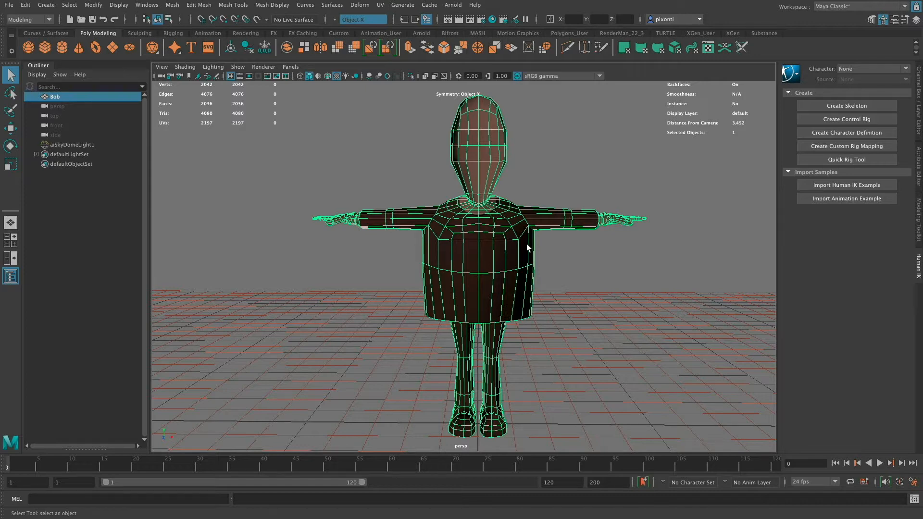
- Set the linear working unit to meter in the preferences and save them
{"action": "left_click", "coordinate": [153, 7]}
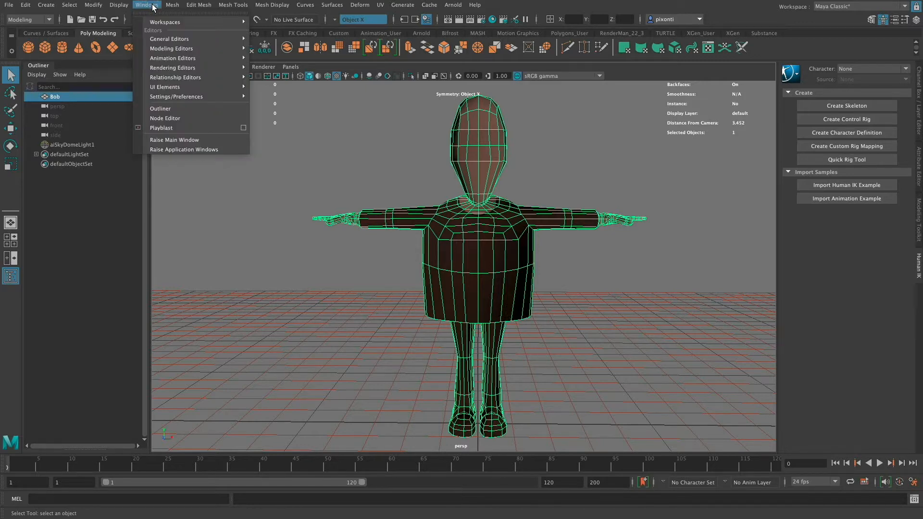
{"action": "mouse_move", "coordinate": [227, 96]}
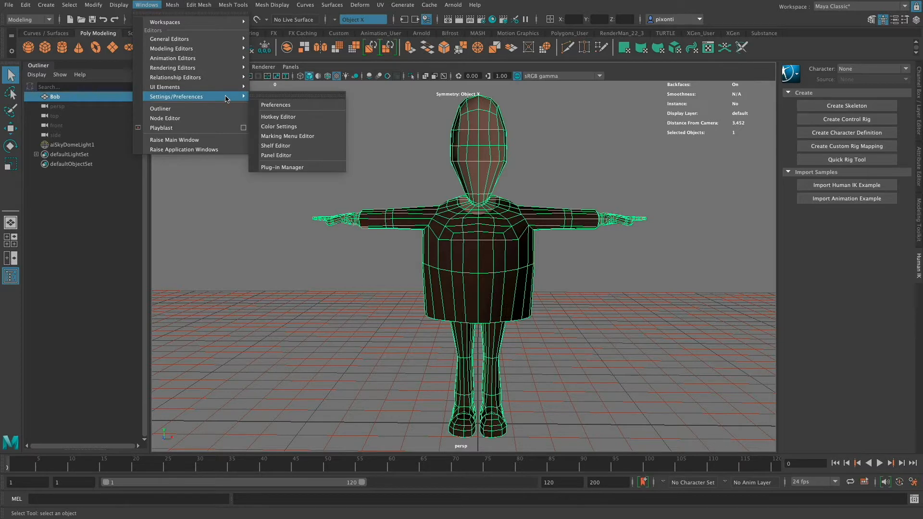
{"action": "left_click", "coordinate": [298, 105]}
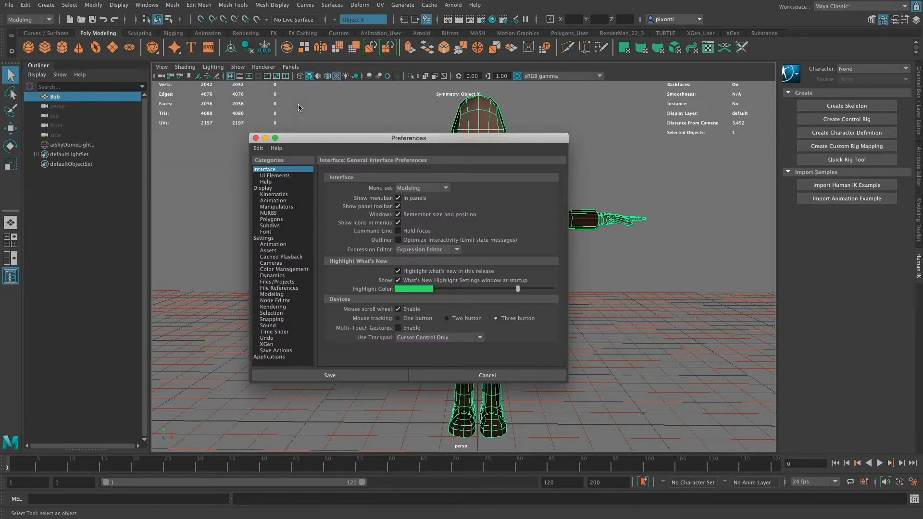
{"action": "left_click", "coordinate": [284, 239]}
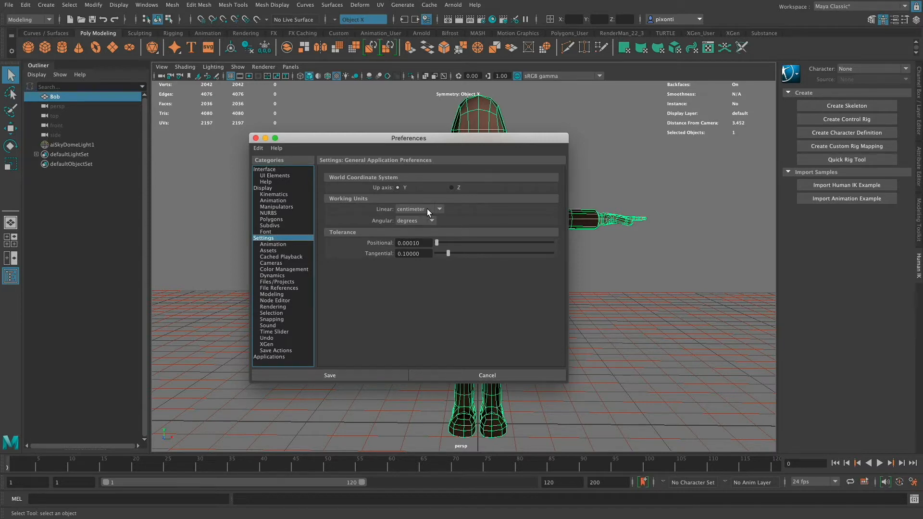
{"action": "left_click", "coordinate": [439, 209]}
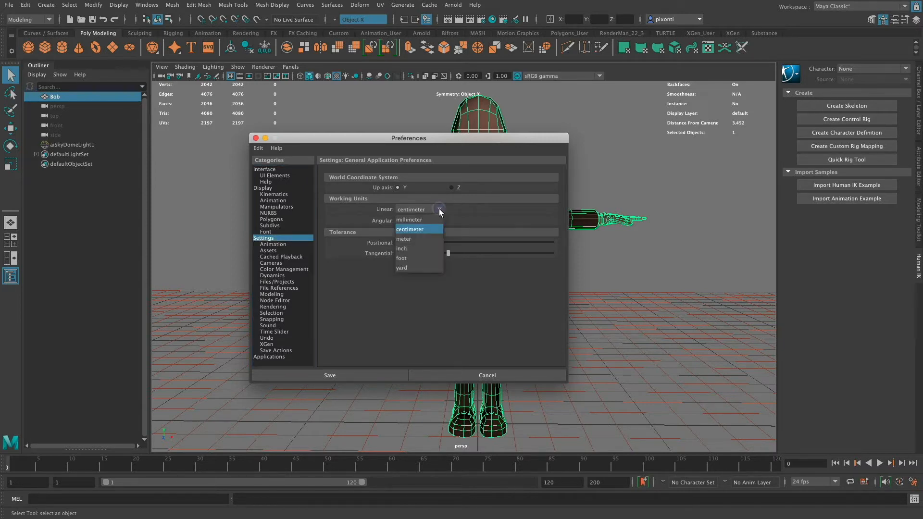
{"action": "left_click", "coordinate": [423, 239]}
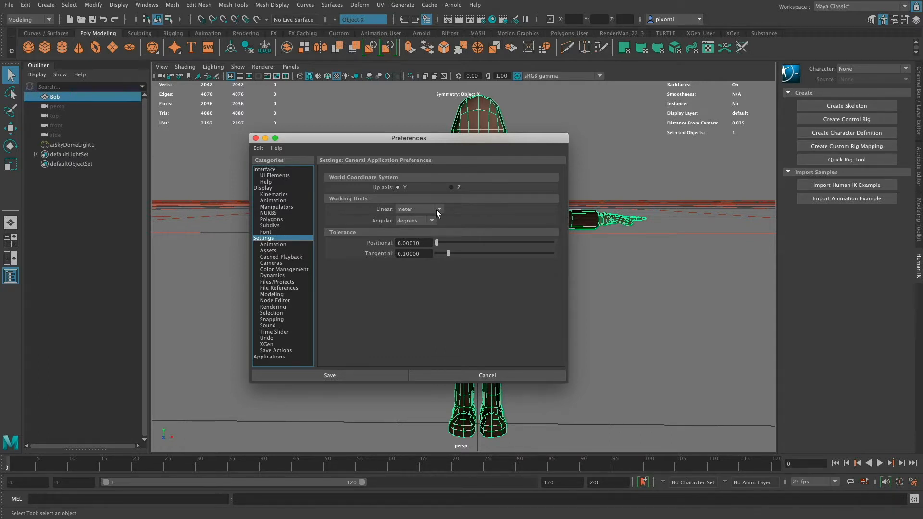
{"action": "left_click", "coordinate": [345, 374]}
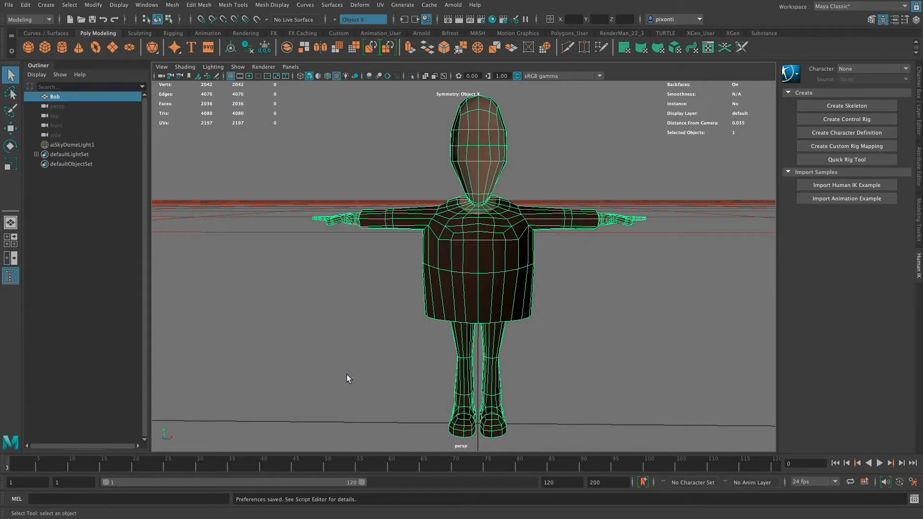
- Set Bob's Scale X, Y and Z to 1
{"action": "right_click_drag", "start_coordinate": [347, 374], "coordinate": [506, 278], "text": "alt"}
{"action": "left_click_drag", "start_coordinate": [509, 275], "coordinate": [471, 290], "text": "alt"}
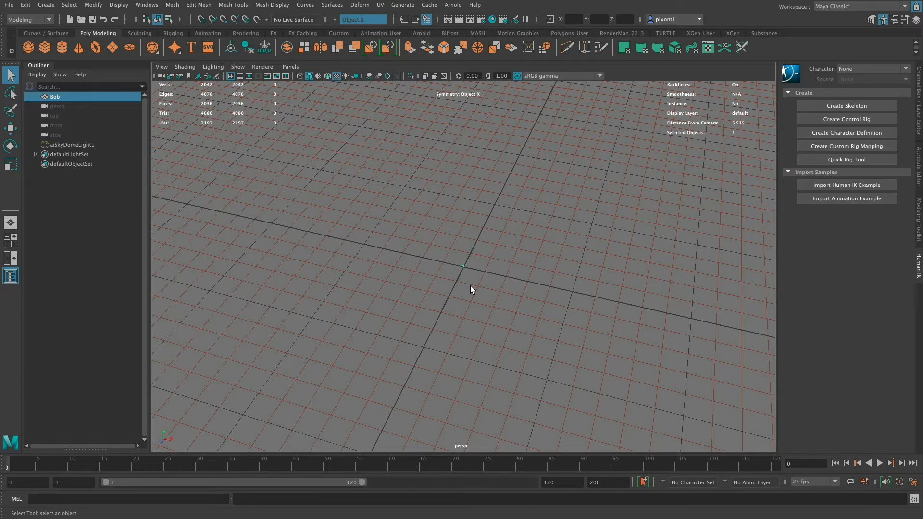
{"action": "left_click", "coordinate": [918, 118]}
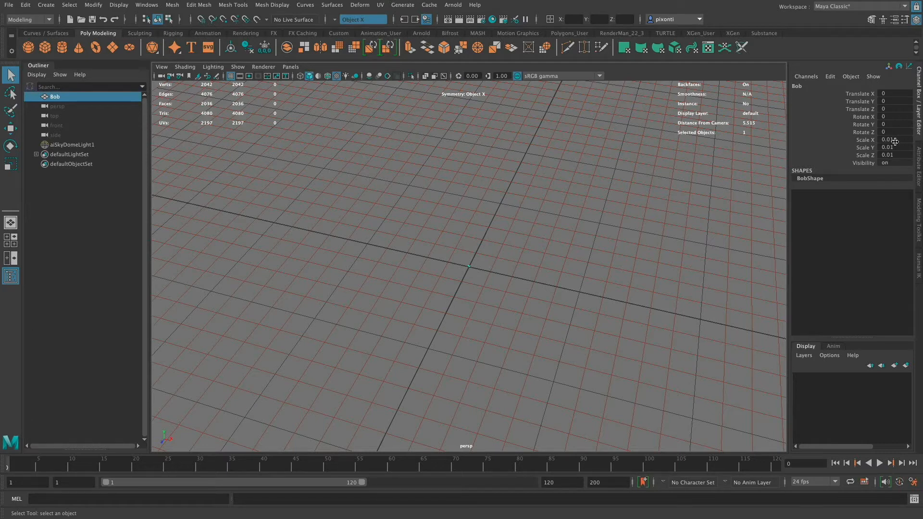
{"action": "left_click_drag", "start_coordinate": [893, 140], "coordinate": [895, 154]}
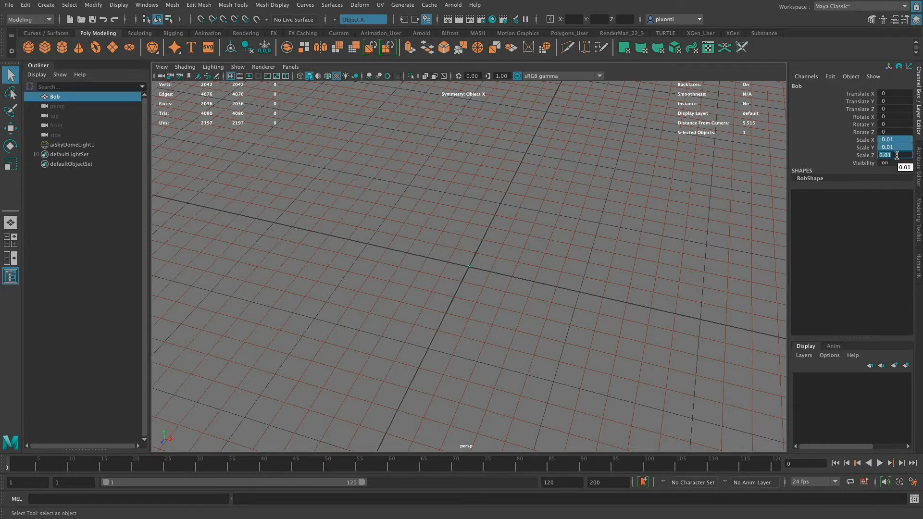
{"action": "type", "text": "1"}
{"action": "key", "text": "Return"}
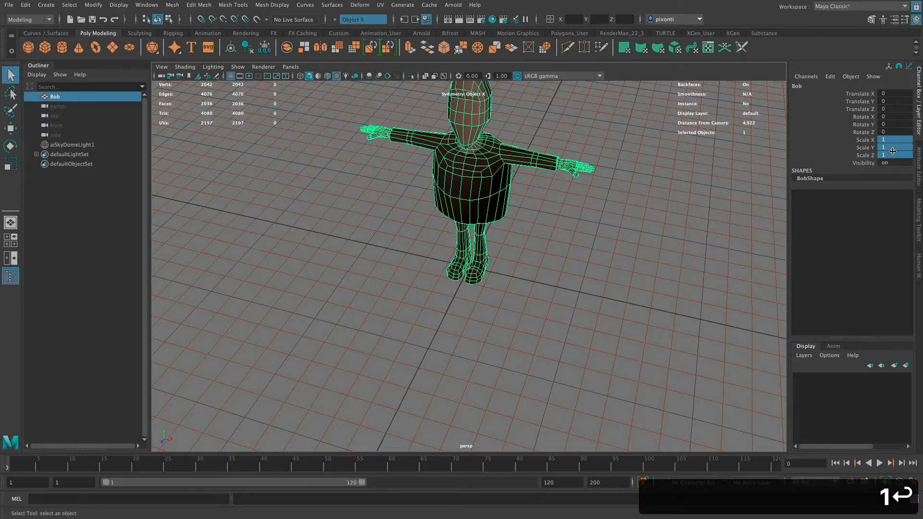
{"action": "left_click_drag", "start_coordinate": [549, 250], "coordinate": [522, 278], "text": "alt"}
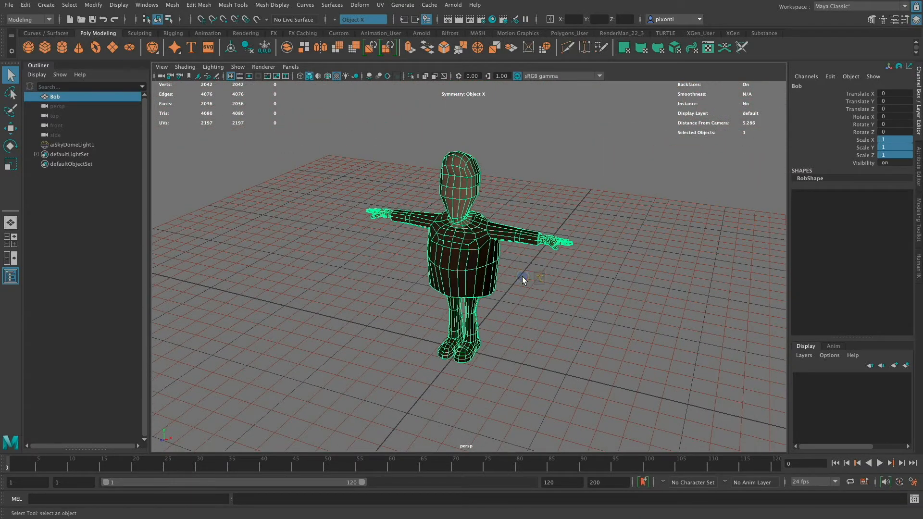
- Delete the construction history of all objects in the scene
{"action": "key", "text": "alt"}
{"action": "left_click", "coordinate": [26, 4]}
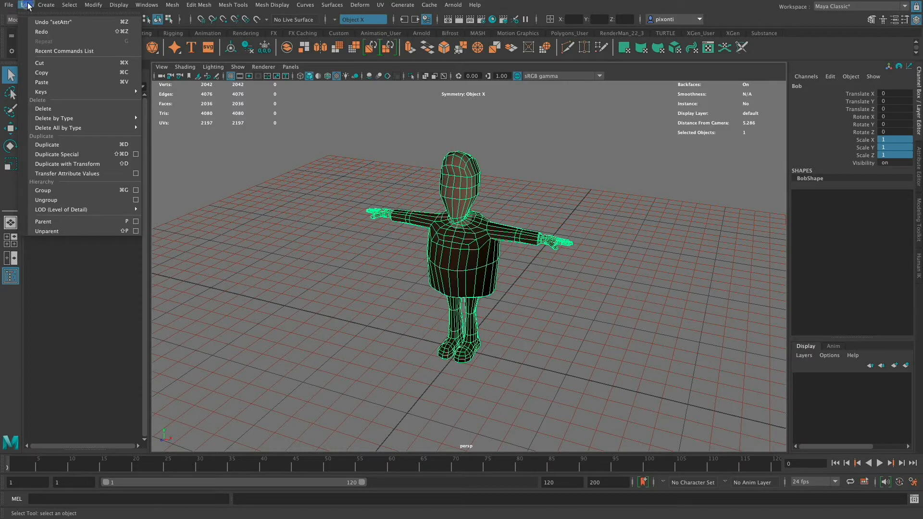
{"action": "mouse_move", "coordinate": [97, 127]}
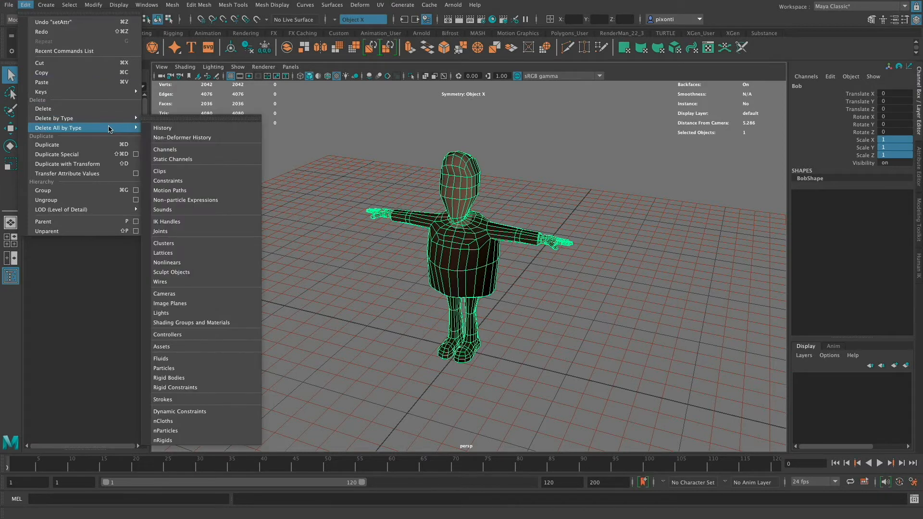
{"action": "left_click", "coordinate": [183, 128]}
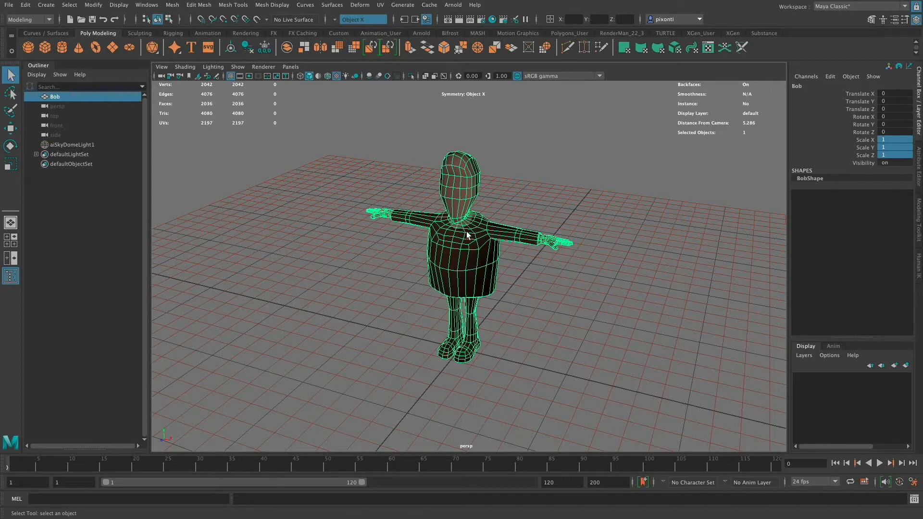
- Merge all of Bob's vertices with a distance threshold of 0.001 and return to object selection with Bob selected
{"action": "right_click", "coordinate": [476, 257]}
{"action": "right_click_drag", "start_coordinate": [476, 257], "coordinate": [423, 260]}
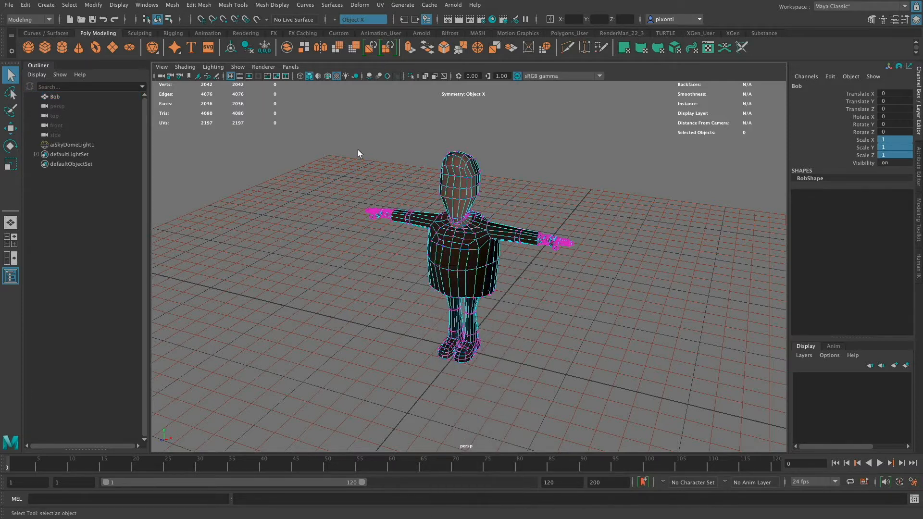
{"action": "left_click_drag", "start_coordinate": [328, 141], "coordinate": [600, 379]}
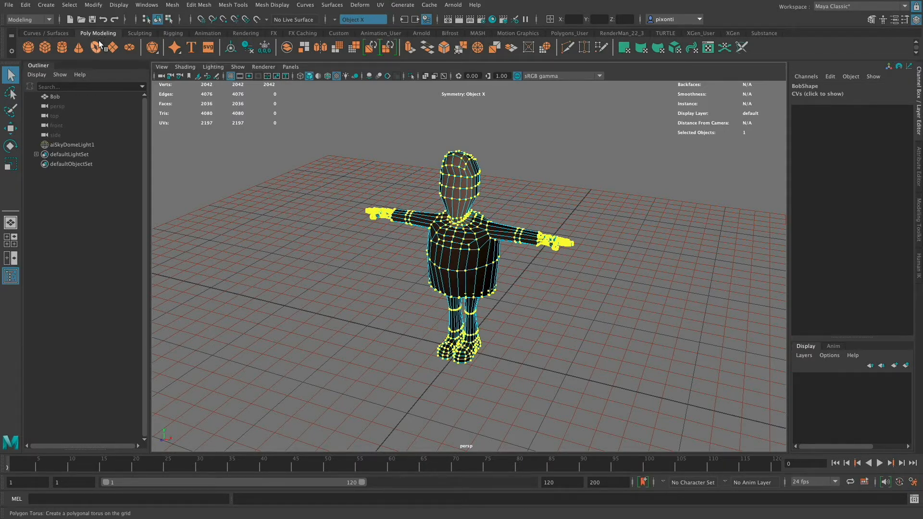
{"action": "left_click", "coordinate": [463, 48]}
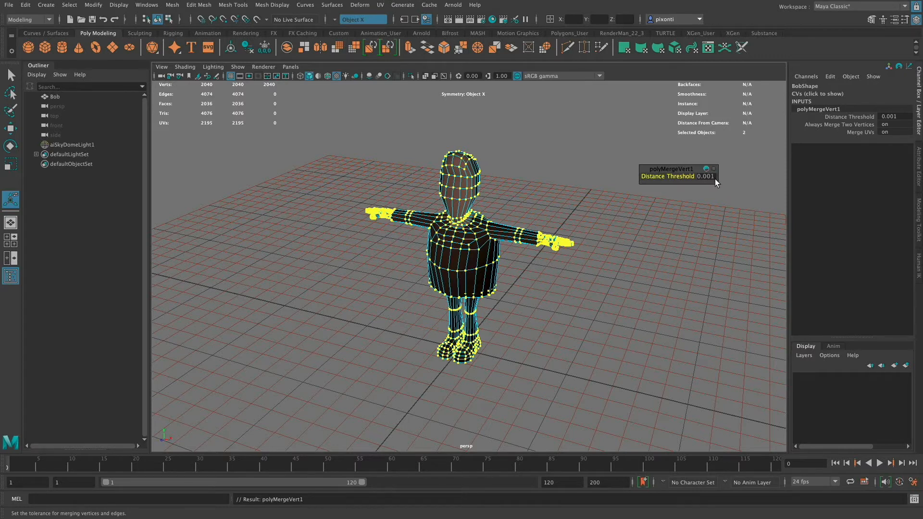
{"action": "right_click_drag", "start_coordinate": [471, 217], "coordinate": [522, 195]}
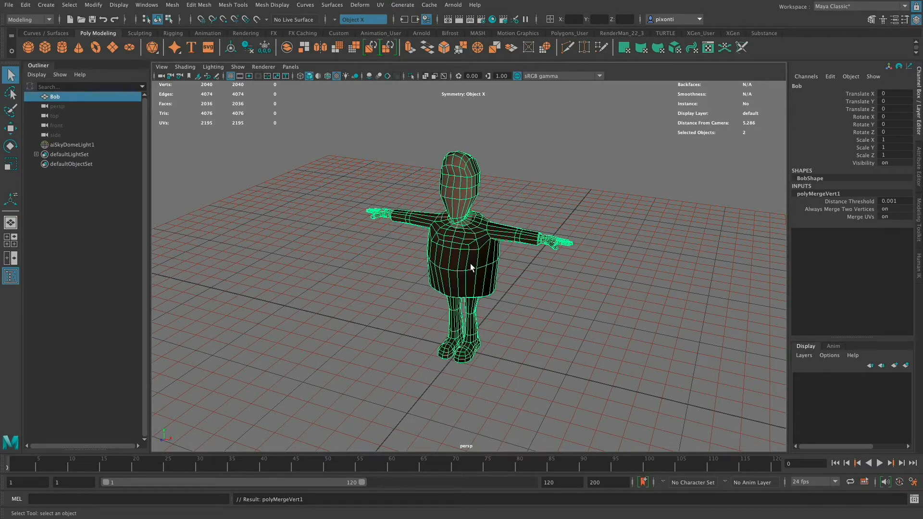
- Auto-rig the selected Bob mesh with the Quick Rig tool in One-Click mode
{"action": "left_click", "coordinate": [919, 269]}
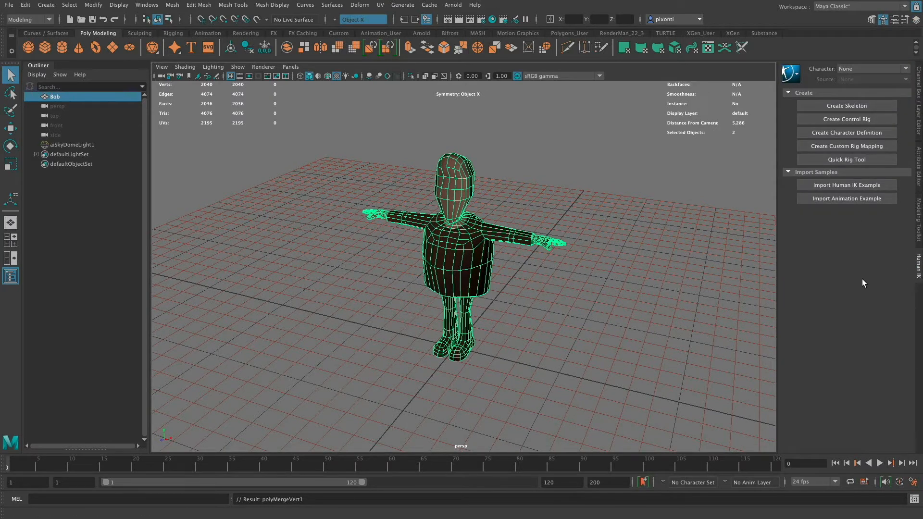
{"action": "left_click", "coordinate": [864, 162]}
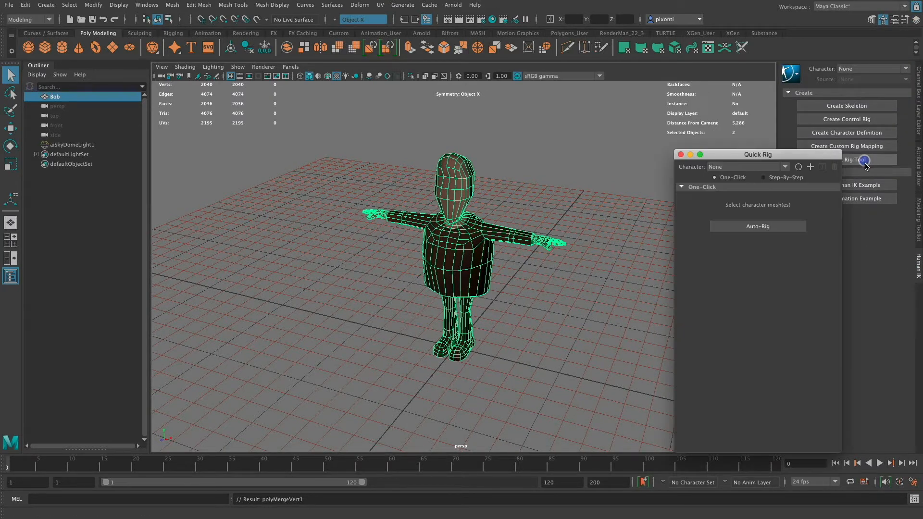
{"action": "left_click_drag", "start_coordinate": [776, 154], "coordinate": [699, 102]}
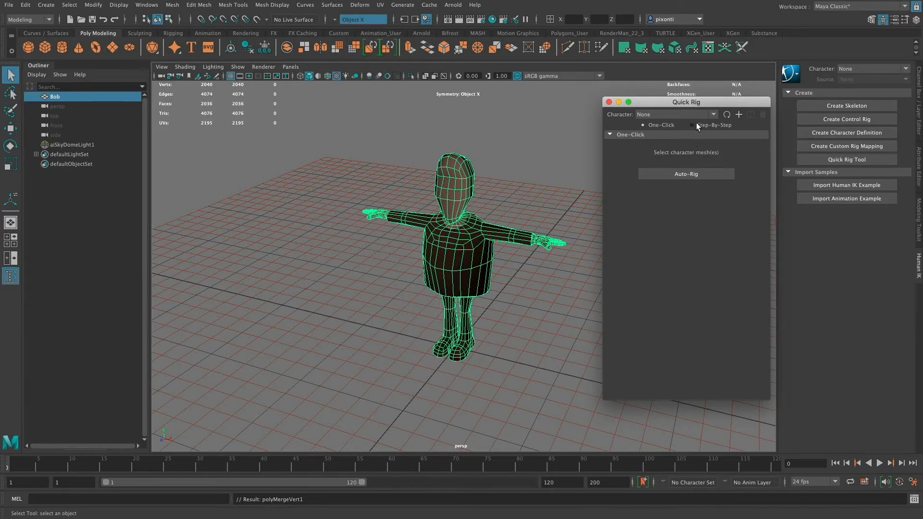
{"action": "left_click", "coordinate": [685, 116]}
{"action": "left_click", "coordinate": [681, 116]}
{"action": "left_click", "coordinate": [677, 115]}
{"action": "left_click", "coordinate": [670, 113]}
{"action": "left_click", "coordinate": [697, 174]}
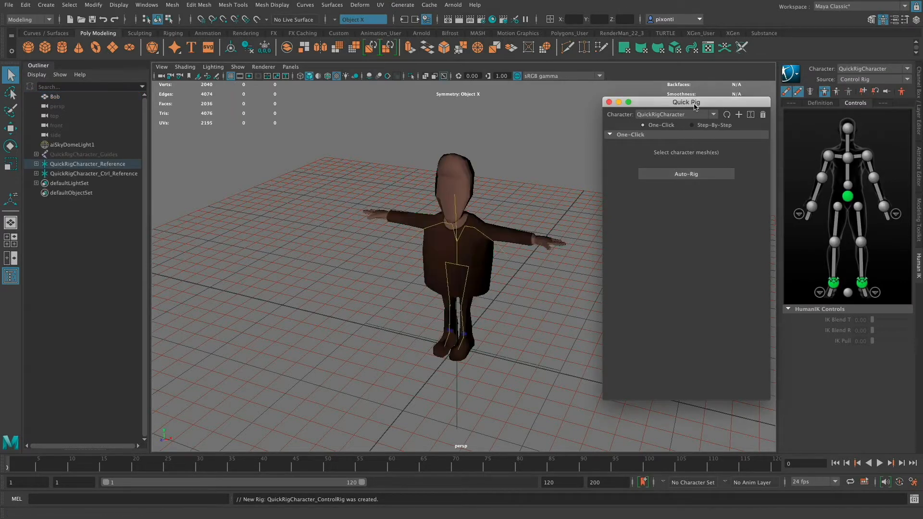
- Examine the generated skeleton from the front, selecting both wrist controls to check how they fit the arms
{"action": "left_click_drag", "start_coordinate": [503, 268], "coordinate": [535, 249], "text": "alt"}
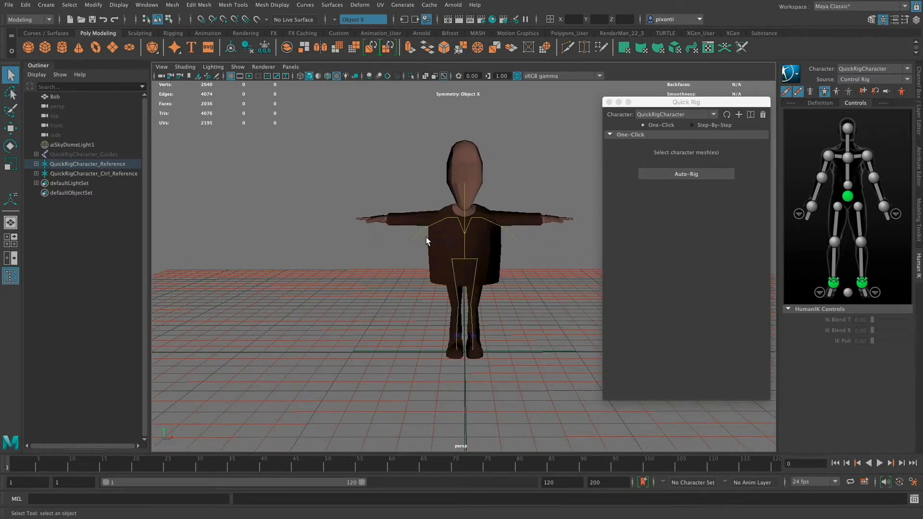
{"action": "left_click", "coordinate": [411, 241]}
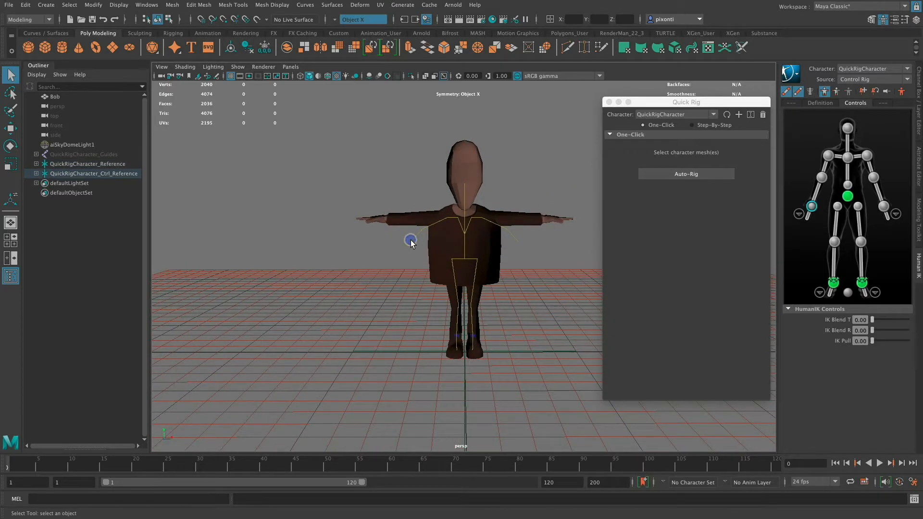
{"action": "left_click", "coordinate": [510, 250]}
{"action": "left_click_drag", "start_coordinate": [499, 283], "coordinate": [482, 290], "text": "alt"}
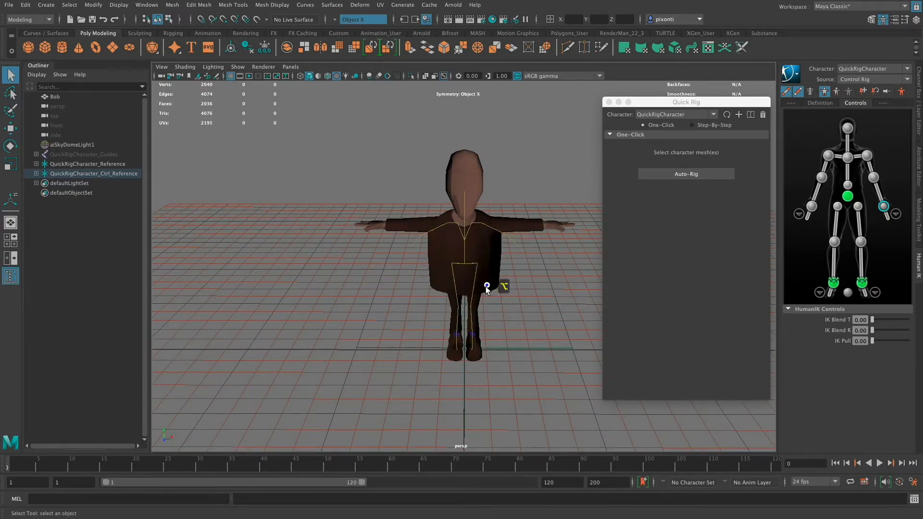
{"action": "mouse_move", "coordinate": [491, 287]}
{"action": "left_mouse_down", "text": "alt"}
{"action": "mouse_move", "coordinate": [489, 251]}
{"action": "mouse_move", "coordinate": [501, 276]}
{"action": "mouse_move", "coordinate": [491, 277]}
{"action": "mouse_move", "coordinate": [523, 282]}
{"action": "mouse_move", "coordinate": [484, 280]}
{"action": "mouse_move", "coordinate": [478, 301]}
{"action": "mouse_move", "coordinate": [509, 310]}
{"action": "mouse_move", "coordinate": [505, 283]}
{"action": "mouse_move", "coordinate": [490, 281]}
{"action": "left_mouse_up", "text": "alt"}
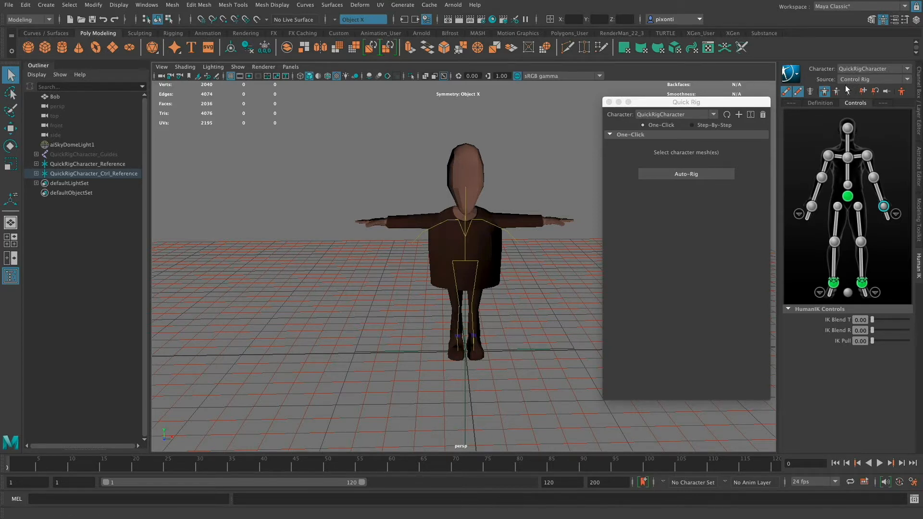
- Delete the QuickRigCharacter skeleton definition, confirming the deletion
{"action": "left_click", "coordinate": [825, 105]}
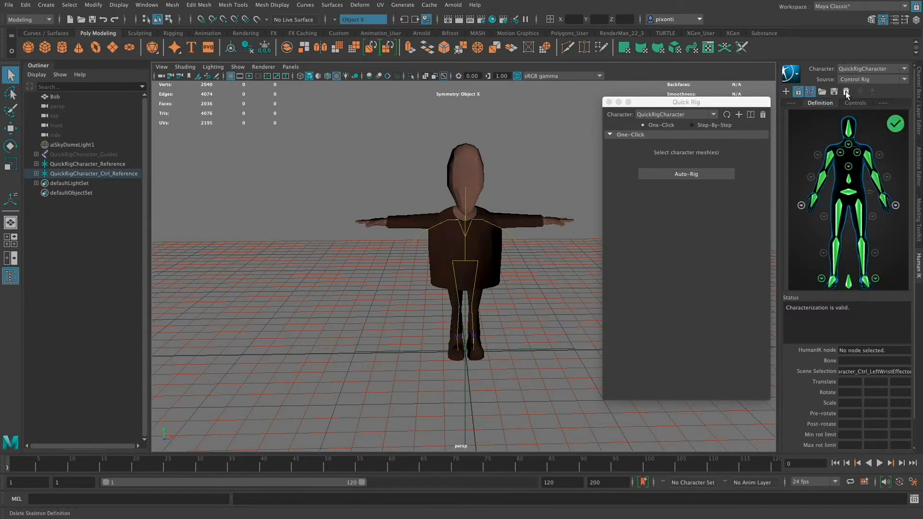
{"action": "left_click", "coordinate": [846, 92]}
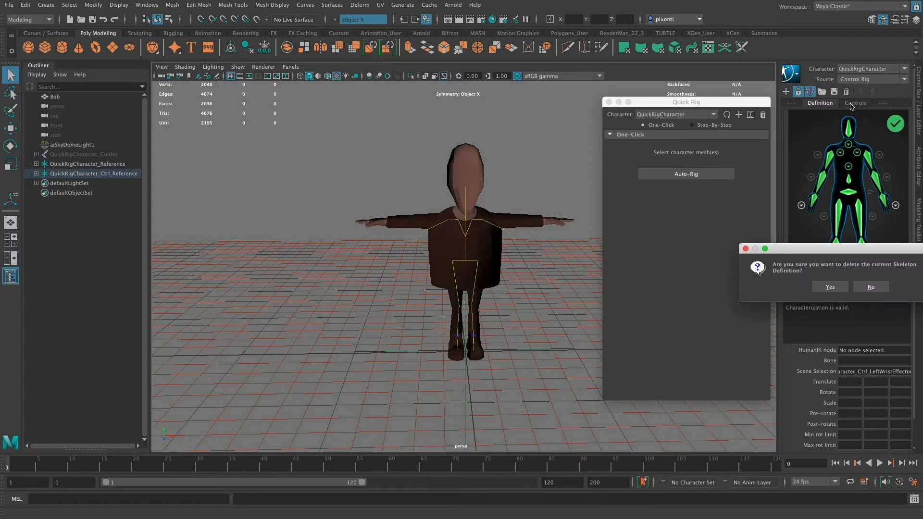
{"action": "left_click", "coordinate": [830, 288]}
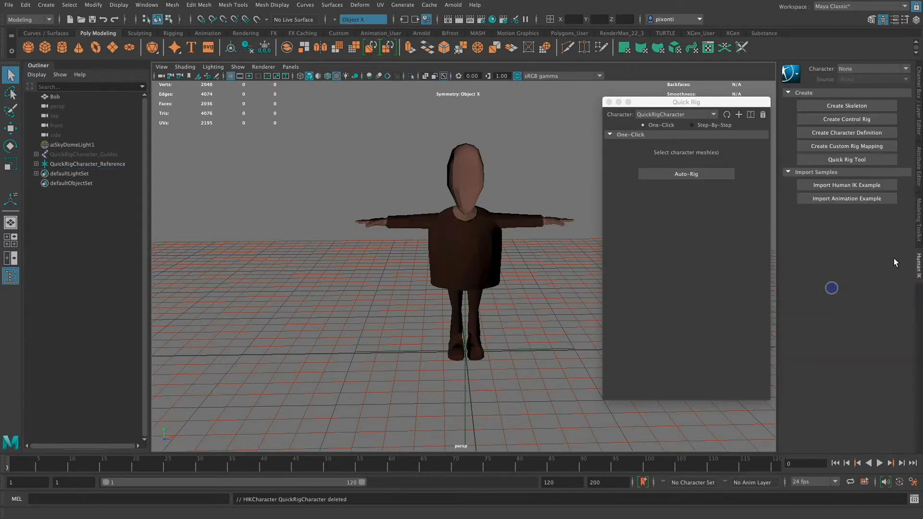
- Delete the leftover QuickRigCharacter_Guides and QuickRigCharacter_Reference nodes from the scene
{"action": "left_click", "coordinate": [96, 154]}
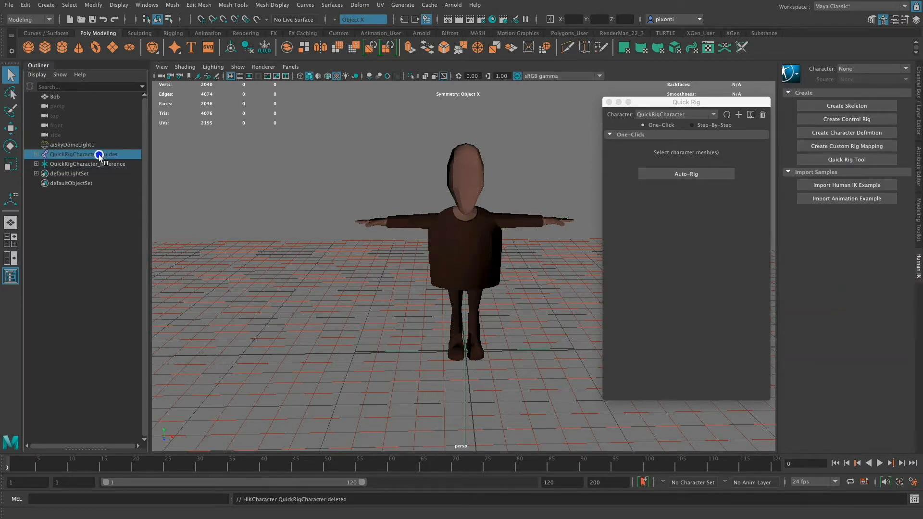
{"action": "key", "text": "BackSpace"}
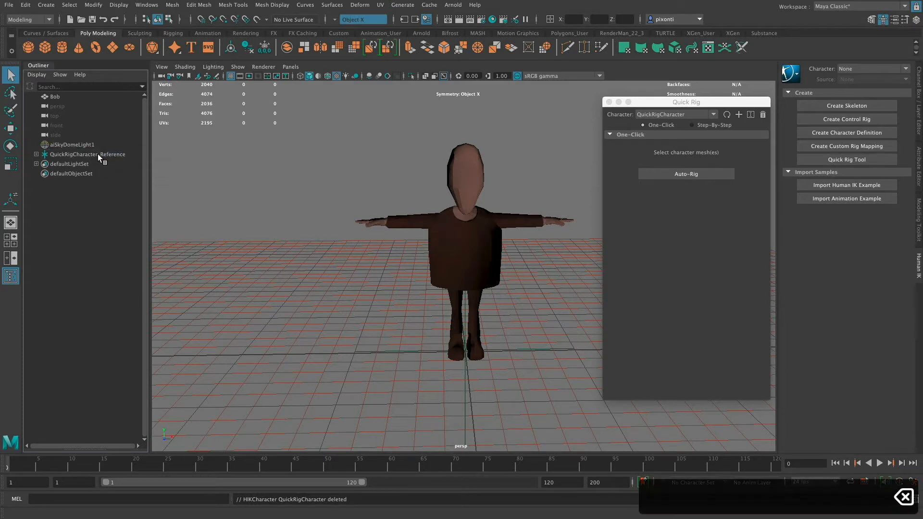
{"action": "left_click", "coordinate": [97, 154]}
{"action": "key", "text": "BackSpace"}
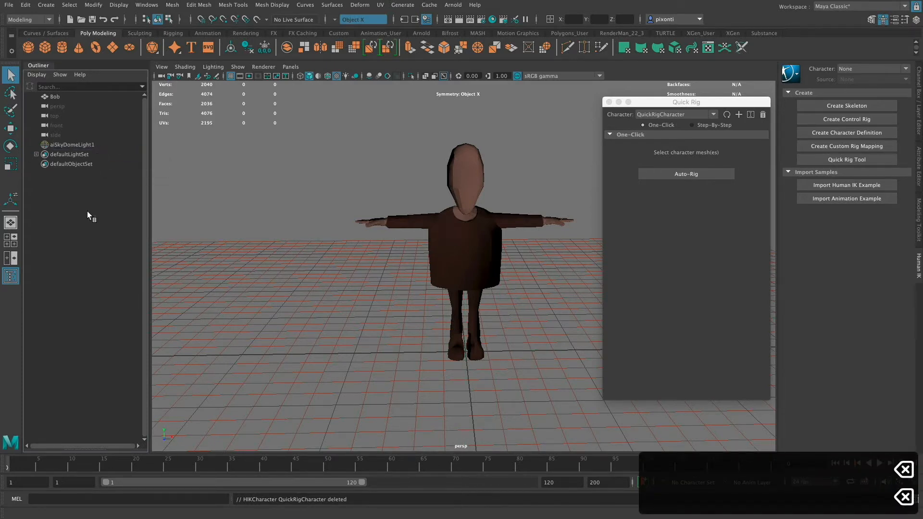
- Create a new Quick Rig character in Step-By-Step mode and add the selected Bob mesh as its geometry
{"action": "left_click", "coordinate": [705, 102]}
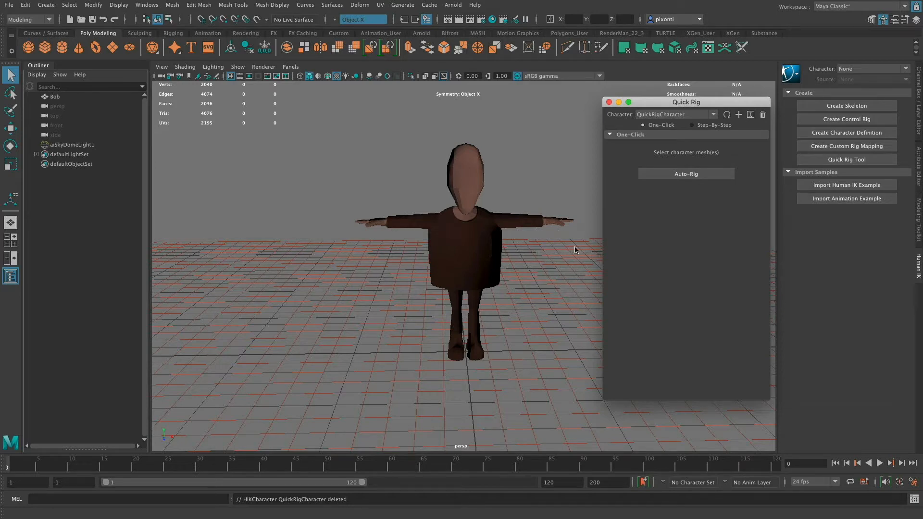
{"action": "left_click", "coordinate": [727, 126]}
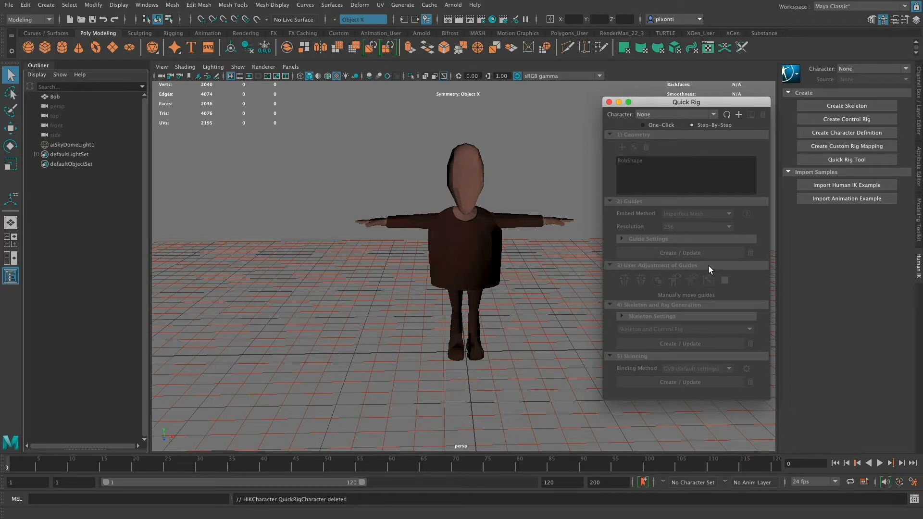
{"action": "left_click", "coordinate": [471, 227]}
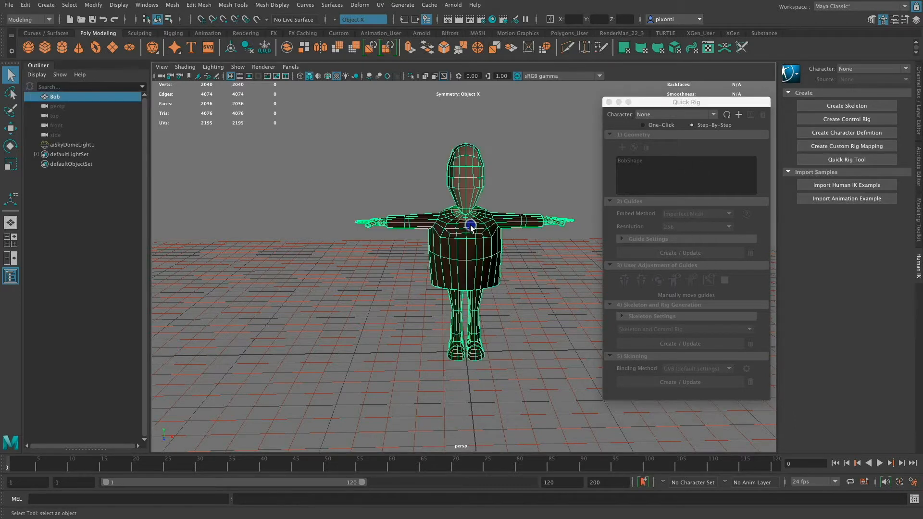
{"action": "left_click", "coordinate": [703, 164]}
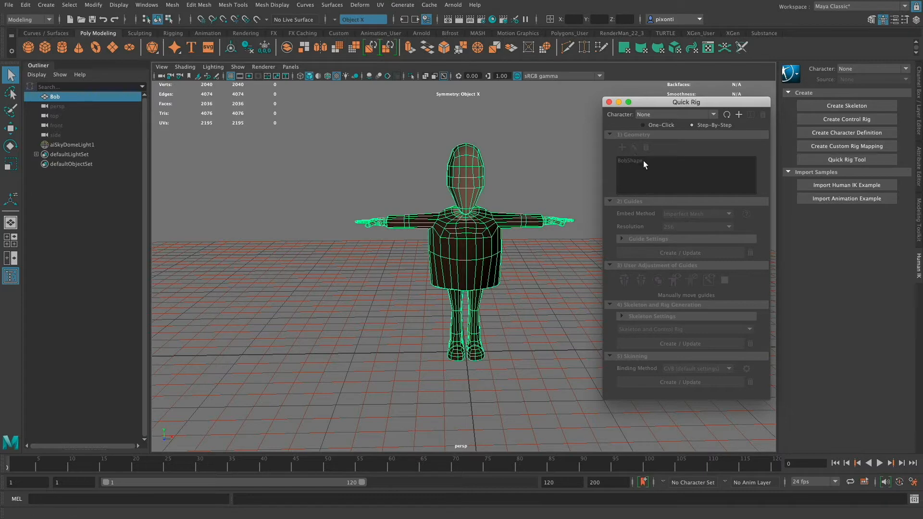
{"action": "left_click", "coordinate": [739, 115]}
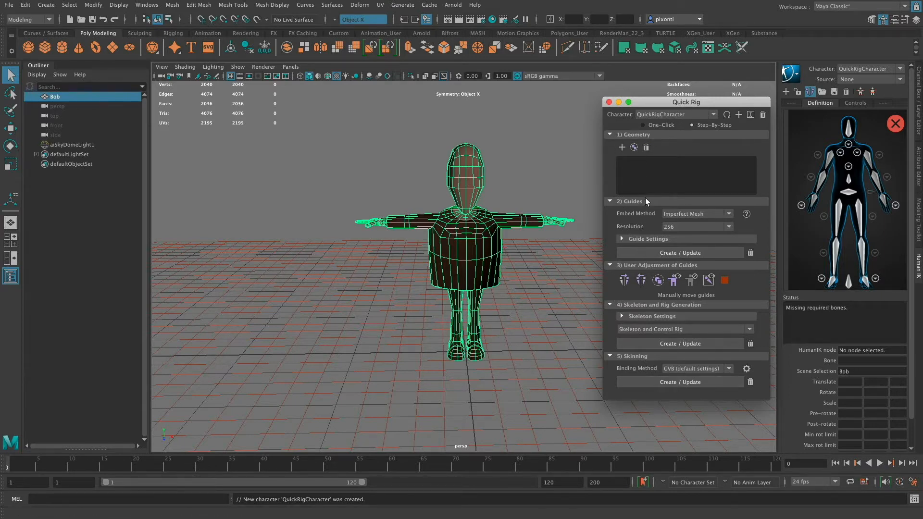
{"action": "left_click", "coordinate": [623, 147]}
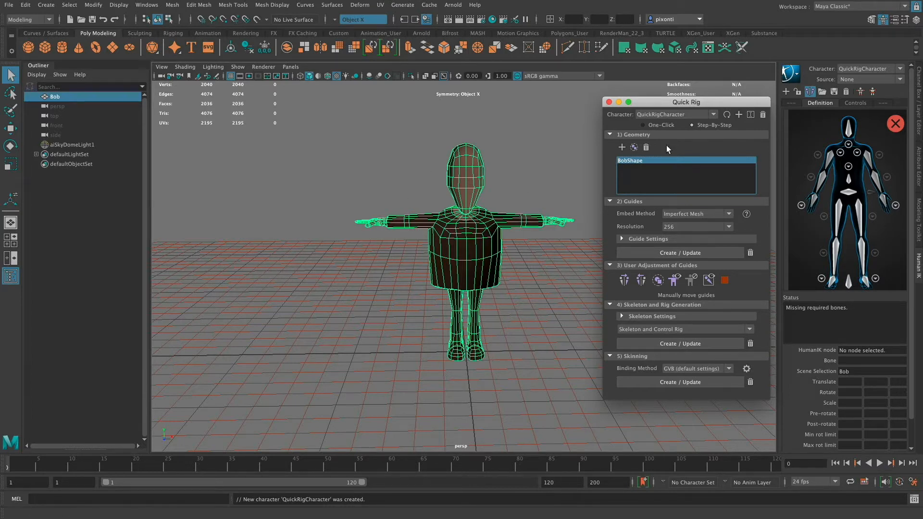
{"action": "left_click", "coordinate": [609, 134]}
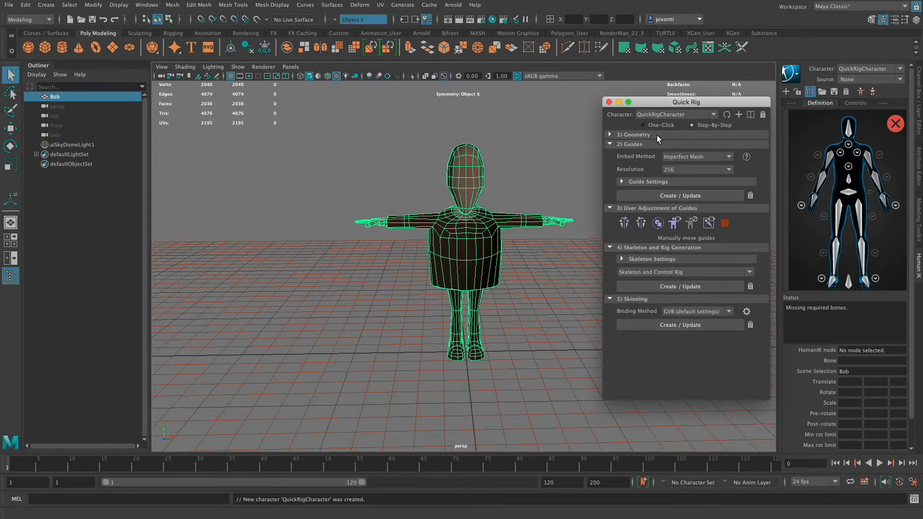
- Reselect Imperfect Mesh as the guides' embed method, then try a resolution of 512 and return it to 256
{"action": "left_click", "coordinate": [708, 157]}
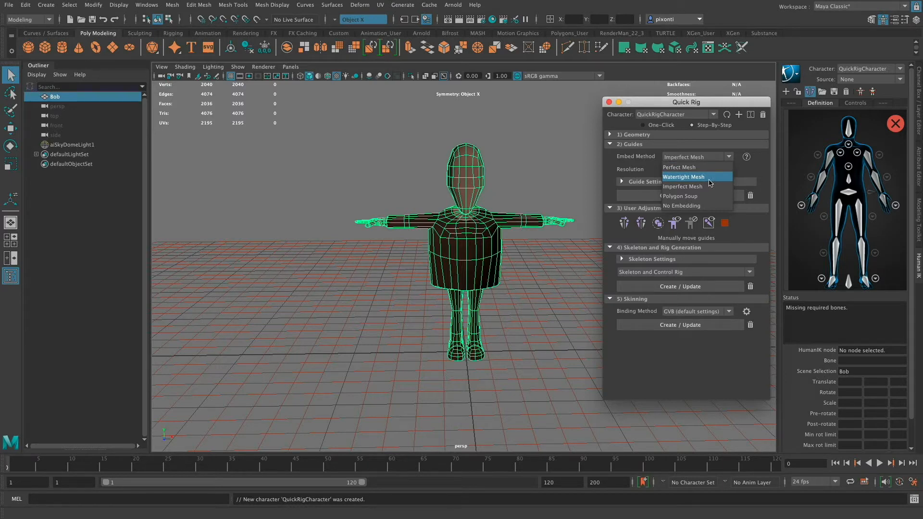
{"action": "left_click", "coordinate": [705, 188]}
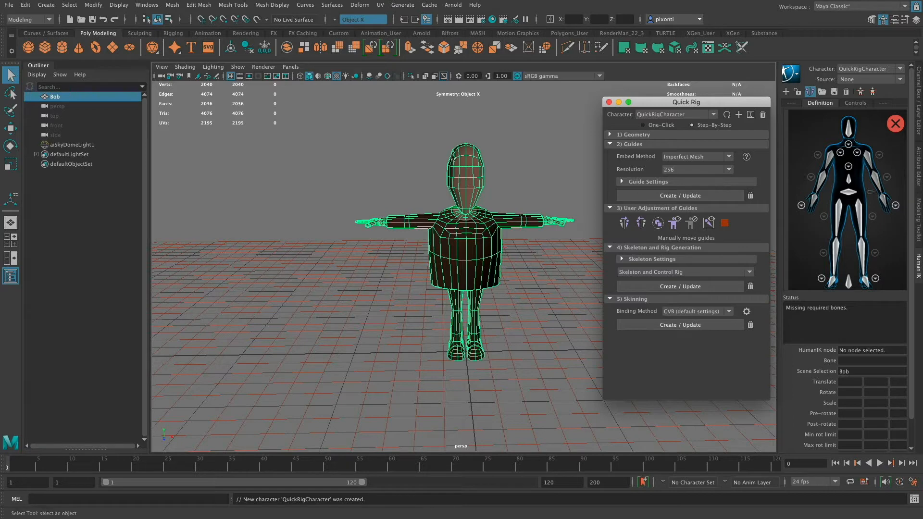
{"action": "left_click", "coordinate": [691, 172]}
{"action": "left_click", "coordinate": [689, 188]}
{"action": "left_click", "coordinate": [692, 169]}
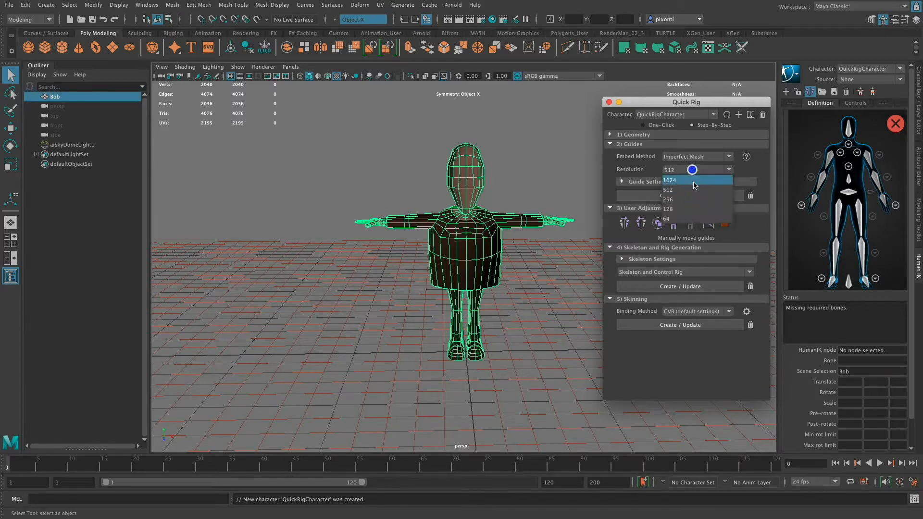
{"action": "left_click", "coordinate": [693, 199]}
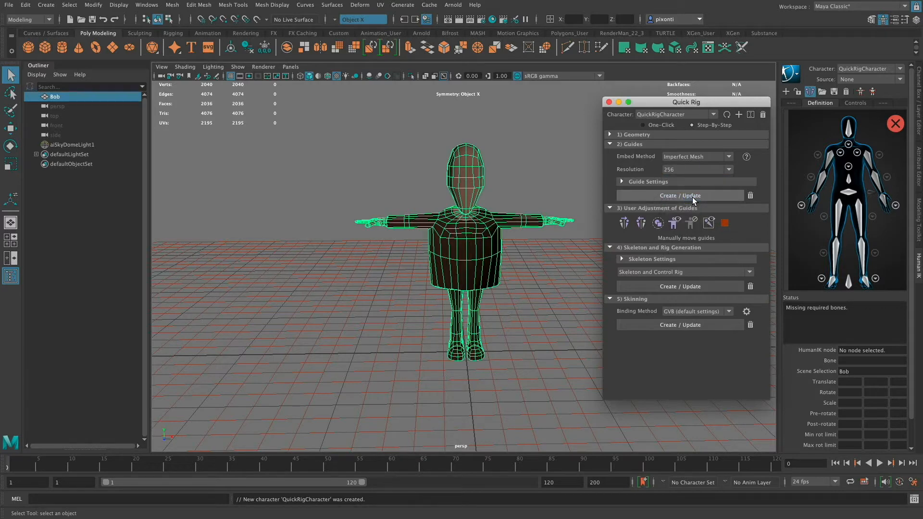
- Enable Hips Translation in the guide settings and create the guides for Bob
{"action": "left_click", "coordinate": [654, 182]}
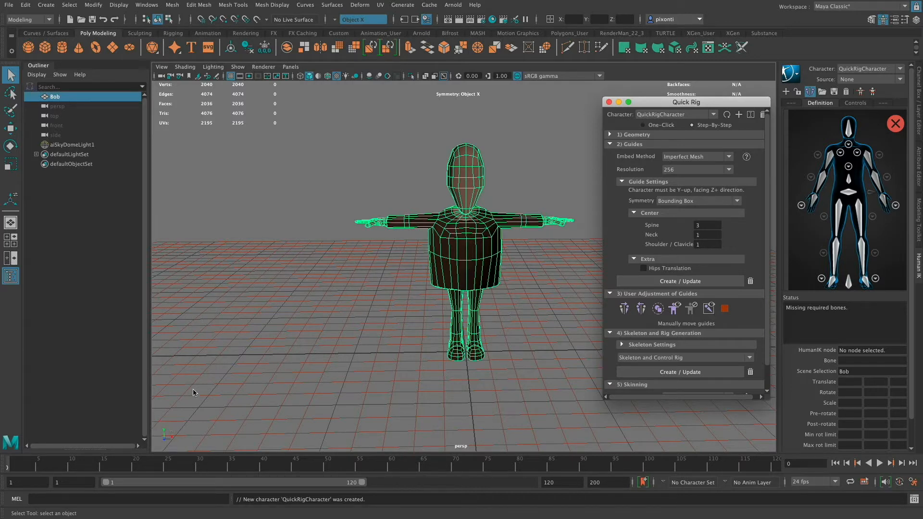
{"action": "left_click_drag", "start_coordinate": [193, 393], "coordinate": [179, 426], "text": "alt"}
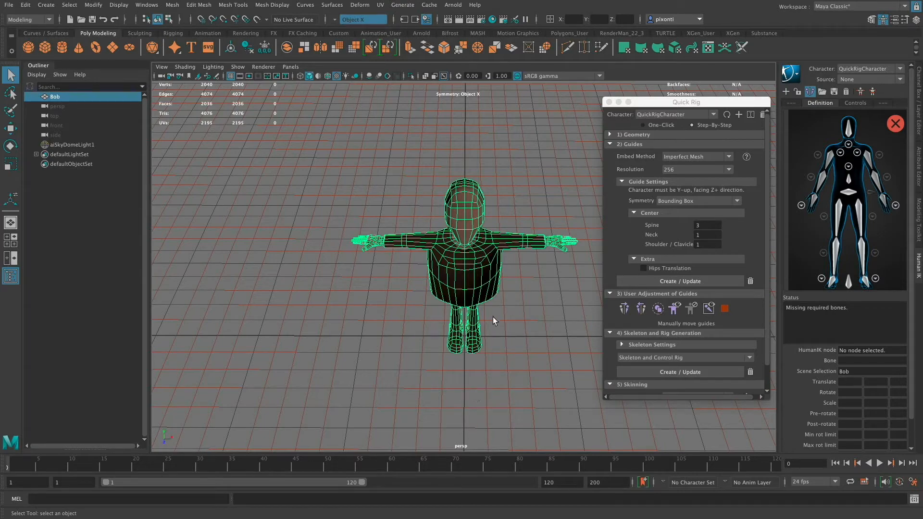
{"action": "mouse_move", "coordinate": [492, 317]}
{"action": "left_mouse_down", "text": "alt"}
{"action": "mouse_move", "coordinate": [514, 325]}
{"action": "mouse_move", "coordinate": [486, 301]}
{"action": "left_mouse_up", "text": "alt"}
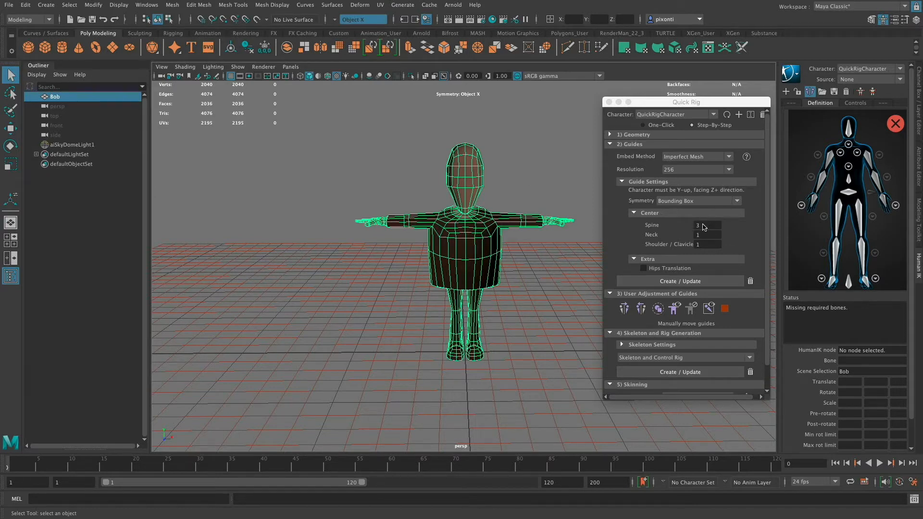
{"action": "mouse_move", "coordinate": [706, 225]}
{"action": "left_mouse_down"}
{"action": "mouse_move", "coordinate": [690, 225]}
{"action": "mouse_move", "coordinate": [690, 244]}
{"action": "left_mouse_up"}
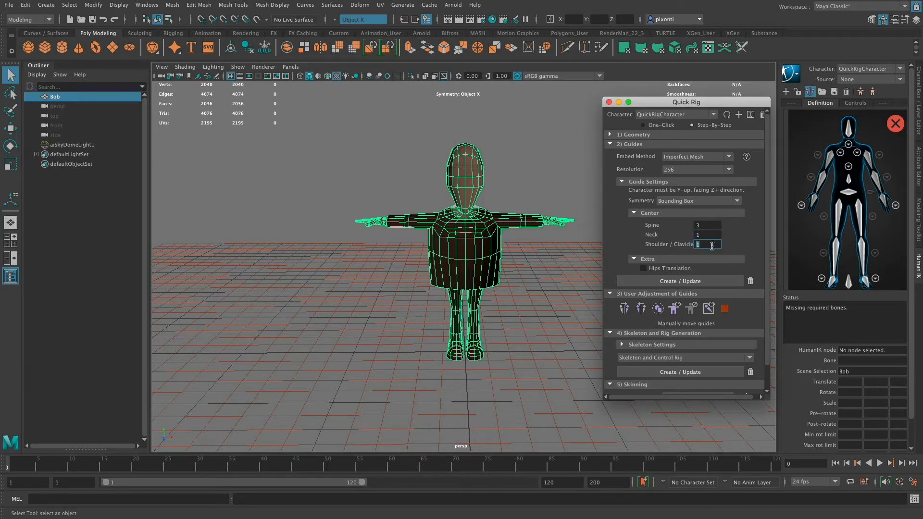
{"action": "left_click", "coordinate": [683, 269]}
{"action": "left_click", "coordinate": [699, 282]}
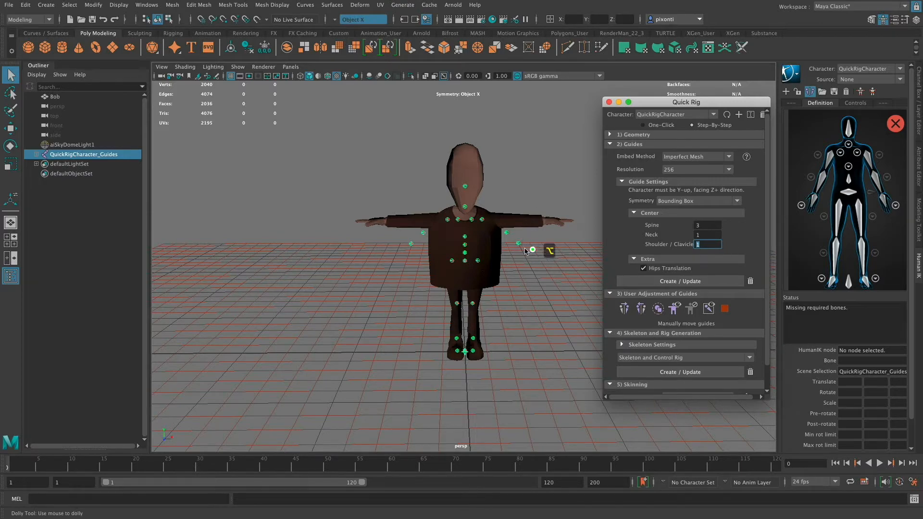
- Examine the guide placement on Bob's body up close in perspective and in the front view, including the arm guides
{"action": "right_click_drag", "start_coordinate": [529, 250], "coordinate": [662, 267], "text": "alt"}
{"action": "middle_click_drag", "start_coordinate": [514, 286], "coordinate": [489, 301], "text": "alt"}
{"action": "right_click_drag", "start_coordinate": [490, 301], "coordinate": [532, 299], "text": "alt"}
{"action": "middle_click_drag", "start_coordinate": [533, 299], "coordinate": [472, 296], "text": "alt"}
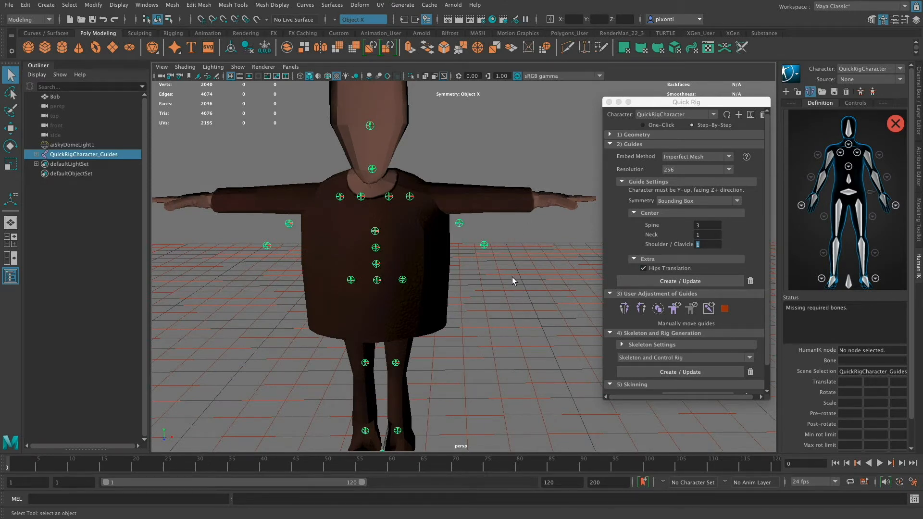
{"action": "key", "text": "space"}
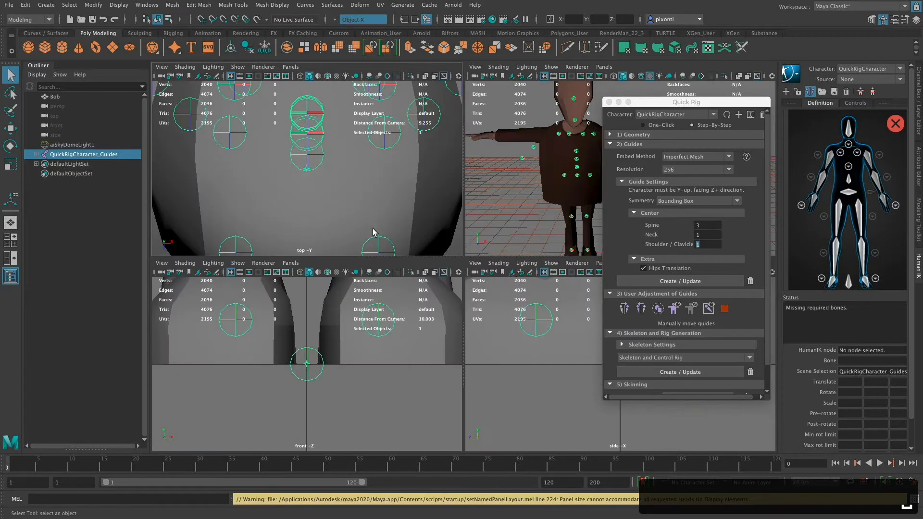
{"action": "key", "text": "space"}
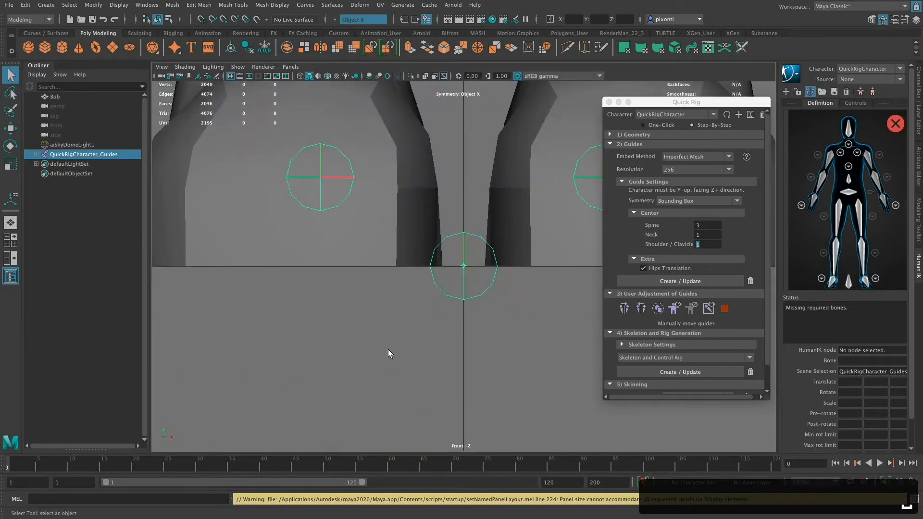
{"action": "key", "text": "f"}
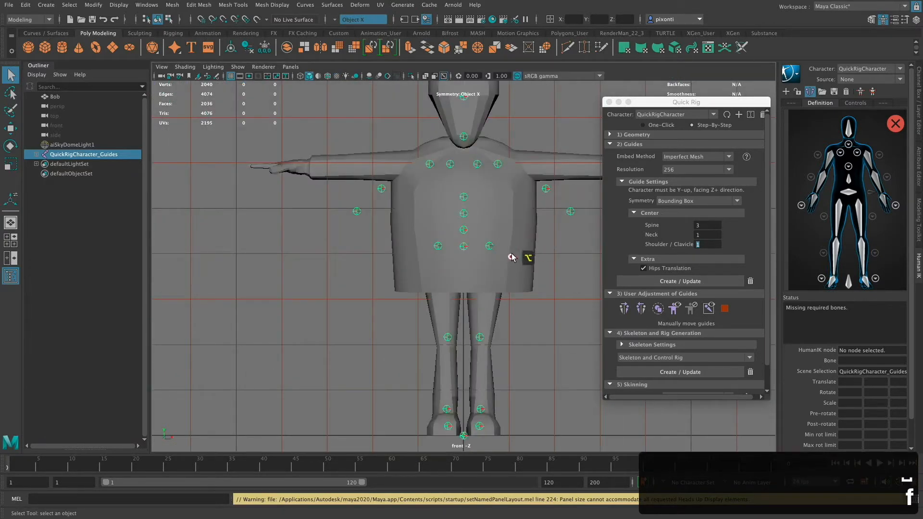
{"action": "middle_click_drag", "start_coordinate": [512, 257], "coordinate": [481, 307], "text": "alt"}
{"action": "right_click_drag", "start_coordinate": [527, 307], "coordinate": [497, 313], "text": "alt"}
{"action": "middle_click_drag", "start_coordinate": [493, 310], "coordinate": [423, 319], "text": "alt"}
- Move the LeftHand guide onto Bob's left wrist in the front view, at about X 0.691 and Y 1.198
{"action": "left_click", "coordinate": [462, 274]}
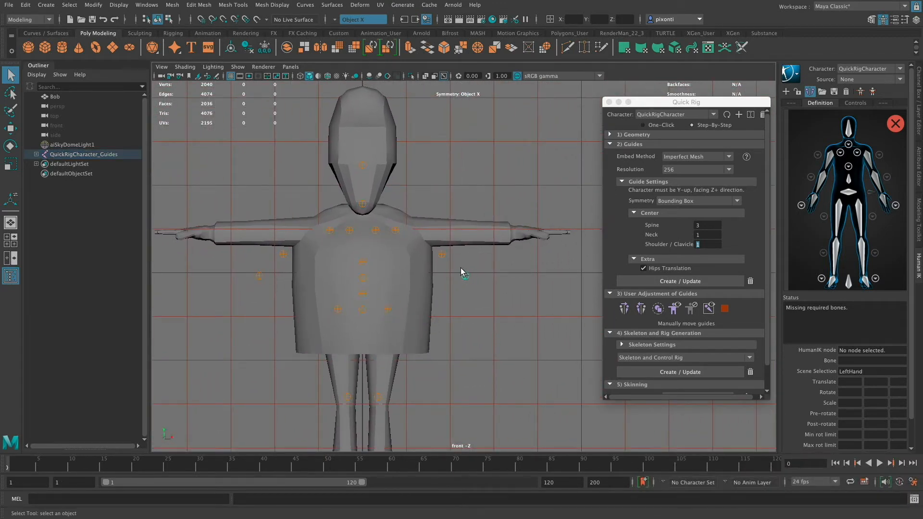
{"action": "left_click", "coordinate": [465, 275]}
{"action": "key", "text": "w"}
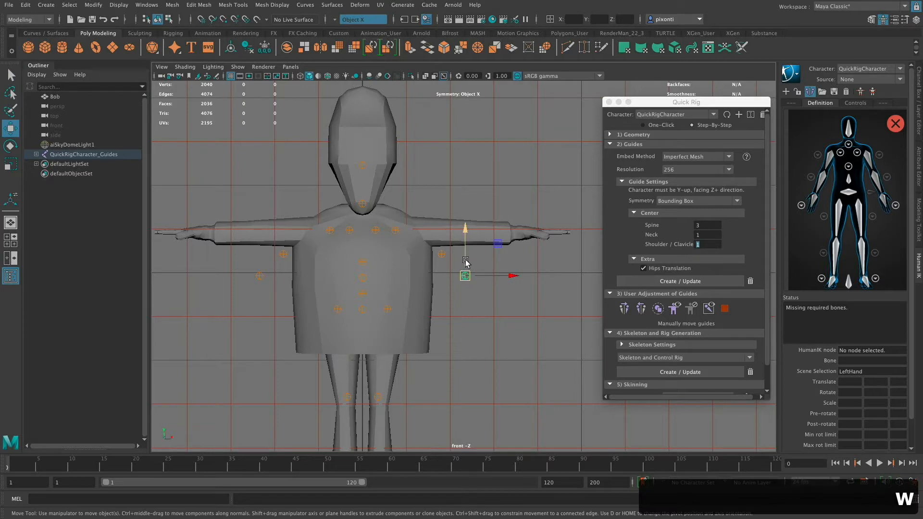
{"action": "left_click_drag", "start_coordinate": [466, 261], "coordinate": [515, 230]}
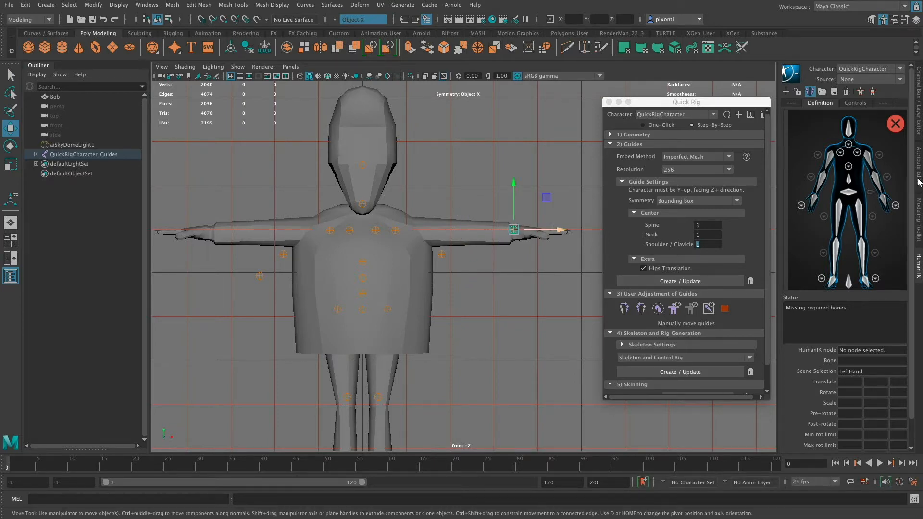
- Show the LeftHand guide's attributes and fine-tune its position at the wrist, lowering it to about Y 1.182
{"action": "left_click", "coordinate": [919, 181]}
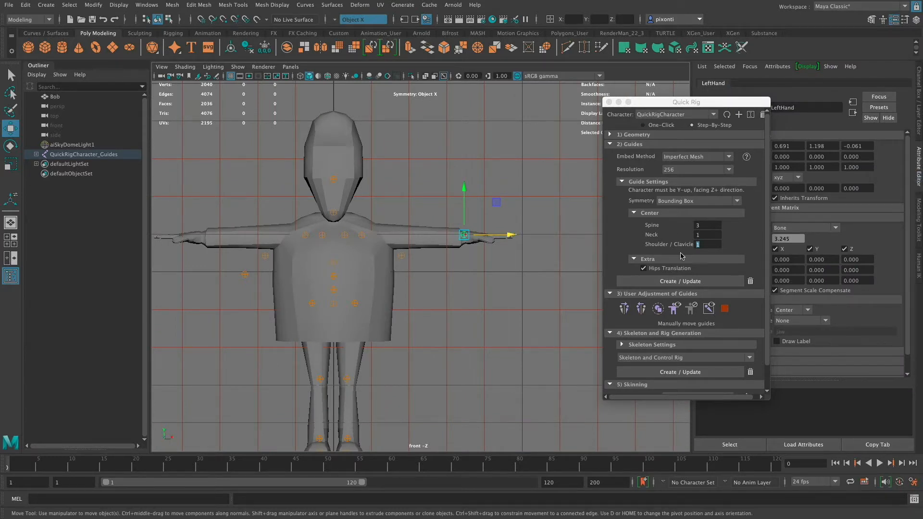
{"action": "left_click_drag", "start_coordinate": [726, 104], "coordinate": [680, 172]}
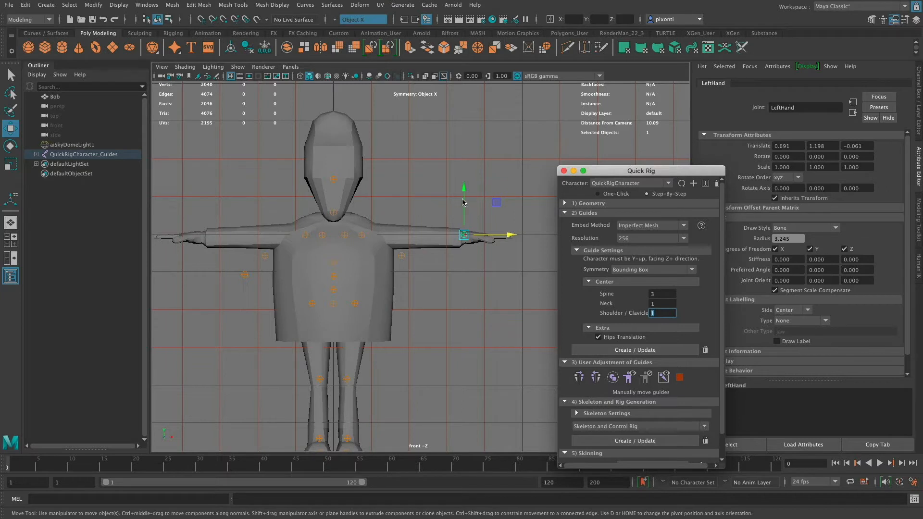
{"action": "left_click_drag", "start_coordinate": [463, 193], "coordinate": [465, 195]}
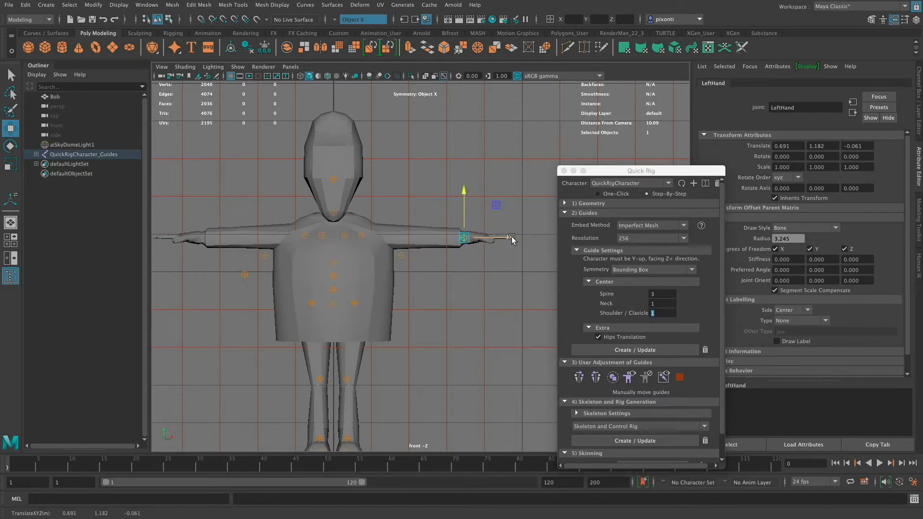
{"action": "left_click_drag", "start_coordinate": [508, 238], "coordinate": [511, 240]}
- Move the LeftForeArm guide up and outward onto Bob's left elbow in the front view, at about X 0.491 and Y 1.191
{"action": "left_click", "coordinate": [401, 255]}
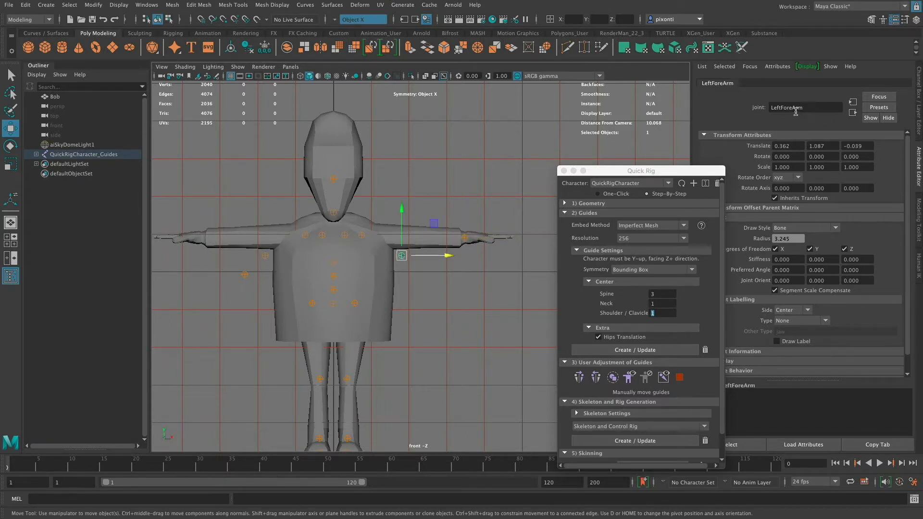
{"action": "left_click_drag", "start_coordinate": [448, 255], "coordinate": [469, 259]}
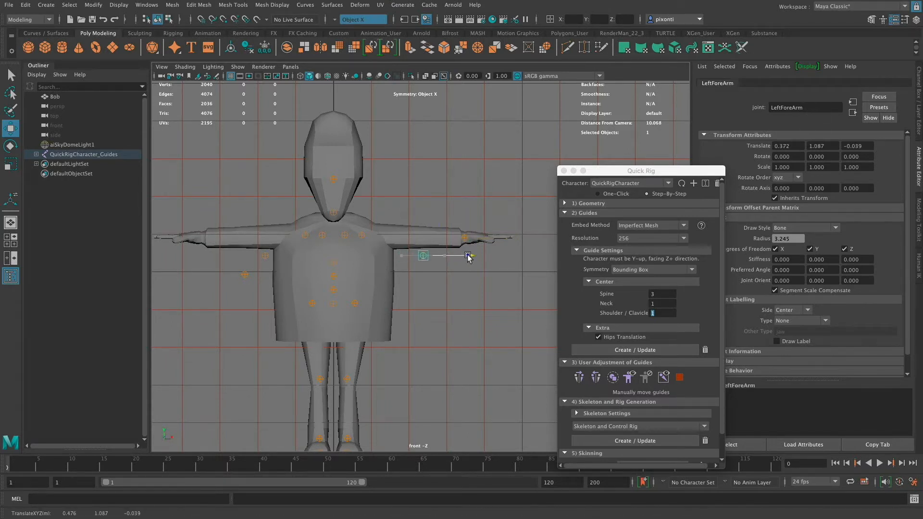
{"action": "left_click_drag", "start_coordinate": [424, 237], "coordinate": [423, 217]}
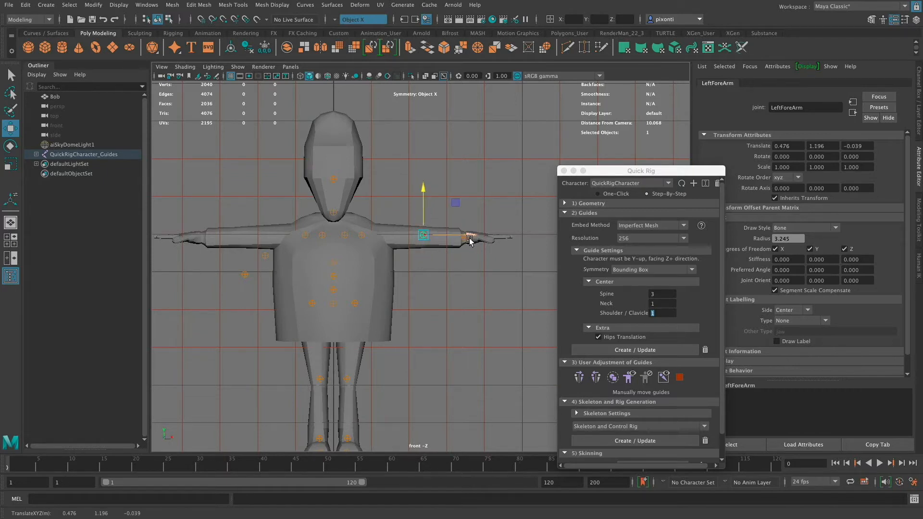
{"action": "left_click_drag", "start_coordinate": [470, 236], "coordinate": [473, 235]}
{"action": "left_click_drag", "start_coordinate": [427, 203], "coordinate": [426, 191]}
- Shift the LeftArm guide outward to about X 0.257 and the LeftShoulder guide to about X 0.185
{"action": "left_click", "coordinate": [362, 236]}
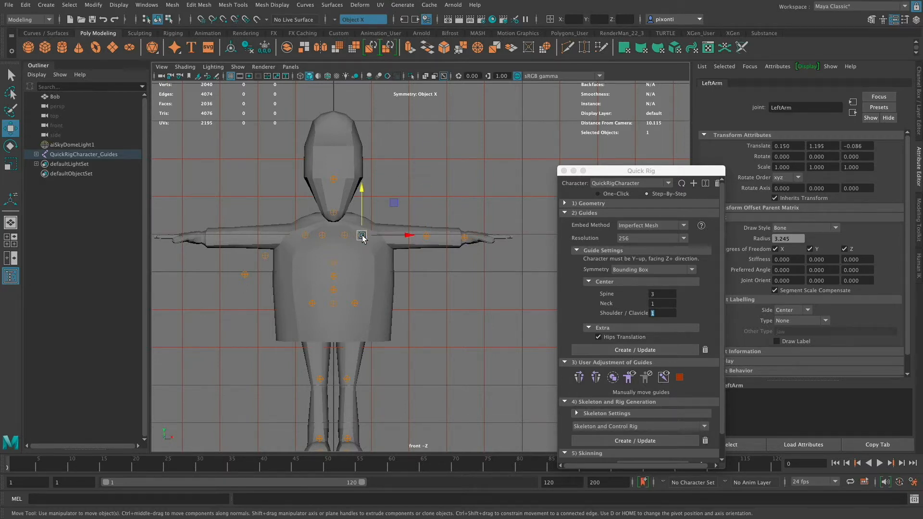
{"action": "left_click_drag", "start_coordinate": [362, 236], "coordinate": [428, 234]}
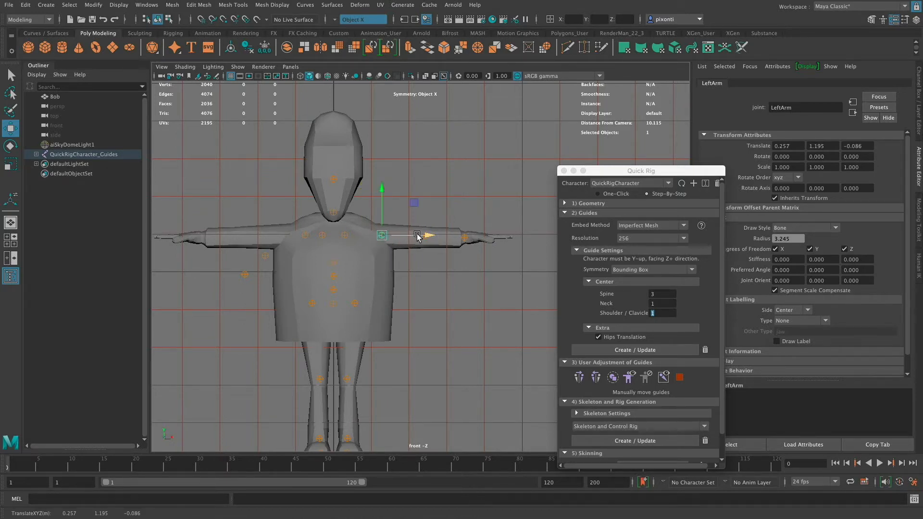
{"action": "left_click", "coordinate": [345, 236]}
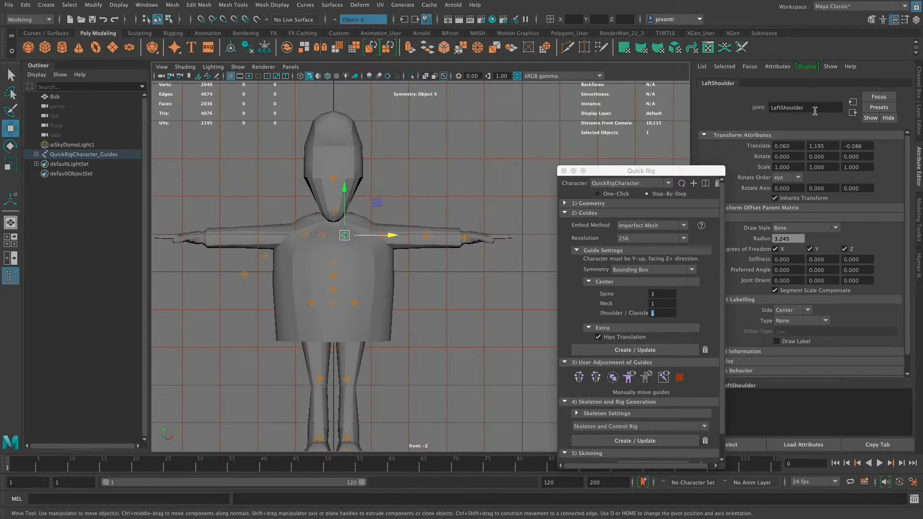
{"action": "left_click_drag", "start_coordinate": [387, 238], "coordinate": [413, 238]}
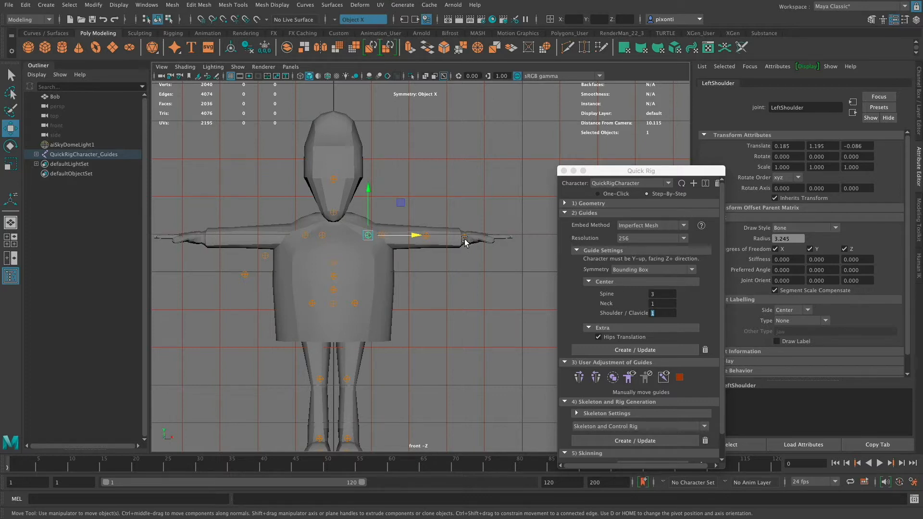
- In the top view, center the LeftForeArm guide within the arm's depth at about X 0.508 and Z -0.101
{"action": "key", "text": "space"}
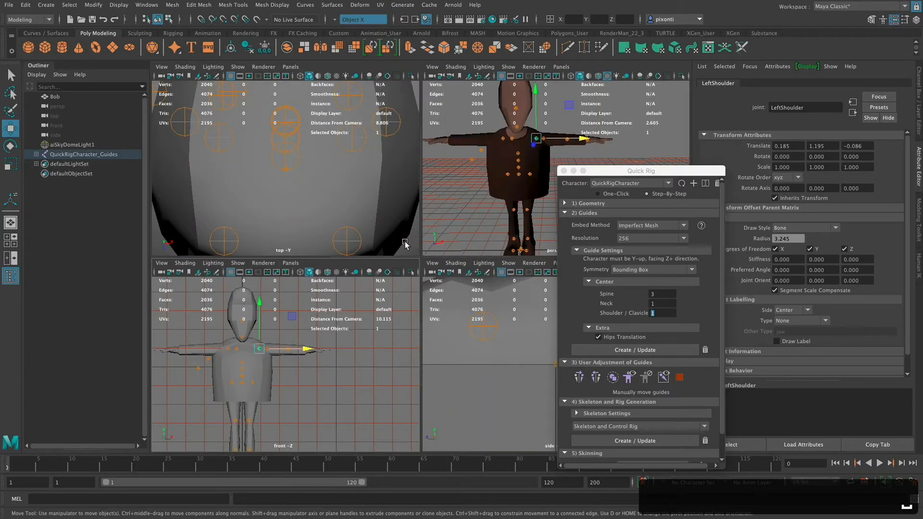
{"action": "key", "text": "space"}
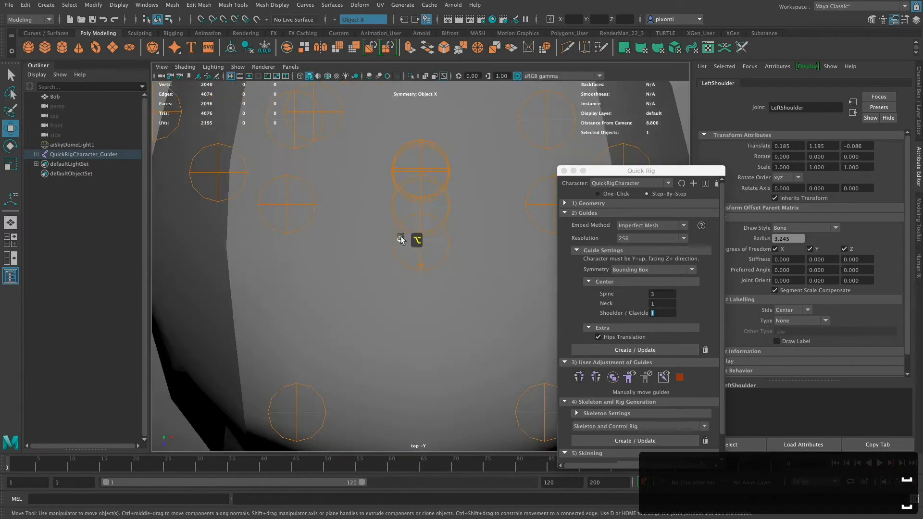
{"action": "right_click_drag", "start_coordinate": [402, 240], "coordinate": [207, 299], "text": "alt"}
{"action": "mouse_move", "coordinate": [377, 289]}
{"action": "right_mouse_down", "text": "alt"}
{"action": "mouse_move", "coordinate": [216, 305]}
{"action": "mouse_move", "coordinate": [227, 293]}
{"action": "right_mouse_up", "text": "alt"}
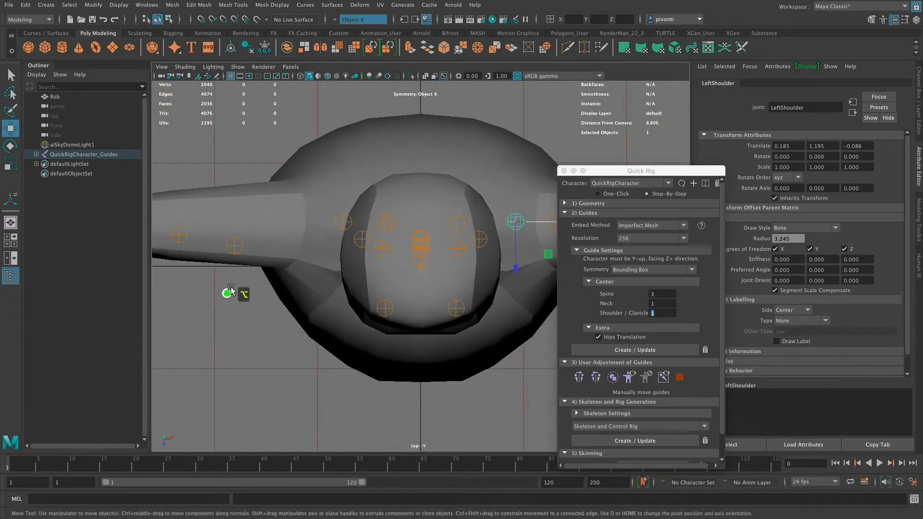
{"action": "right_click_drag", "start_coordinate": [428, 299], "coordinate": [365, 301], "text": "alt"}
{"action": "middle_click_drag", "start_coordinate": [453, 307], "coordinate": [238, 314], "text": "alt"}
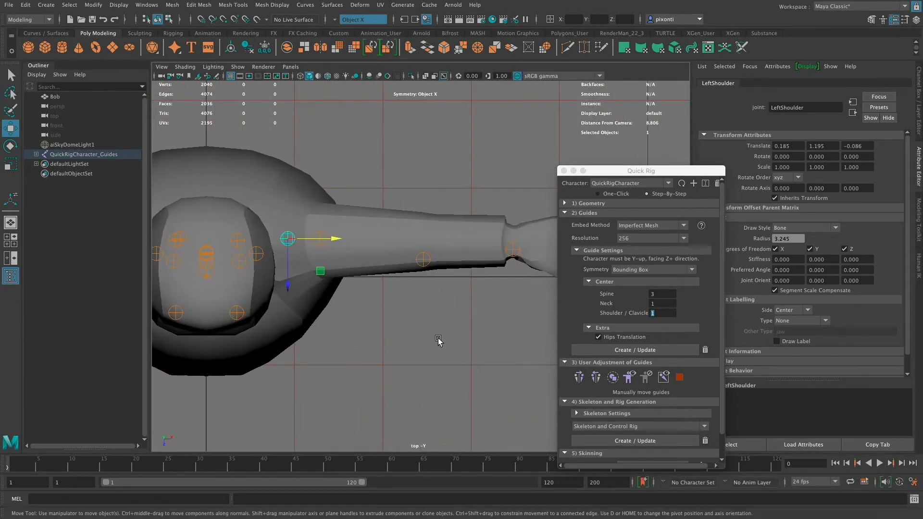
{"action": "left_click", "coordinate": [424, 259]}
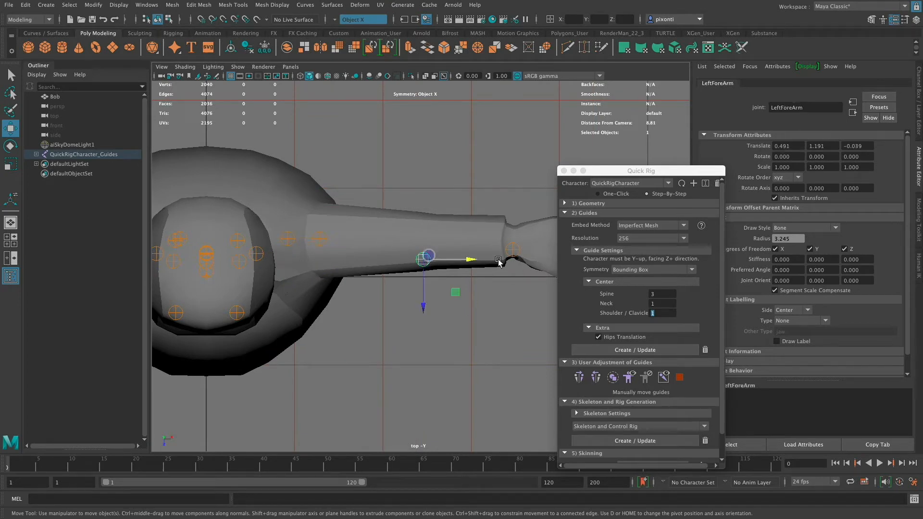
{"action": "left_click_drag", "start_coordinate": [423, 307], "coordinate": [426, 284]}
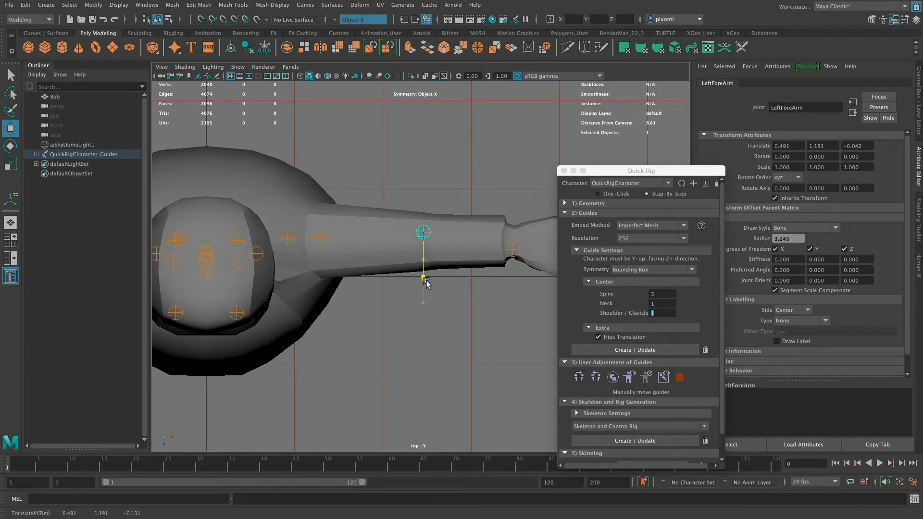
{"action": "left_click_drag", "start_coordinate": [475, 234], "coordinate": [478, 233]}
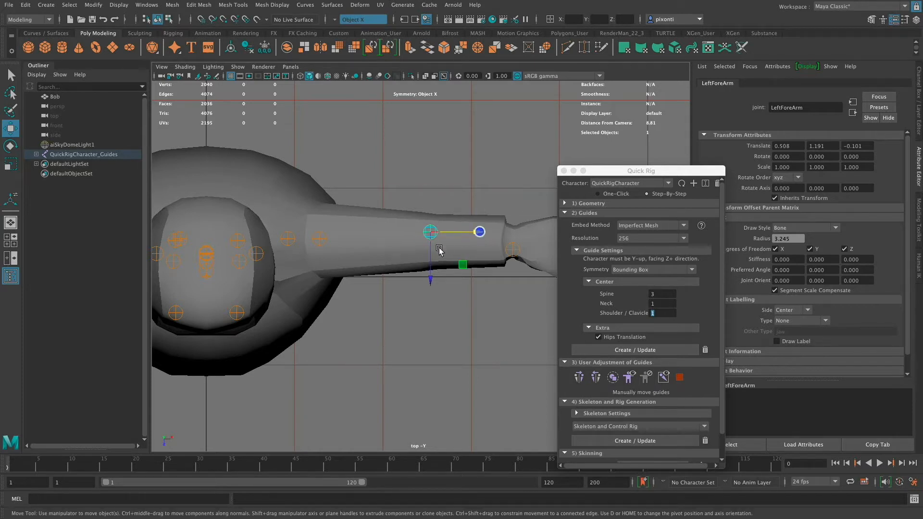
{"action": "left_click_drag", "start_coordinate": [430, 280], "coordinate": [432, 280]}
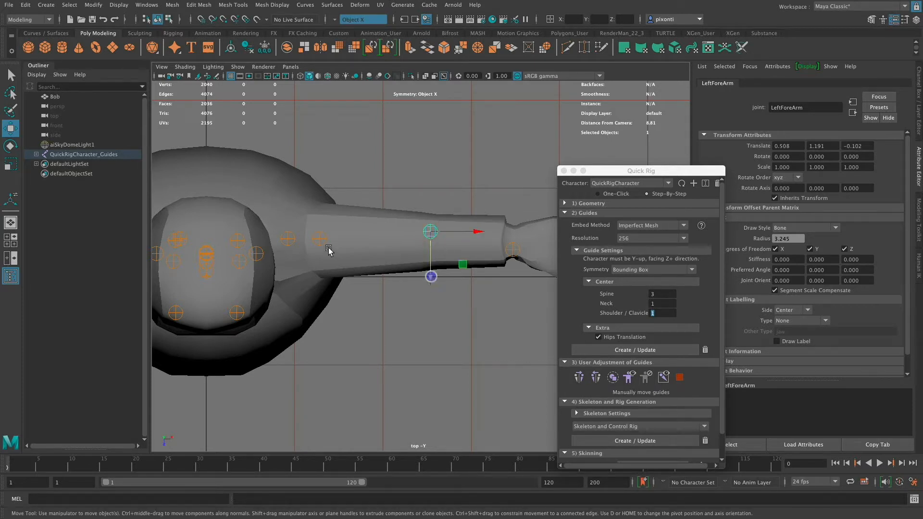
- Center the LeftHand guide in depth at about Z -0.081, and shift the LeftShoulder and LeftArm guides together to about Z -0.077 for the shoulder
{"action": "left_click", "coordinate": [519, 249]}
{"action": "left_click_drag", "start_coordinate": [513, 287], "coordinate": [513, 288]}
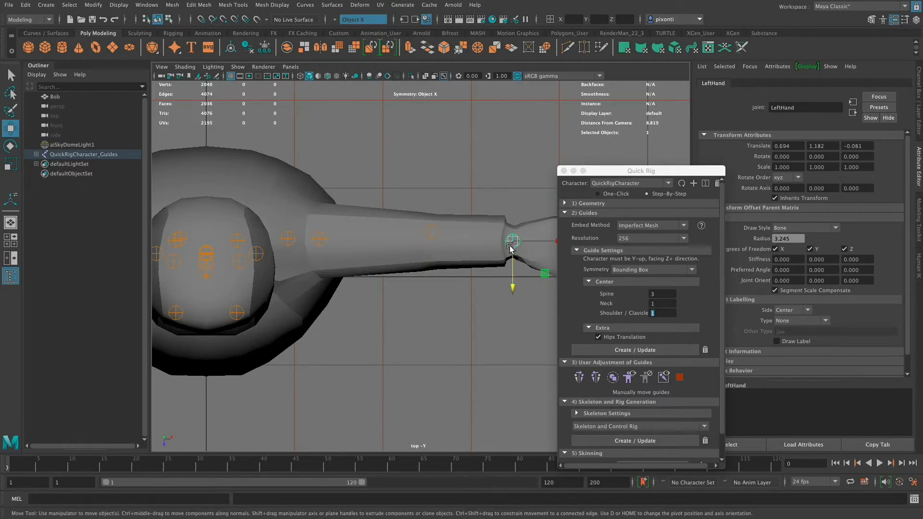
{"action": "left_click", "coordinate": [287, 239]}
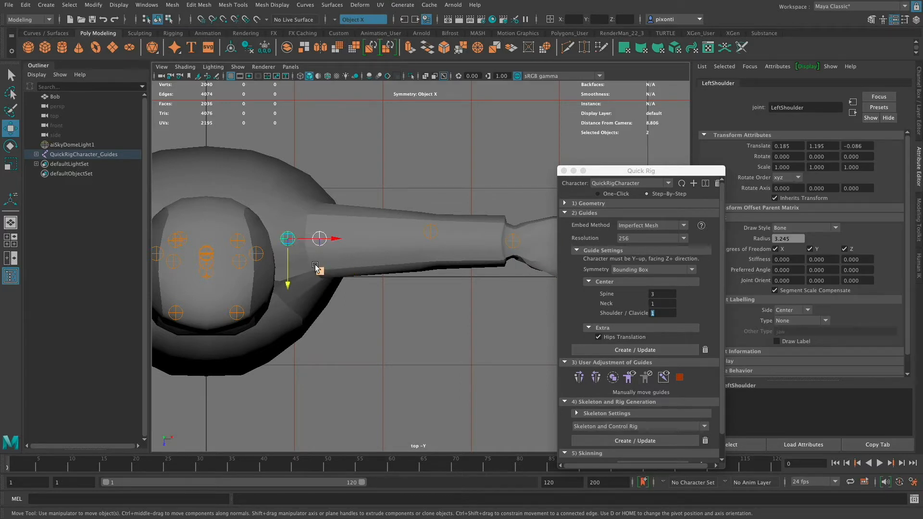
{"action": "left_click_drag", "start_coordinate": [315, 266], "coordinate": [286, 285]}
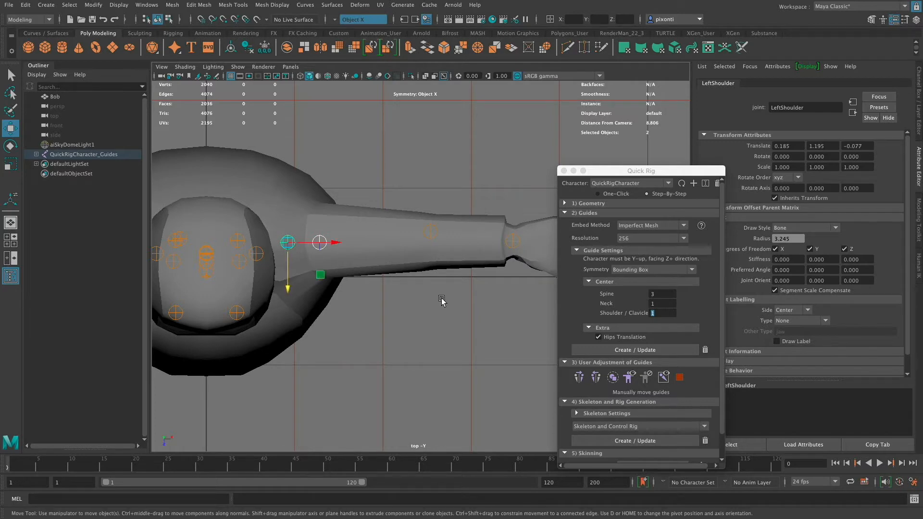
- Select the left shoulder, arm, forearm and hand guides and mirror them onto the right arm
{"action": "key", "text": "space"}
{"action": "key", "text": "space"}
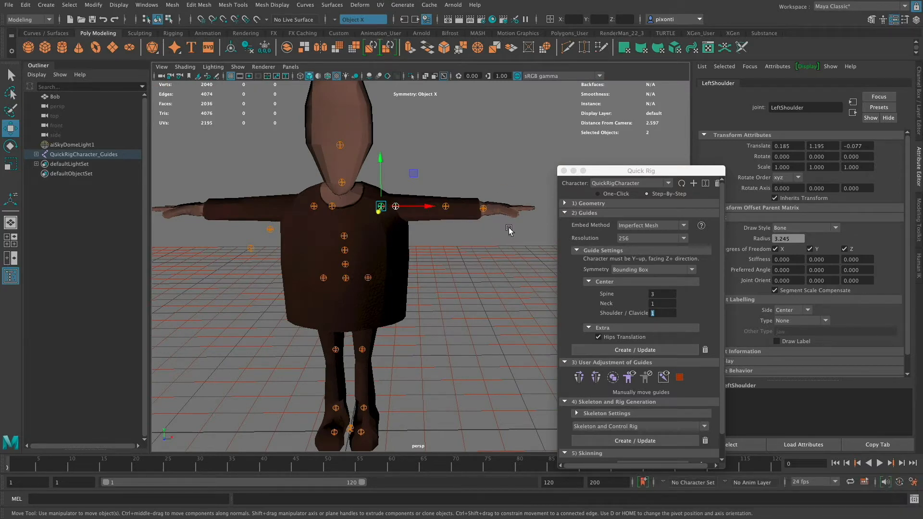
{"action": "key", "text": "q"}
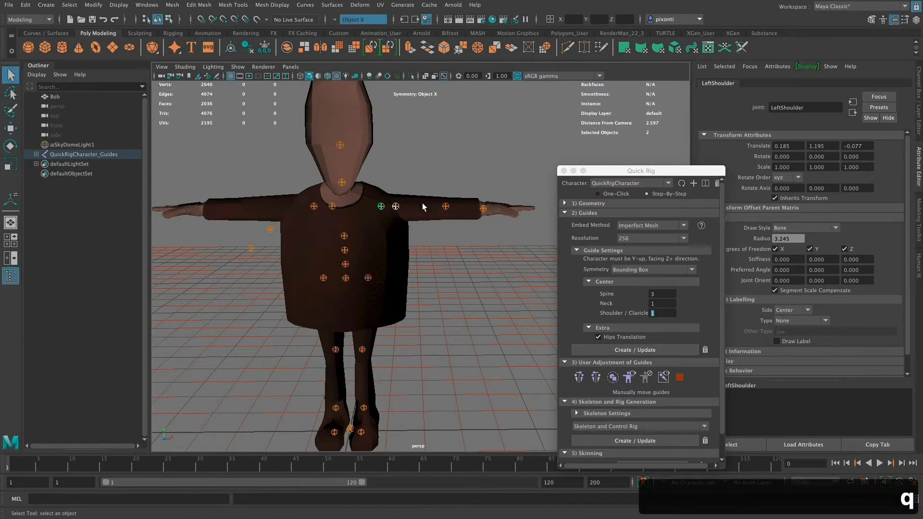
{"action": "left_click", "coordinate": [447, 207], "text": "shift"}
{"action": "left_click", "coordinate": [484, 208], "text": "shift"}
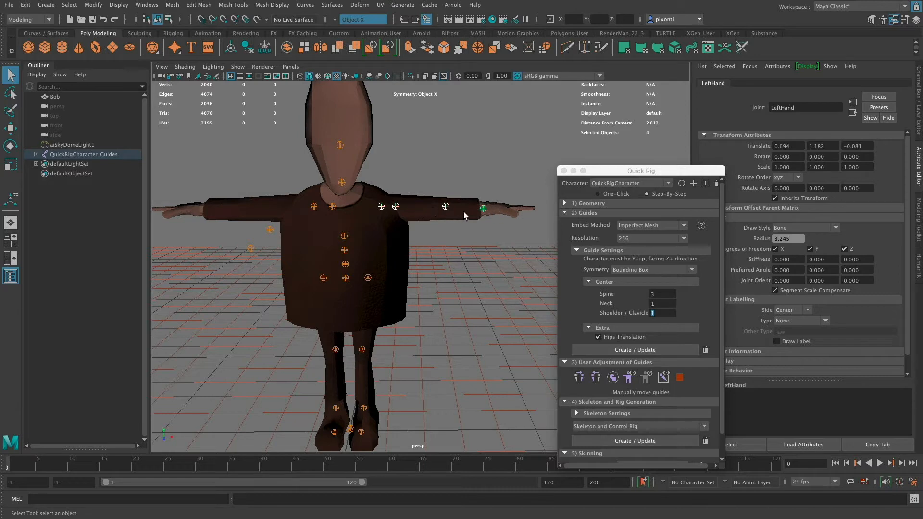
{"action": "key", "text": "space"}
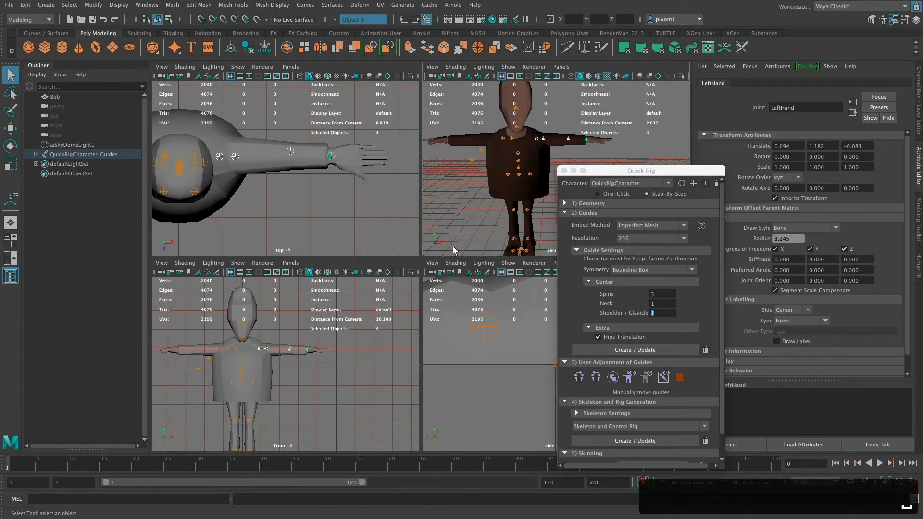
{"action": "key", "text": "space"}
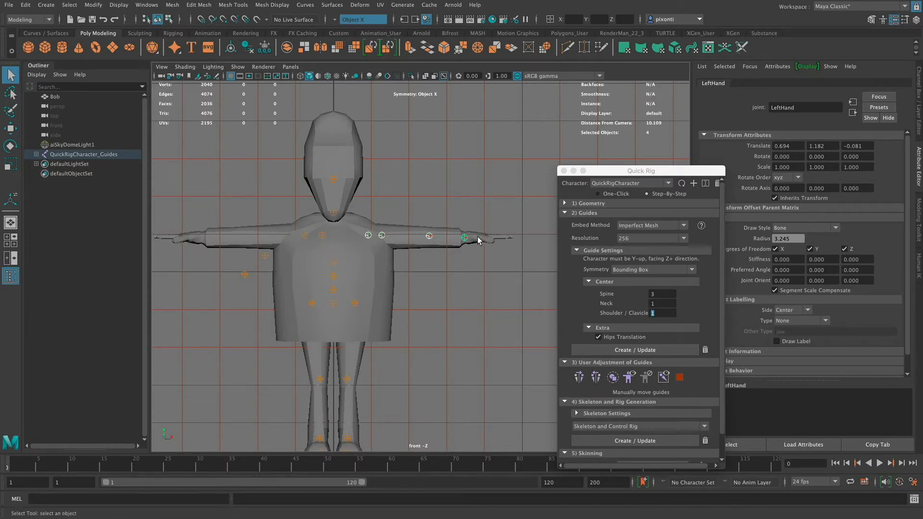
{"action": "left_click", "coordinate": [599, 379]}
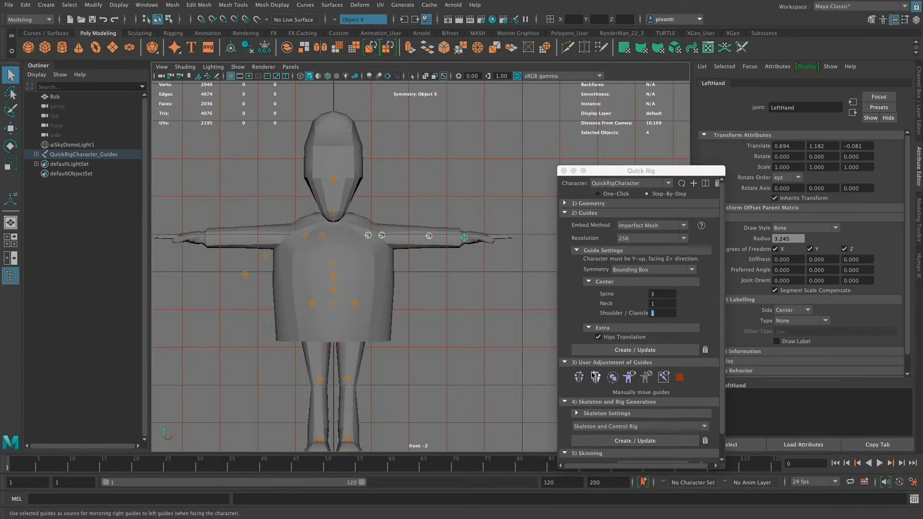
{"action": "left_click", "coordinate": [596, 377]}
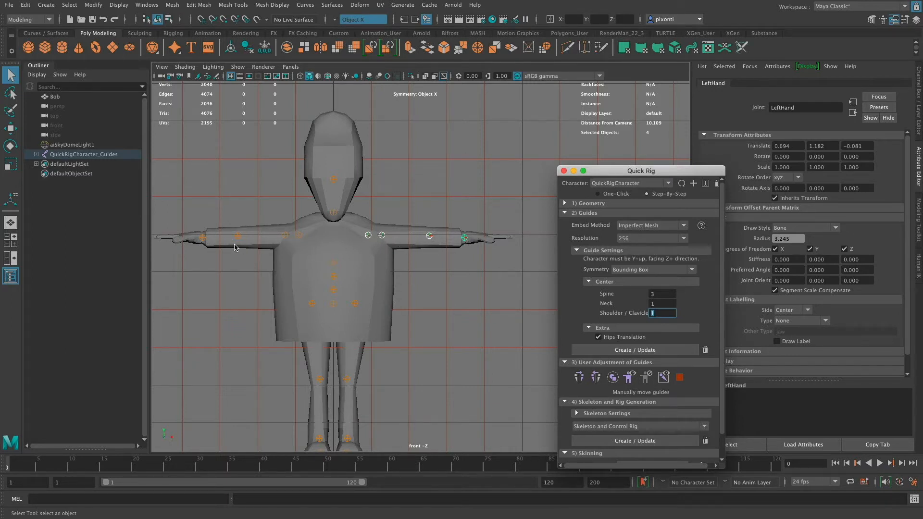
- Raise the Spine2 guide in Bob's chest to about Y 1.122 in the front view
{"action": "left_click", "coordinate": [334, 265]}
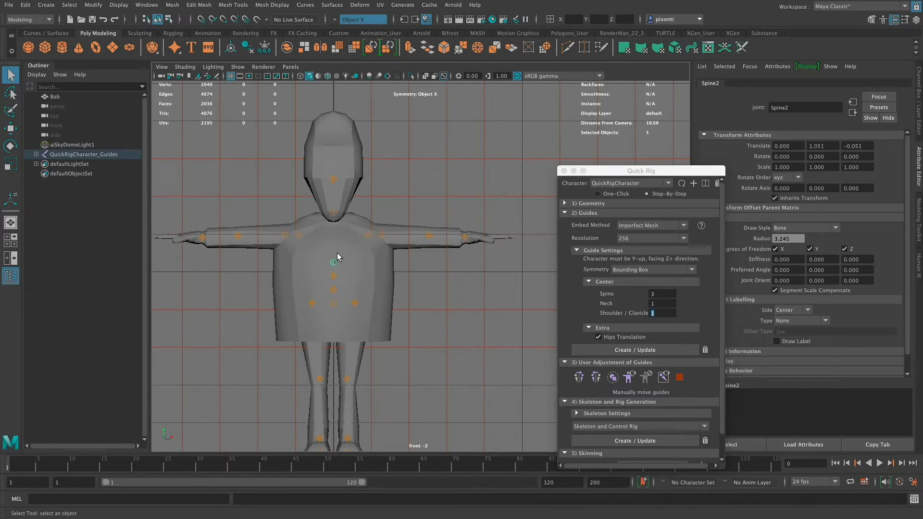
{"action": "key", "text": "w"}
{"action": "left_click_drag", "start_coordinate": [338, 253], "coordinate": [335, 239]}
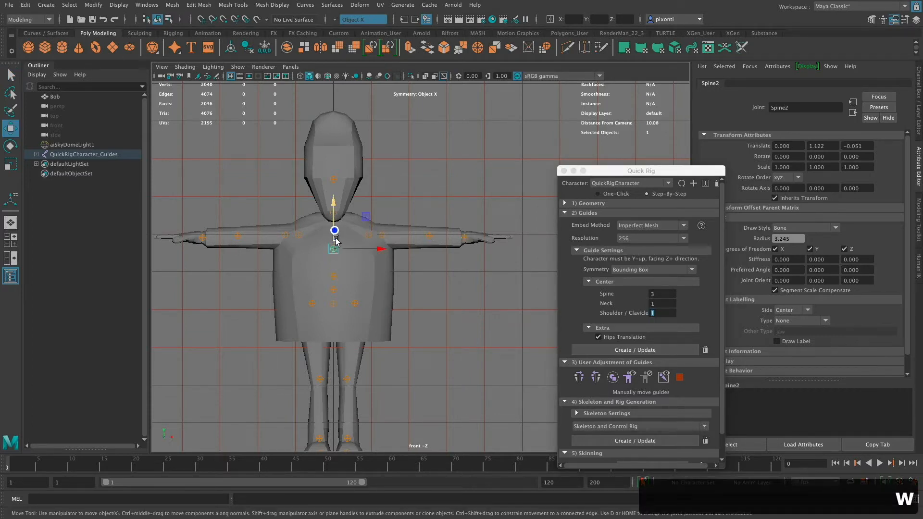
- Lower the hip and both upper leg guides together to about Y 0.718, and move the lowest spine guide down toward them
{"action": "left_click_drag", "start_coordinate": [417, 322], "coordinate": [273, 302]}
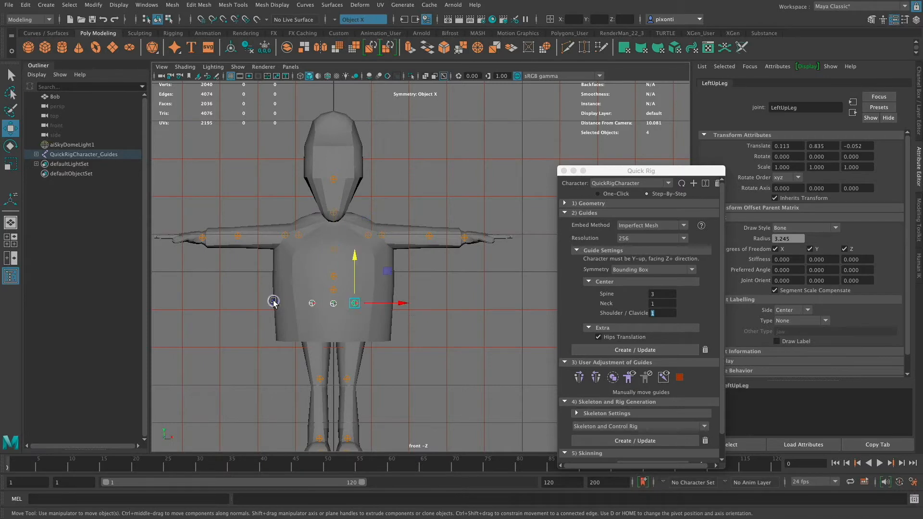
{"action": "left_click_drag", "start_coordinate": [359, 269], "coordinate": [355, 282]}
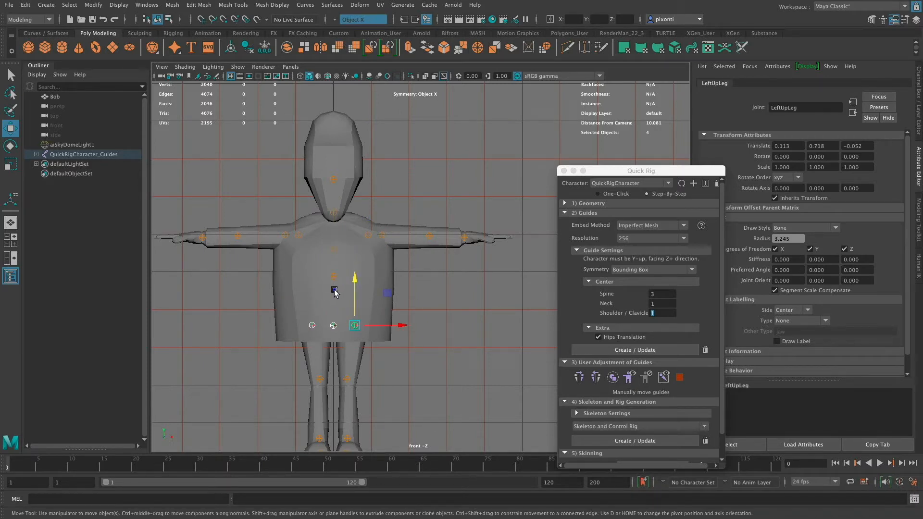
{"action": "left_click", "coordinate": [333, 289]}
{"action": "left_click_drag", "start_coordinate": [335, 249], "coordinate": [334, 260]}
{"action": "left_click", "coordinate": [433, 299]}
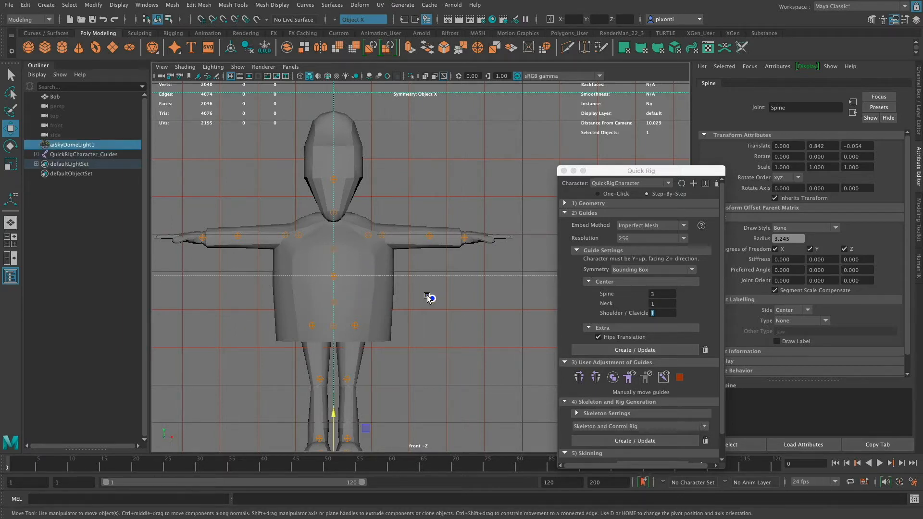
- Move the LeftUpLeg guide inward to about X 0.100 at the top of the left leg
{"action": "left_click", "coordinate": [333, 325]}
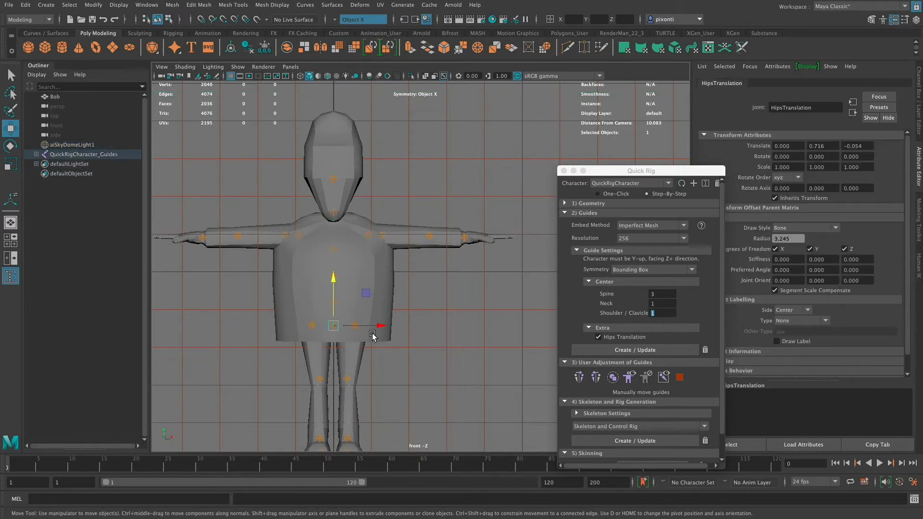
{"action": "left_click", "coordinate": [309, 325]}
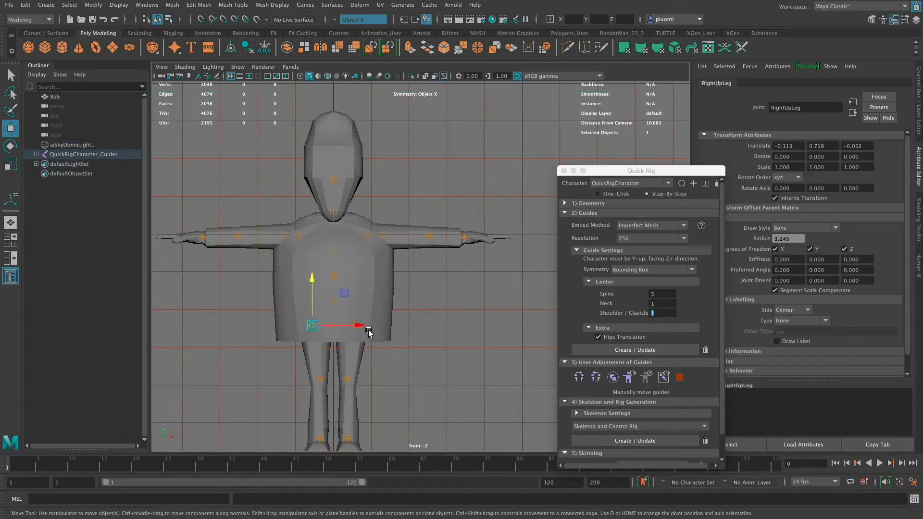
{"action": "left_click", "coordinate": [411, 334]}
{"action": "left_click", "coordinate": [354, 325]}
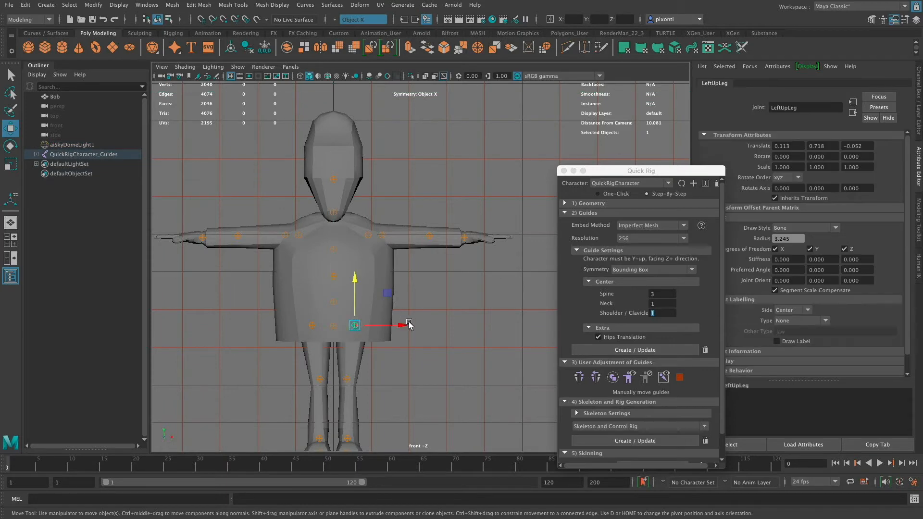
{"action": "left_click_drag", "start_coordinate": [400, 327], "coordinate": [399, 327]}
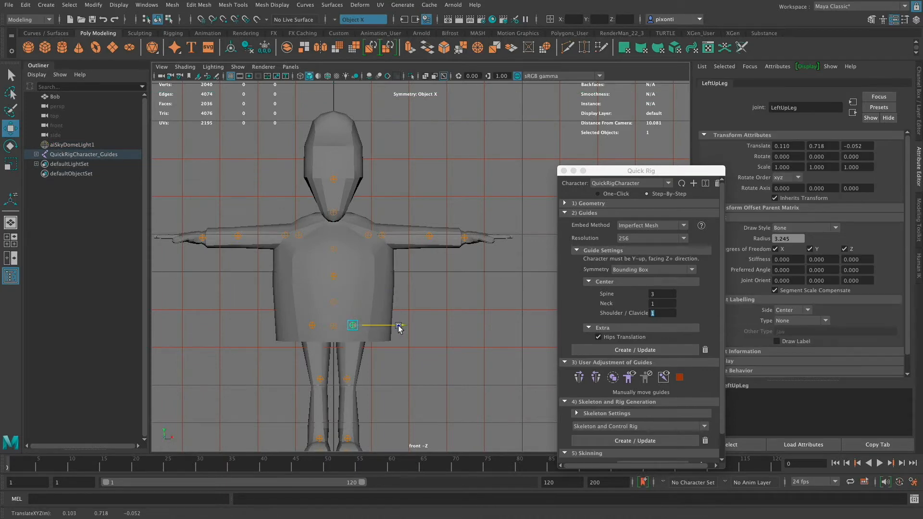
- Shift the LeftLeg guide outward onto the knee at about X 0.098, and align the LeftUpLeg guide above it at X 0.098
{"action": "left_click", "coordinate": [349, 379]}
{"action": "left_click_drag", "start_coordinate": [390, 379], "coordinate": [397, 382]}
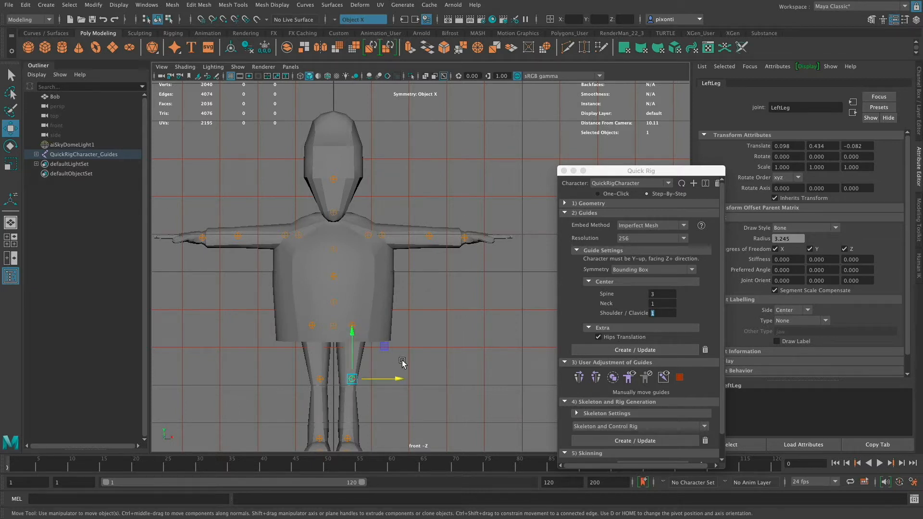
{"action": "left_click", "coordinate": [418, 351]}
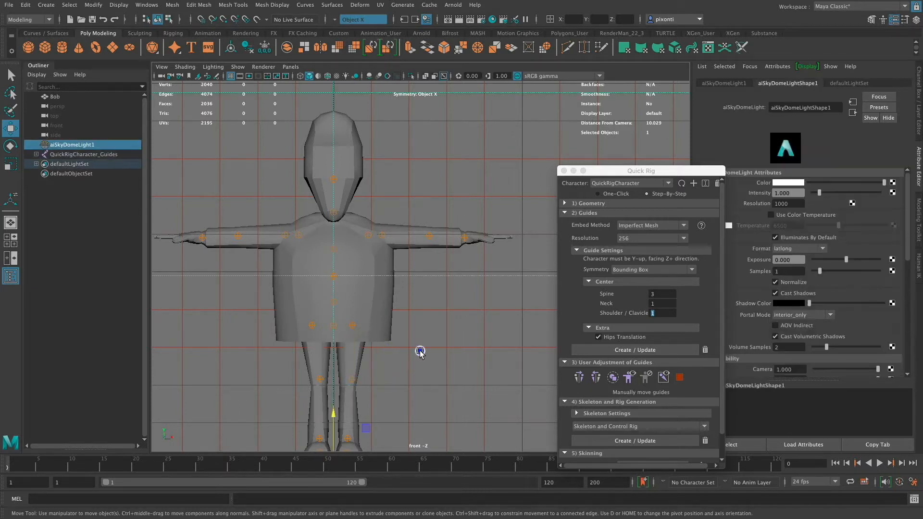
{"action": "left_click", "coordinate": [352, 325]}
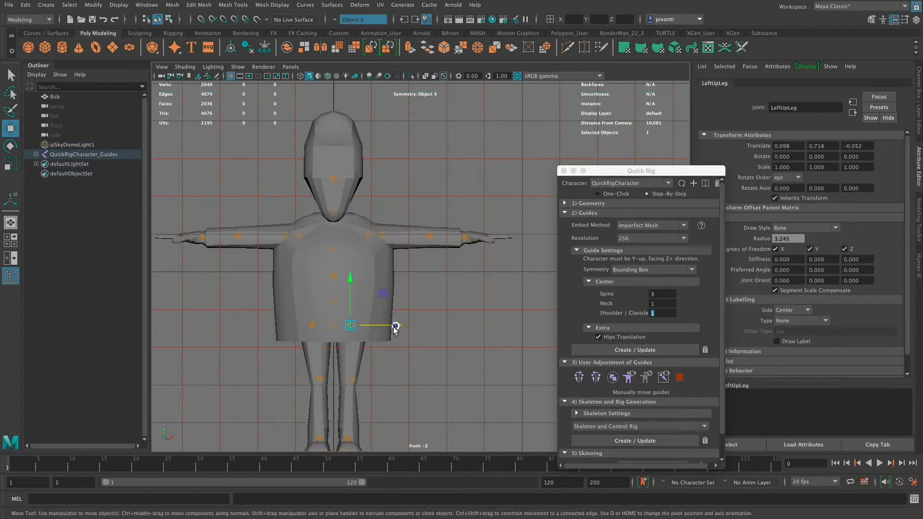
- Shift the LeftLeg guide inward to about X 0.091 at the knee, and move the LeftFoot guide outward to about X 0.085
{"action": "left_click", "coordinate": [351, 379]}
{"action": "left_click_drag", "start_coordinate": [393, 379], "coordinate": [396, 379]}
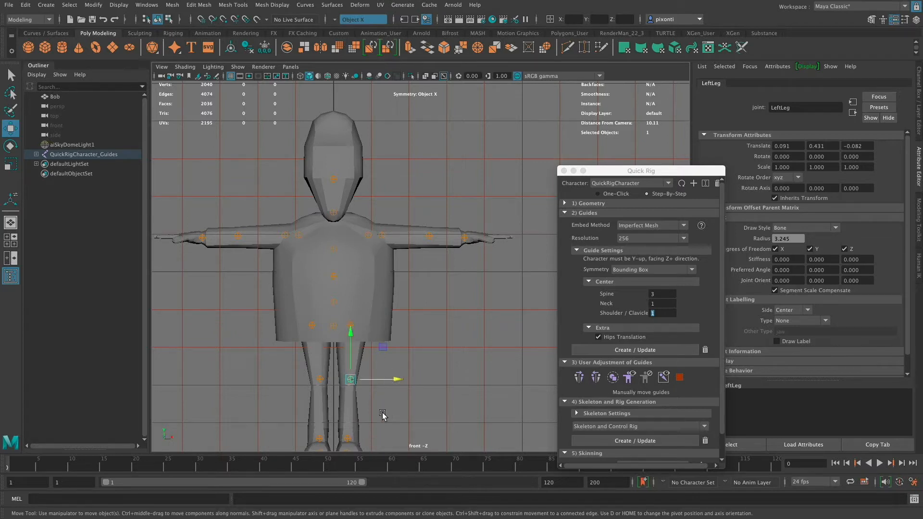
{"action": "middle_click_drag", "start_coordinate": [415, 392], "coordinate": [415, 372], "text": "alt"}
{"action": "left_click", "coordinate": [347, 419]}
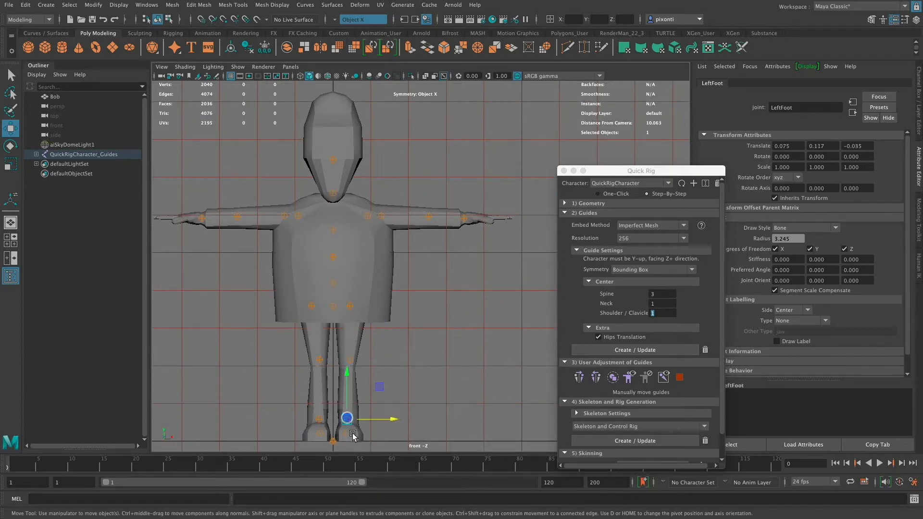
{"action": "left_click", "coordinate": [347, 434], "text": "shift"}
{"action": "left_click_drag", "start_coordinate": [388, 427], "coordinate": [391, 433]}
{"action": "left_click", "coordinate": [417, 411]}
- Lower the LeftToeBase guide to about Y 0.015 and shift it outward to about X 0.087 inside the left foot
{"action": "left_click", "coordinate": [347, 434]}
{"action": "left_click_drag", "start_coordinate": [349, 404], "coordinate": [349, 408]}
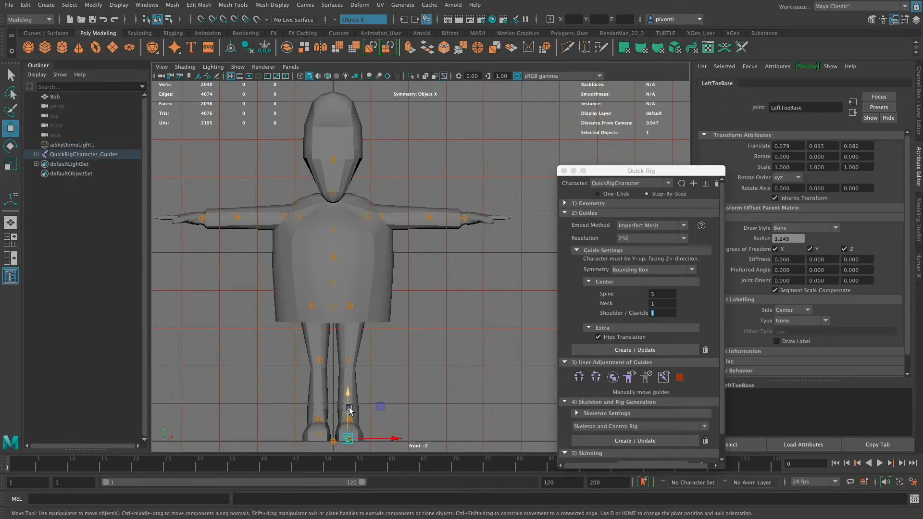
{"action": "left_click_drag", "start_coordinate": [395, 440], "coordinate": [395, 441]}
- Mirror the LeftUpLeg, LeftLeg, LeftFoot and LeftToeBase guides onto the right leg
{"action": "key", "text": "q"}
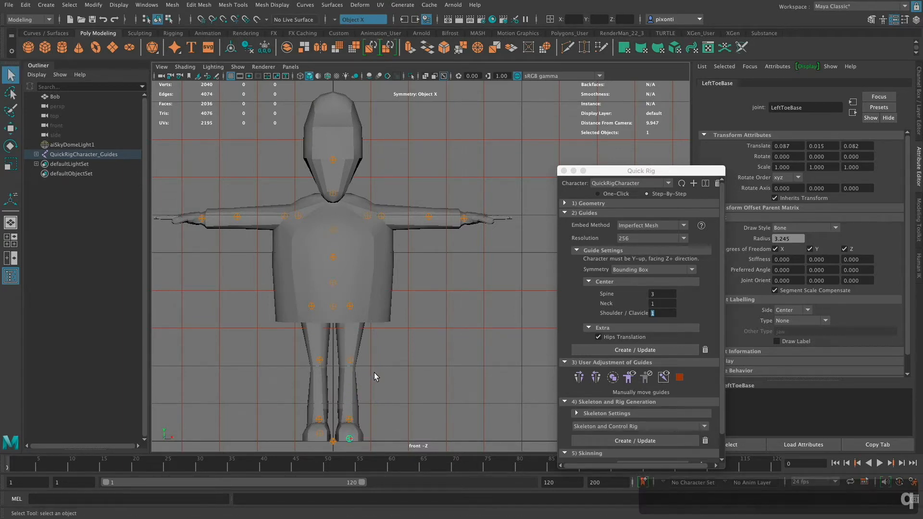
{"action": "left_click", "coordinate": [350, 419], "text": "shift"}
{"action": "left_click", "coordinate": [350, 360], "text": "shift"}
{"action": "left_click", "coordinate": [351, 307], "text": "shift"}
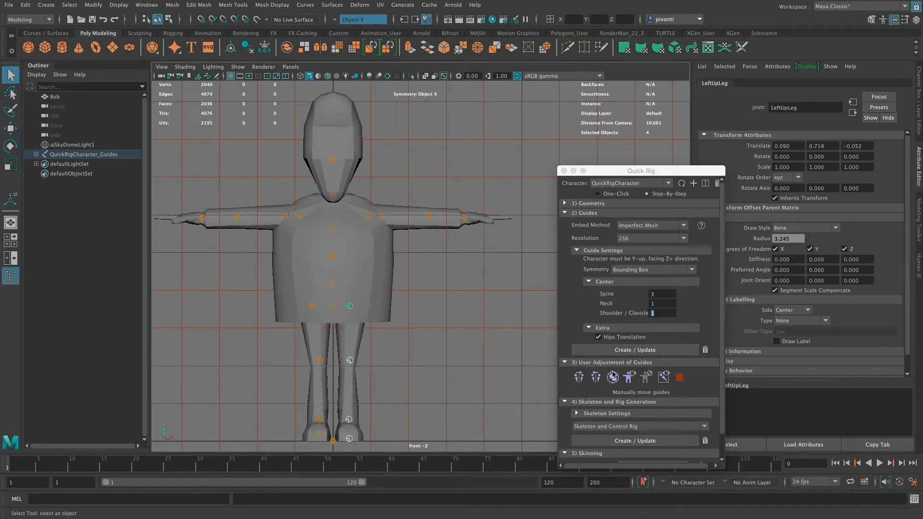
{"action": "left_click", "coordinate": [596, 377]}
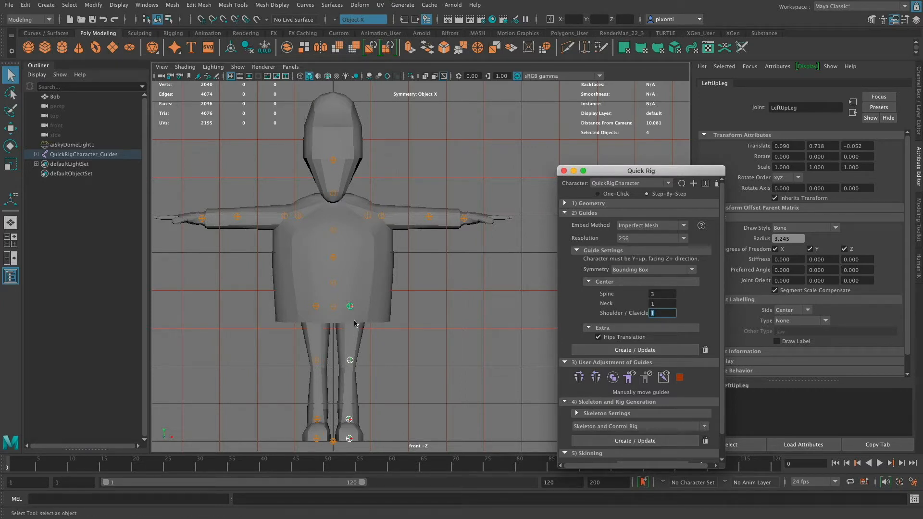
- Raise the Head guide to about Y 1.828 at the top of the head, and the Neck guide to about Y 1.334
{"action": "left_click", "coordinate": [335, 160]}
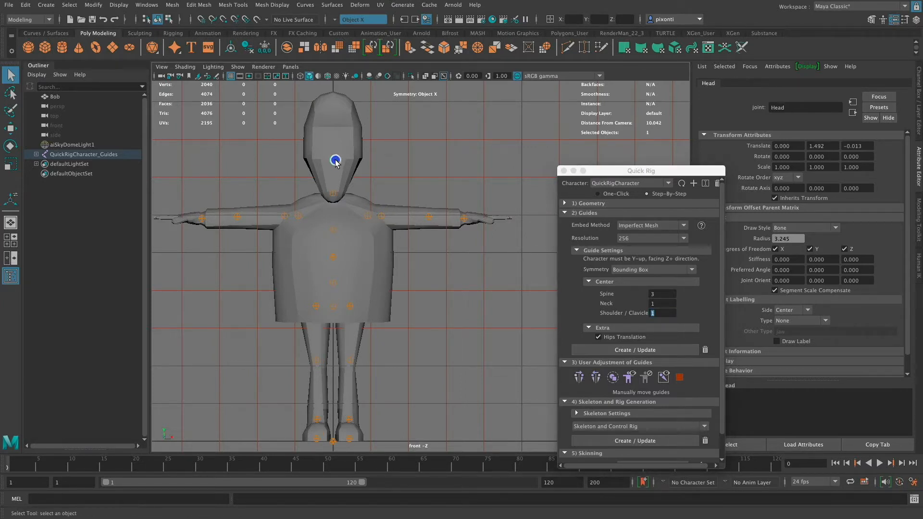
{"action": "key", "text": "w"}
{"action": "left_click_drag", "start_coordinate": [337, 138], "coordinate": [335, 56]}
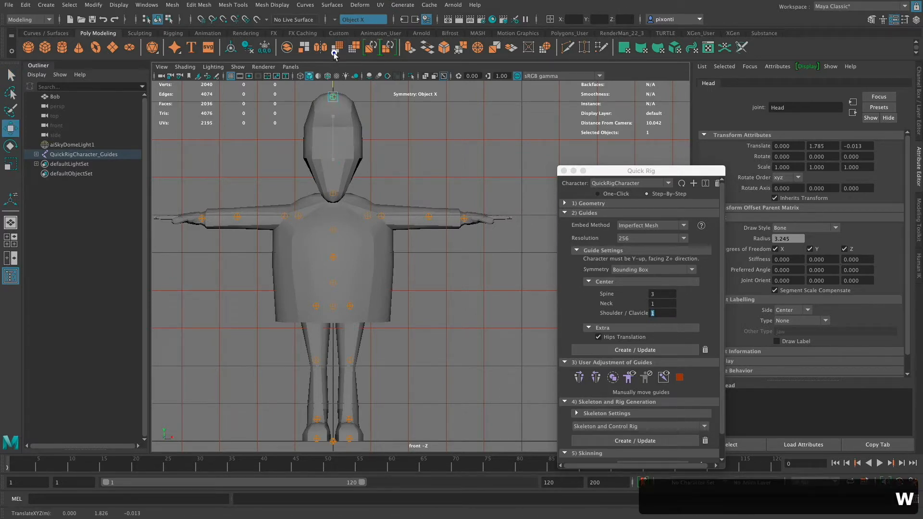
{"action": "left_click", "coordinate": [333, 194]}
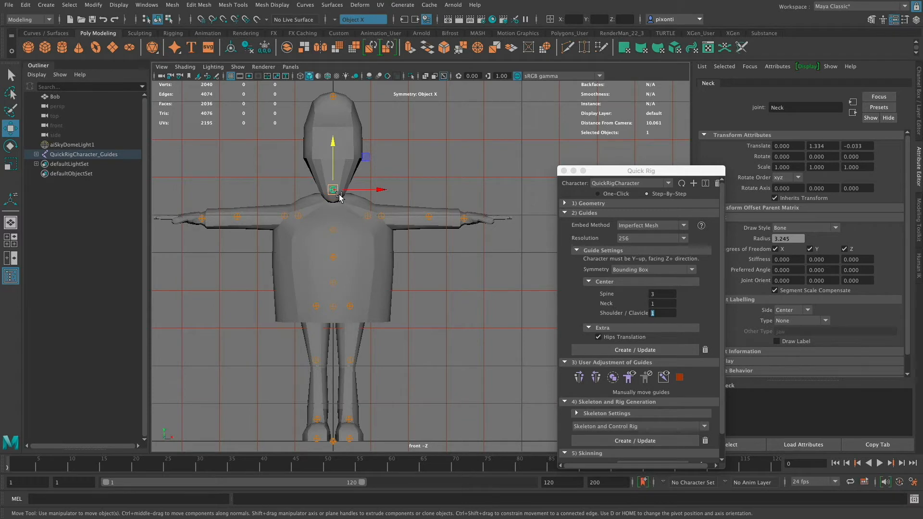
- Switch from the front view to a full-size side view, with the Quick Rig window moved clear of the viewports
{"action": "key", "text": "space"}
{"action": "key", "text": "space"}
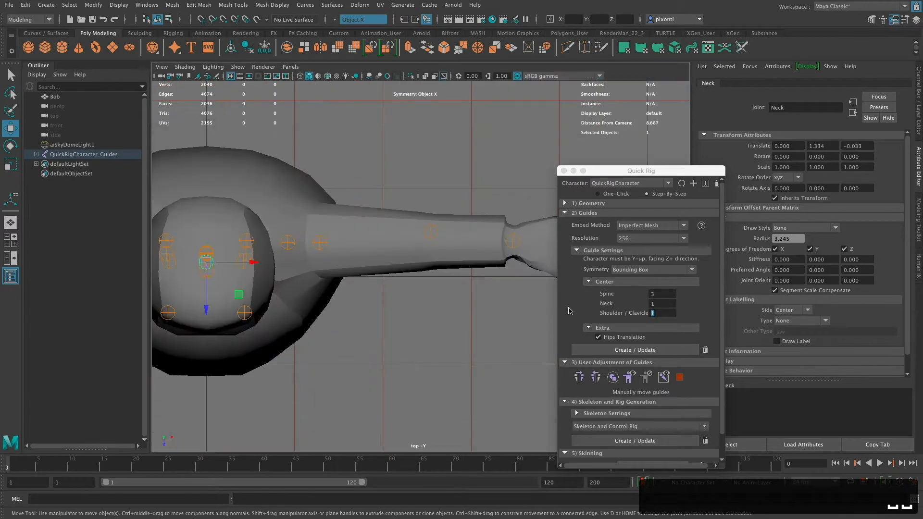
{"action": "key", "text": "space"}
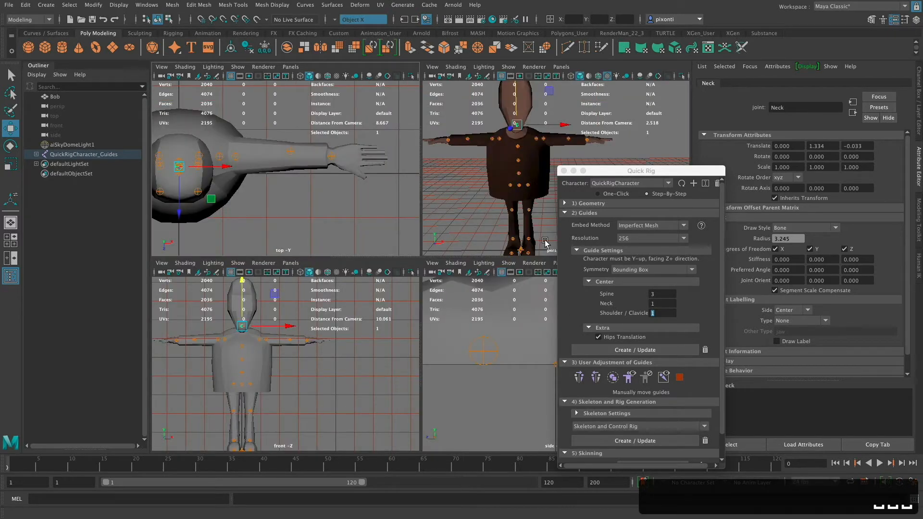
{"action": "left_click_drag", "start_coordinate": [649, 169], "coordinate": [775, 156]}
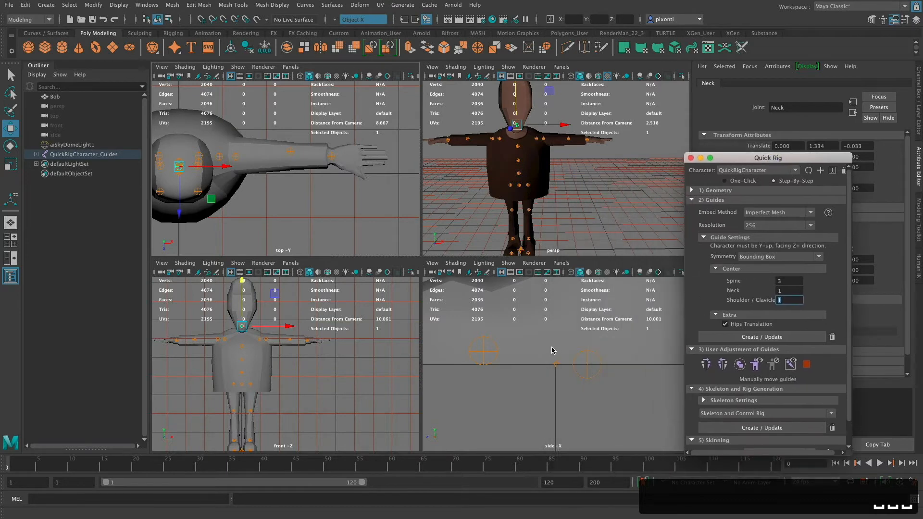
{"action": "left_click", "coordinate": [609, 219]}
{"action": "key", "text": "space"}
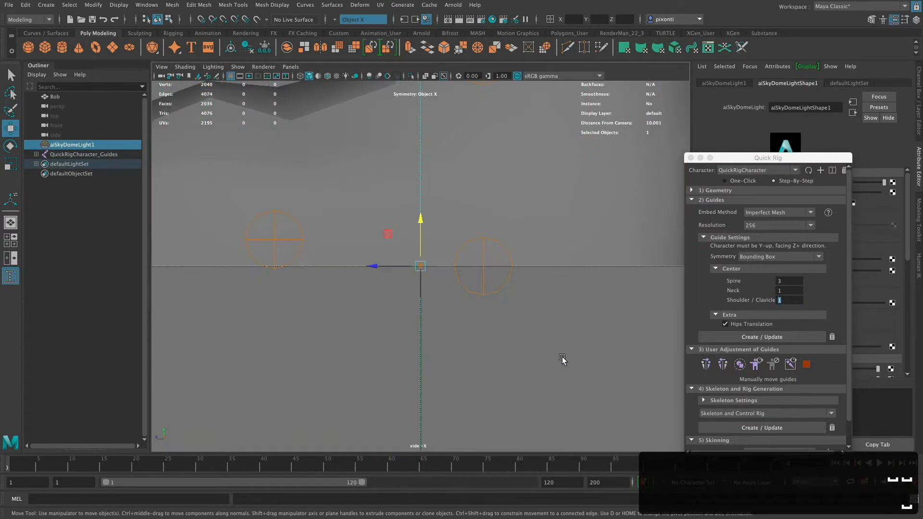
- Reposition the Neck guide in the side view to about Y 1.319, Z -0.024, centred in the base of the neck
{"action": "key", "text": "f"}
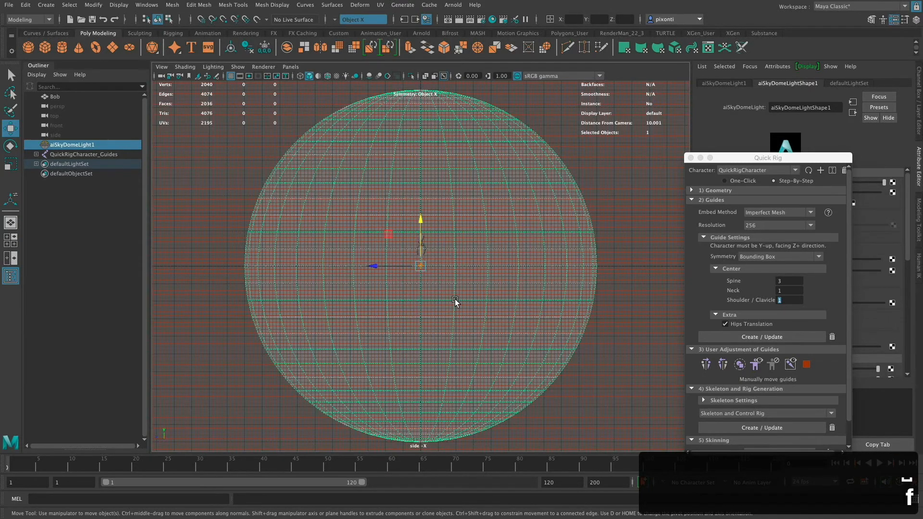
{"action": "right_click_drag", "start_coordinate": [424, 299], "coordinate": [674, 286], "text": "alt"}
{"action": "middle_click_drag", "start_coordinate": [457, 274], "coordinate": [472, 396], "text": "alt"}
{"action": "right_click_drag", "start_coordinate": [462, 294], "coordinate": [649, 283], "text": "alt"}
{"action": "right_click_drag", "start_coordinate": [437, 298], "coordinate": [658, 298], "text": "alt"}
{"action": "middle_click_drag", "start_coordinate": [490, 290], "coordinate": [447, 348], "text": "alt"}
{"action": "right_click_drag", "start_coordinate": [447, 334], "coordinate": [622, 307], "text": "alt"}
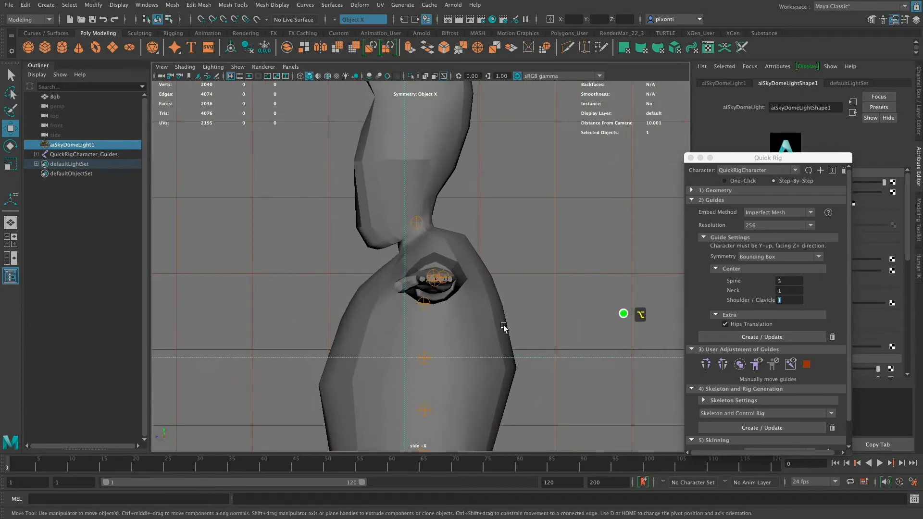
{"action": "right_click_drag", "start_coordinate": [503, 327], "coordinate": [600, 309], "text": "alt"}
{"action": "left_click", "coordinate": [417, 208]}
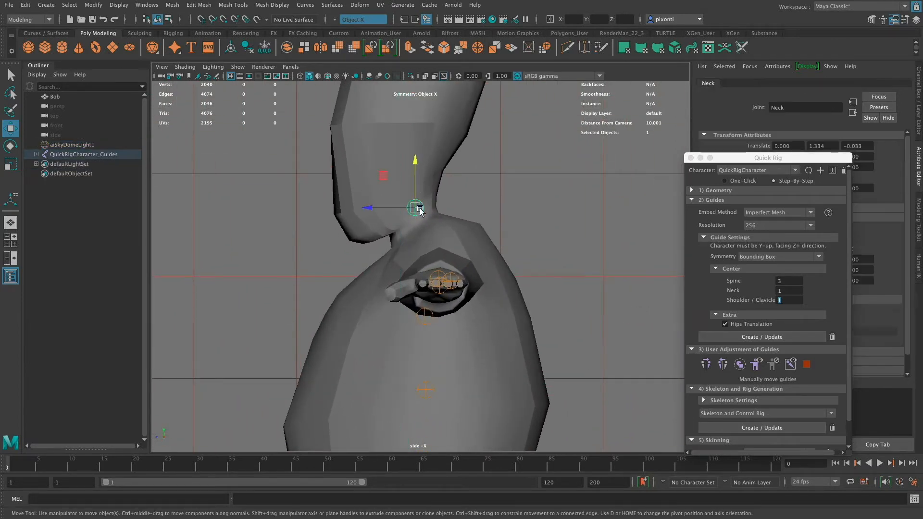
{"action": "left_click_drag", "start_coordinate": [401, 208], "coordinate": [411, 190]}
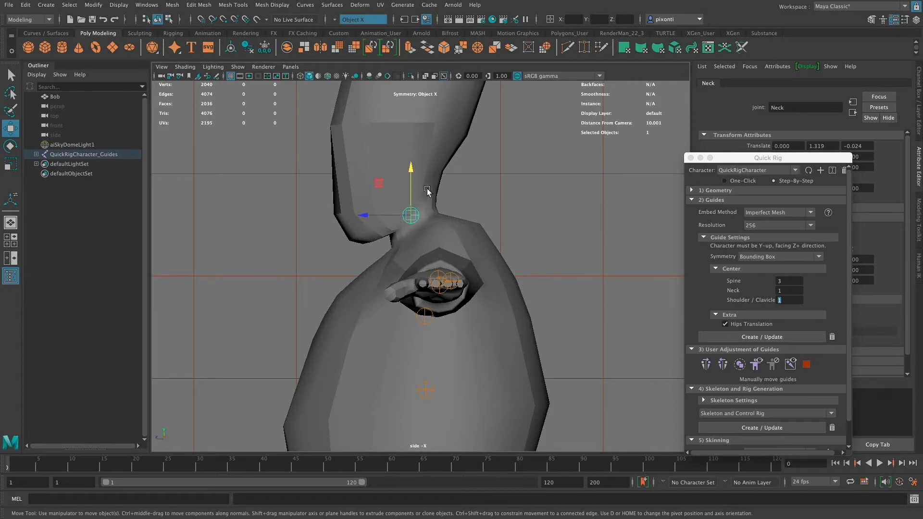
- Shift the left and right knee guides forward together to about Z -0.041 in the side view
{"action": "middle_click_drag", "start_coordinate": [447, 181], "coordinate": [463, 285], "text": "alt"}
{"action": "middle_click_drag", "start_coordinate": [451, 161], "coordinate": [461, 255], "text": "alt"}
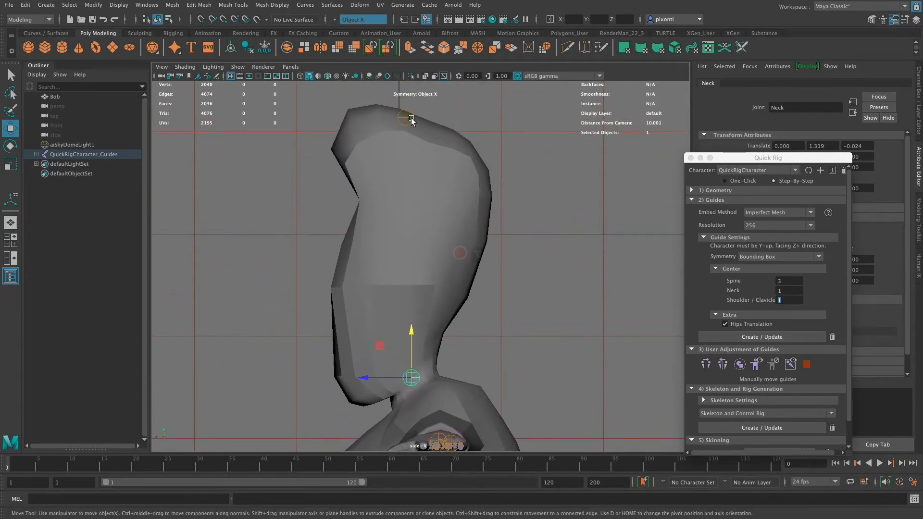
{"action": "middle_click_drag", "start_coordinate": [457, 331], "coordinate": [465, 171], "text": "alt"}
{"action": "middle_click_drag", "start_coordinate": [473, 355], "coordinate": [471, 185], "text": "alt"}
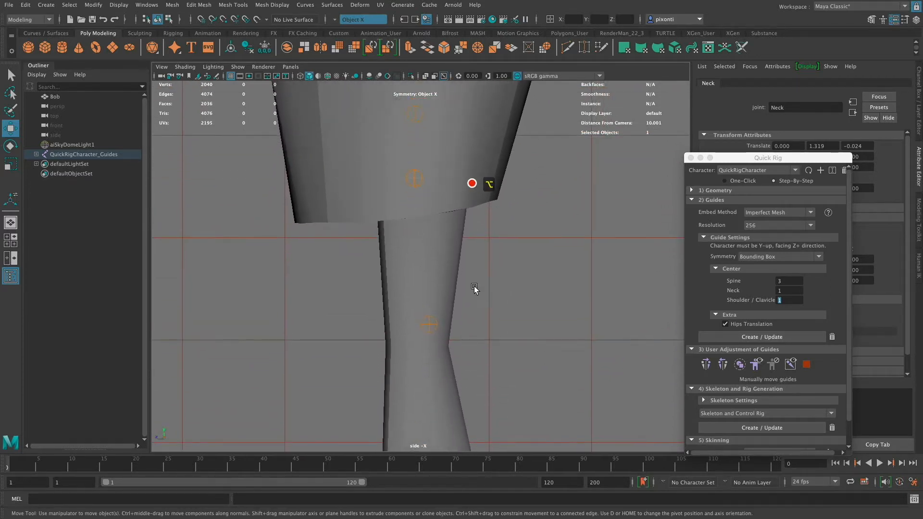
{"action": "middle_click_drag", "start_coordinate": [474, 385], "coordinate": [480, 260], "text": "alt"}
{"action": "left_click", "coordinate": [437, 250]}
{"action": "left_click_drag", "start_coordinate": [415, 250], "coordinate": [393, 250]}
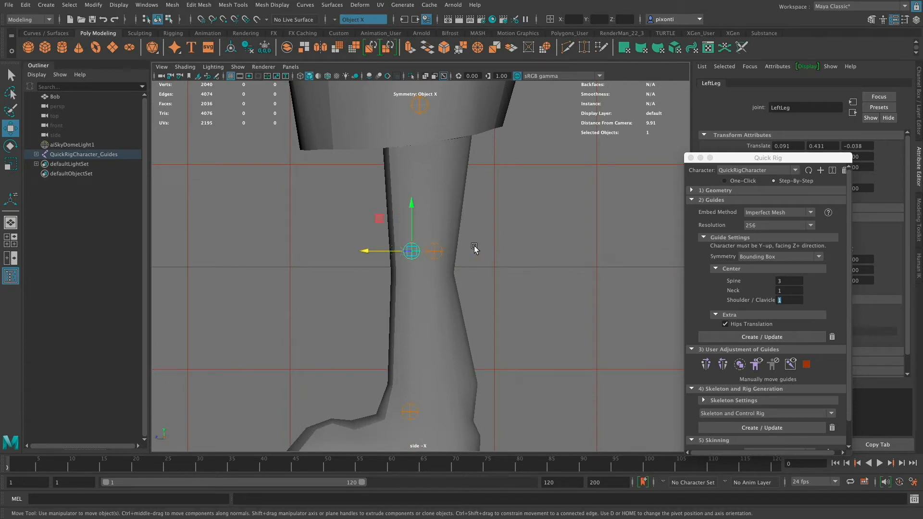
{"action": "key", "text": "super+z"}
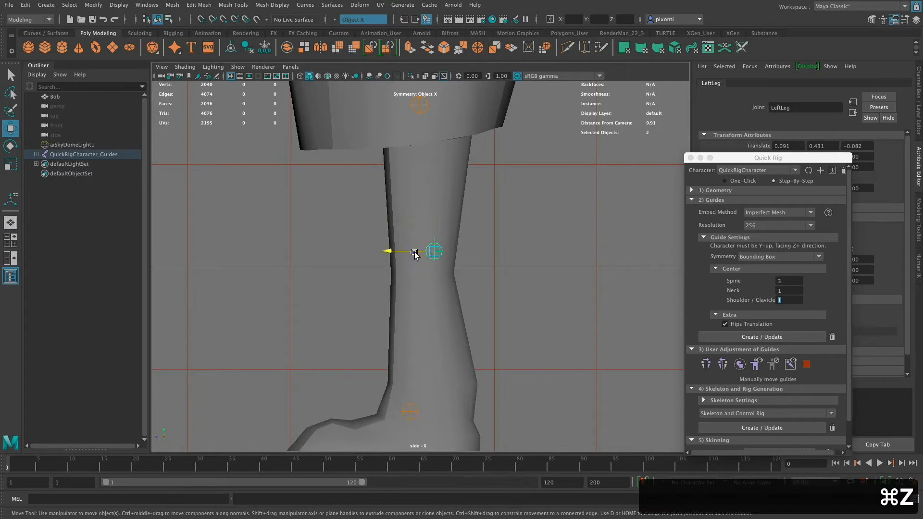
{"action": "left_click_drag", "start_coordinate": [419, 251], "coordinate": [399, 255]}
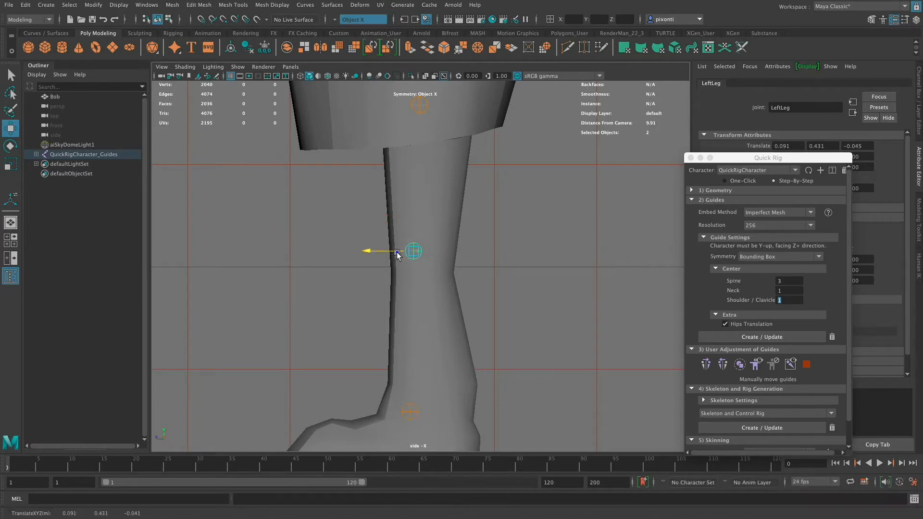
- Move the left and right foot guides back and down together to about Y 0.096, Z -0.082 at the ankles
{"action": "middle_click_drag", "start_coordinate": [433, 329], "coordinate": [423, 284], "text": "alt"}
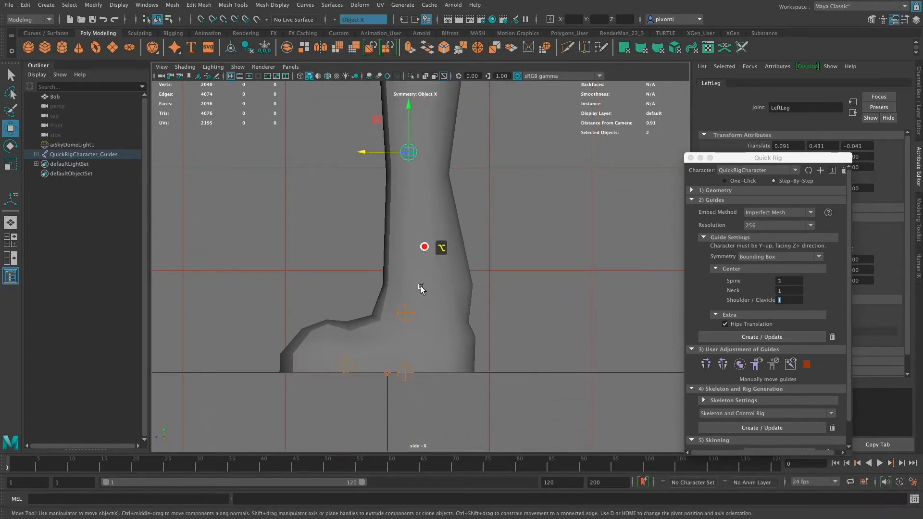
{"action": "left_click", "coordinate": [405, 313]}
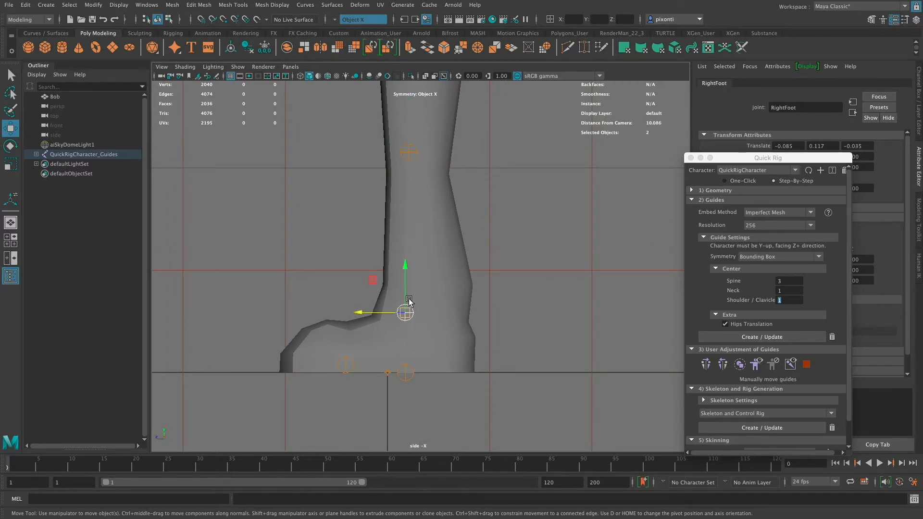
{"action": "mouse_move", "coordinate": [391, 313]}
{"action": "left_mouse_down"}
{"action": "mouse_move", "coordinate": [420, 313]}
{"action": "mouse_move", "coordinate": [408, 314]}
{"action": "left_mouse_up"}
{"action": "left_click_drag", "start_coordinate": [430, 280], "coordinate": [430, 292]}
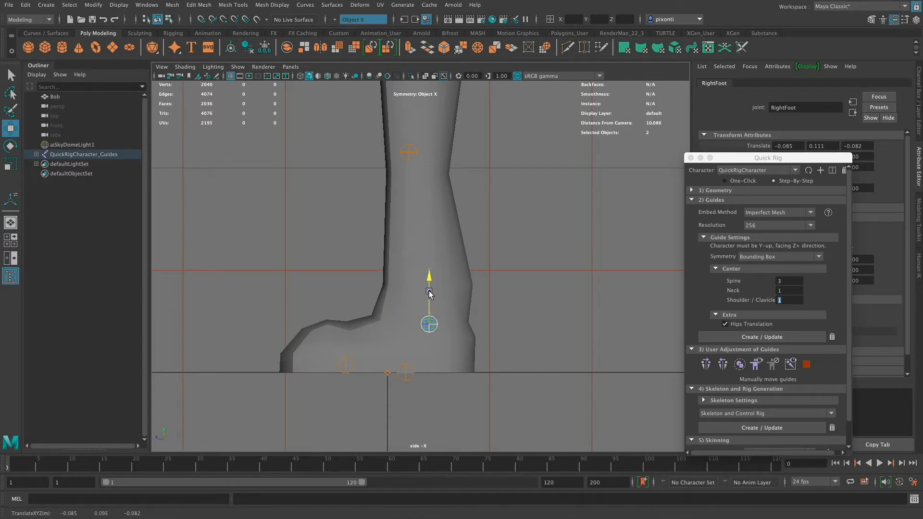
- Move both toe base guides forward together to about Z 0.091 inside the shoes
{"action": "left_click", "coordinate": [406, 373]}
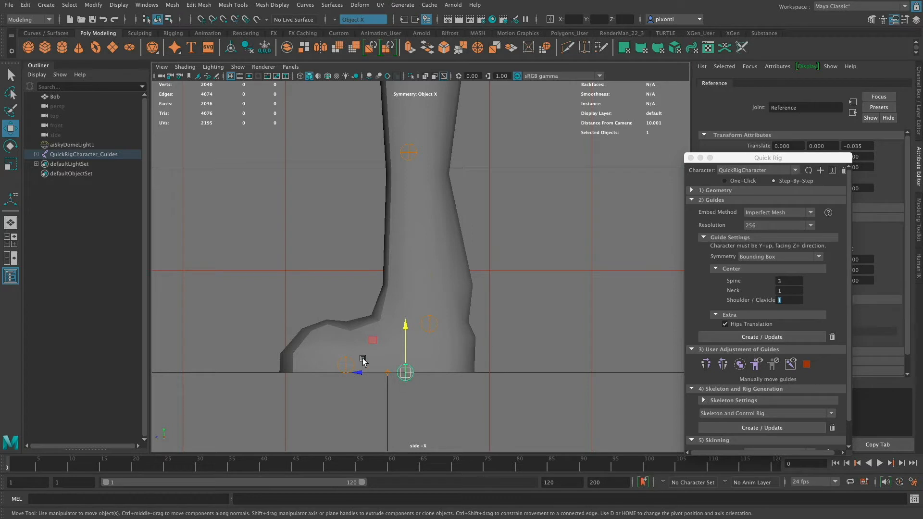
{"action": "left_click", "coordinate": [348, 365]}
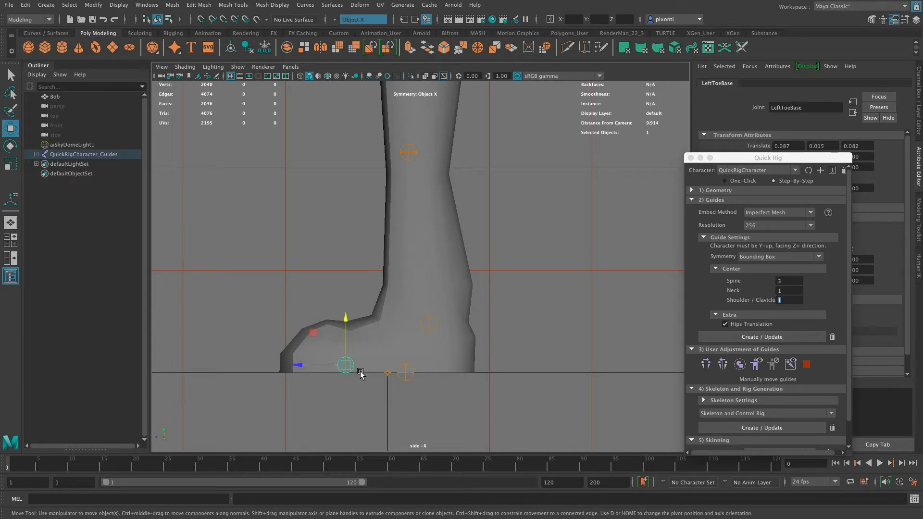
{"action": "left_click_drag", "start_coordinate": [330, 368], "coordinate": [333, 366]}
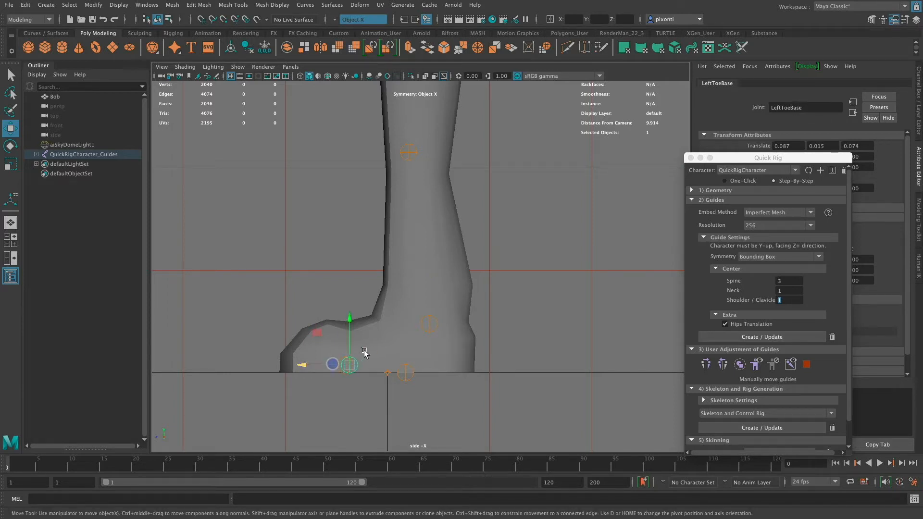
{"action": "key", "text": "super+z"}
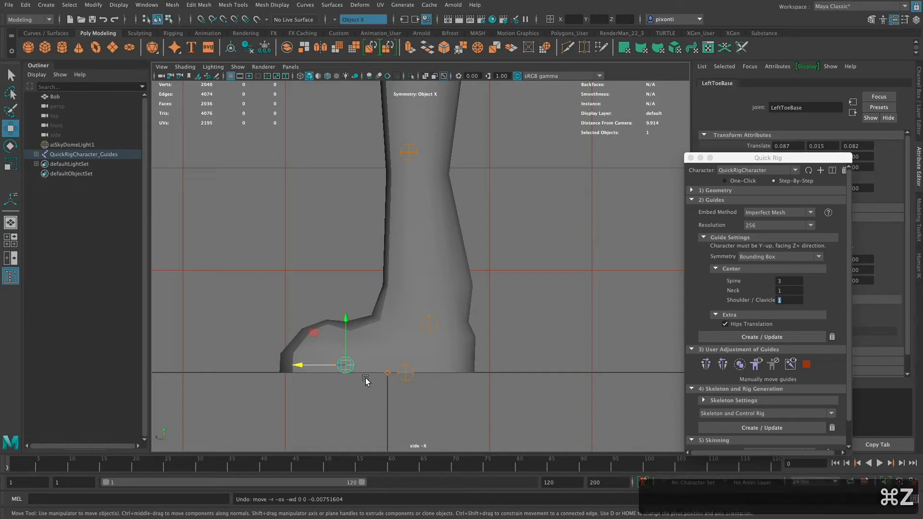
{"action": "left_click_drag", "start_coordinate": [328, 365], "coordinate": [323, 366]}
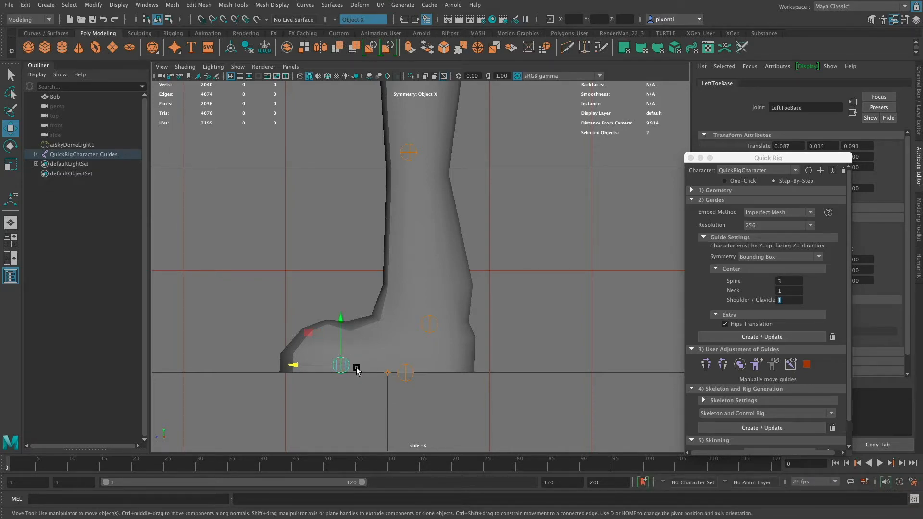
- In the front view, mirror the four adjusted left leg guides and the four left arm guides, from shoulder to hand, to the right side
{"action": "key", "text": "space"}
{"action": "key", "text": "space"}
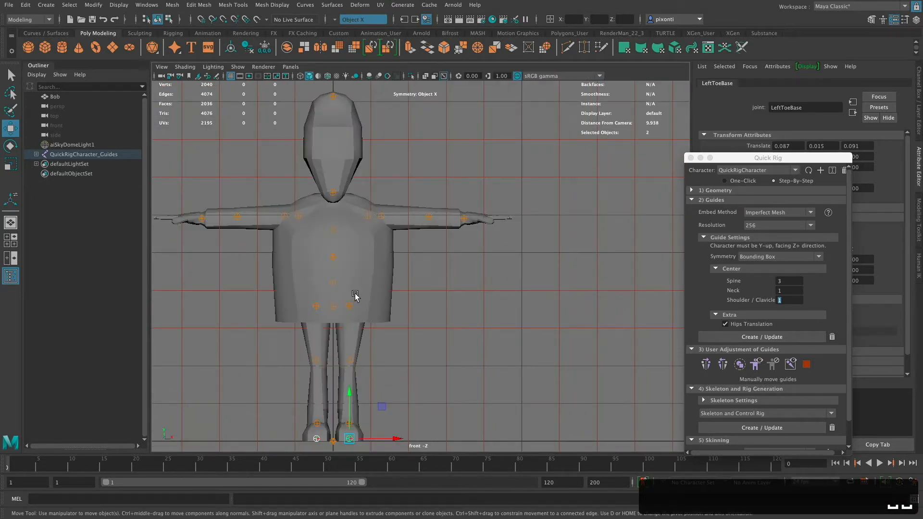
{"action": "left_click_drag", "start_coordinate": [422, 284], "coordinate": [347, 438]}
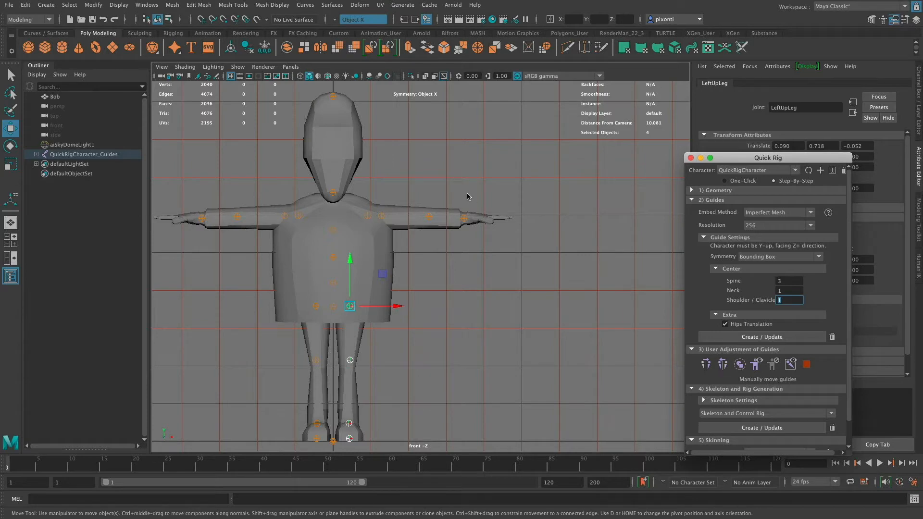
{"action": "left_click_drag", "start_coordinate": [478, 189], "coordinate": [359, 232]}
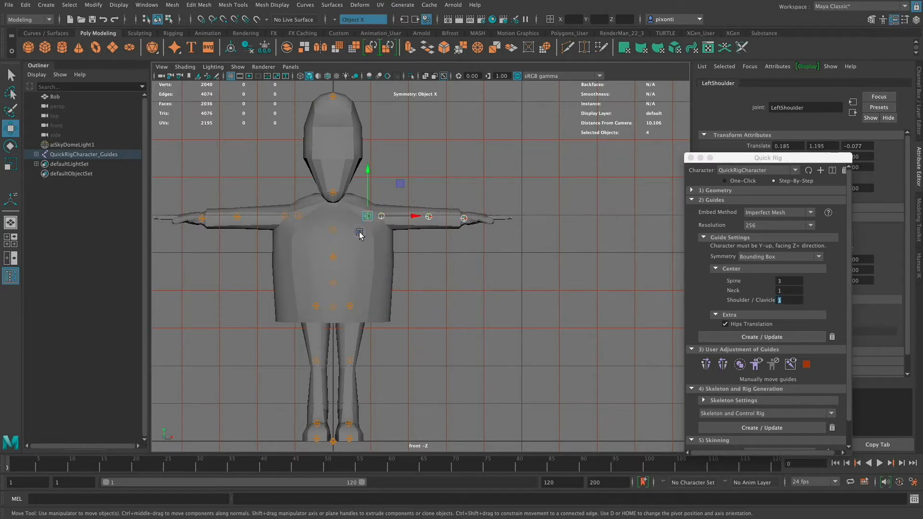
{"action": "left_click", "coordinate": [723, 365]}
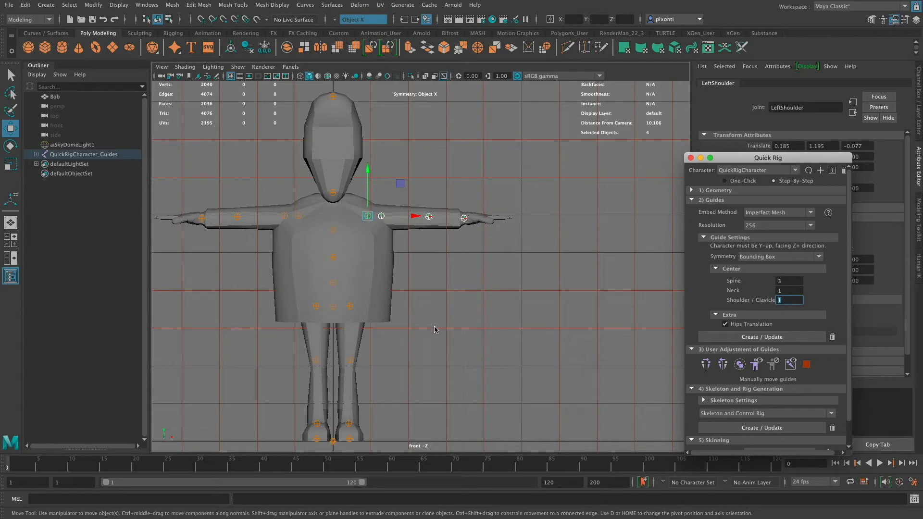
{"action": "middle_click_drag", "start_coordinate": [435, 329], "coordinate": [518, 339], "text": "alt"}
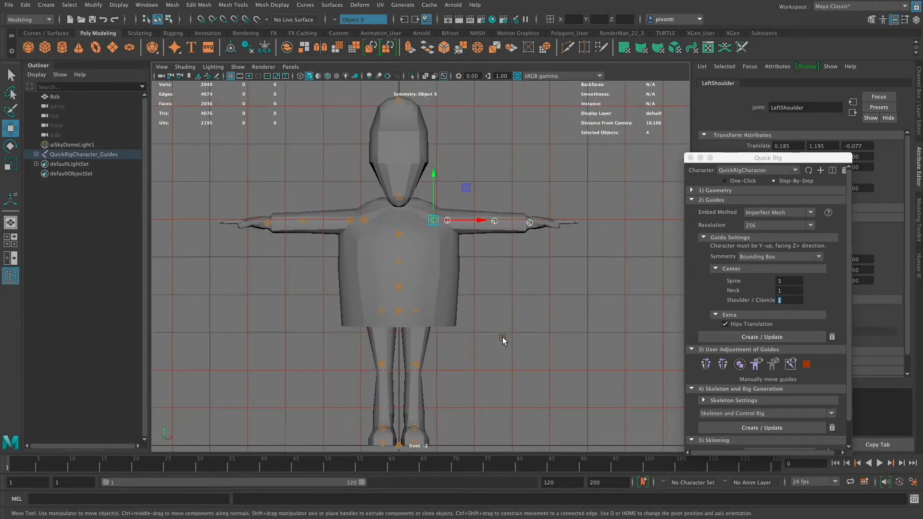
- Generate the skeleton and control rig from the guides, keeping T-Stance Correction on and joint X axis alignment at Mirrored Behavior
{"action": "left_click", "coordinate": [692, 201]}
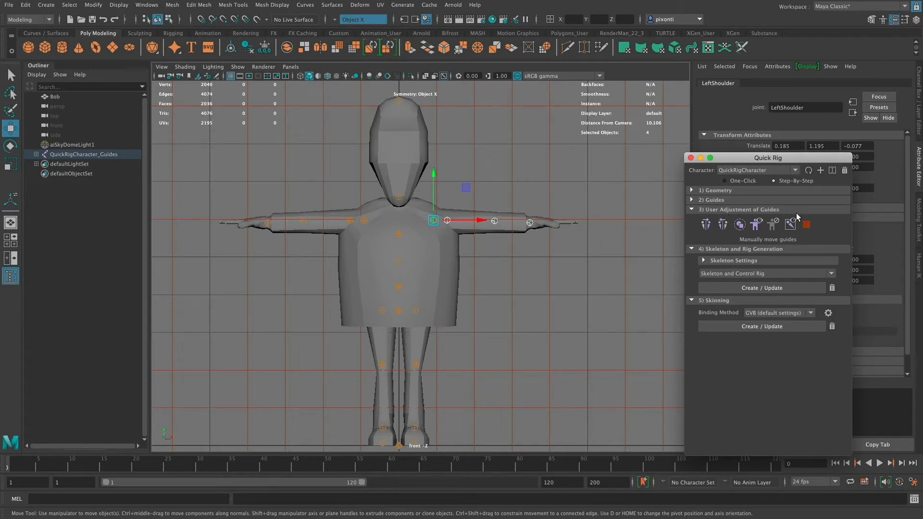
{"action": "left_click", "coordinate": [692, 210]}
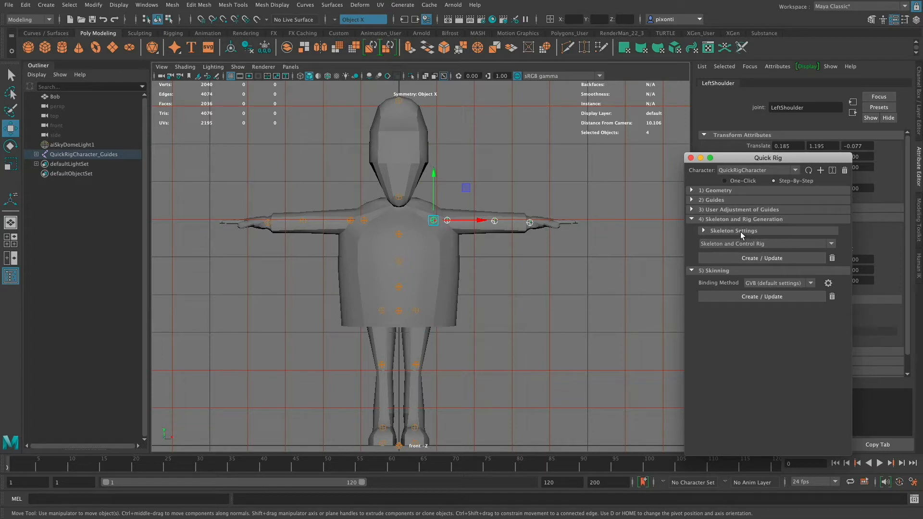
{"action": "left_click", "coordinate": [706, 231]}
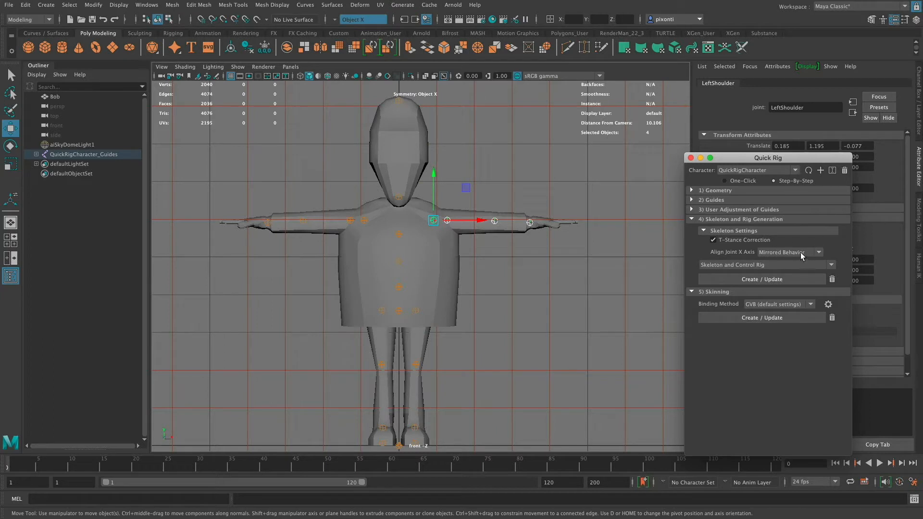
{"action": "left_click", "coordinate": [762, 266]}
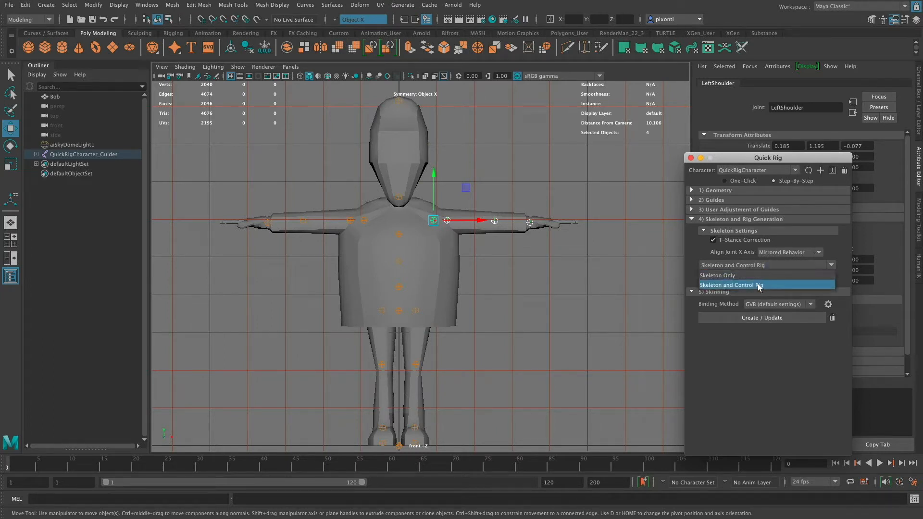
{"action": "left_click", "coordinate": [758, 284]}
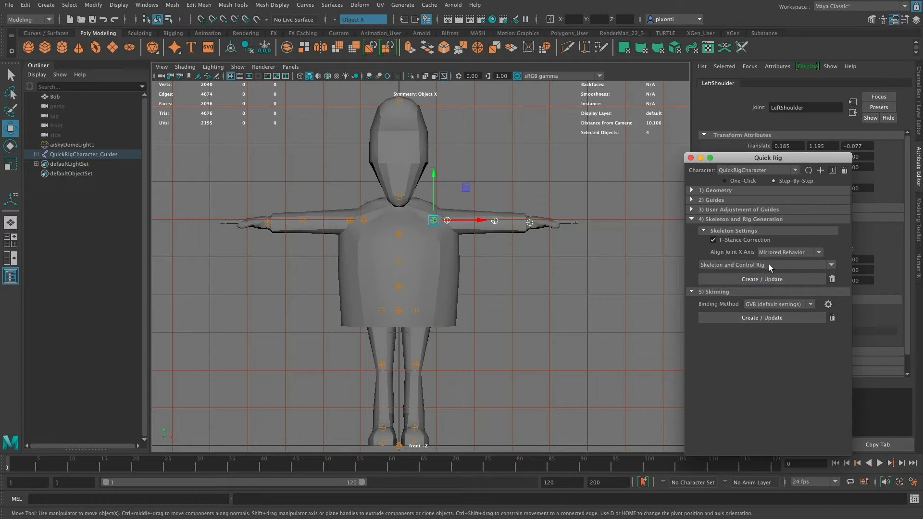
{"action": "left_click", "coordinate": [763, 279]}
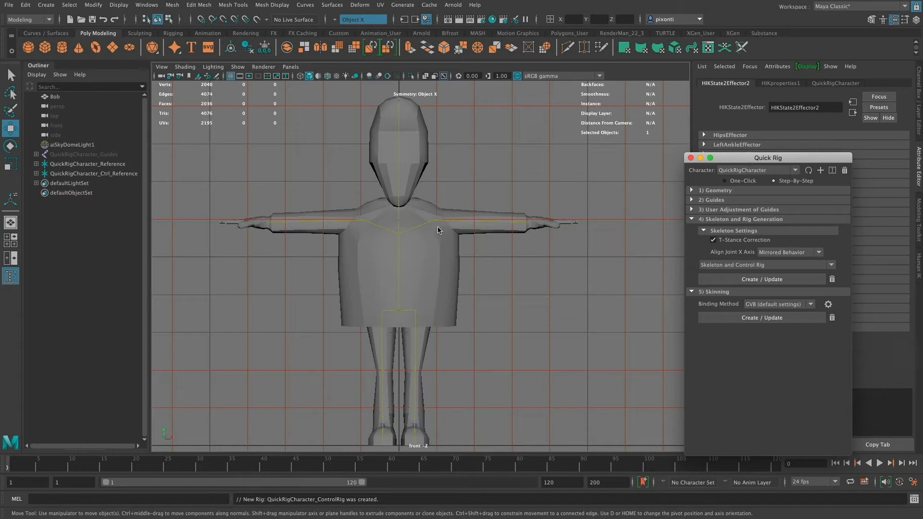
- Select the upper spine control, show the HumanIK character controls, and examine the generated rig inside Bob's body from several perspective angles
{"action": "left_click", "coordinate": [407, 231]}
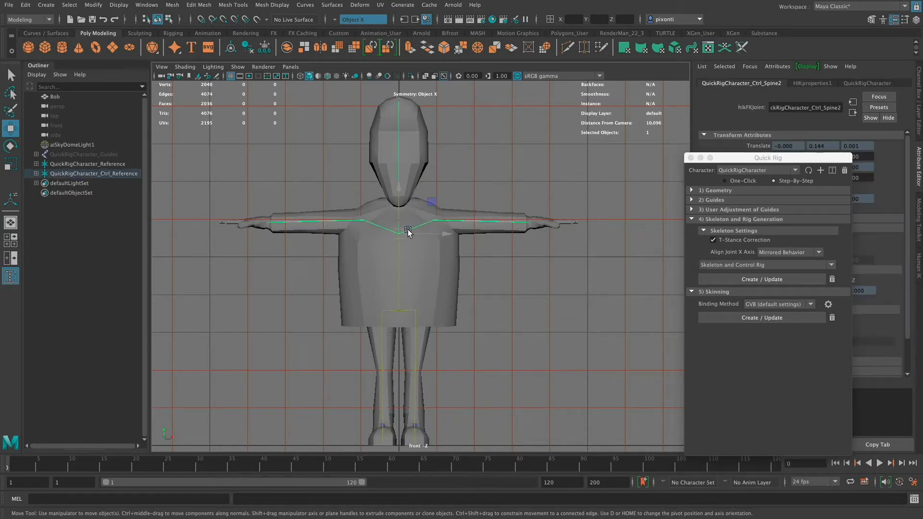
{"action": "left_click", "coordinate": [919, 267]}
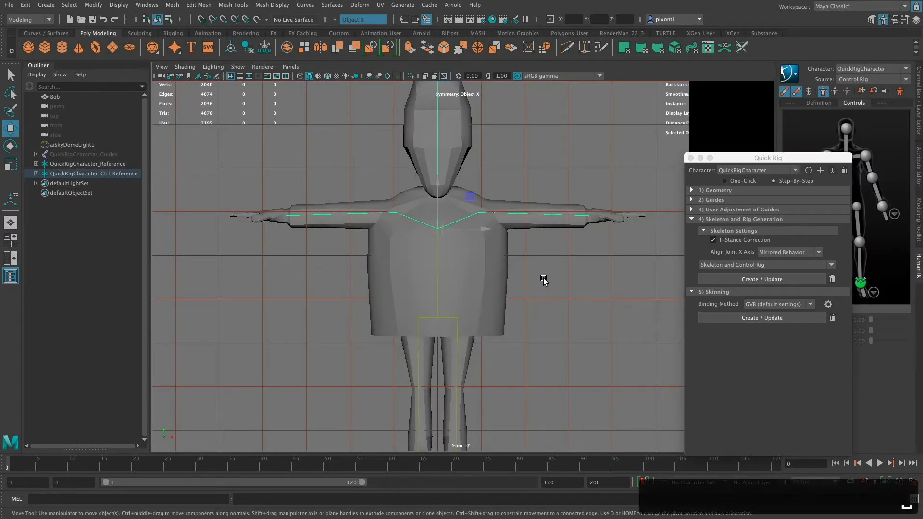
{"action": "key", "text": "space"}
{"action": "key", "text": "space"}
{"action": "mouse_move", "coordinate": [495, 302]}
{"action": "right_mouse_down", "text": "alt"}
{"action": "mouse_move", "coordinate": [530, 346]}
{"action": "mouse_move", "coordinate": [642, 342]}
{"action": "right_mouse_up", "text": "alt"}
{"action": "middle_click_drag", "start_coordinate": [529, 337], "coordinate": [597, 304], "text": "alt"}
{"action": "left_click_drag", "start_coordinate": [597, 306], "coordinate": [529, 312], "text": "alt"}
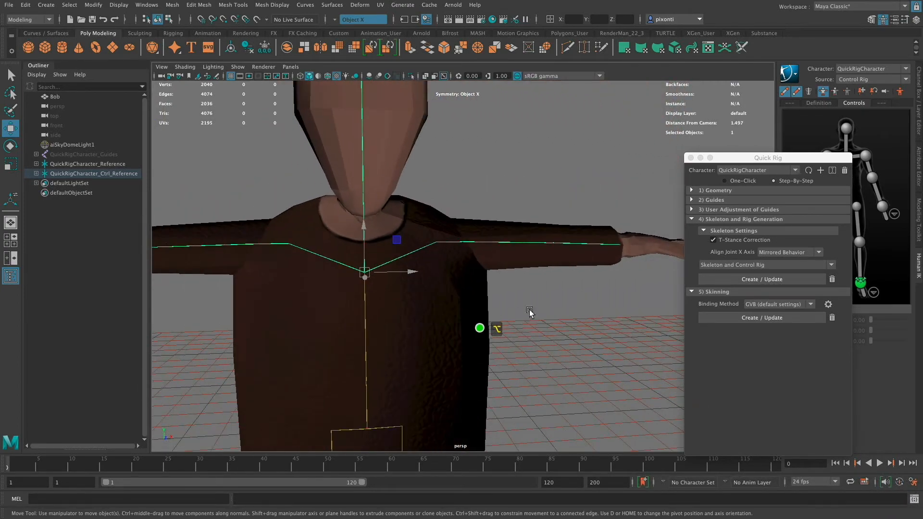
{"action": "middle_click_drag", "start_coordinate": [531, 313], "coordinate": [556, 330], "text": "alt"}
{"action": "left_click_drag", "start_coordinate": [557, 329], "coordinate": [513, 334], "text": "alt"}
{"action": "middle_click_drag", "start_coordinate": [513, 337], "coordinate": [532, 319], "text": "alt"}
{"action": "right_click_drag", "start_coordinate": [532, 318], "coordinate": [407, 305], "text": "alt"}
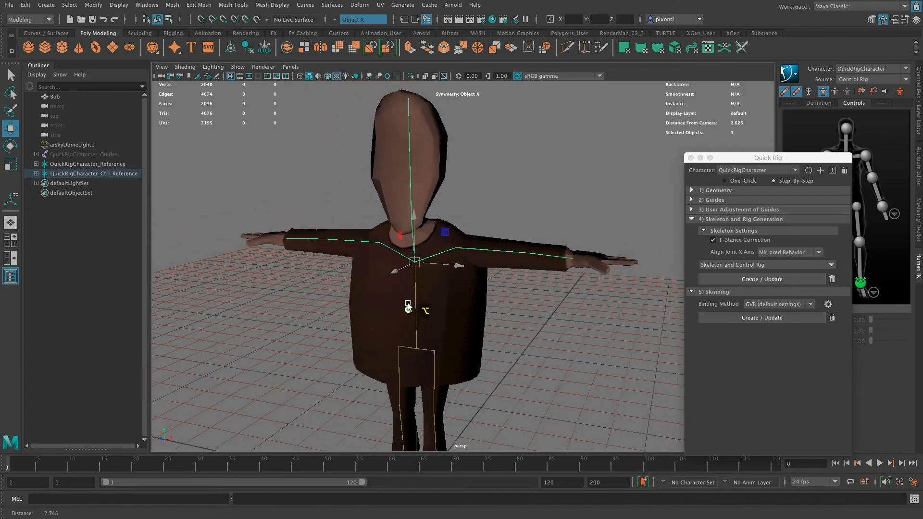
{"action": "middle_click_drag", "start_coordinate": [516, 304], "coordinate": [519, 288], "text": "alt"}
{"action": "right_click_drag", "start_coordinate": [527, 331], "coordinate": [459, 332], "text": "alt"}
{"action": "middle_click_drag", "start_coordinate": [489, 312], "coordinate": [491, 296], "text": "alt"}
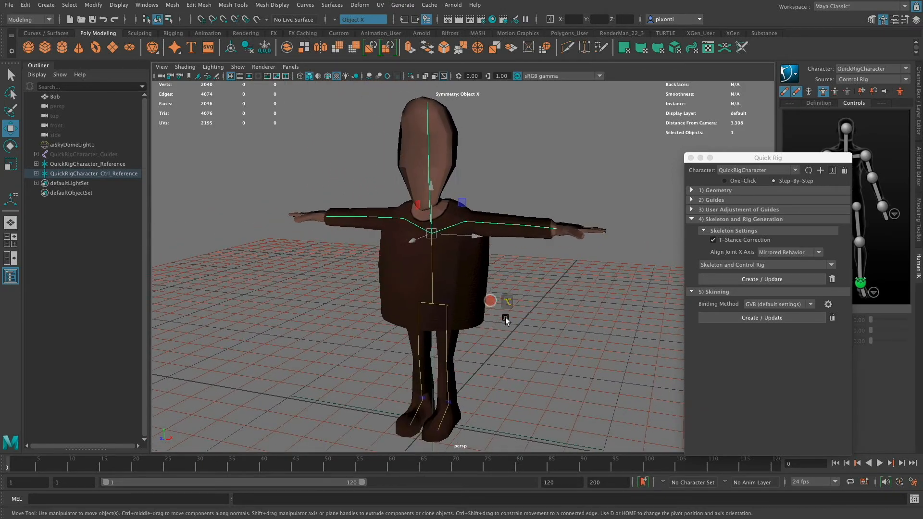
{"action": "left_click_drag", "start_coordinate": [506, 321], "coordinate": [497, 327], "text": "alt"}
{"action": "right_click_drag", "start_coordinate": [520, 275], "coordinate": [662, 308], "text": "alt"}
{"action": "left_click_drag", "start_coordinate": [525, 322], "coordinate": [514, 332], "text": "alt"}
{"action": "right_click_drag", "start_coordinate": [538, 275], "coordinate": [633, 294], "text": "alt"}
{"action": "left_click_drag", "start_coordinate": [497, 333], "coordinate": [493, 343], "text": "alt"}
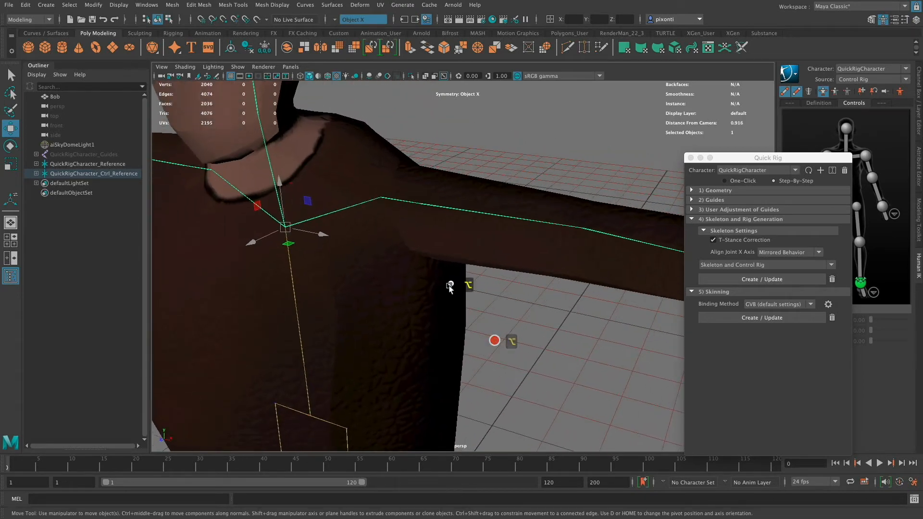
{"action": "right_click_drag", "start_coordinate": [450, 287], "coordinate": [645, 309], "text": "alt"}
{"action": "middle_click_drag", "start_coordinate": [469, 279], "coordinate": [498, 315], "text": "alt"}
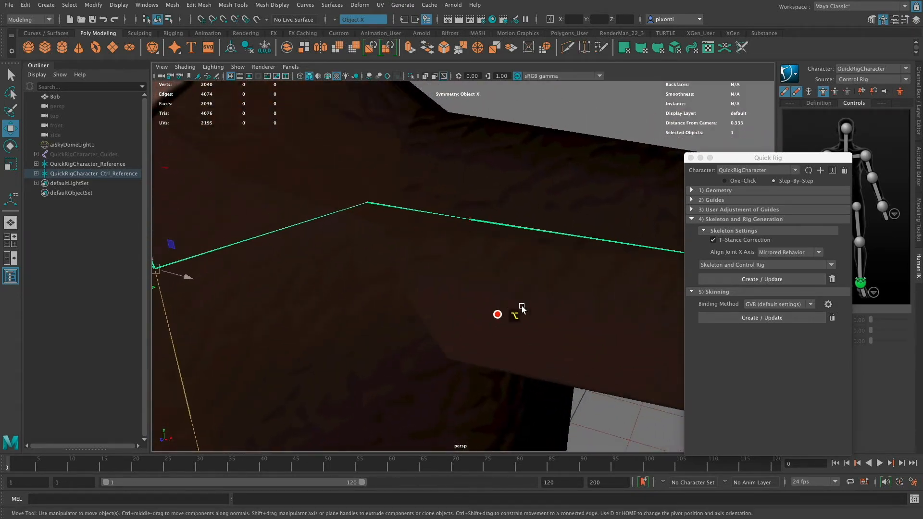
{"action": "right_click_drag", "start_coordinate": [523, 308], "coordinate": [423, 287], "text": "alt"}
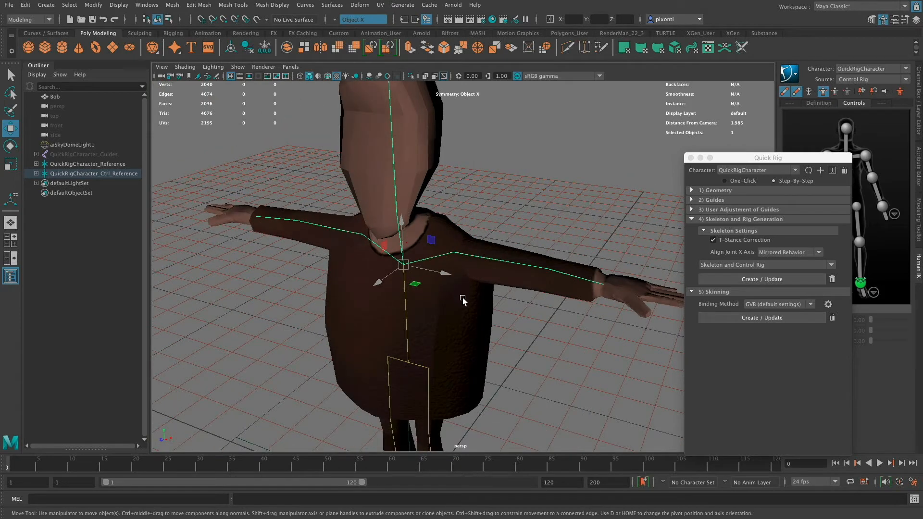
- Show the character's skeleton and hide its IK and FK control rig display, moving the Quick Rig window clear of the character controls
{"action": "left_click", "coordinate": [408, 364]}
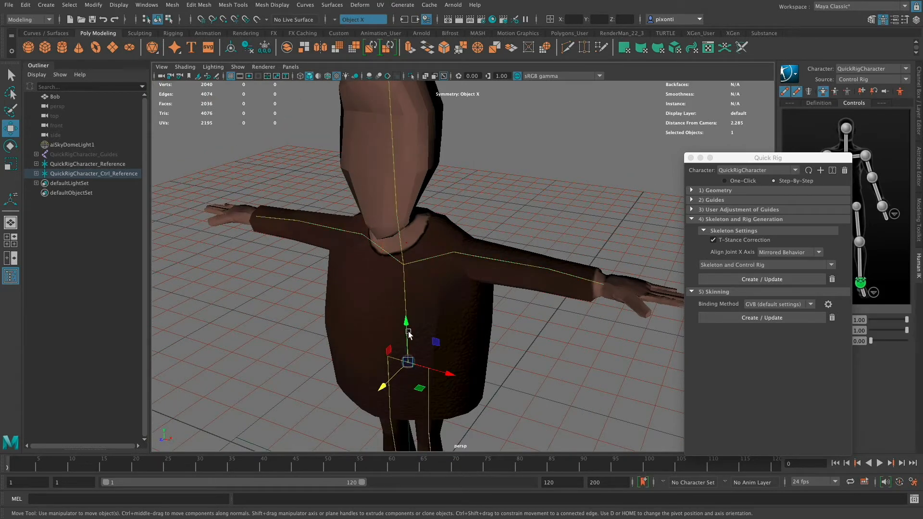
{"action": "left_click", "coordinate": [824, 91]}
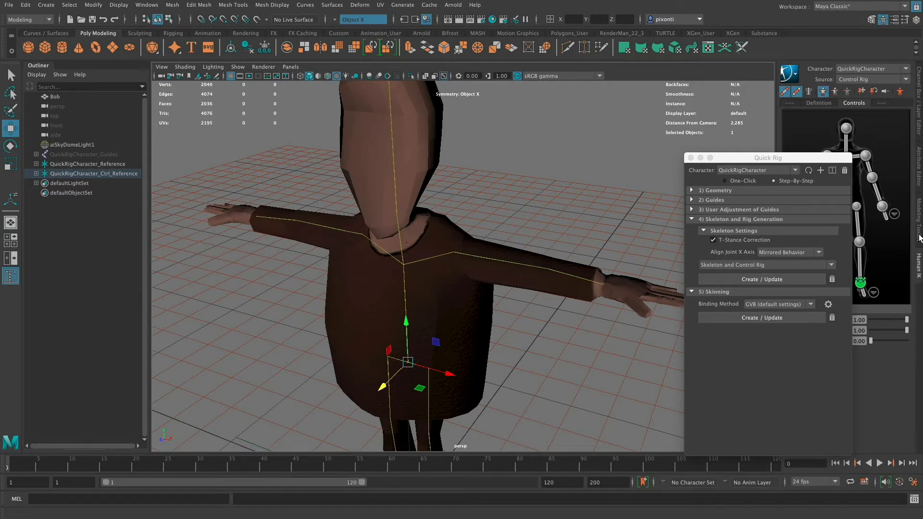
{"action": "left_click_drag", "start_coordinate": [805, 160], "coordinate": [765, 164]}
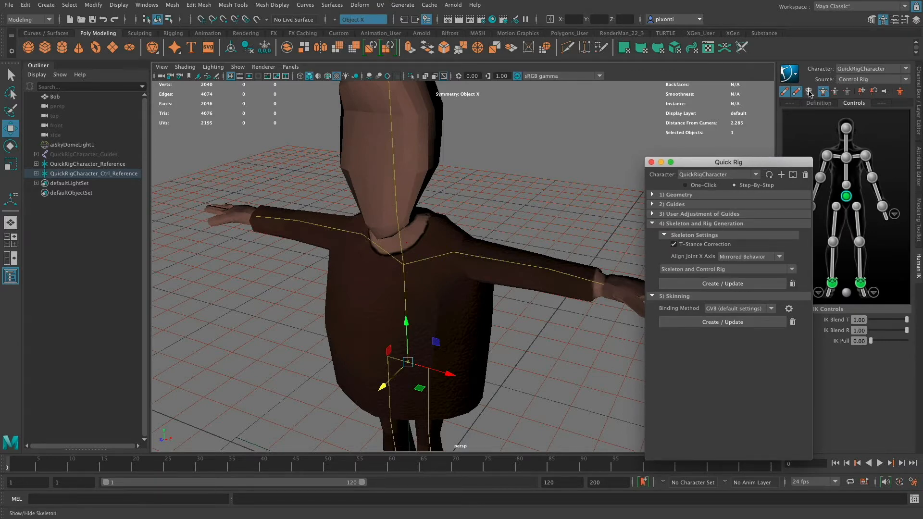
{"action": "left_click", "coordinate": [810, 93]}
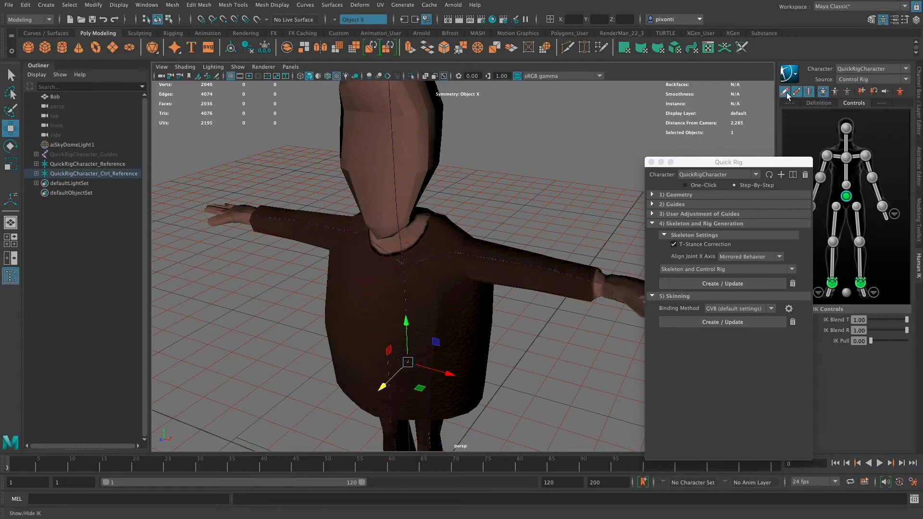
{"action": "left_click", "coordinate": [797, 92]}
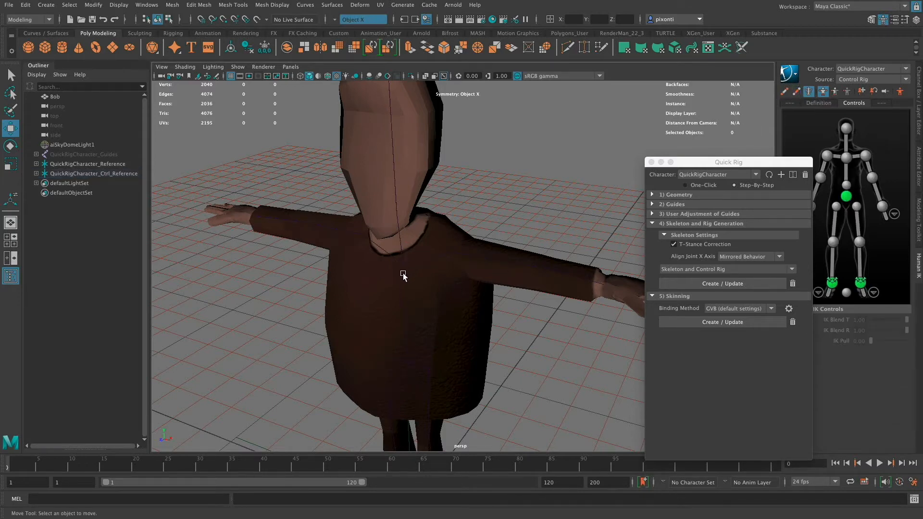
- Select the whole joint hierarchy from the hips, set the joint radius to 1, and clear the joint selection
{"action": "left_click", "coordinate": [411, 366]}
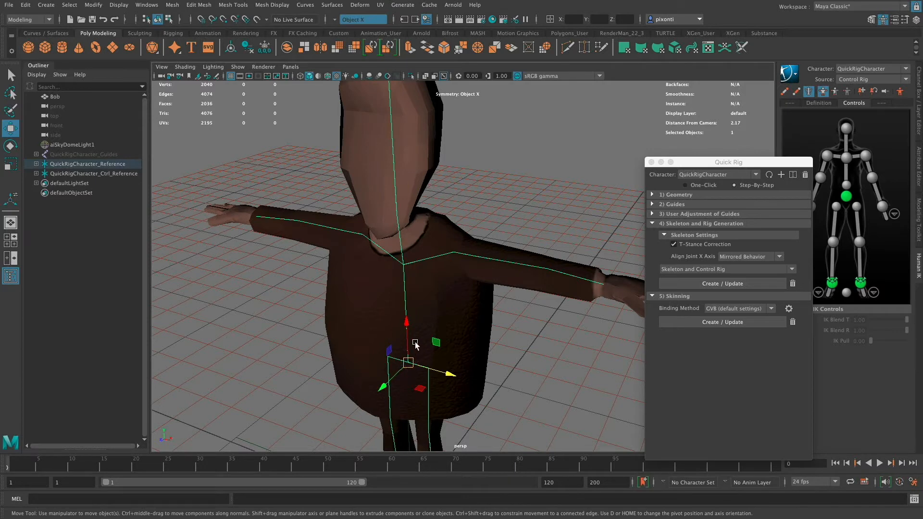
{"action": "right_click", "coordinate": [407, 365]}
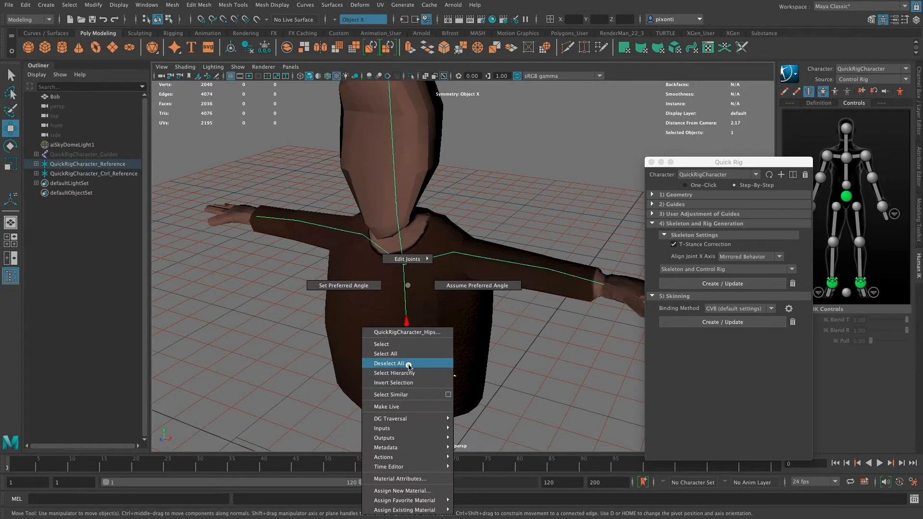
{"action": "left_click", "coordinate": [410, 373]}
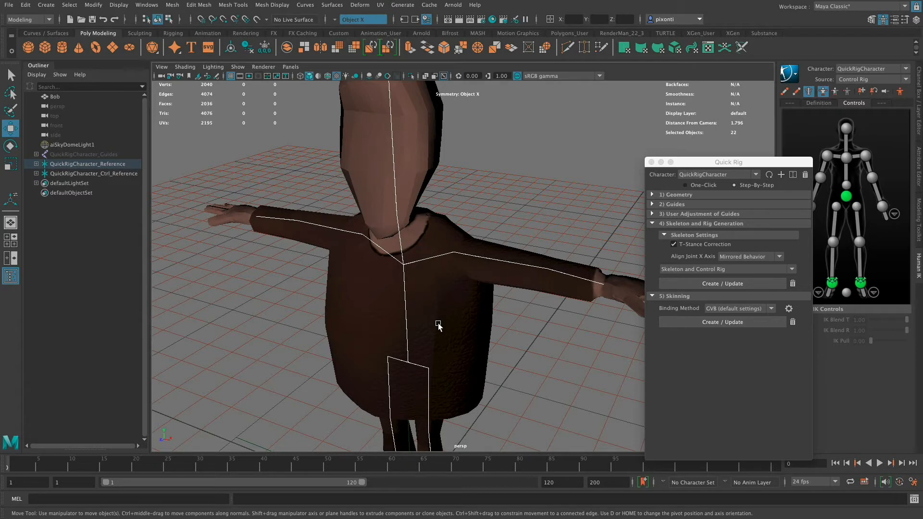
{"action": "left_click", "coordinate": [918, 122]}
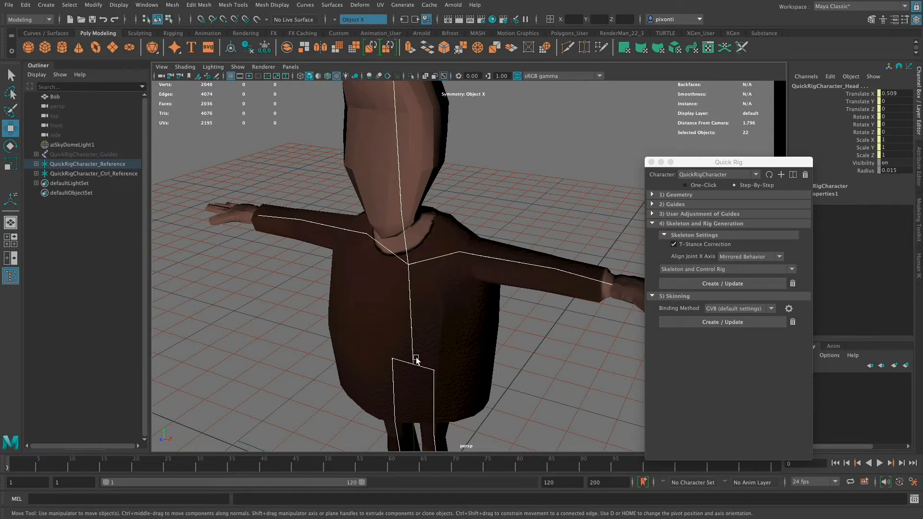
{"action": "left_click", "coordinate": [888, 170]}
{"action": "type", "text": "1"}
{"action": "key", "text": "Tab"}
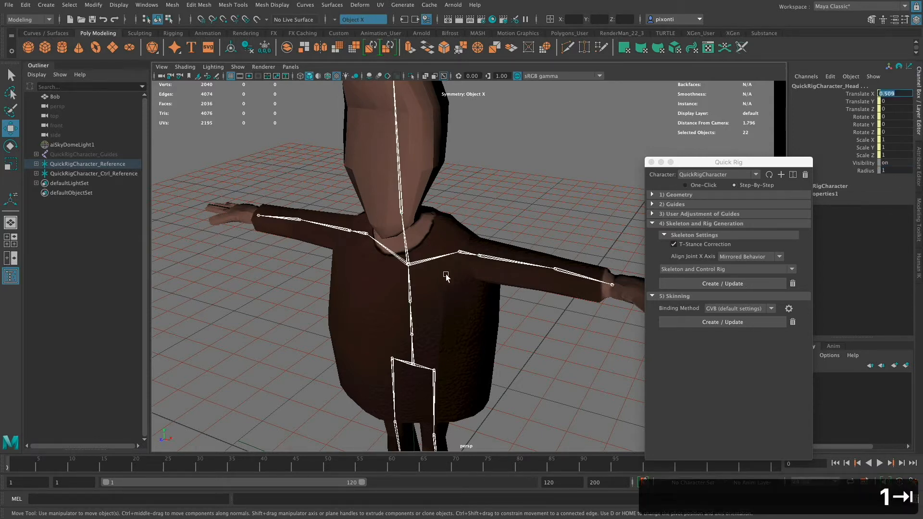
{"action": "left_click", "coordinate": [497, 228]}
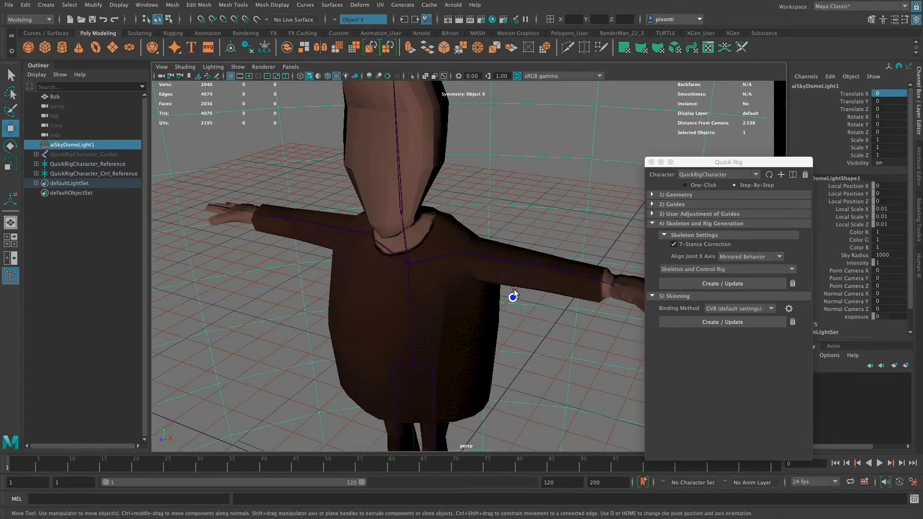
- Select the entire hips joint hierarchy and set the radius of all its joints to 3
{"action": "left_click", "coordinate": [412, 366]}
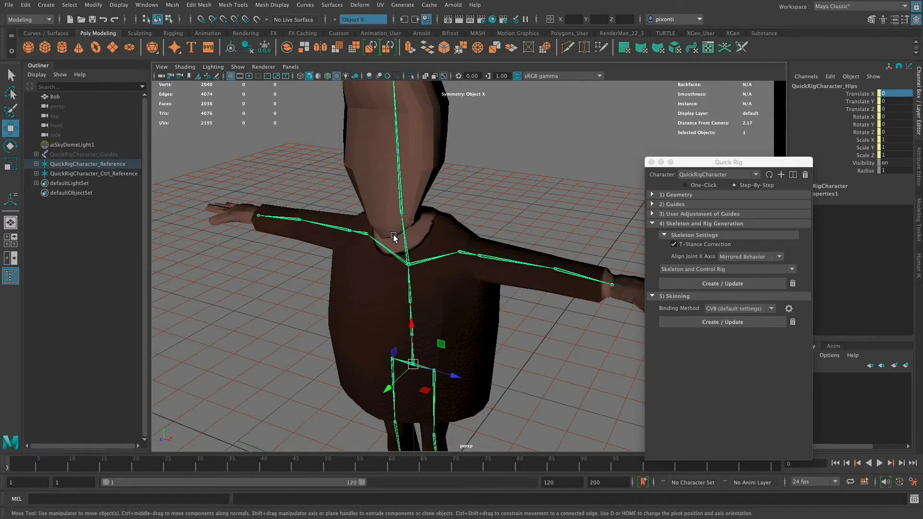
{"action": "right_click", "coordinate": [412, 367]}
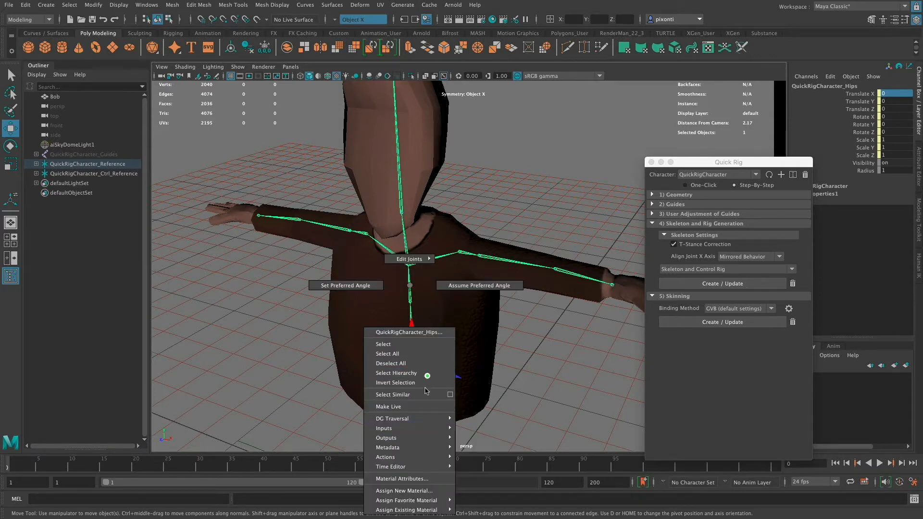
{"action": "left_click", "coordinate": [409, 374]}
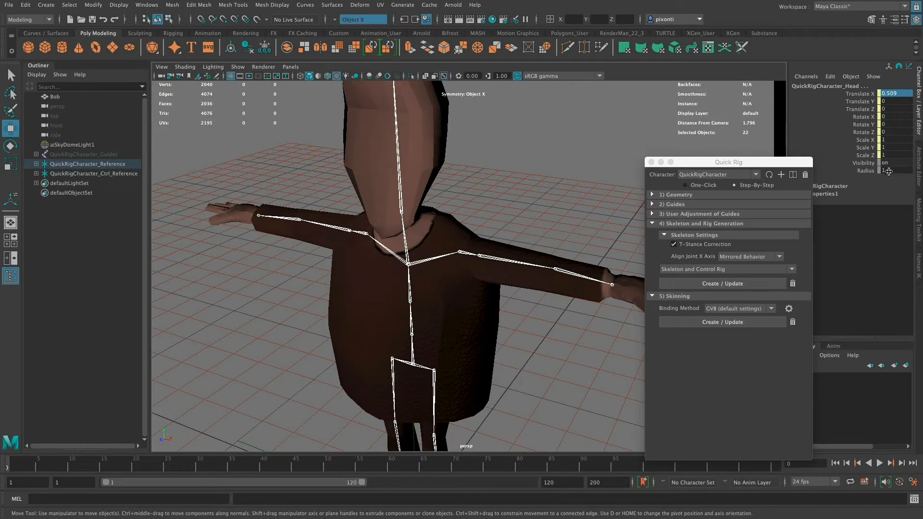
{"action": "left_click", "coordinate": [889, 172]}
{"action": "type", "text": "3"}
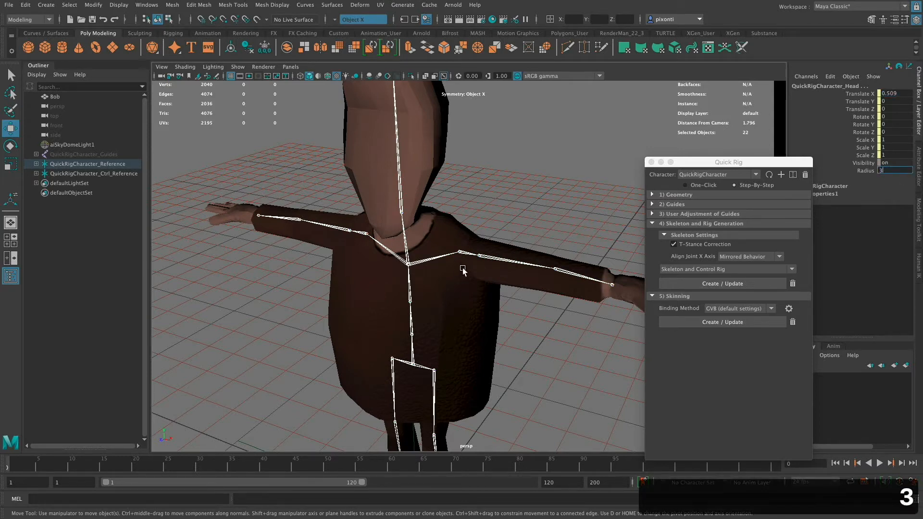
{"action": "key", "text": "Tab"}
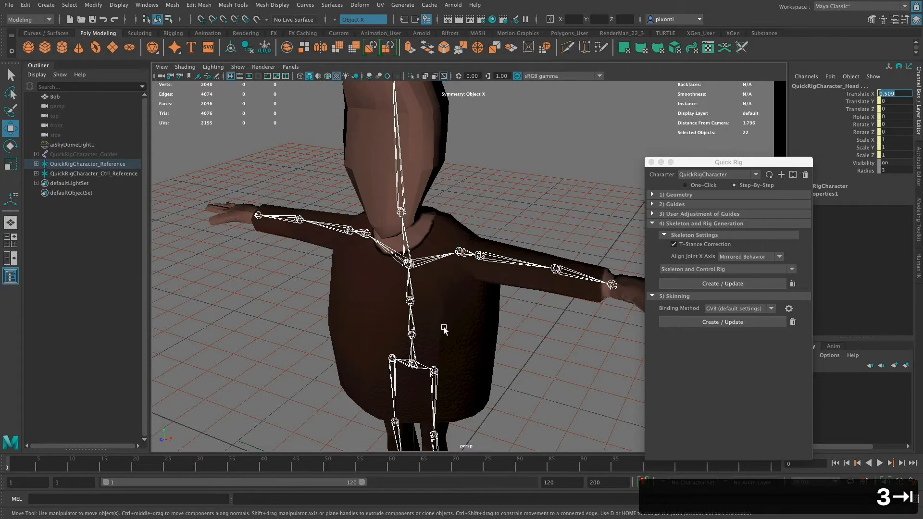
- Examine the joint placement along the head, spine, arms, hands and legs from several angles in the perspective view
{"action": "left_click_drag", "start_coordinate": [439, 330], "coordinate": [457, 287], "text": "alt"}
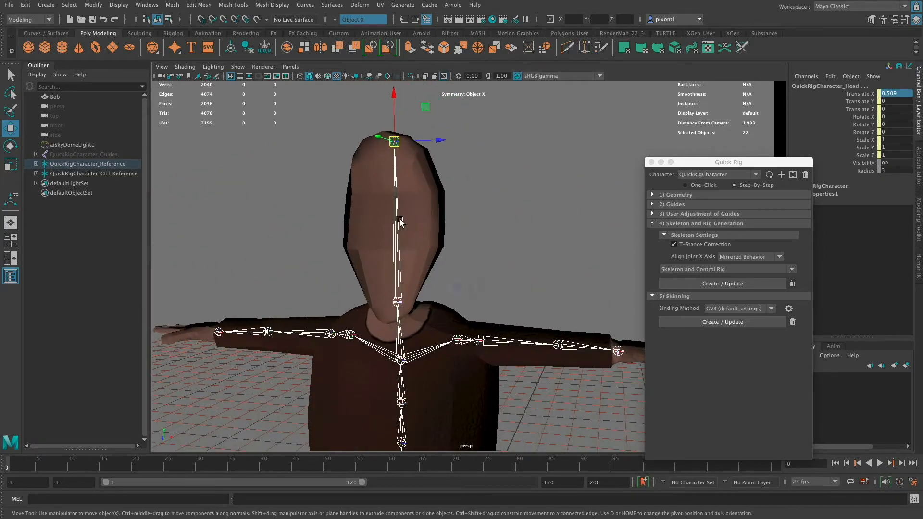
{"action": "middle_click_drag", "start_coordinate": [539, 410], "coordinate": [478, 398], "text": "alt"}
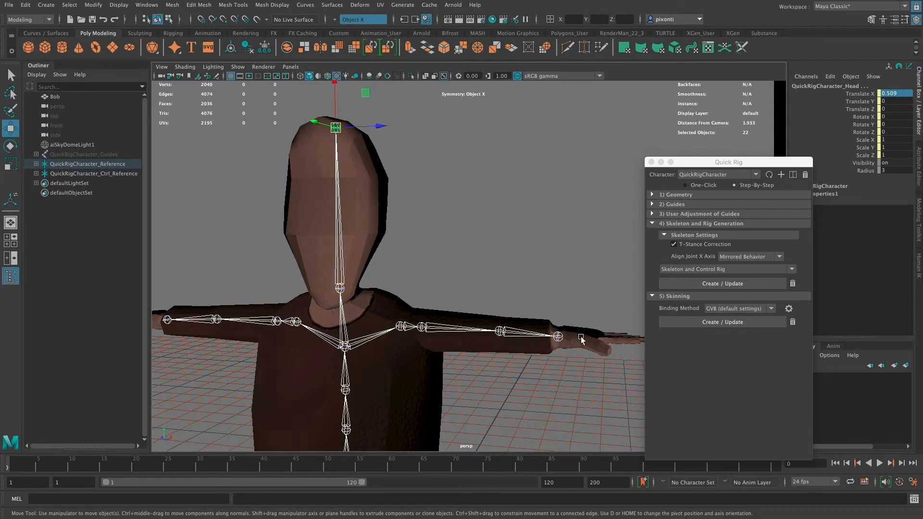
{"action": "mouse_move", "coordinate": [485, 299]}
{"action": "left_mouse_down", "text": "alt"}
{"action": "mouse_move", "coordinate": [543, 262]}
{"action": "mouse_move", "coordinate": [490, 313]}
{"action": "left_mouse_up", "text": "alt"}
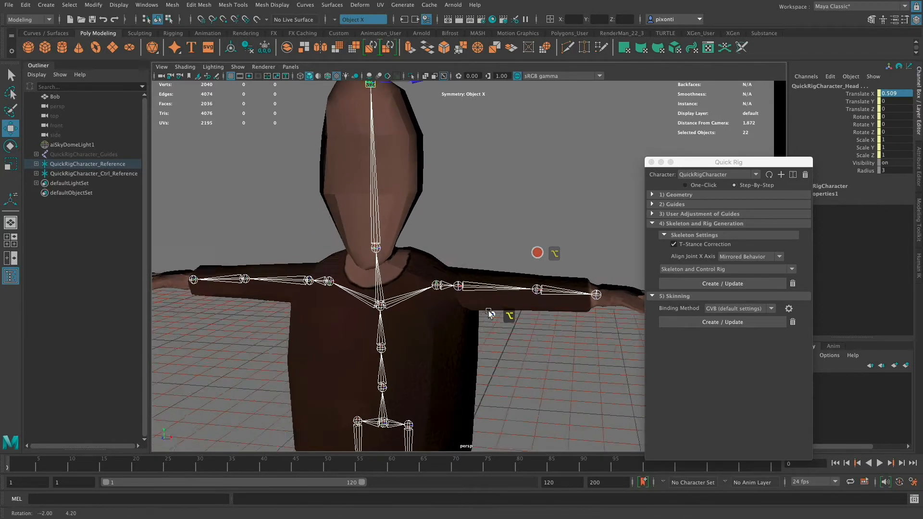
{"action": "middle_click_drag", "start_coordinate": [490, 313], "coordinate": [515, 310], "text": "alt"}
{"action": "left_click_drag", "start_coordinate": [516, 310], "coordinate": [501, 318], "text": "alt"}
{"action": "middle_click_drag", "start_coordinate": [500, 317], "coordinate": [478, 307], "text": "alt"}
{"action": "left_click_drag", "start_coordinate": [478, 307], "coordinate": [479, 337], "text": "alt"}
{"action": "middle_click_drag", "start_coordinate": [479, 338], "coordinate": [517, 127], "text": "alt"}
{"action": "left_click_drag", "start_coordinate": [511, 270], "coordinate": [475, 313], "text": "alt"}
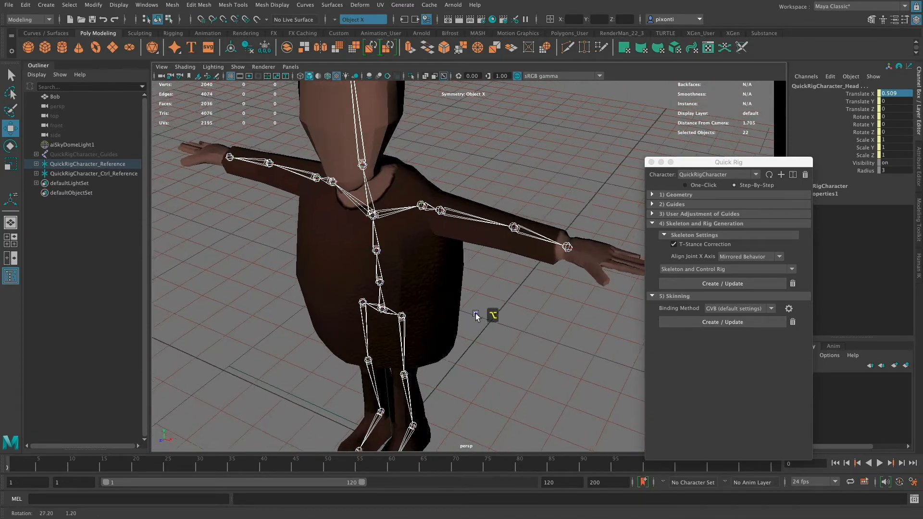
{"action": "right_click_drag", "start_coordinate": [475, 313], "coordinate": [505, 325], "text": "alt"}
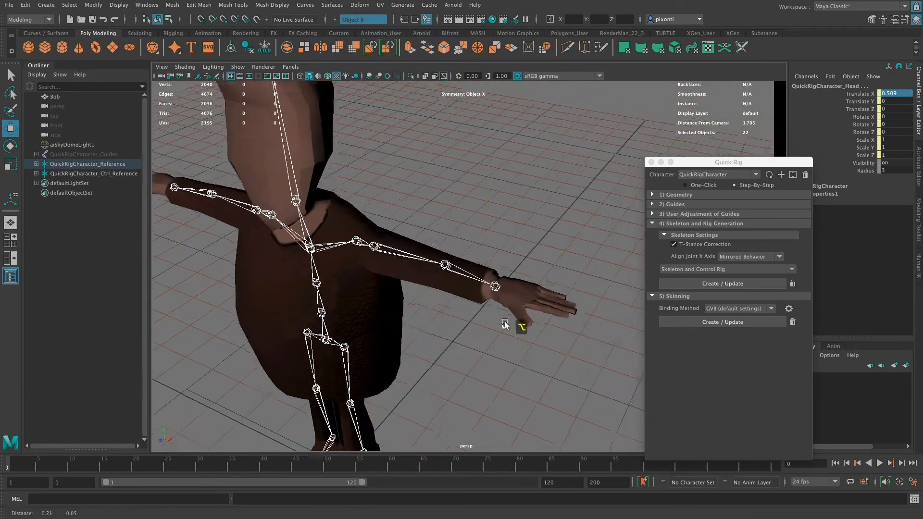
{"action": "left_click_drag", "start_coordinate": [505, 325], "coordinate": [564, 305], "text": "alt"}
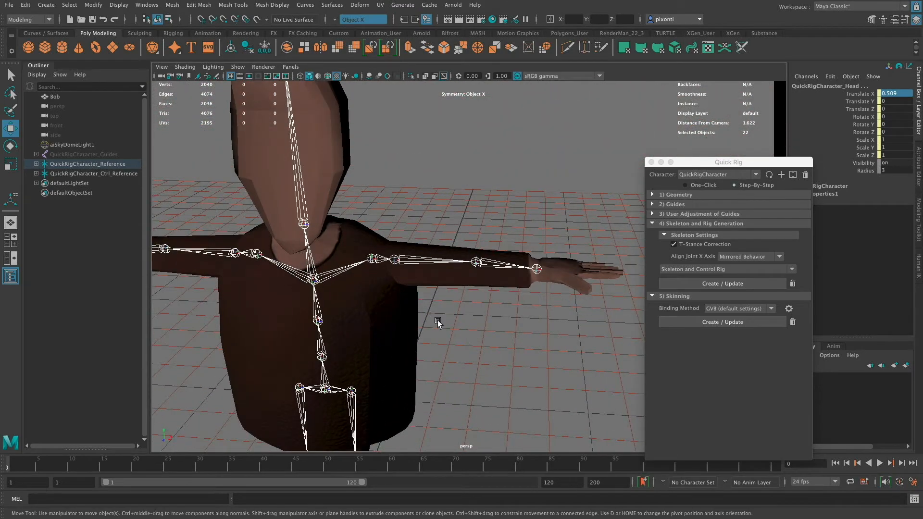
- Place a new joint at the base of the little finger in the top view using the Create Joints tool
{"action": "middle_click_drag", "start_coordinate": [447, 326], "coordinate": [523, 173], "text": "alt"}
{"action": "middle_click_drag", "start_coordinate": [477, 325], "coordinate": [462, 400], "text": "alt"}
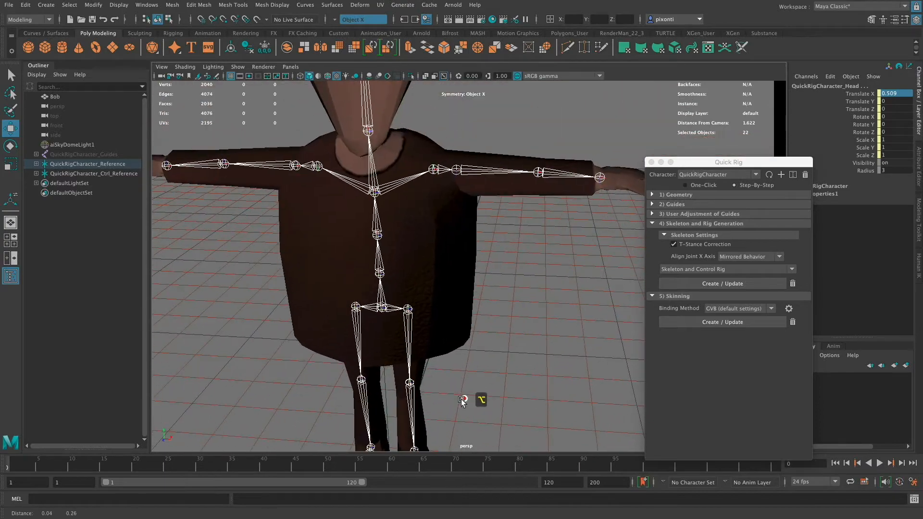
{"action": "left_click_drag", "start_coordinate": [462, 402], "coordinate": [476, 382], "text": "alt"}
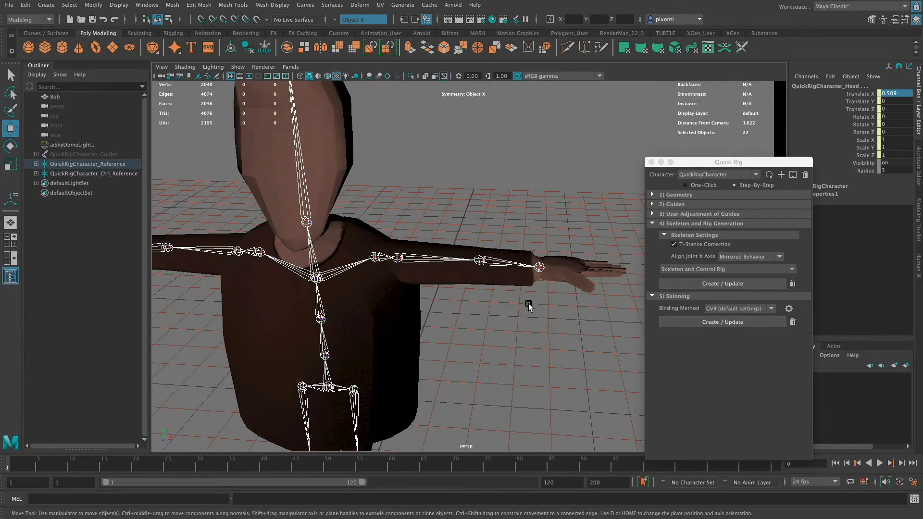
{"action": "mouse_move", "coordinate": [510, 323]}
{"action": "left_mouse_down", "text": "alt"}
{"action": "mouse_move", "coordinate": [515, 341]}
{"action": "mouse_move", "coordinate": [494, 304]}
{"action": "mouse_move", "coordinate": [516, 306]}
{"action": "left_mouse_up", "text": "alt"}
{"action": "key", "text": "space"}
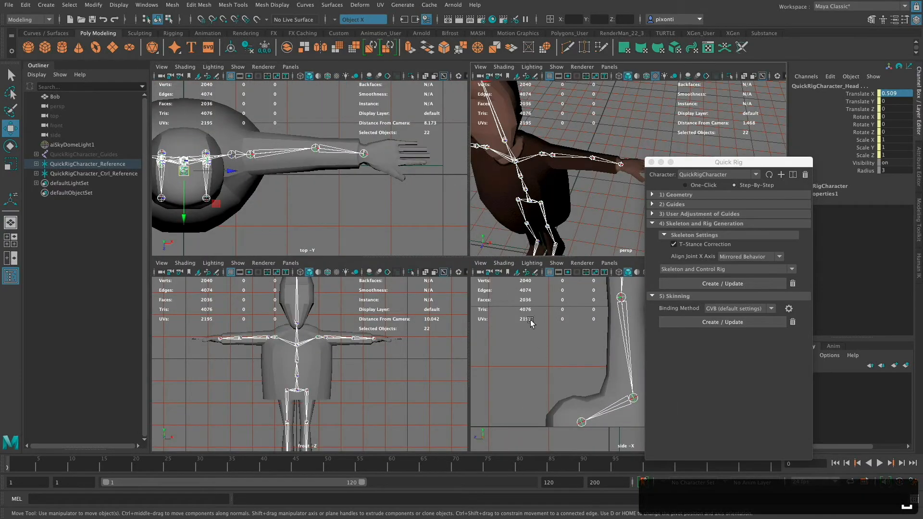
{"action": "key", "text": "space"}
{"action": "scroll", "coordinate": [545, 245], "scroll_direction": "up", "scroll_amount": 4}
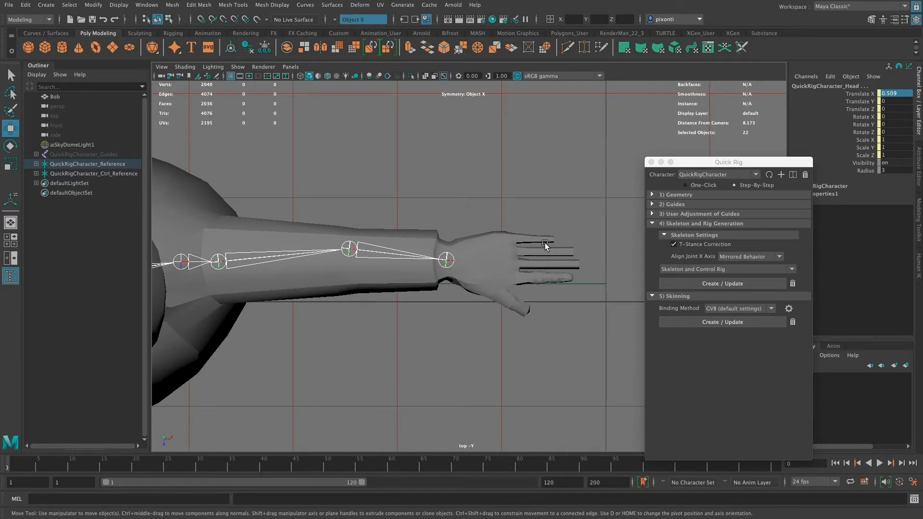
{"action": "left_click", "coordinate": [173, 34]}
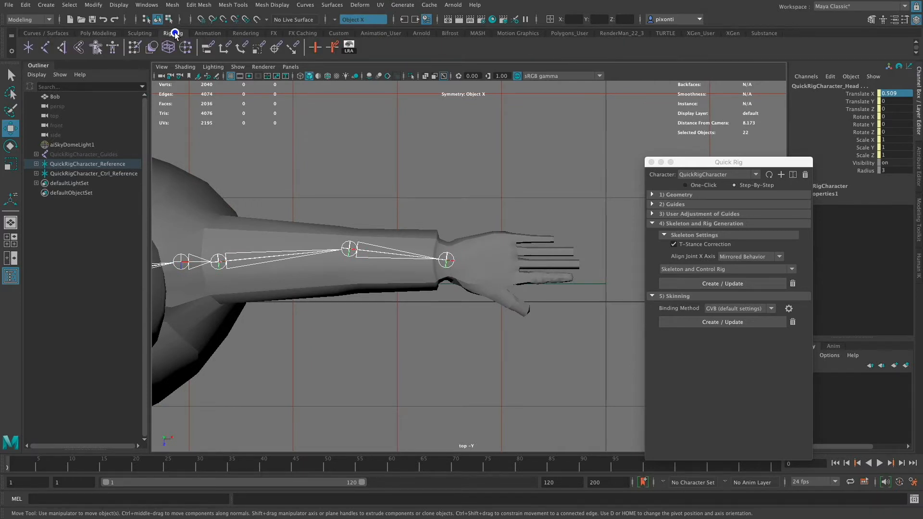
{"action": "left_click", "coordinate": [46, 51]}
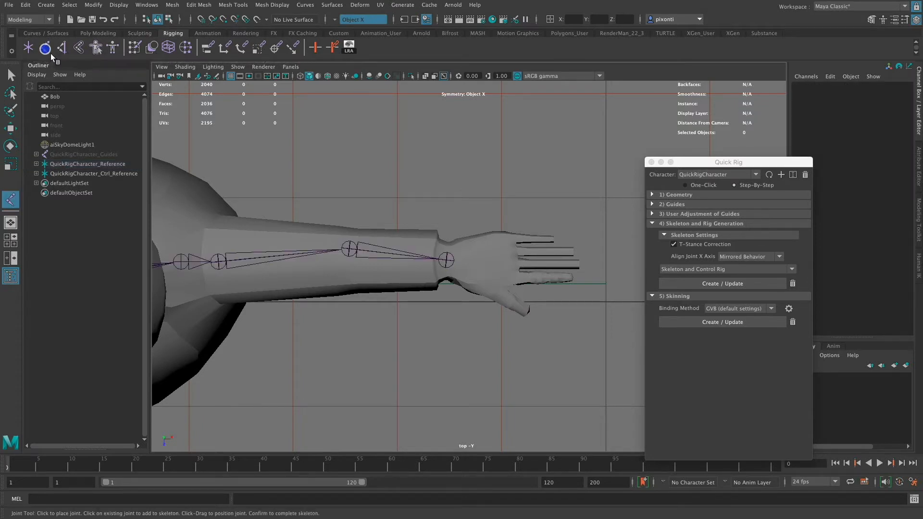
{"action": "left_click", "coordinate": [511, 238]}
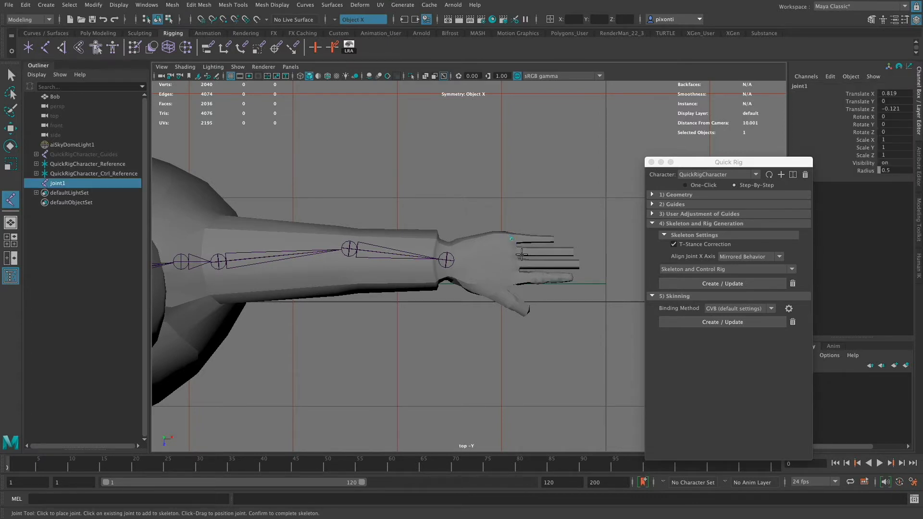
- Set the new little-finger joint's radius to 3, leaving its Translate X value as it is
{"action": "double_click", "coordinate": [887, 170]}
{"action": "type", "text": "3"}
{"action": "key", "text": "Tab"}
{"action": "key", "text": "BackSpace"}
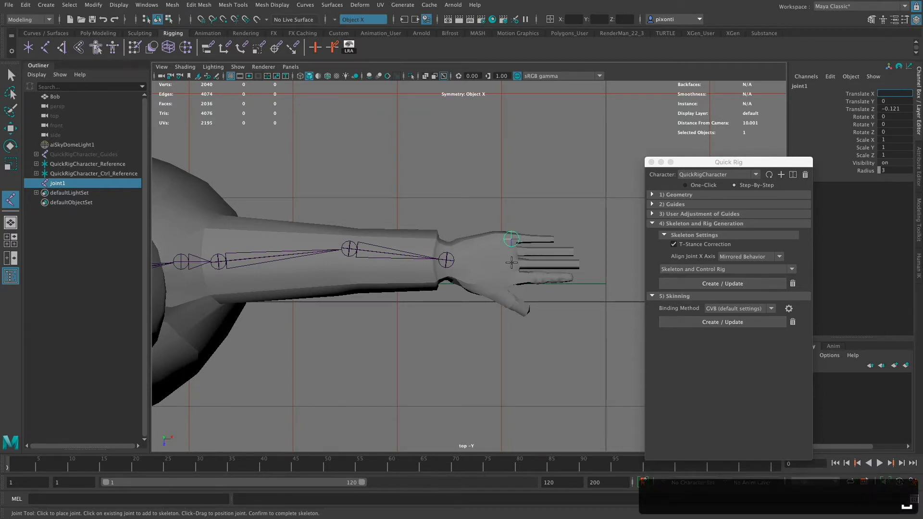
{"action": "left_click", "coordinate": [863, 132]}
- Examine the new finger joint's height and position relative to the hand in the perspective and top views
{"action": "key", "text": "space"}
{"action": "key", "text": "space"}
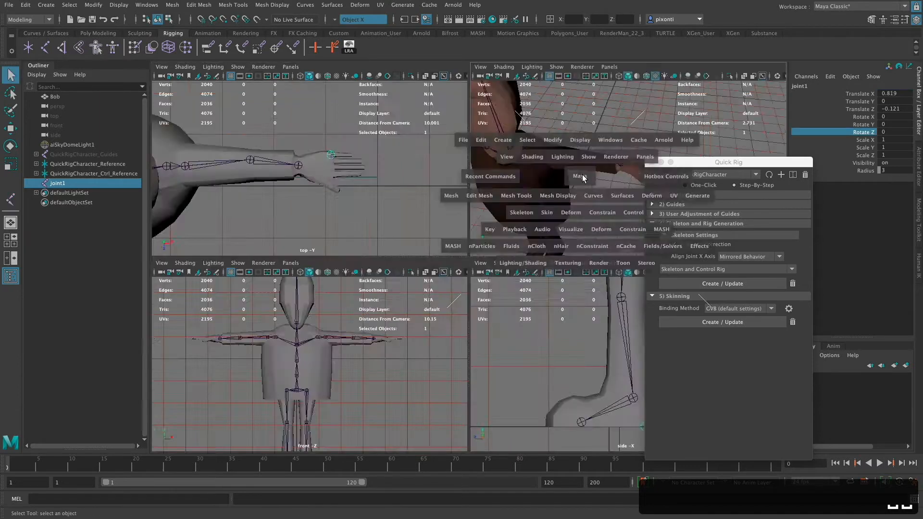
{"action": "right_click_drag", "start_coordinate": [503, 299], "coordinate": [503, 300], "text": "alt"}
{"action": "middle_click_drag", "start_coordinate": [538, 340], "coordinate": [429, 352], "text": "alt"}
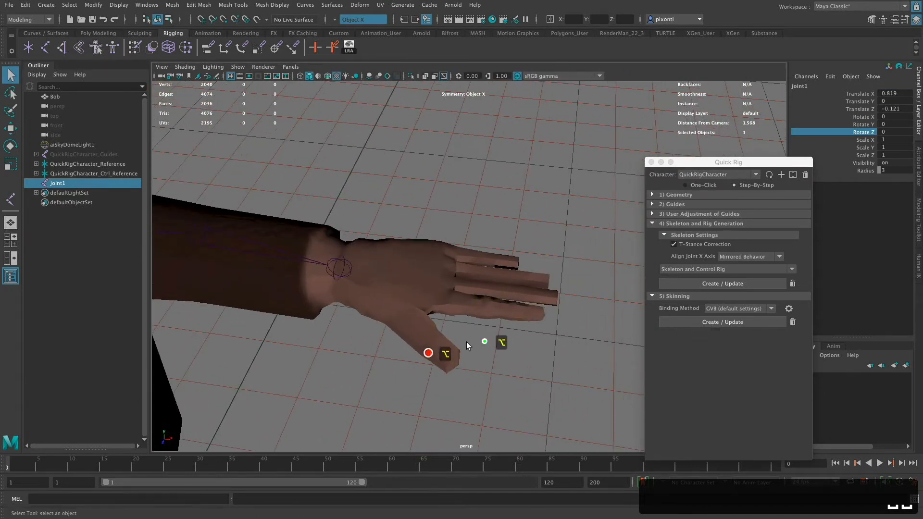
{"action": "right_click_drag", "start_coordinate": [467, 343], "coordinate": [604, 335], "text": "alt"}
{"action": "middle_click_drag", "start_coordinate": [536, 344], "coordinate": [539, 233], "text": "alt"}
{"action": "right_click_drag", "start_coordinate": [539, 236], "coordinate": [377, 287], "text": "alt"}
{"action": "middle_click_drag", "start_coordinate": [511, 313], "coordinate": [490, 272], "text": "alt"}
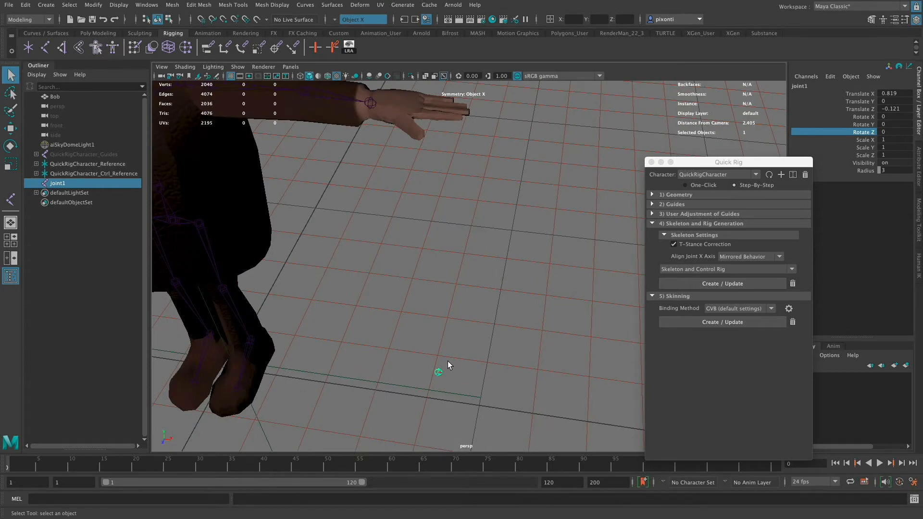
{"action": "key", "text": "f"}
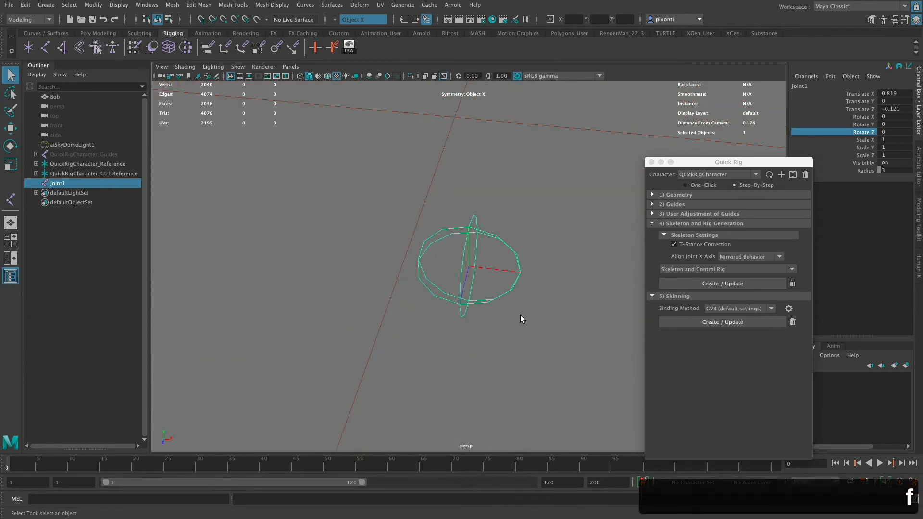
{"action": "key", "text": "e"}
{"action": "right_click_drag", "start_coordinate": [533, 286], "coordinate": [479, 289], "text": "alt"}
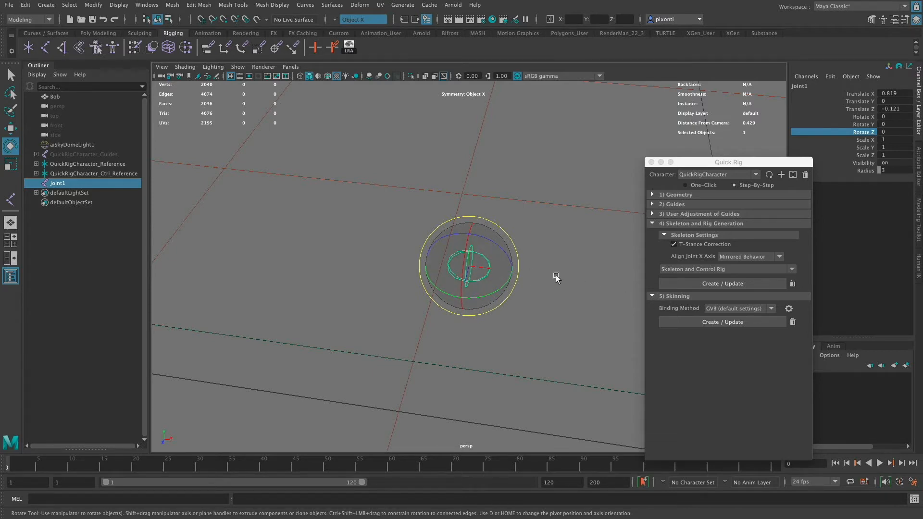
{"action": "key", "text": "space"}
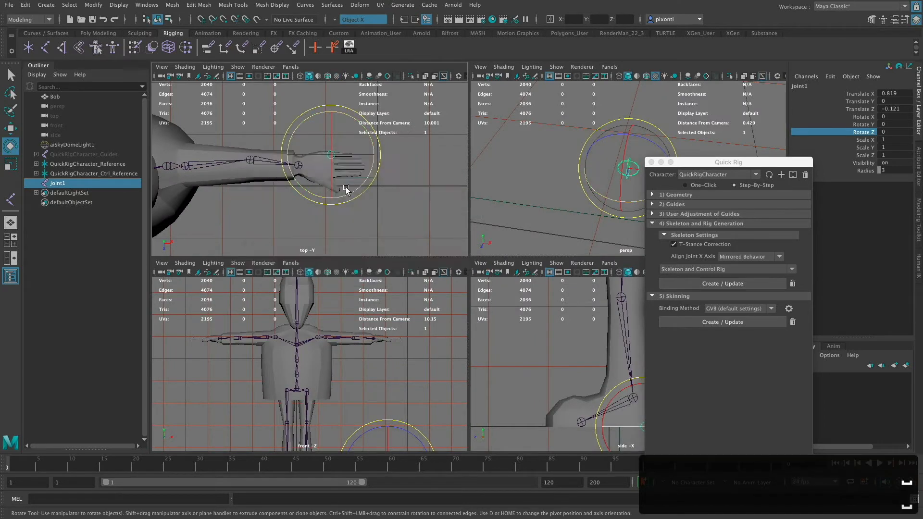
{"action": "key", "text": "space"}
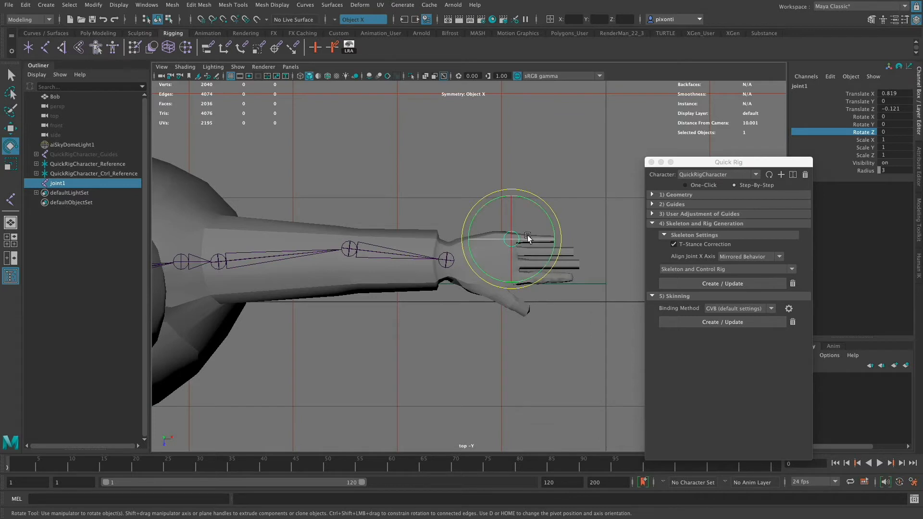
{"action": "key", "text": "space"}
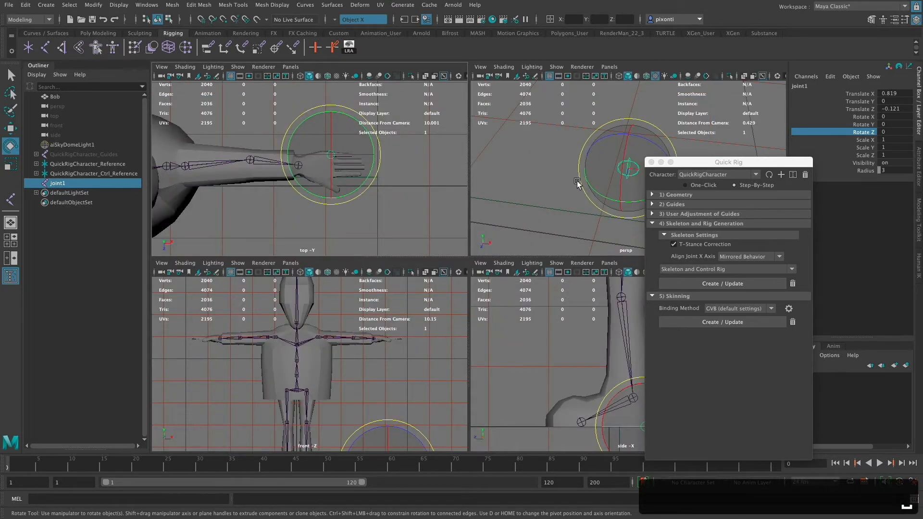
{"action": "key", "text": "space"}
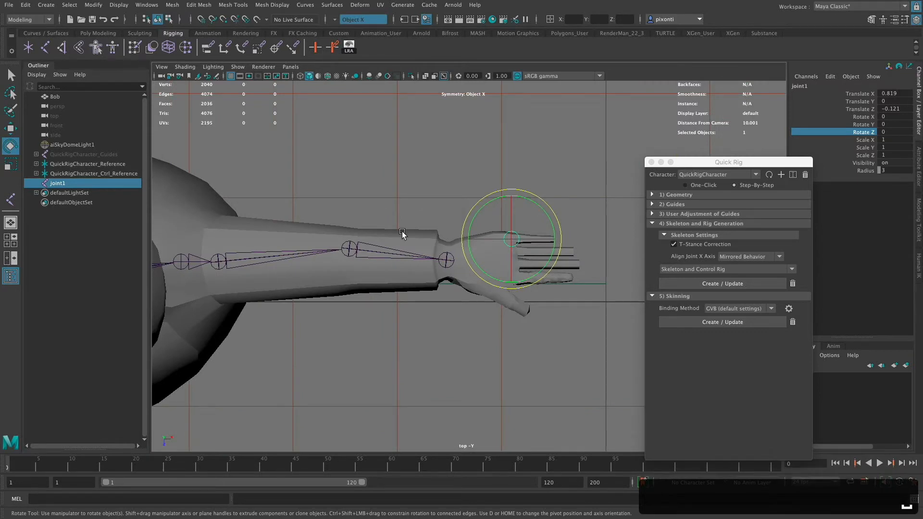
- Turn off Scale compensate and Variable Bone Radius Settings in the Joint Tool's settings
{"action": "key", "text": "q"}
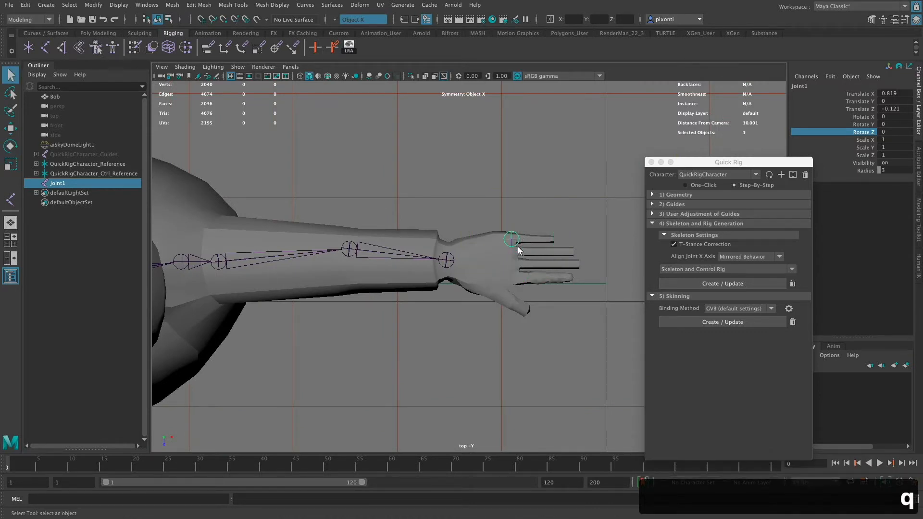
{"action": "left_click", "coordinate": [46, 48]}
{"action": "left_click", "coordinate": [53, 185]}
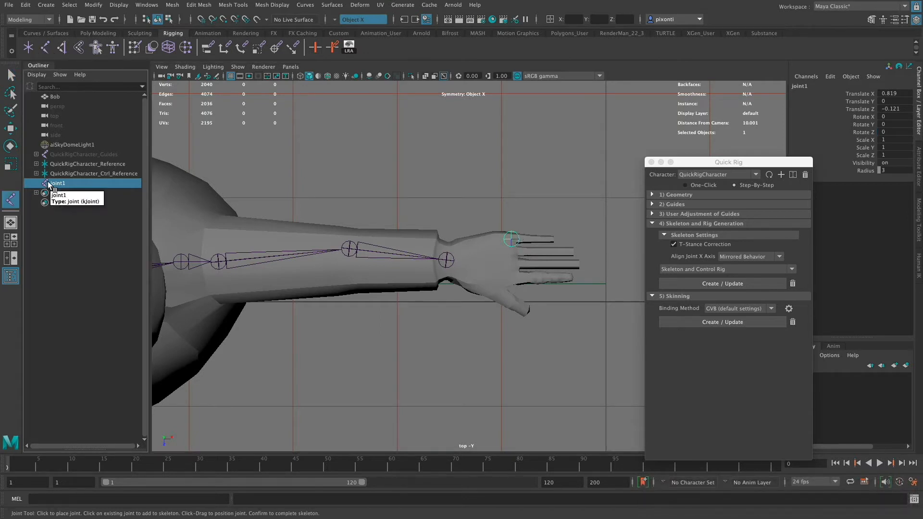
{"action": "double_click", "coordinate": [45, 48]}
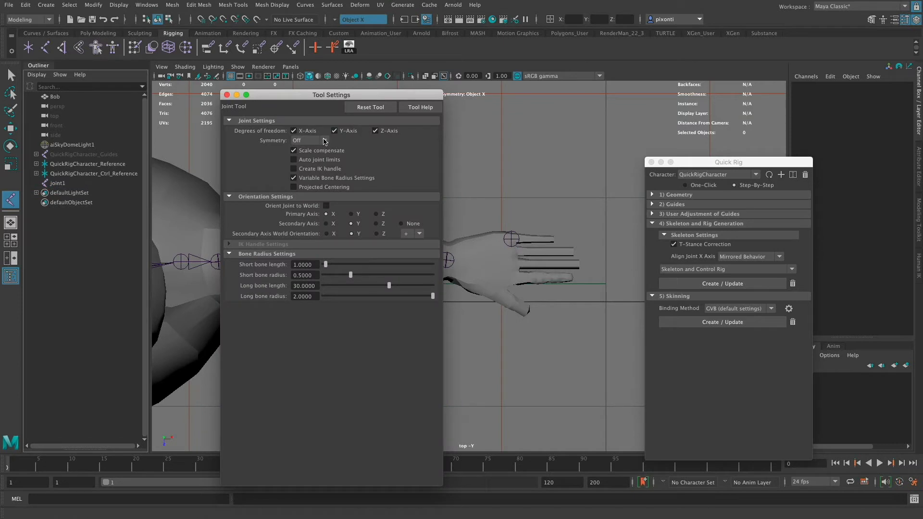
{"action": "left_click_drag", "start_coordinate": [340, 95], "coordinate": [280, 95]}
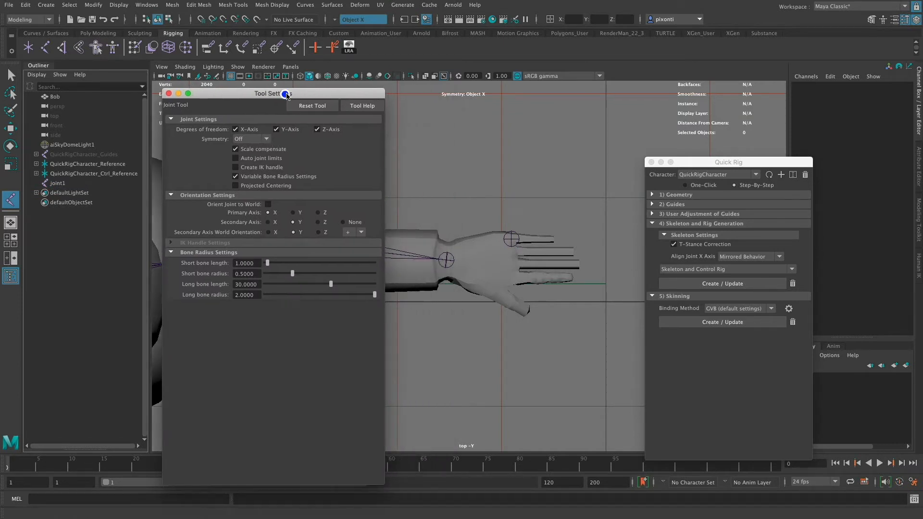
{"action": "left_click", "coordinate": [281, 151]}
{"action": "left_click", "coordinate": [297, 177]}
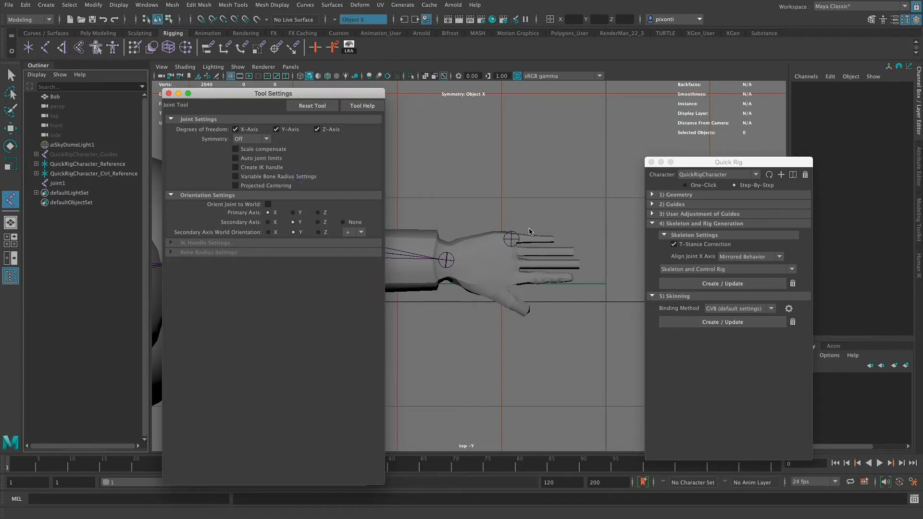
- Extend the little finger's base joint with three more joints along the finger, ending at the fingertip, and clear the selection
{"action": "left_click", "coordinate": [513, 239]}
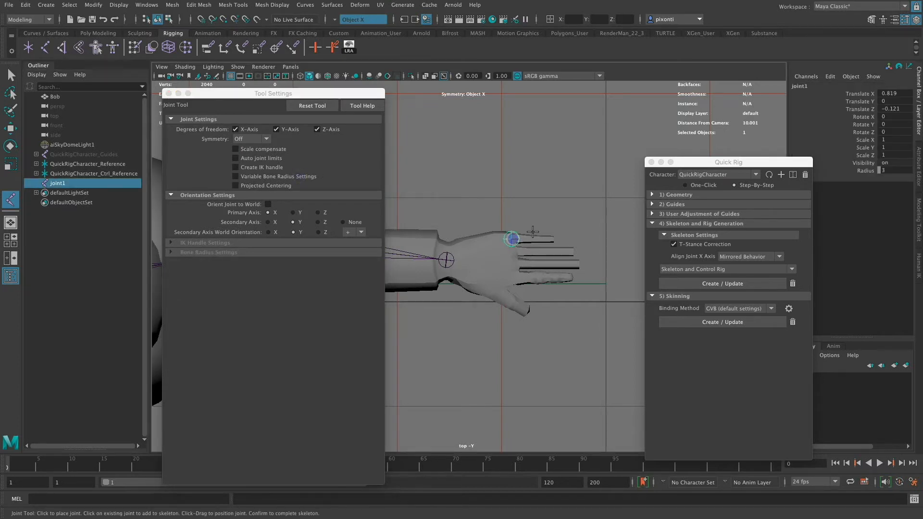
{"action": "key", "text": "super+z"}
{"action": "right_click_drag", "start_coordinate": [500, 249], "coordinate": [824, 286], "text": "alt"}
{"action": "middle_click_drag", "start_coordinate": [585, 324], "coordinate": [501, 372], "text": "alt"}
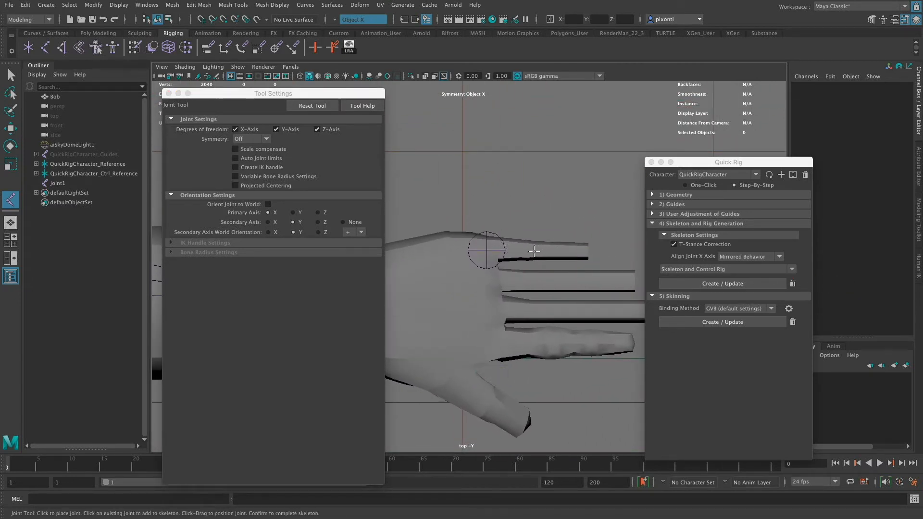
{"action": "left_click", "coordinate": [60, 183]}
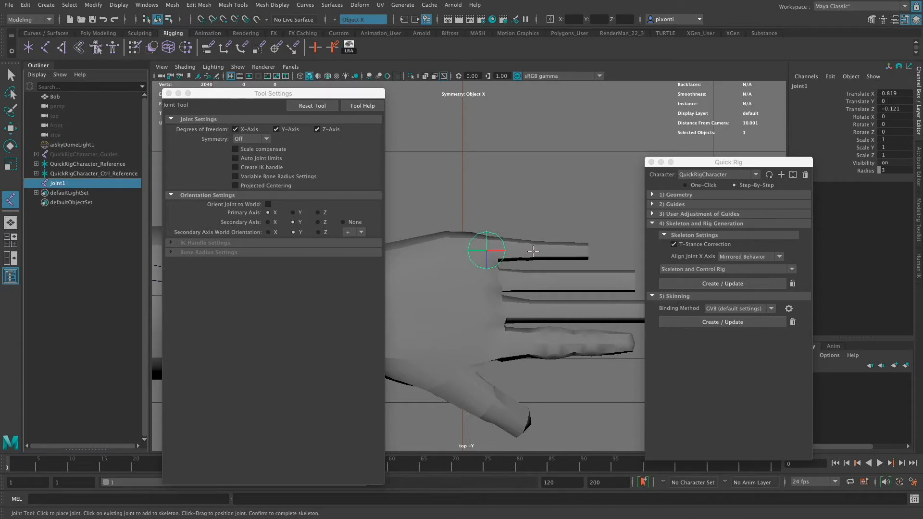
{"action": "left_click", "coordinate": [529, 251]}
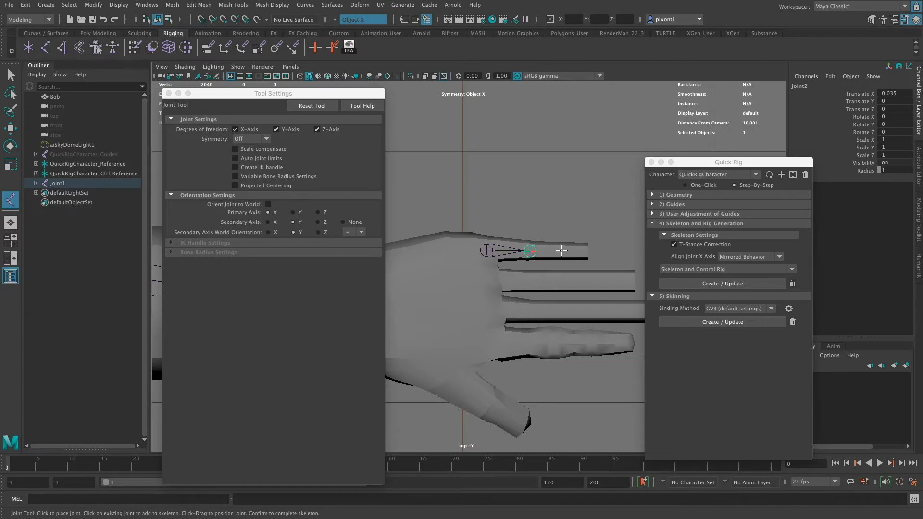
{"action": "left_click", "coordinate": [562, 251]}
{"action": "left_click", "coordinate": [587, 250]}
{"action": "key", "text": "q"}
{"action": "left_click", "coordinate": [604, 221]}
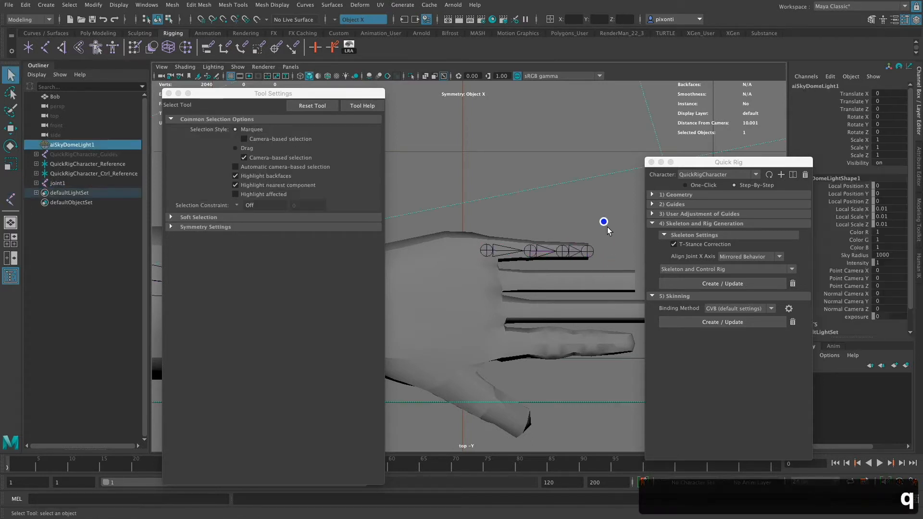
{"action": "left_click", "coordinate": [78, 240]}
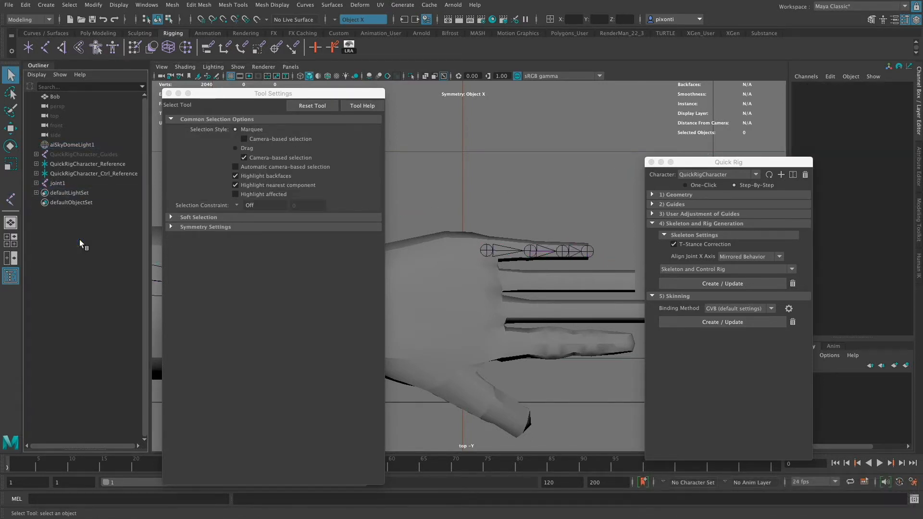
- Create a separate four-joint chain along the ring finger, from its base to the fingertip
{"action": "left_click", "coordinate": [487, 251]}
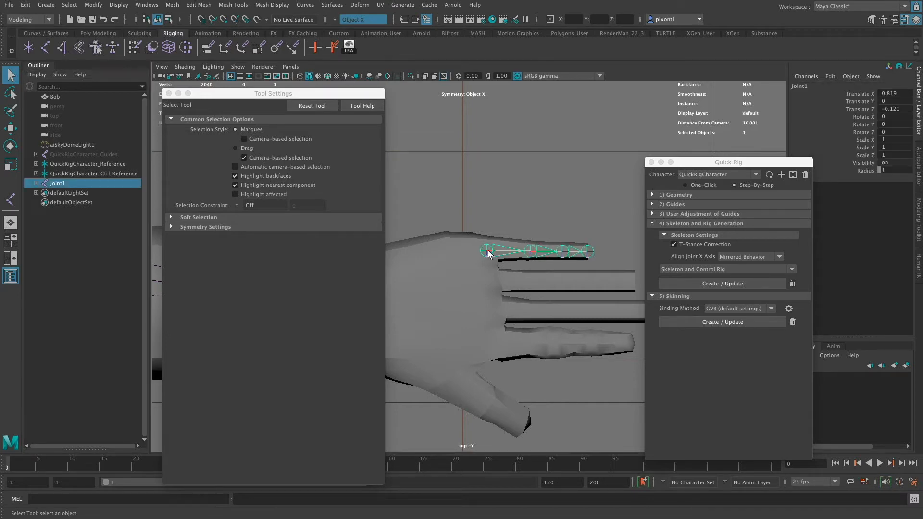
{"action": "left_click", "coordinate": [47, 50]}
{"action": "left_click", "coordinate": [495, 281]}
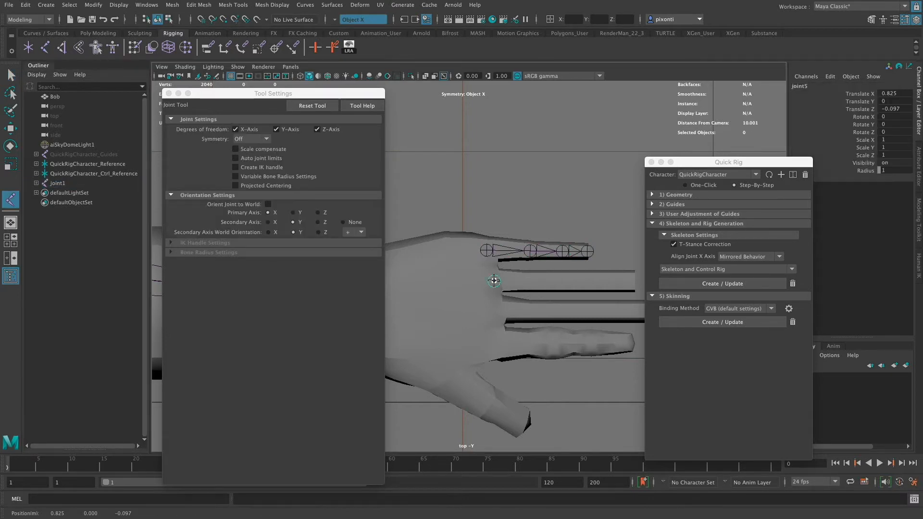
{"action": "left_click", "coordinate": [532, 282]}
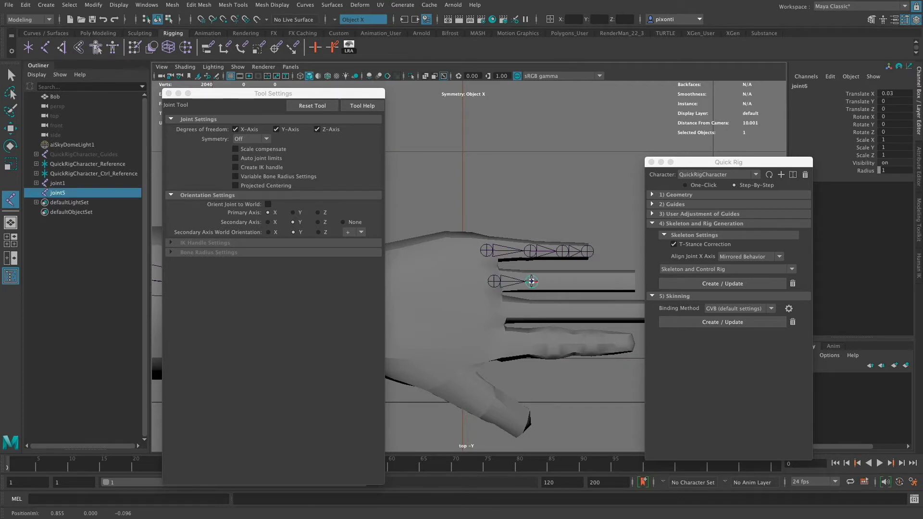
{"action": "left_click", "coordinate": [564, 281]}
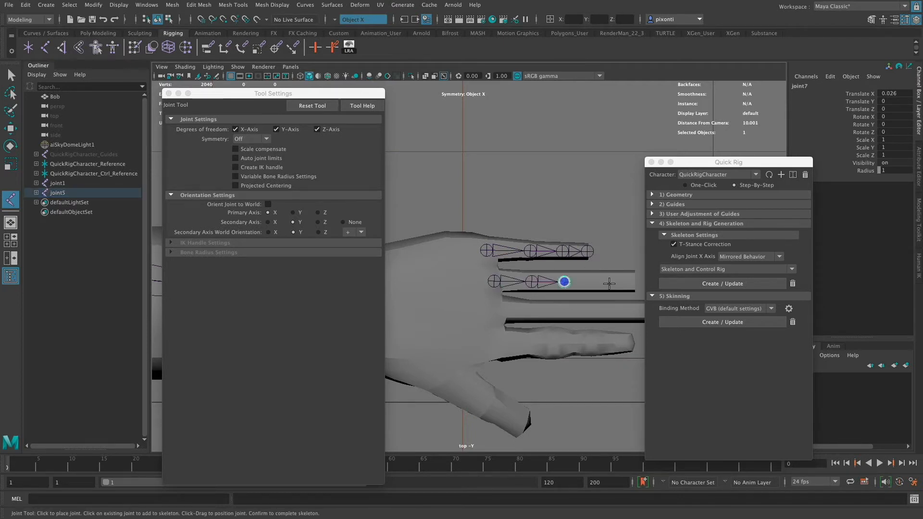
{"action": "left_click", "coordinate": [635, 281]}
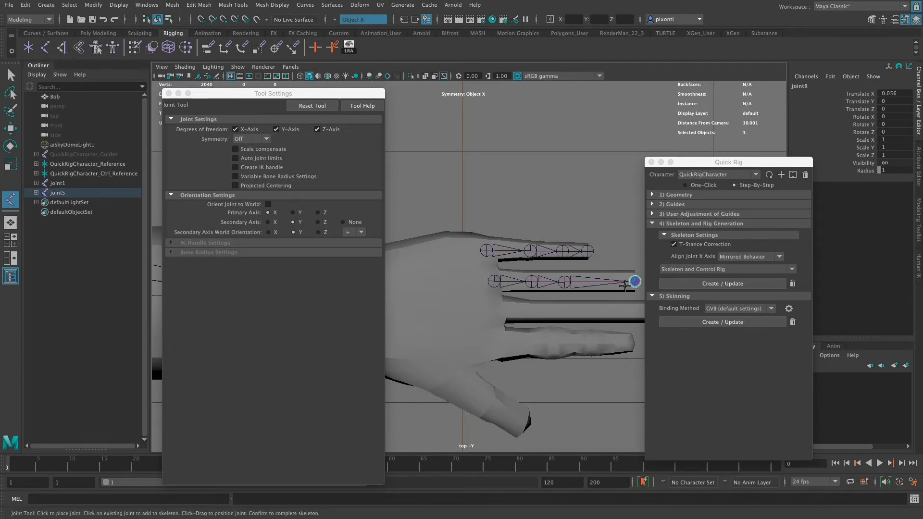
{"action": "key", "text": "q"}
- Move the ring finger's second joint outward along the finger to a Translate X of about 0.049
{"action": "left_click", "coordinate": [566, 283]}
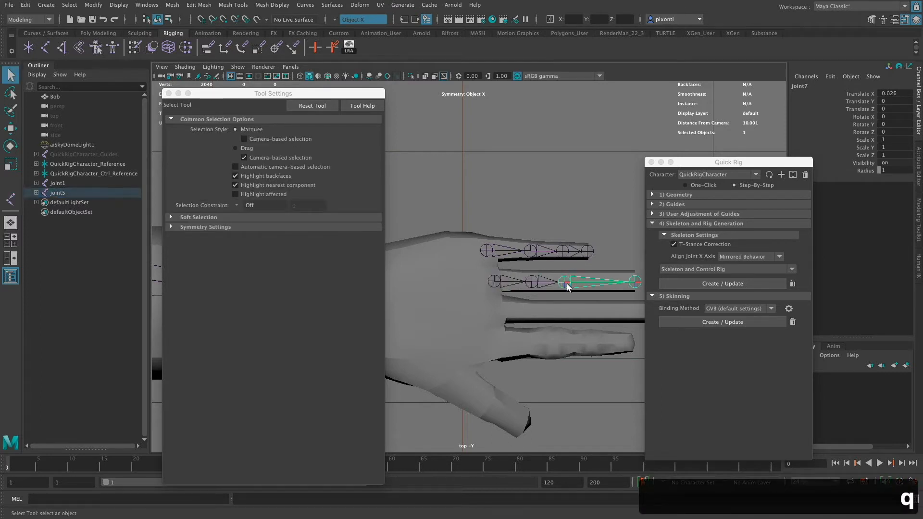
{"action": "key", "text": "w"}
{"action": "key", "text": "Up"}
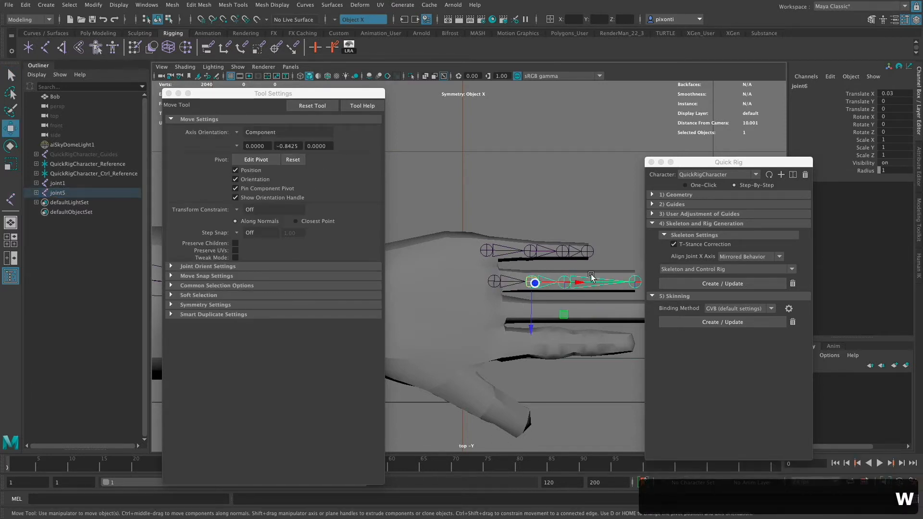
{"action": "left_click_drag", "start_coordinate": [575, 284], "coordinate": [602, 284]}
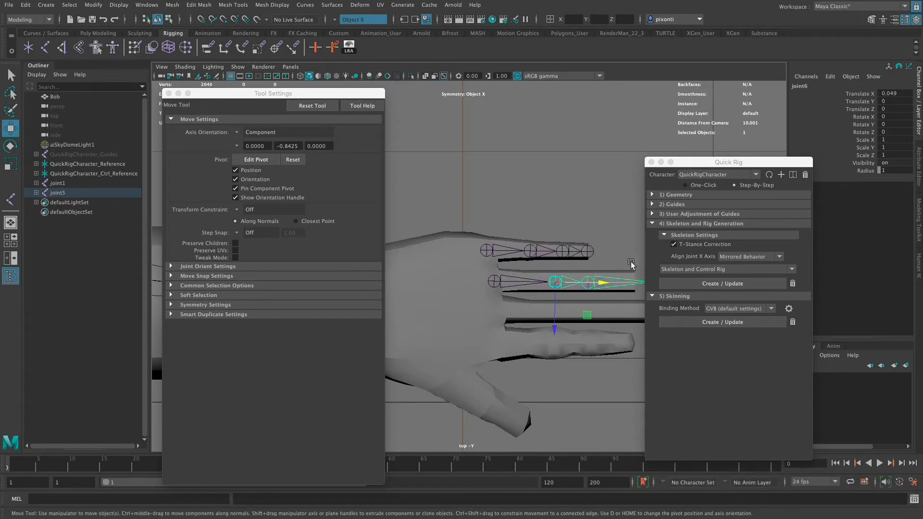
- Adjust the ring finger's second joint to a Translate X of about 0.045 and its third joint to about 0.038
{"action": "left_click_drag", "start_coordinate": [702, 166], "coordinate": [738, 138]}
{"action": "key", "text": "Down"}
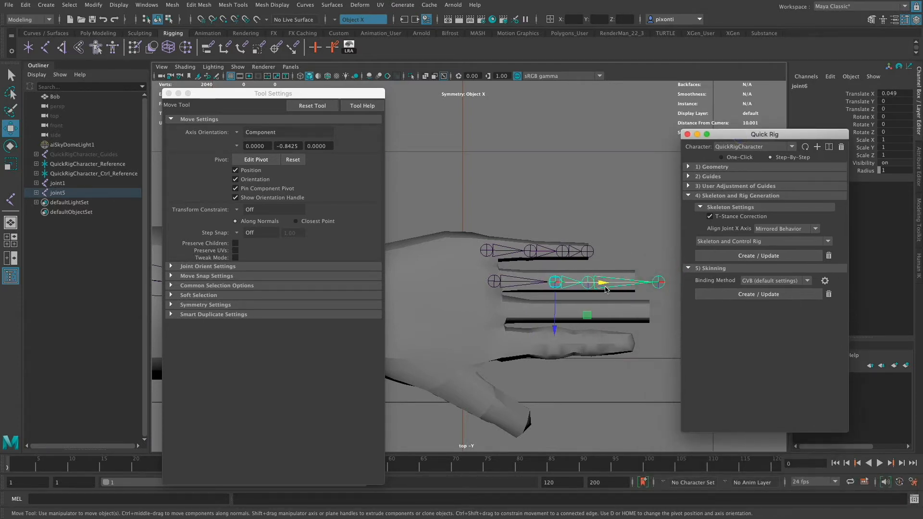
{"action": "mouse_move", "coordinate": [612, 294]}
{"action": "left_mouse_down"}
{"action": "mouse_move", "coordinate": [642, 281]}
{"action": "mouse_move", "coordinate": [600, 284]}
{"action": "left_mouse_up"}
{"action": "left_click", "coordinate": [557, 283]}
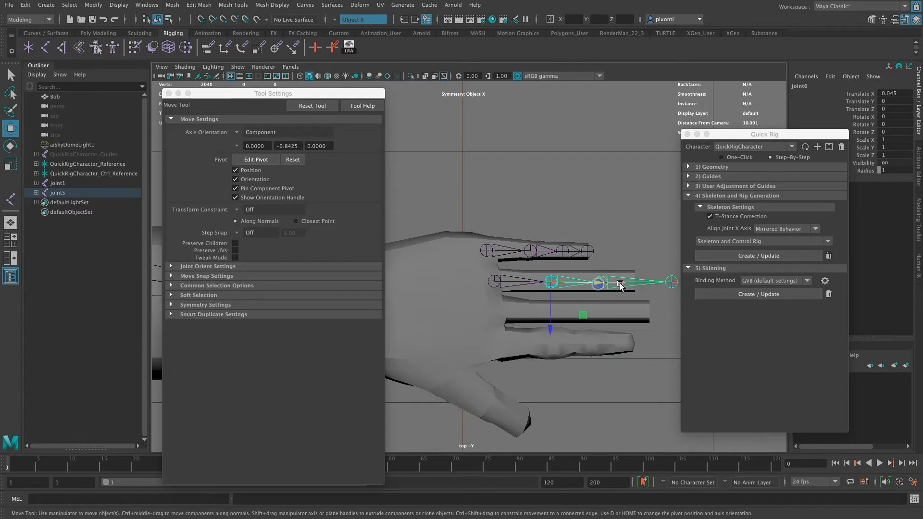
{"action": "left_click", "coordinate": [614, 284]}
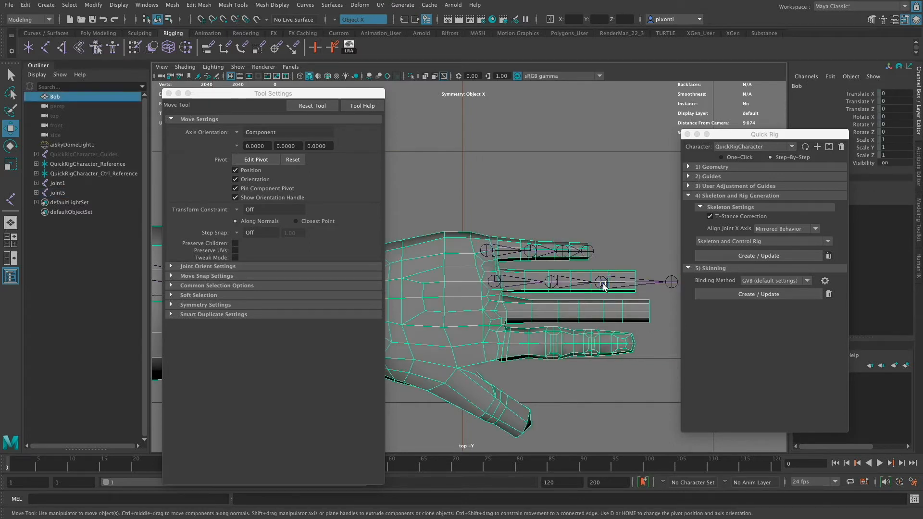
{"action": "left_click", "coordinate": [656, 281]}
{"action": "left_click_drag", "start_coordinate": [648, 282], "coordinate": [646, 282]}
- Display the wireframe on the shaded mesh and move the ring finger's end joint back to the fingertip, at a Translate X of about 0.03
{"action": "left_click", "coordinate": [184, 67]}
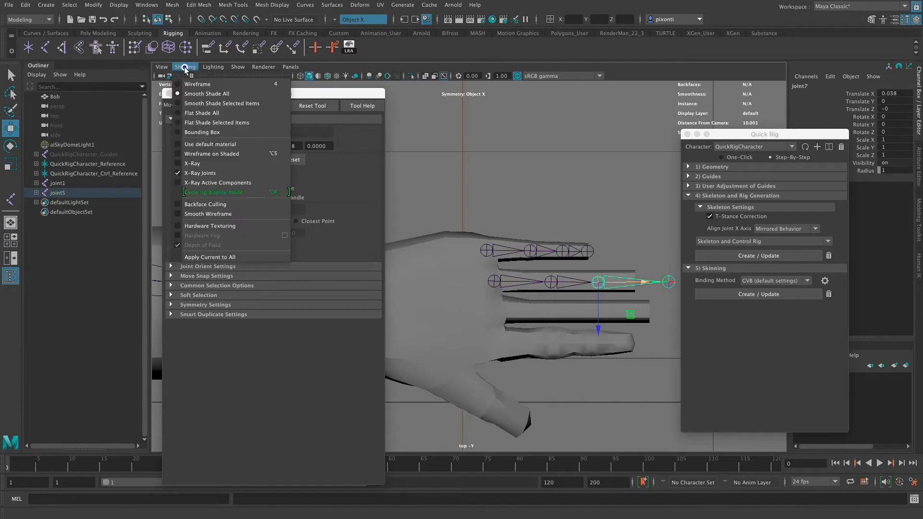
{"action": "left_click", "coordinate": [214, 155]}
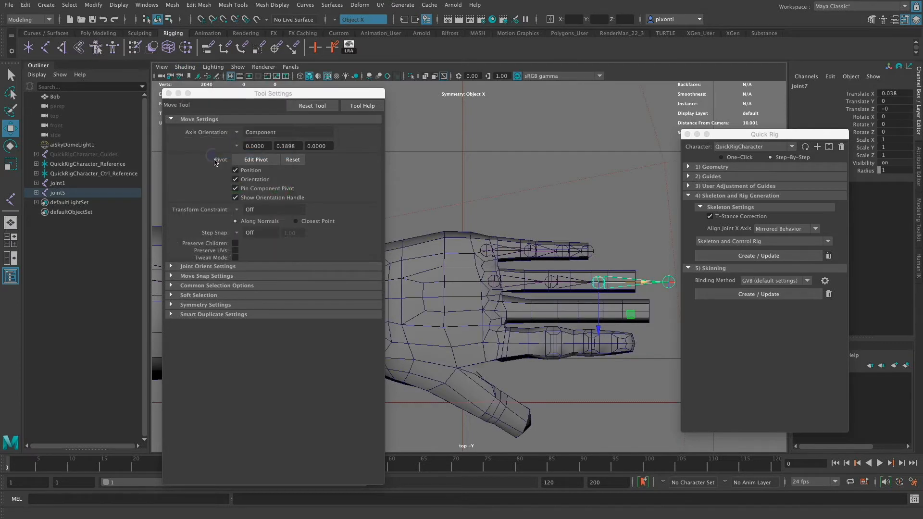
{"action": "left_click", "coordinate": [668, 282]}
{"action": "left_click_drag", "start_coordinate": [744, 137], "coordinate": [766, 130]}
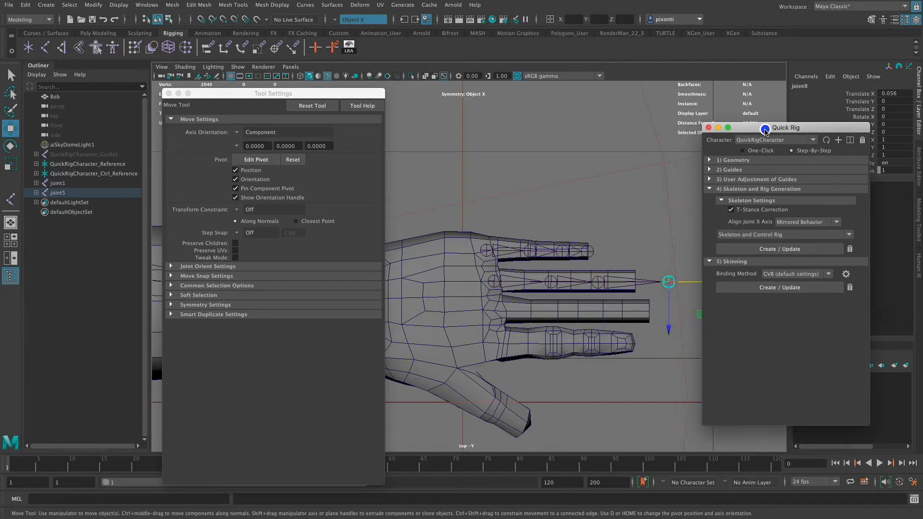
{"action": "left_click_drag", "start_coordinate": [686, 282], "coordinate": [654, 283]}
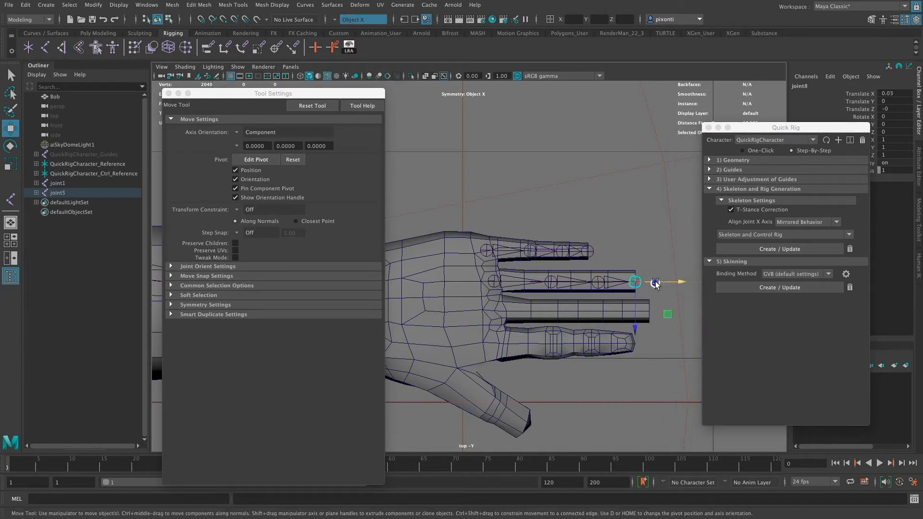
- Fine-tune the ring finger's Translate X values to about 0.043 for the second joint and 0.035 for both the third and fingertip joints
{"action": "left_click", "coordinate": [599, 285]}
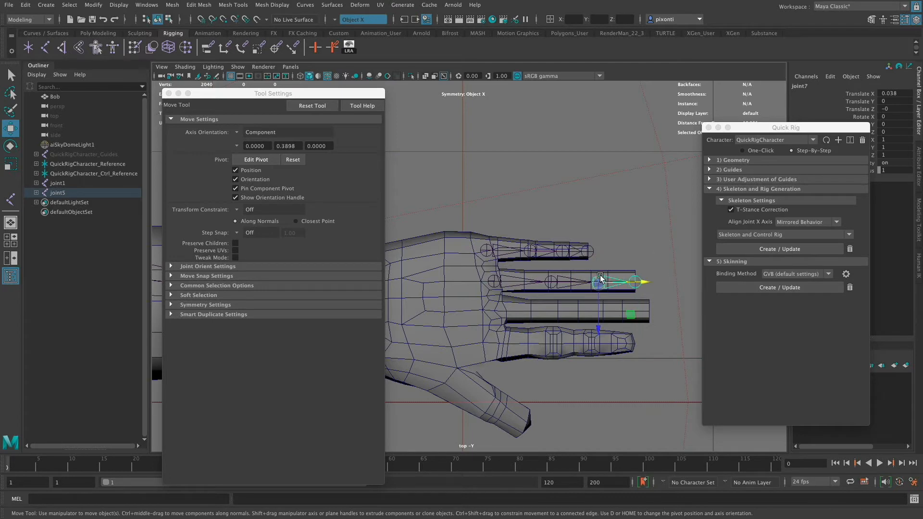
{"action": "left_click_drag", "start_coordinate": [623, 283], "coordinate": [634, 284]}
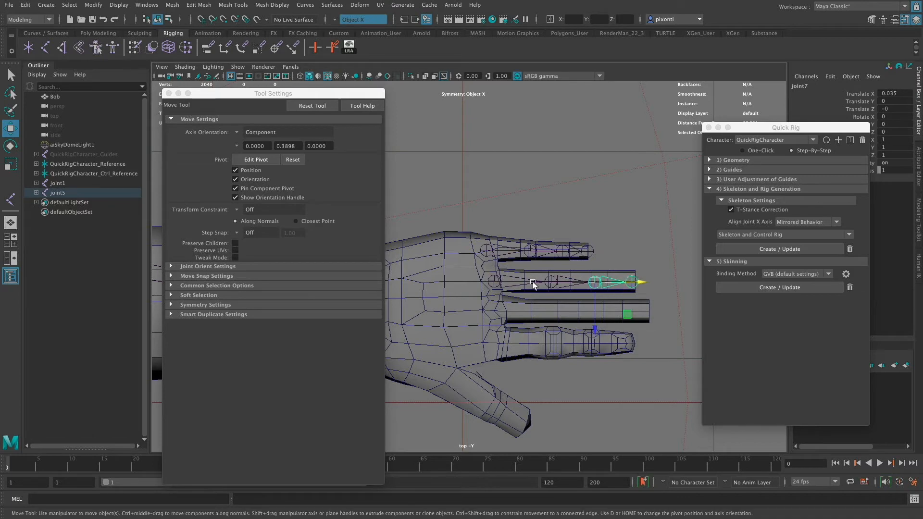
{"action": "left_click", "coordinate": [591, 285]}
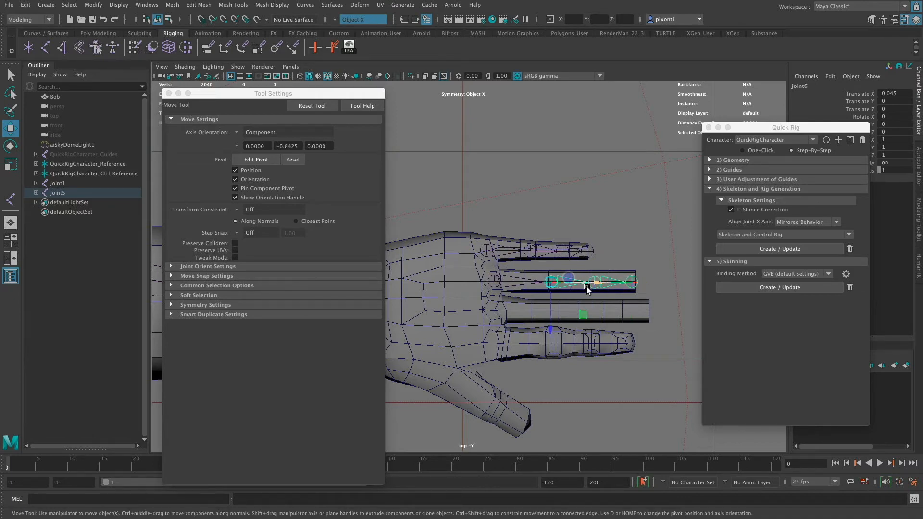
{"action": "left_click_drag", "start_coordinate": [591, 285], "coordinate": [585, 284]}
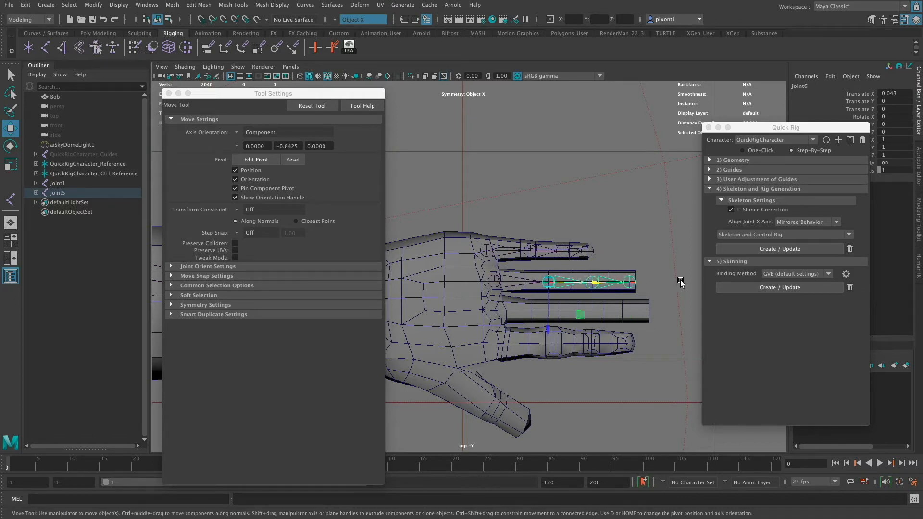
{"action": "left_click", "coordinate": [630, 283]}
{"action": "left_click_drag", "start_coordinate": [650, 282], "coordinate": [656, 283]}
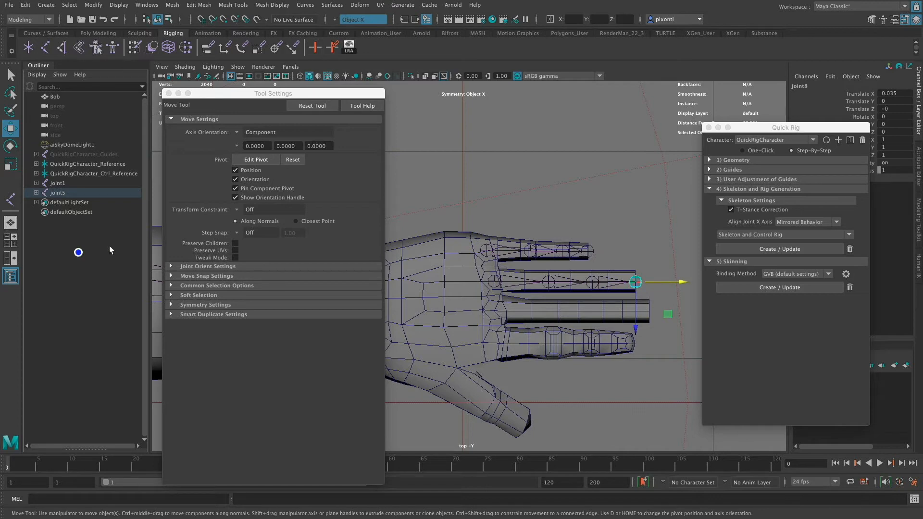
- Create a separate four-joint chain along the middle finger, from its base to the fingertip
{"action": "left_click", "coordinate": [67, 184]}
{"action": "left_click", "coordinate": [68, 193]}
{"action": "left_click", "coordinate": [76, 238]}
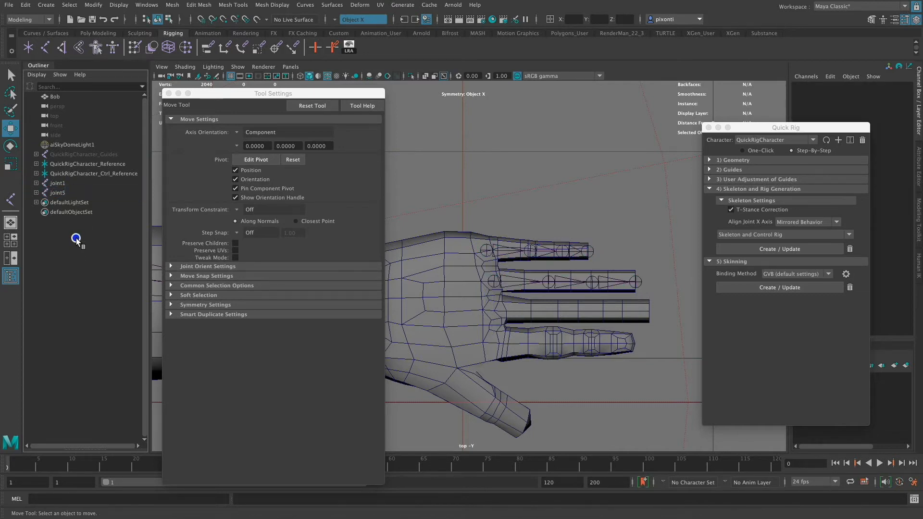
{"action": "left_click", "coordinate": [45, 47]}
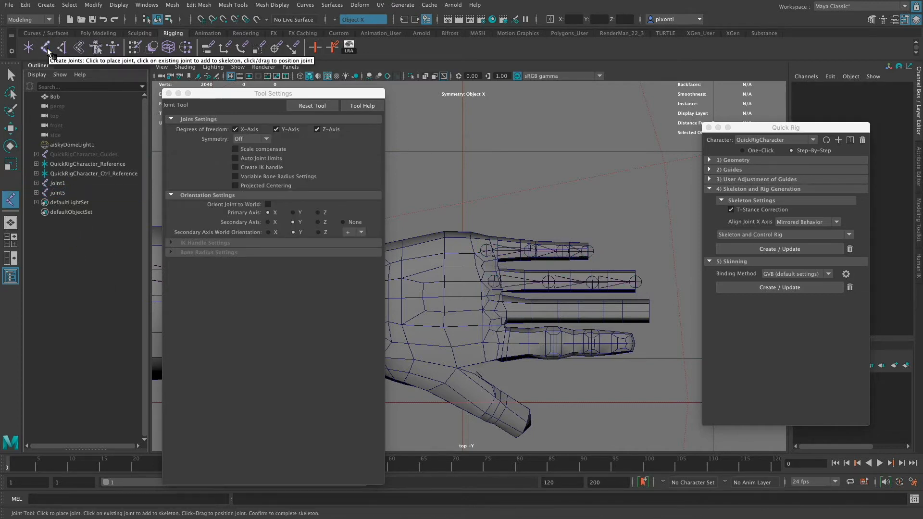
{"action": "left_click", "coordinate": [495, 310]}
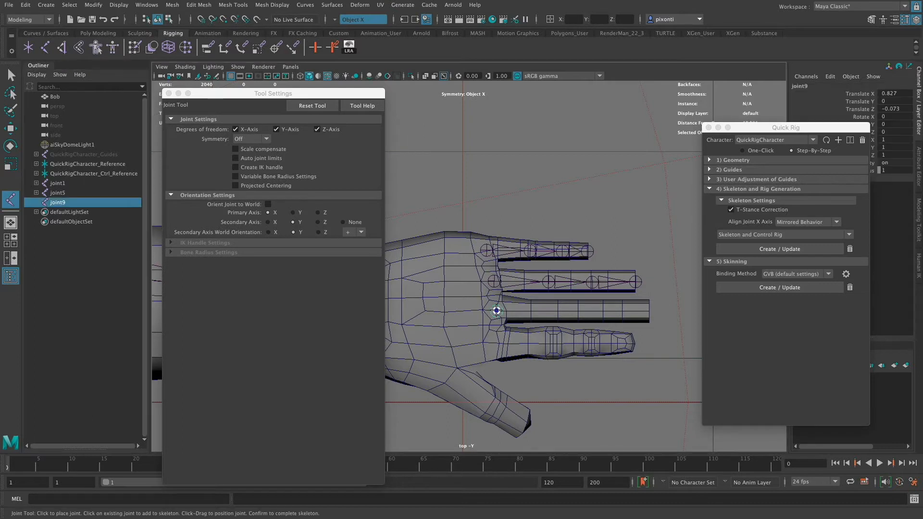
{"action": "left_click", "coordinate": [548, 310]}
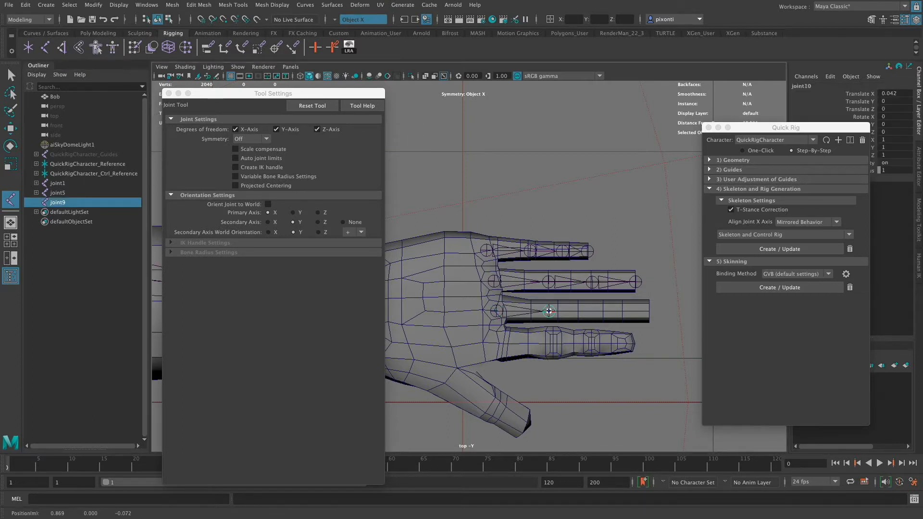
{"action": "left_click", "coordinate": [603, 312]}
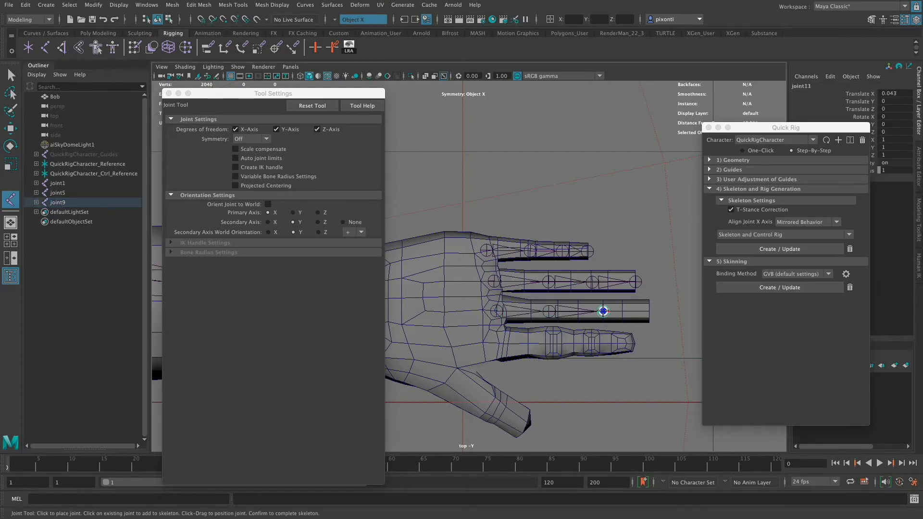
{"action": "left_click", "coordinate": [649, 312]}
{"action": "key", "text": "Return"}
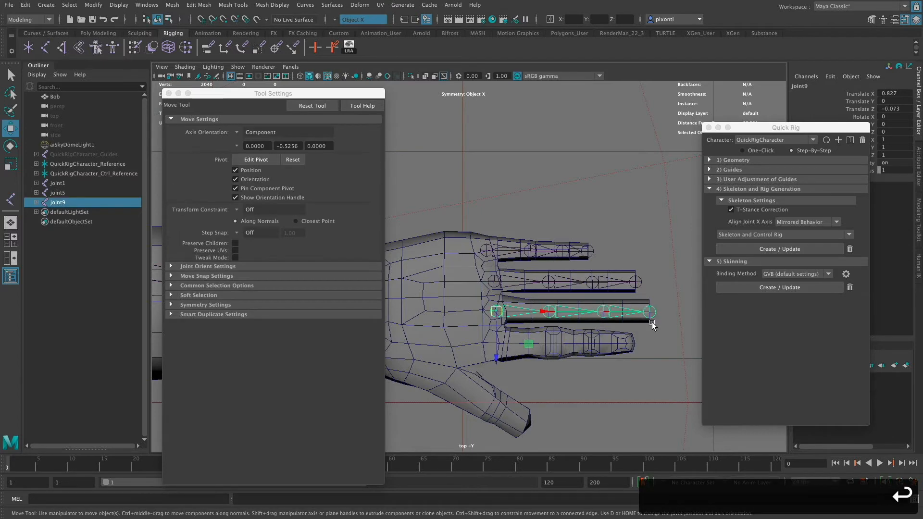
- Create a separate four-joint chain along the index finger, placing the middle joints at the knuckle edge loops and the last at the fingertip
{"action": "left_click", "coordinate": [73, 239]}
{"action": "left_click", "coordinate": [11, 199]}
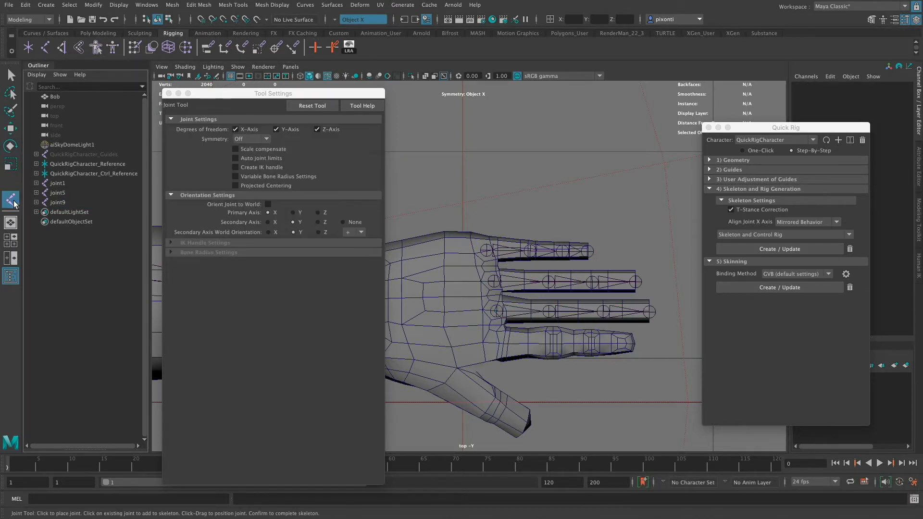
{"action": "left_click", "coordinate": [501, 344]}
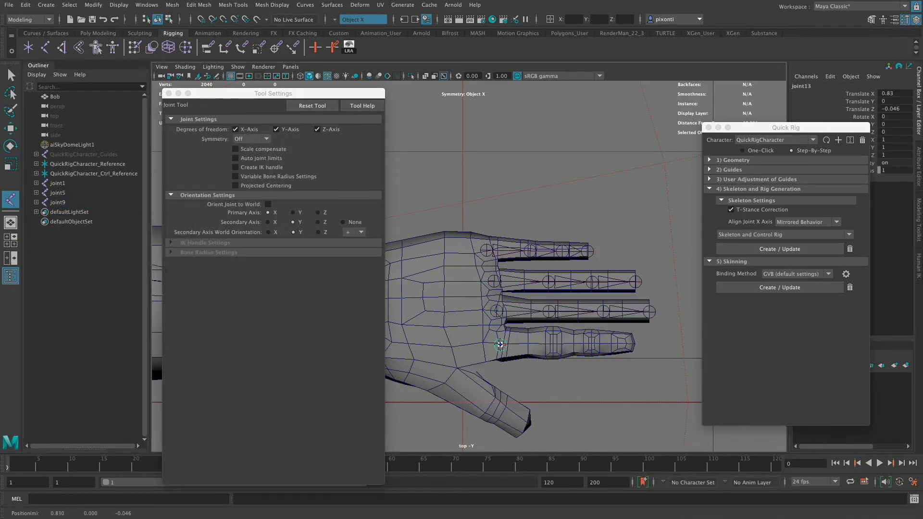
{"action": "left_click", "coordinate": [554, 344]}
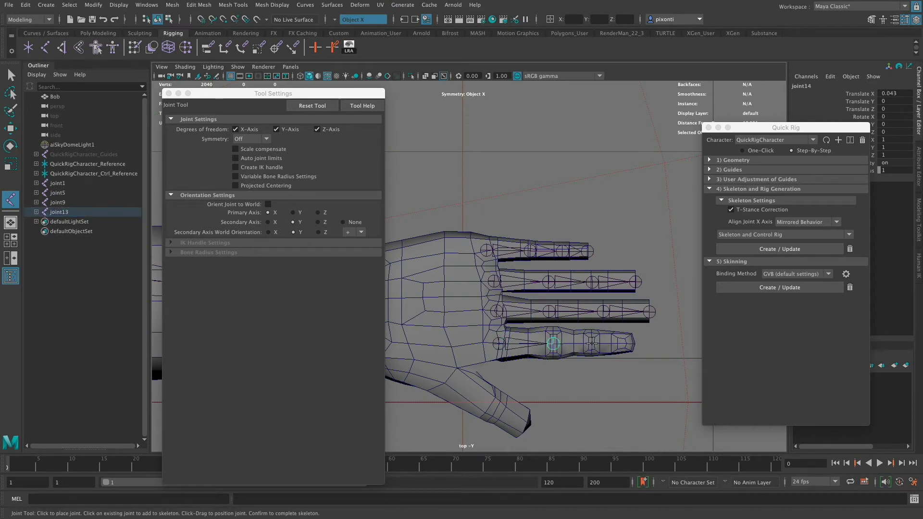
{"action": "left_click", "coordinate": [591, 344]}
{"action": "left_click_drag", "start_coordinate": [591, 344], "coordinate": [592, 344]}
{"action": "left_click", "coordinate": [634, 344]}
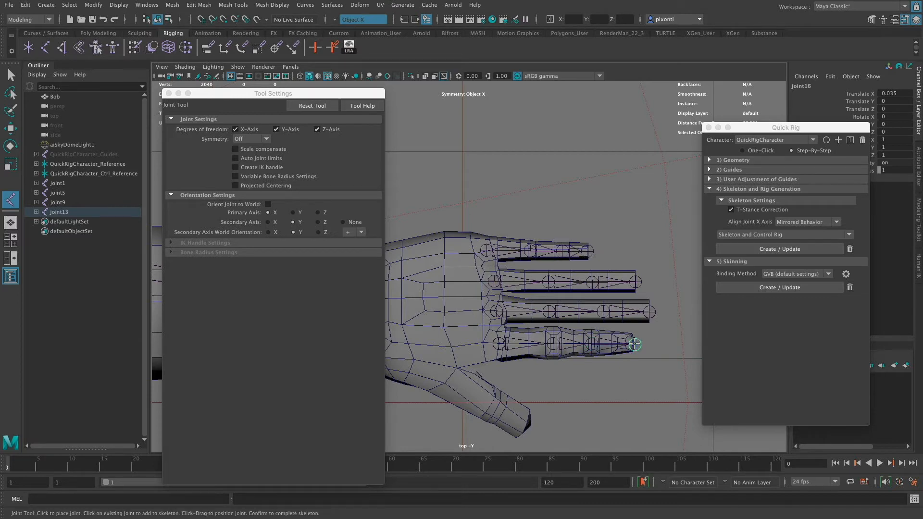
{"action": "middle_click_drag", "start_coordinate": [634, 344], "coordinate": [626, 299], "text": "alt"}
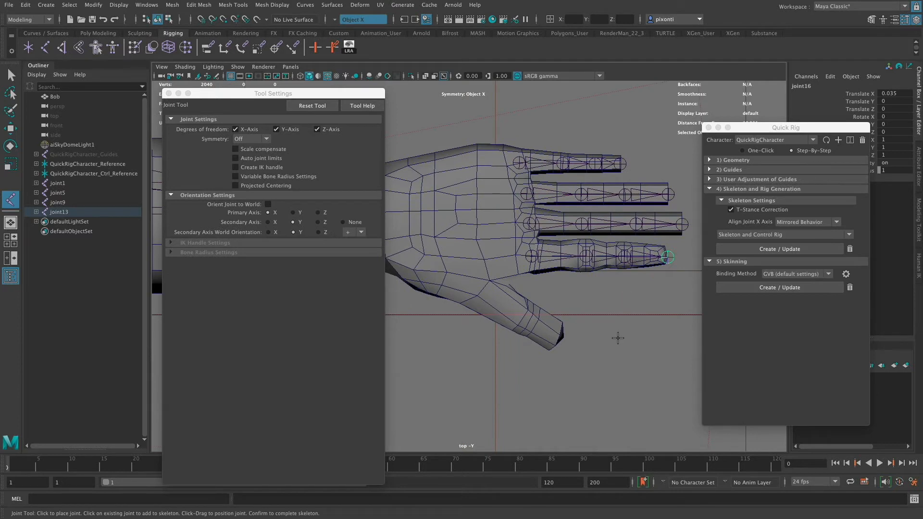
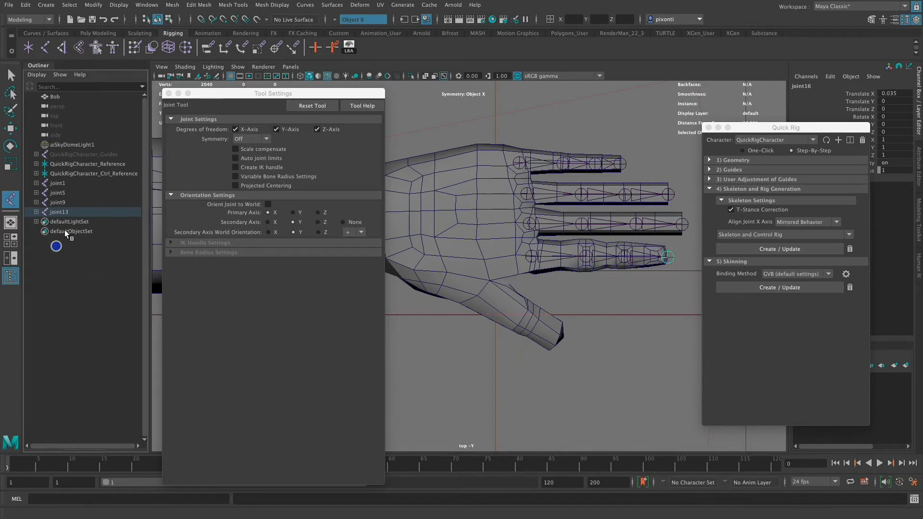
- Create a separate four-joint chain along the thumb from its base near the wrist to the thumb tip, and close the tool settings
{"action": "key", "text": "q"}
{"action": "left_click", "coordinate": [76, 279]}
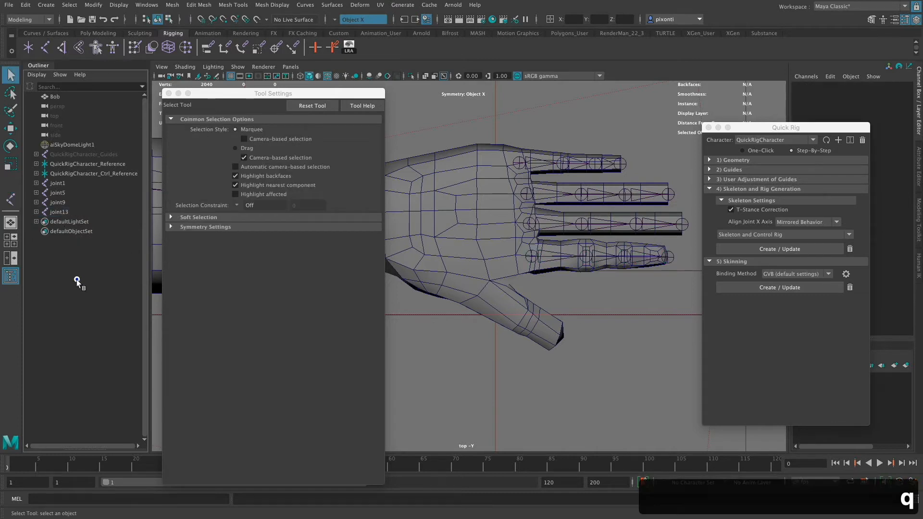
{"action": "left_click", "coordinate": [11, 200]}
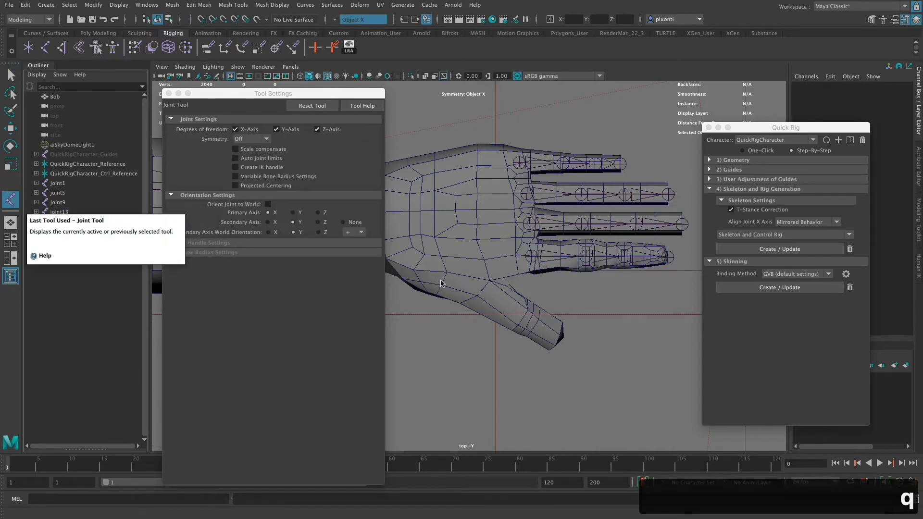
{"action": "left_click", "coordinate": [419, 272]}
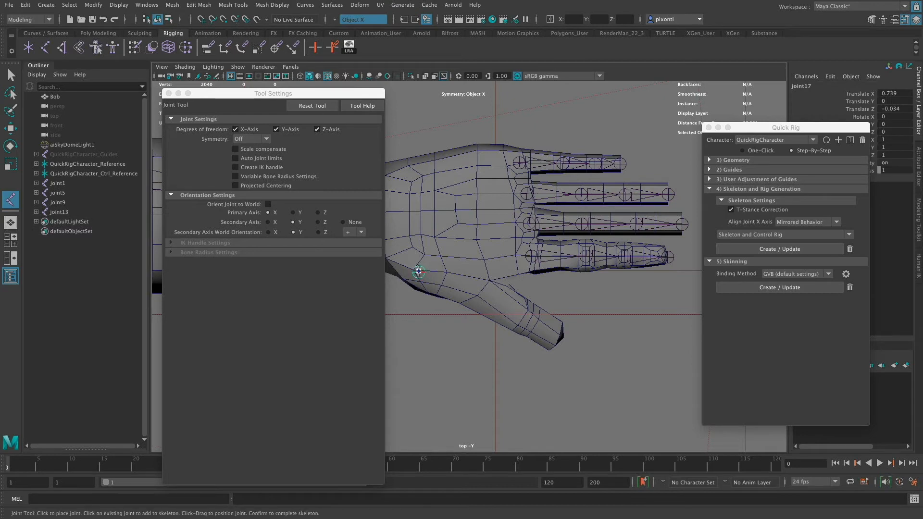
{"action": "left_click", "coordinate": [479, 295]}
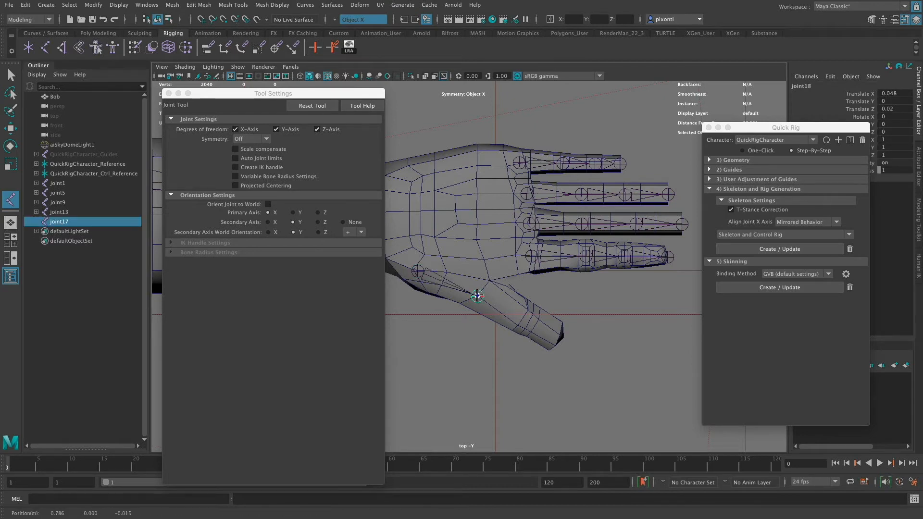
{"action": "left_click", "coordinate": [526, 329]}
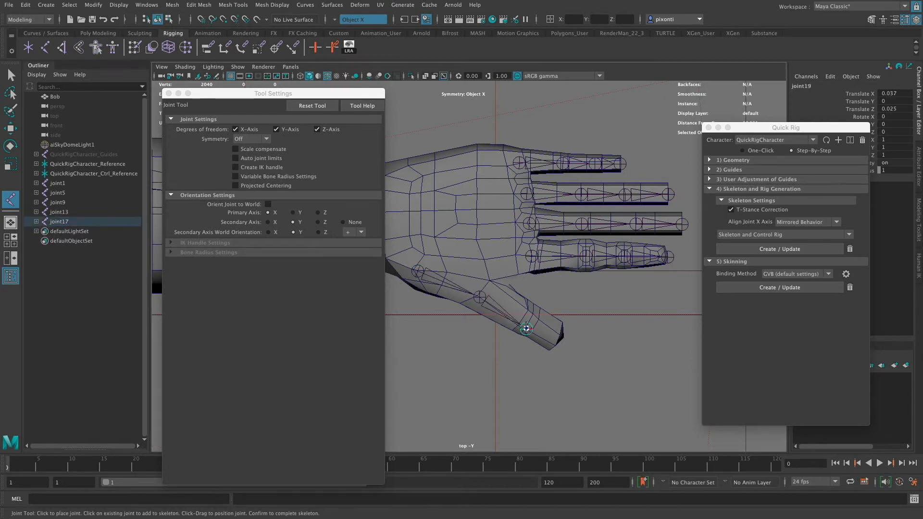
{"action": "left_click", "coordinate": [561, 342]}
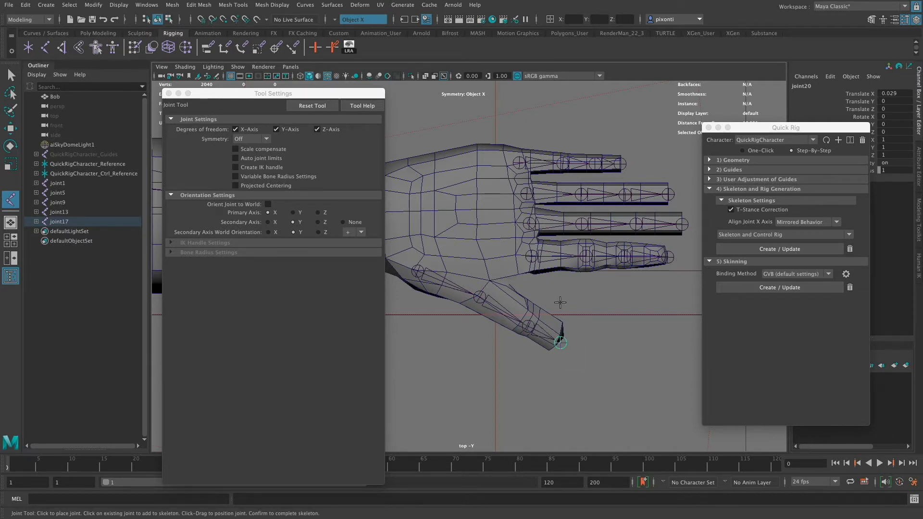
{"action": "left_click", "coordinate": [168, 94]}
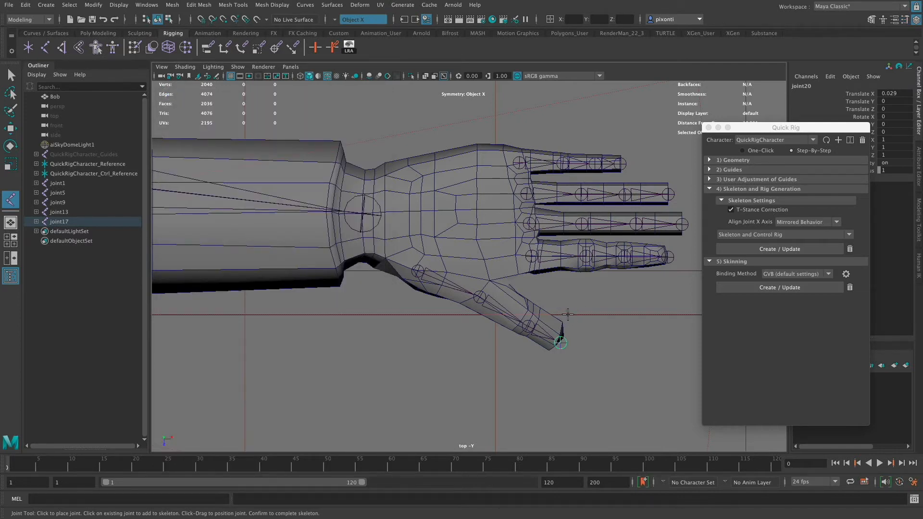
- In the perspective view, select the root joints of all five finger and thumb chains together
{"action": "key", "text": "space"}
{"action": "key", "text": "space"}
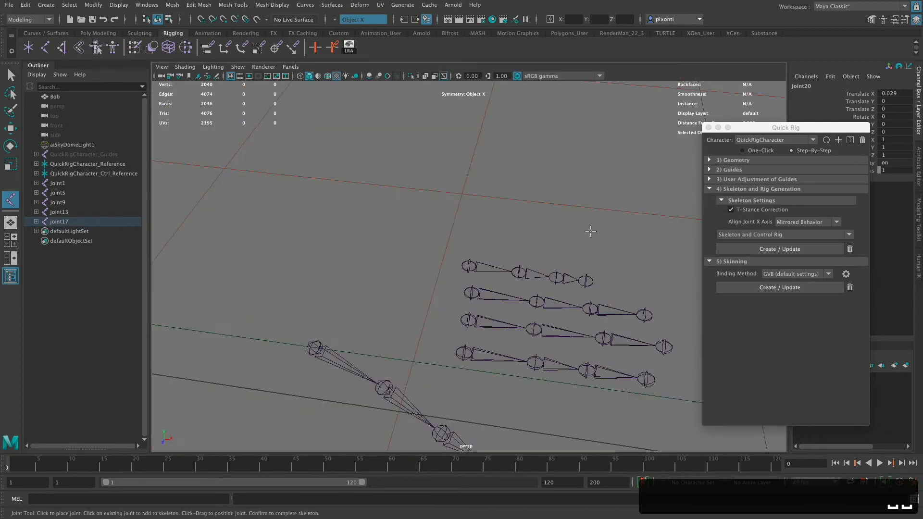
{"action": "right_click_drag", "start_coordinate": [609, 350], "coordinate": [401, 297], "text": "alt"}
{"action": "middle_click_drag", "start_coordinate": [537, 340], "coordinate": [550, 385], "text": "alt"}
{"action": "right_click_drag", "start_coordinate": [550, 385], "coordinate": [656, 286], "text": "alt"}
{"action": "middle_click_drag", "start_coordinate": [505, 311], "coordinate": [469, 270], "text": "alt"}
{"action": "right_click_drag", "start_coordinate": [474, 282], "coordinate": [612, 305], "text": "alt"}
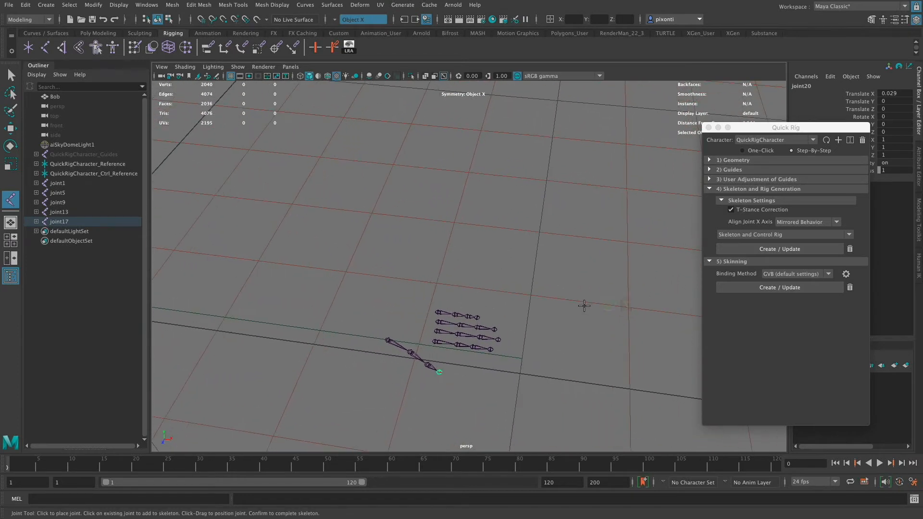
{"action": "key", "text": "q"}
{"action": "left_click", "coordinate": [438, 313], "text": "shift"}
{"action": "left_click", "coordinate": [437, 323], "text": "shift"}
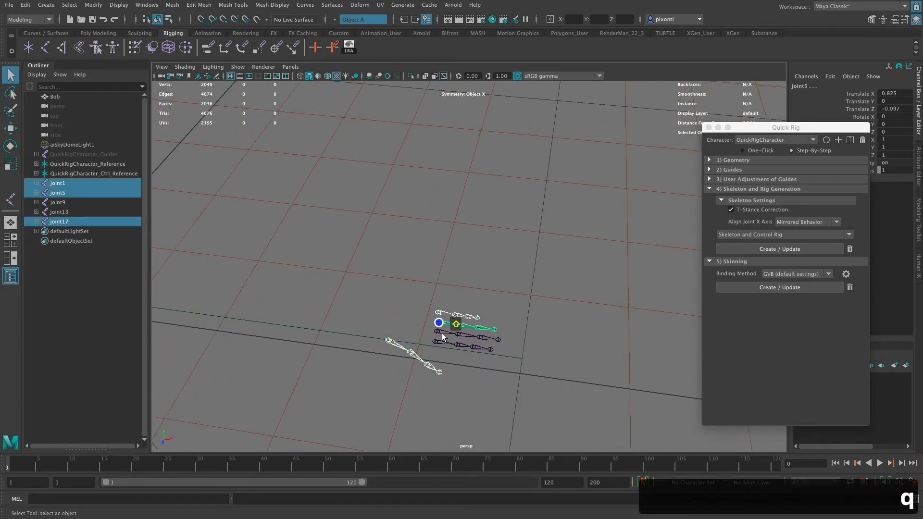
{"action": "left_click", "coordinate": [437, 331], "text": "shift"}
{"action": "left_click", "coordinate": [436, 343], "text": "shift"}
- Raise the selected finger and thumb chains vertically into the hand mesh, to a Translate Y of about 1.186
{"action": "middle_click_drag", "start_coordinate": [524, 263], "coordinate": [528, 287], "text": "alt"}
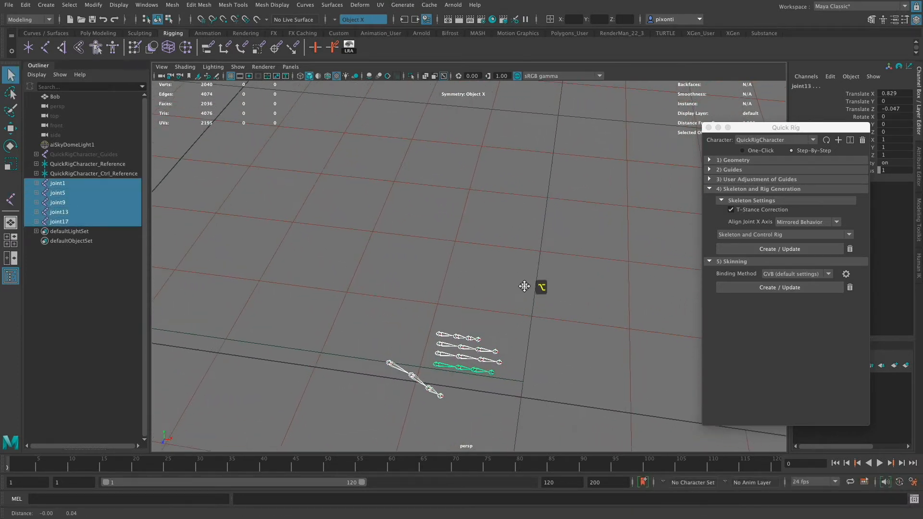
{"action": "key", "text": "w"}
{"action": "middle_click_drag", "start_coordinate": [522, 339], "coordinate": [527, 351], "text": "alt"}
{"action": "right_click_drag", "start_coordinate": [527, 351], "coordinate": [359, 299], "text": "alt"}
{"action": "right_click_drag", "start_coordinate": [473, 285], "coordinate": [406, 295], "text": "alt"}
{"action": "left_click_drag", "start_coordinate": [466, 281], "coordinate": [464, 103]}
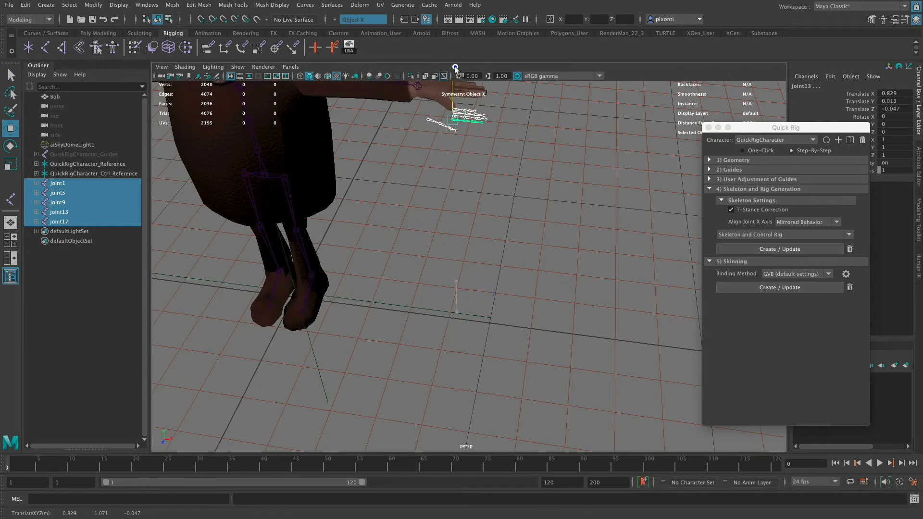
{"action": "key", "text": "space"}
{"action": "key", "text": "space"}
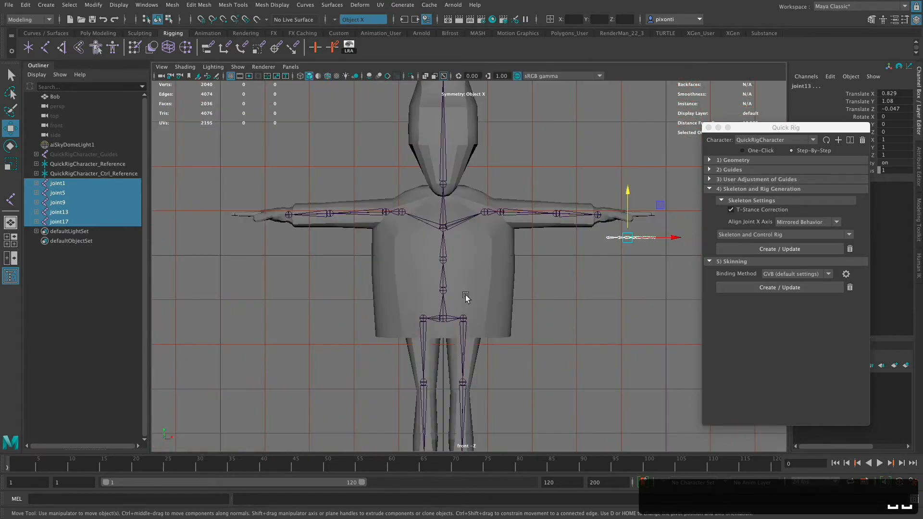
{"action": "left_click_drag", "start_coordinate": [628, 196], "coordinate": [628, 182]}
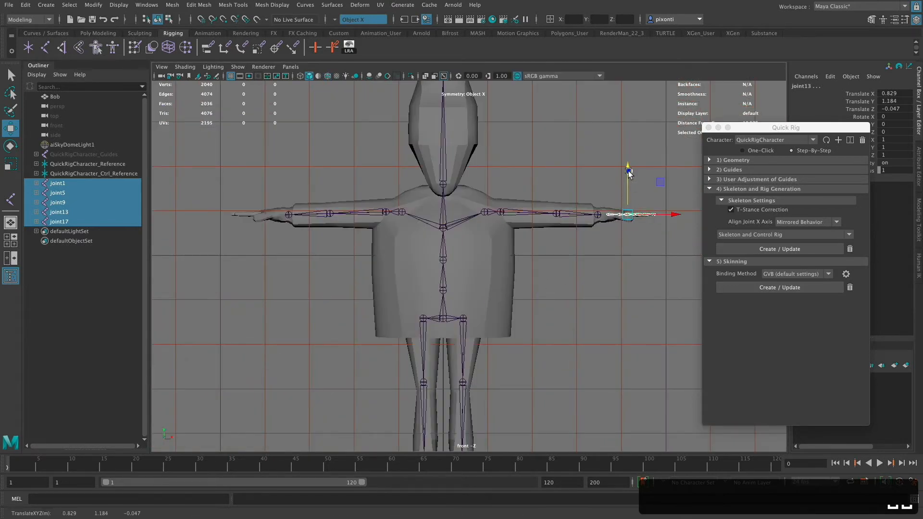
{"action": "key", "text": "f"}
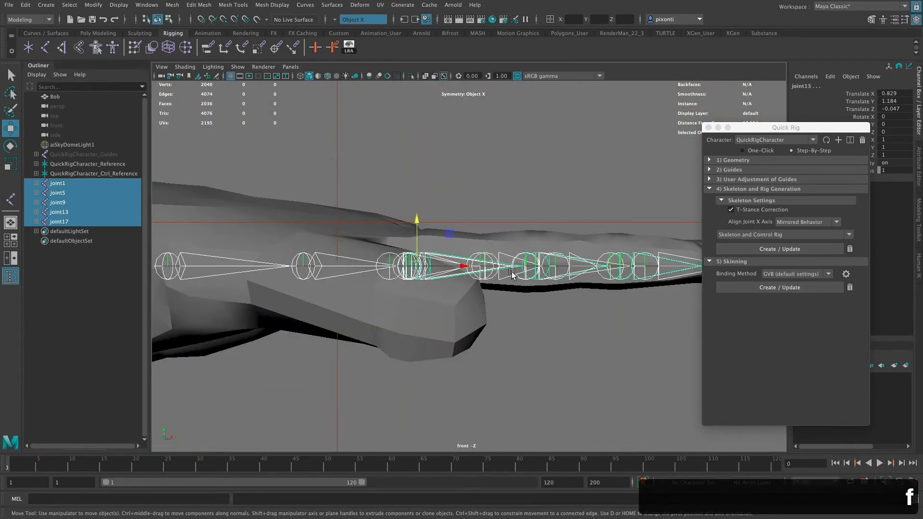
{"action": "middle_click_drag", "start_coordinate": [553, 367], "coordinate": [442, 382], "text": "alt"}
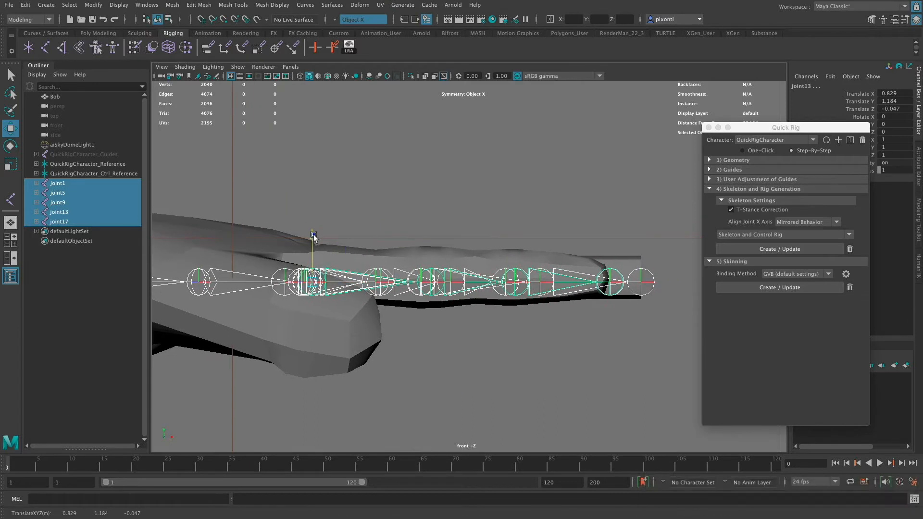
{"action": "left_click_drag", "start_coordinate": [312, 235], "coordinate": [312, 230]}
- Rotate the thumb's root joint about its X axis to about 18.83 degrees
{"action": "mouse_move", "coordinate": [438, 333]}
{"action": "middle_mouse_down", "text": "alt"}
{"action": "mouse_move", "coordinate": [515, 322]}
{"action": "mouse_move", "coordinate": [569, 339]}
{"action": "middle_mouse_up", "text": "alt"}
{"action": "left_click", "coordinate": [292, 272]}
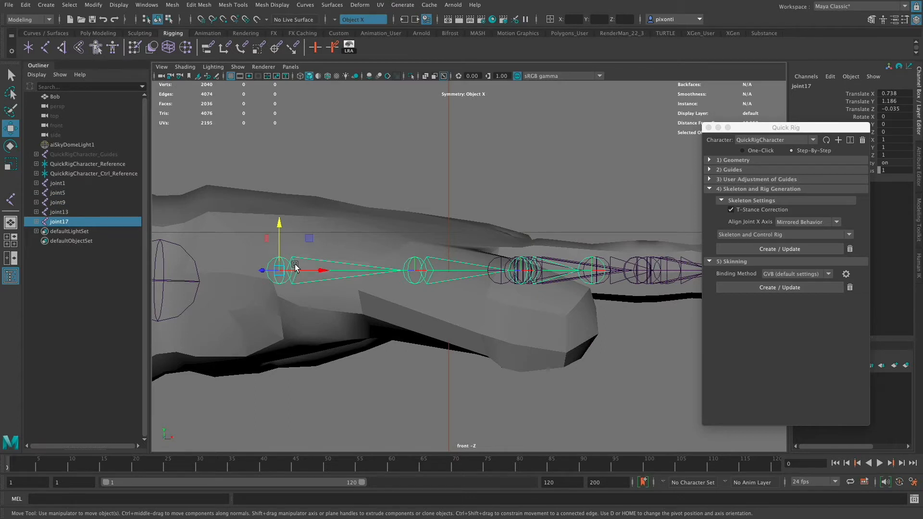
{"action": "key", "text": "e"}
{"action": "left_click_drag", "start_coordinate": [268, 247], "coordinate": [264, 256]}
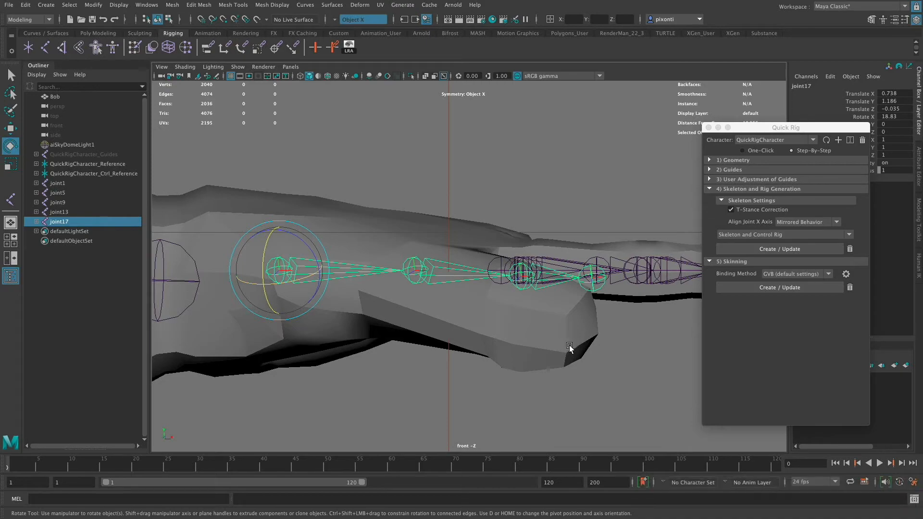
- In the perspective view, tilt the thumb's root joint into the thumb, with Rotate X about 34.1, Y -2.704 and Z -1.404
{"action": "key", "text": "space"}
{"action": "key", "text": "space"}
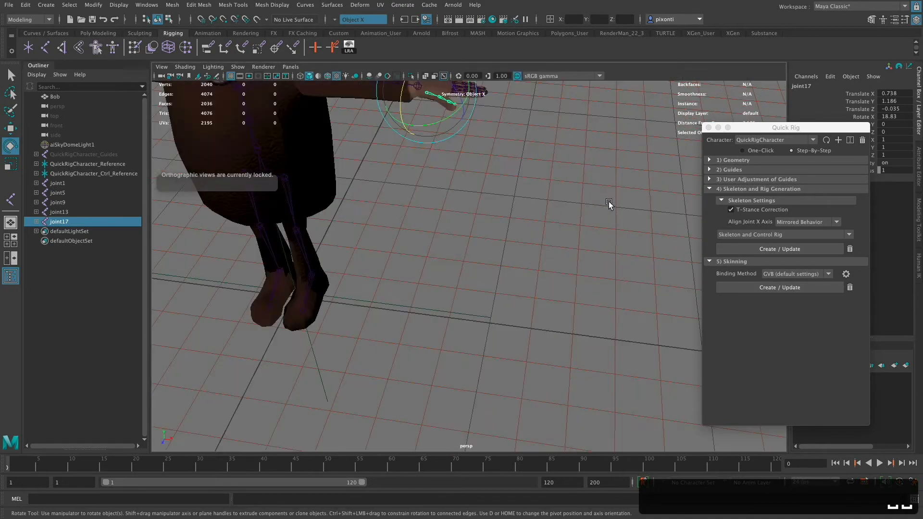
{"action": "middle_click_drag", "start_coordinate": [480, 259], "coordinate": [517, 373], "text": "alt"}
{"action": "right_click_drag", "start_coordinate": [517, 373], "coordinate": [484, 319], "text": "alt"}
{"action": "left_click_drag", "start_coordinate": [484, 319], "coordinate": [579, 337], "text": "alt"}
{"action": "left_click_drag", "start_coordinate": [587, 304], "coordinate": [557, 298], "text": "alt"}
{"action": "left_click_drag", "start_coordinate": [449, 212], "coordinate": [443, 212]}
{"action": "left_click_drag", "start_coordinate": [523, 264], "coordinate": [483, 212], "text": "alt"}
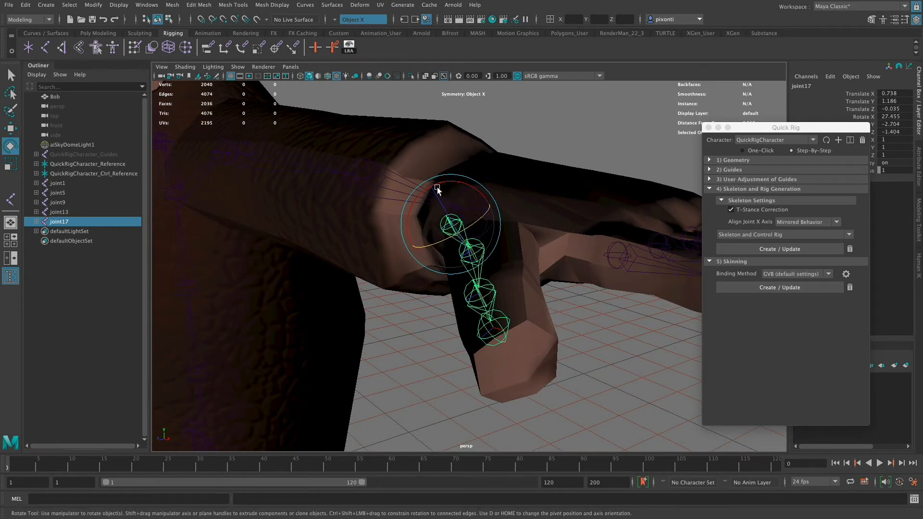
{"action": "left_click_drag", "start_coordinate": [437, 188], "coordinate": [521, 251]}
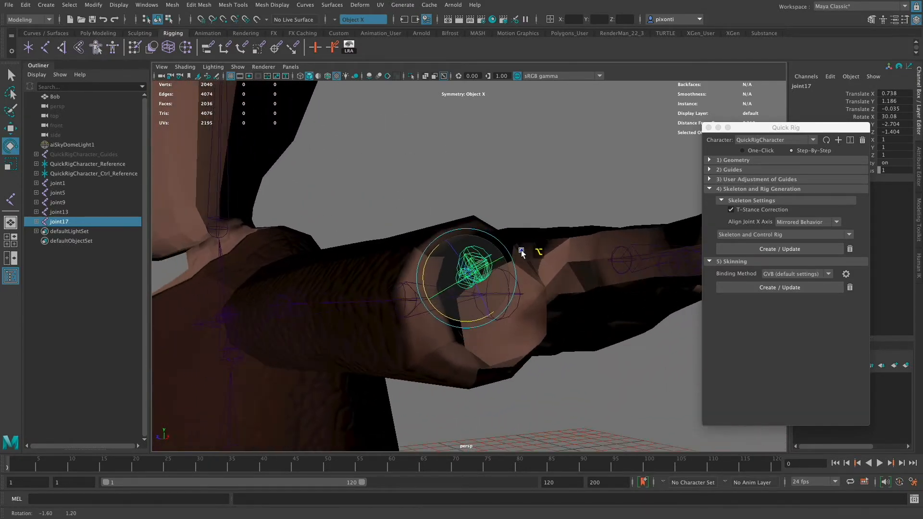
{"action": "left_click_drag", "start_coordinate": [432, 251], "coordinate": [430, 255]}
- Angle the thumb's root joint to centre the chain in the mesh, with Rotate Y about 1.276 and Z about -7.268
{"action": "left_click_drag", "start_coordinate": [488, 258], "coordinate": [614, 243], "text": "alt"}
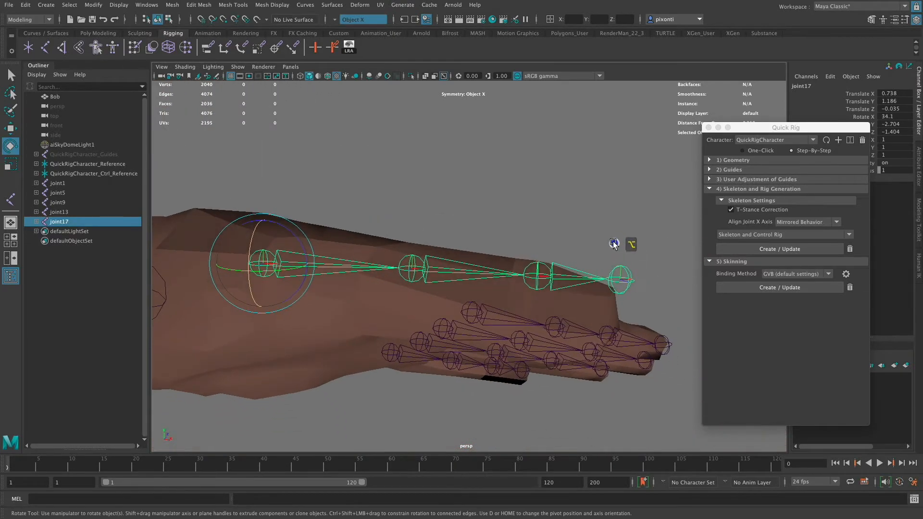
{"action": "left_click_drag", "start_coordinate": [288, 231], "coordinate": [295, 234]}
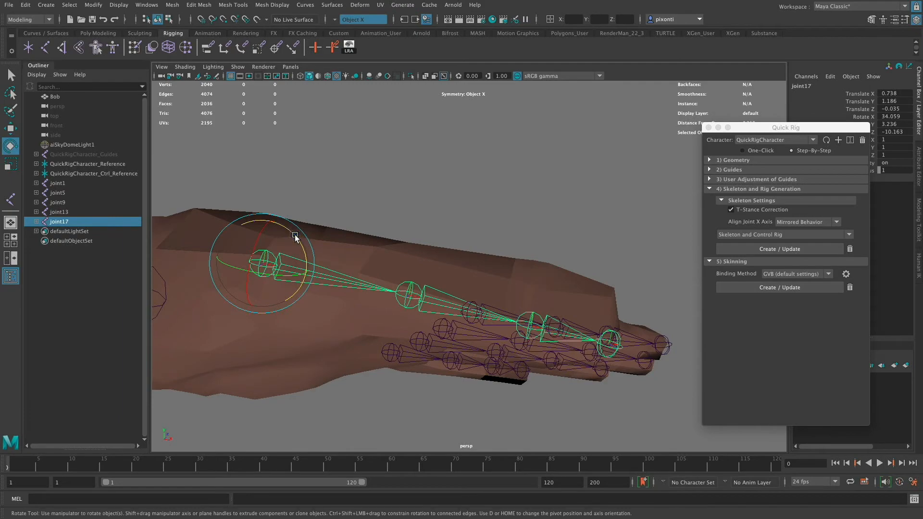
{"action": "left_click_drag", "start_coordinate": [622, 294], "coordinate": [635, 304], "text": "alt"}
{"action": "left_click_drag", "start_coordinate": [288, 226], "coordinate": [289, 226]}
{"action": "left_click_drag", "start_coordinate": [620, 288], "coordinate": [586, 345], "text": "alt"}
- Inspect the translate channels of each thumb joint from the root to the tip
{"action": "left_click", "coordinate": [457, 342]}
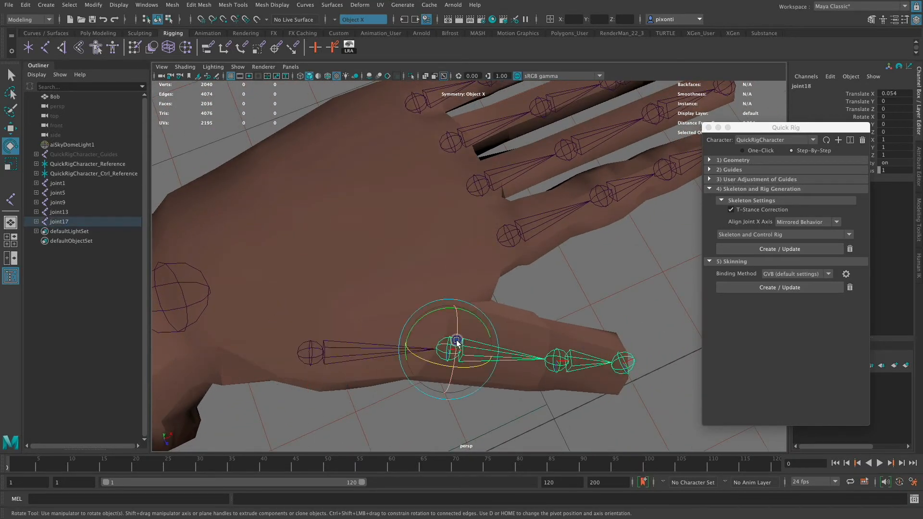
{"action": "left_click", "coordinate": [899, 93]}
{"action": "left_click", "coordinate": [861, 94]}
{"action": "key", "text": "w"}
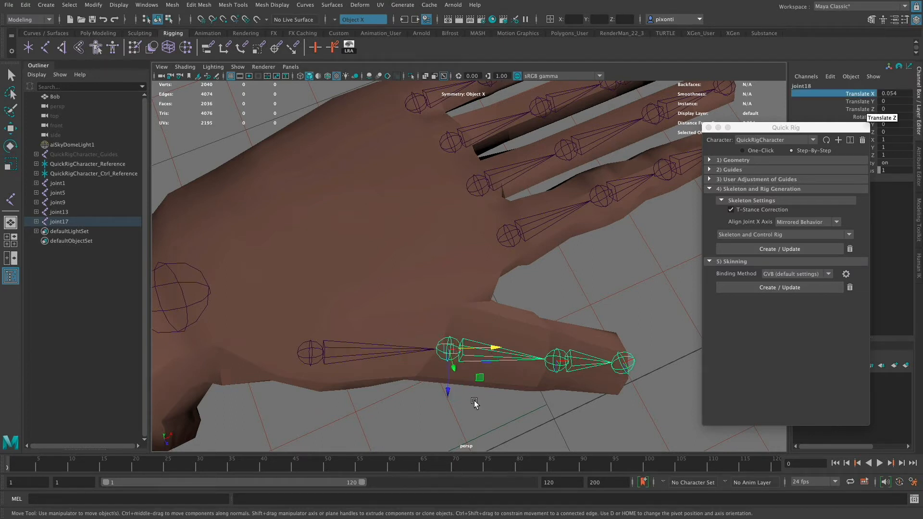
{"action": "left_click", "coordinate": [318, 356]}
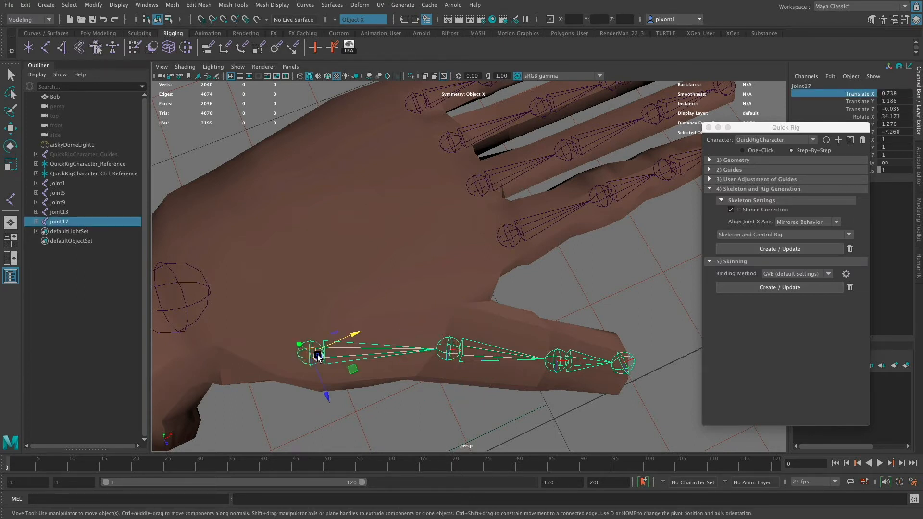
{"action": "left_click", "coordinate": [449, 351]}
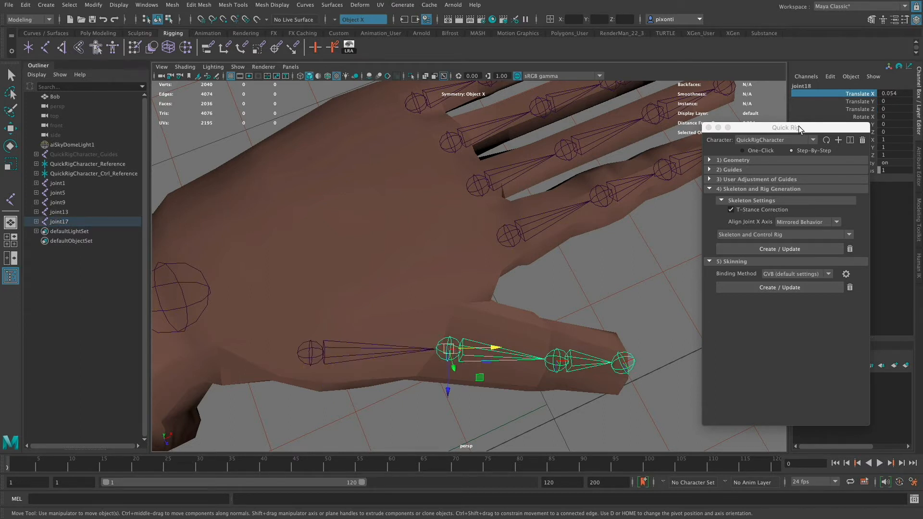
{"action": "left_click", "coordinate": [551, 367]}
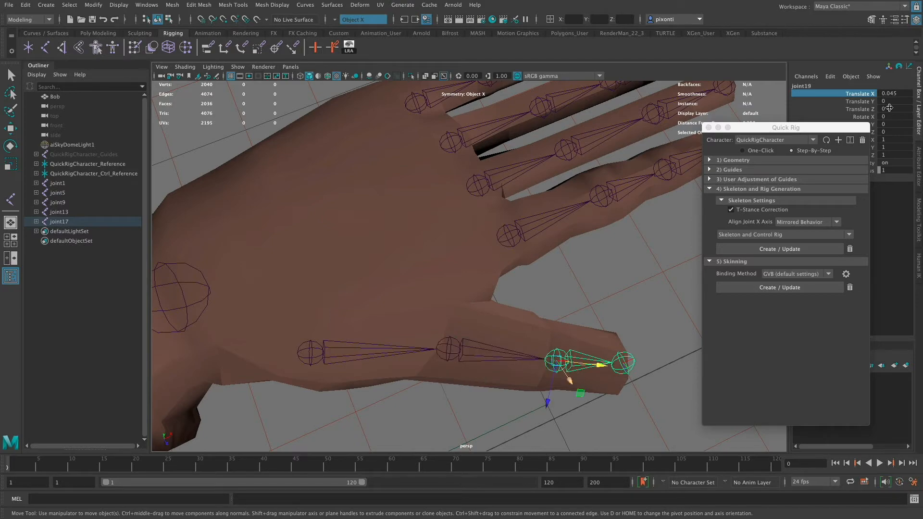
{"action": "left_click", "coordinate": [622, 368]}
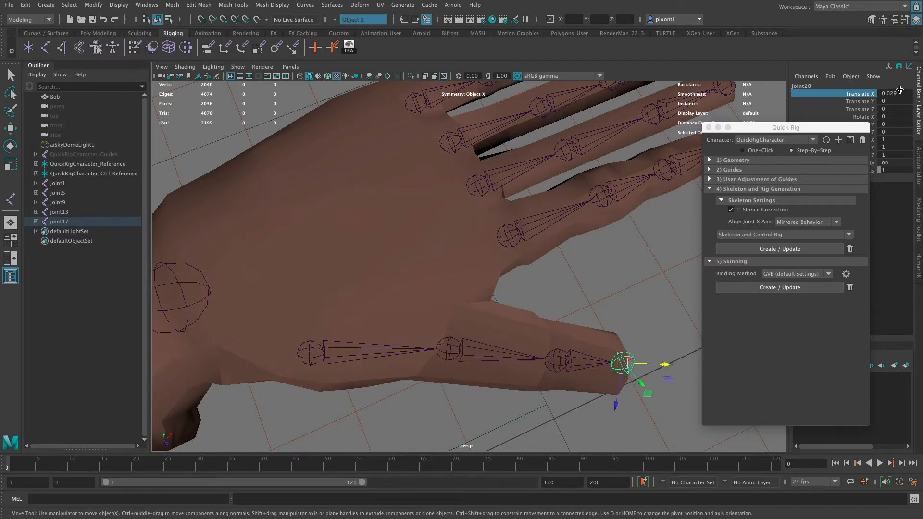
- Try shifting the thumb's second joint along its Z axis, and undo the shift
{"action": "left_click_drag", "start_coordinate": [644, 376], "coordinate": [630, 360], "text": "alt"}
{"action": "middle_click_drag", "start_coordinate": [630, 360], "coordinate": [605, 318], "text": "alt"}
{"action": "left_click_drag", "start_coordinate": [605, 318], "coordinate": [528, 306], "text": "alt"}
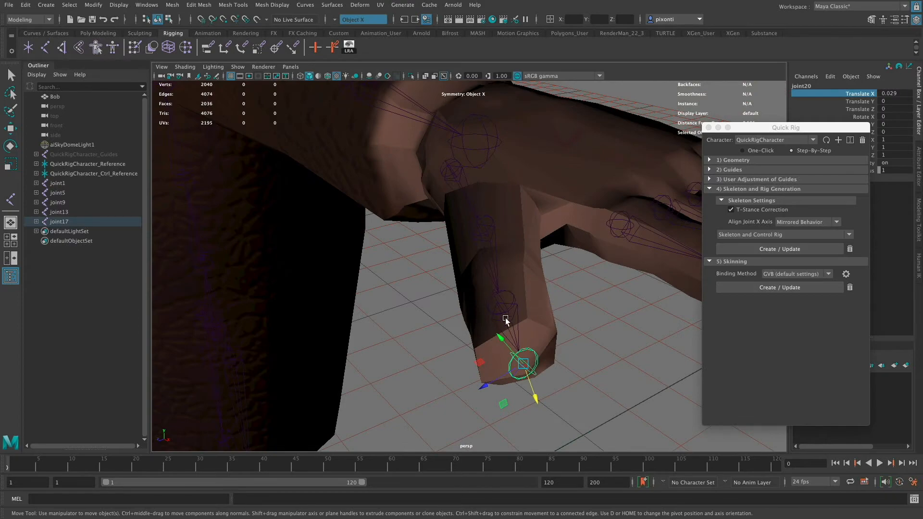
{"action": "scroll", "coordinate": [475, 184], "scroll_direction": "down", "scroll_amount": 4}
{"action": "left_click_drag", "start_coordinate": [475, 184], "coordinate": [478, 186], "text": "alt"}
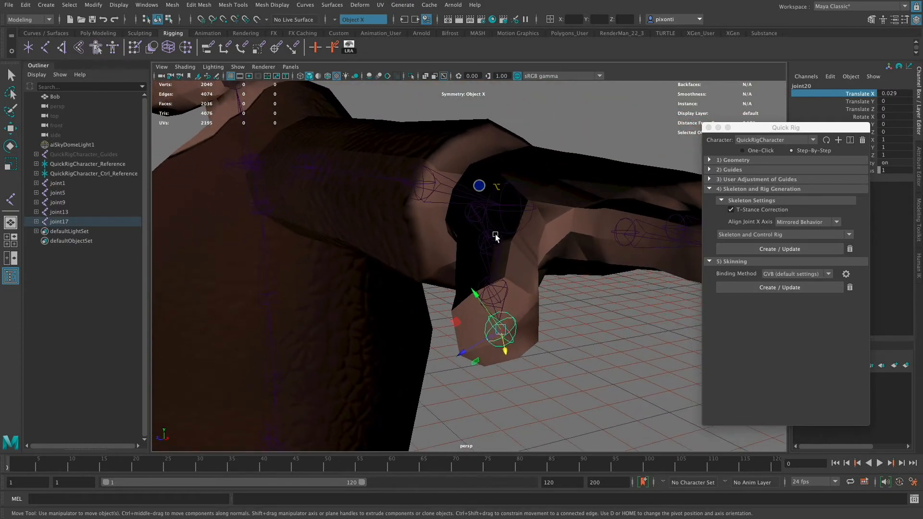
{"action": "left_click", "coordinate": [497, 236]}
{"action": "left_click_drag", "start_coordinate": [526, 268], "coordinate": [635, 300], "text": "alt"}
{"action": "left_click_drag", "start_coordinate": [407, 283], "coordinate": [404, 310]}
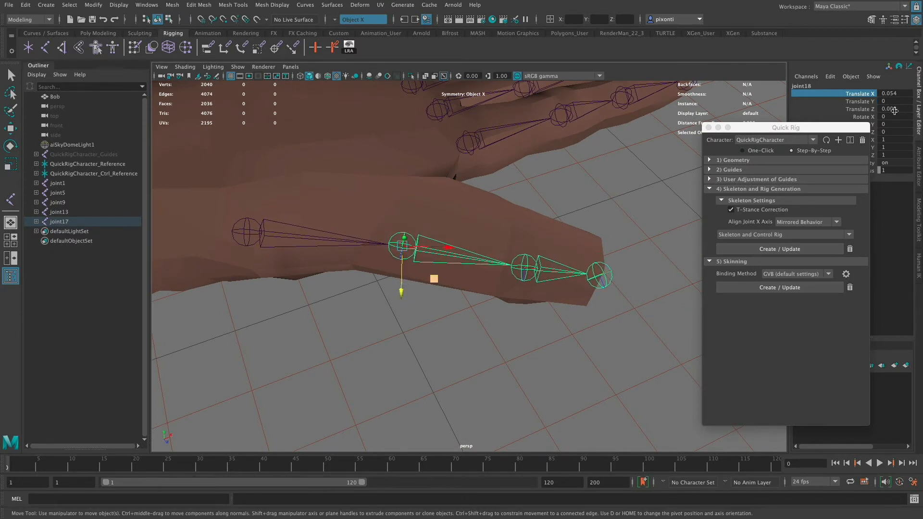
{"action": "key", "text": "super+z"}
- Move the thumb's end joint along its bone to a Translate X of about 0.03
{"action": "left_click_drag", "start_coordinate": [480, 310], "coordinate": [490, 334], "text": "alt"}
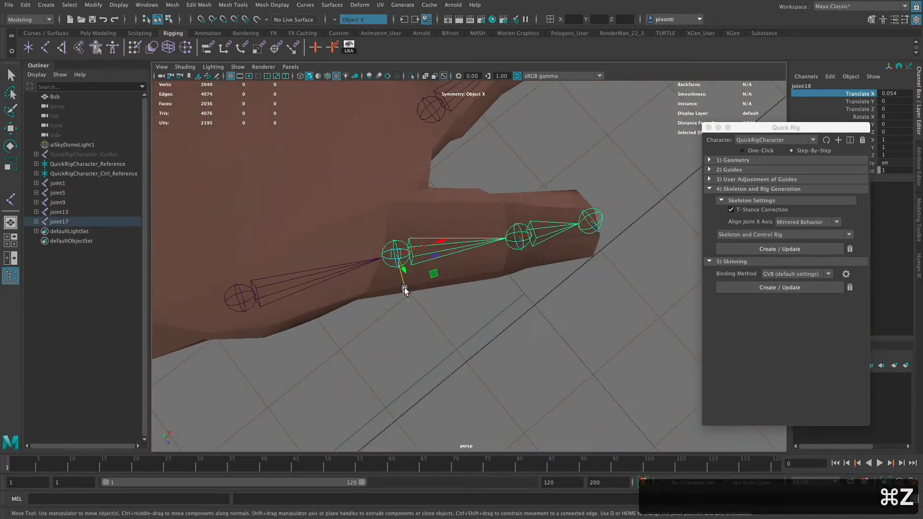
{"action": "left_click_drag", "start_coordinate": [404, 284], "coordinate": [595, 290]}
{"action": "key", "text": "Down"}
{"action": "left_click", "coordinate": [595, 290]}
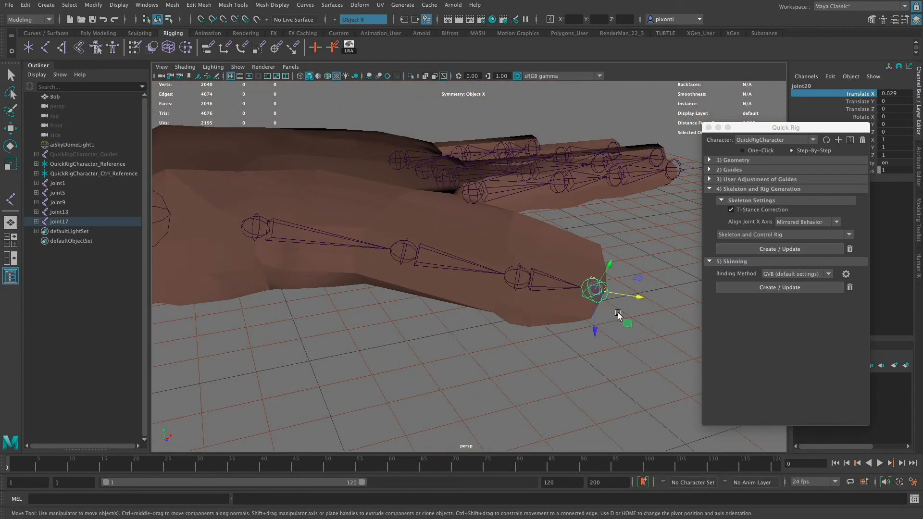
{"action": "left_click_drag", "start_coordinate": [619, 328], "coordinate": [618, 336], "text": "alt"}
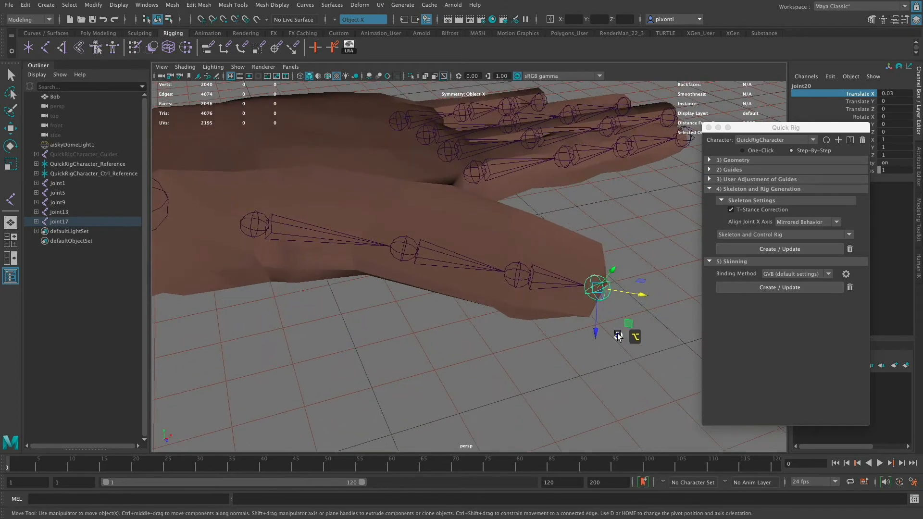
- Inspect the translate channels of the thumb's joints again, from the third joint back to the root
{"action": "left_click", "coordinate": [525, 276]}
{"action": "left_click", "coordinate": [514, 278]}
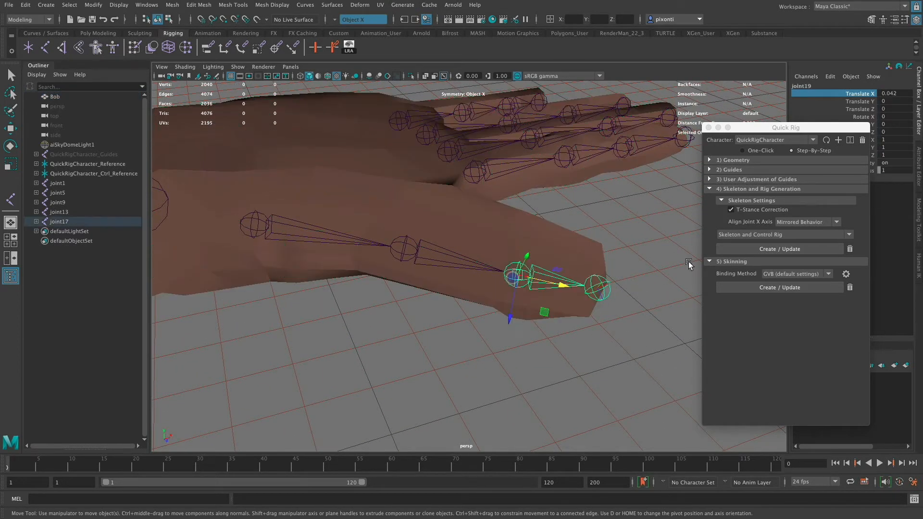
{"action": "left_click", "coordinate": [409, 250]}
{"action": "left_click", "coordinate": [455, 366]}
{"action": "left_click", "coordinate": [263, 225]}
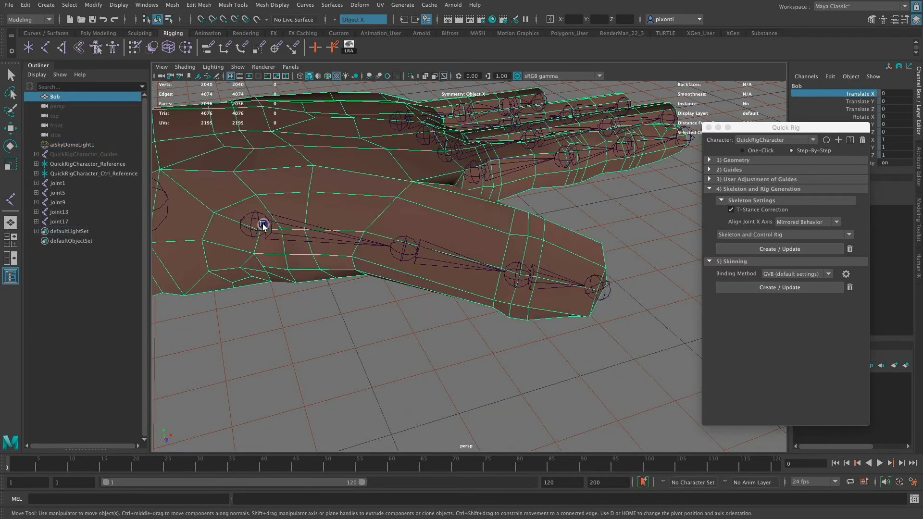
{"action": "left_click", "coordinate": [264, 224]}
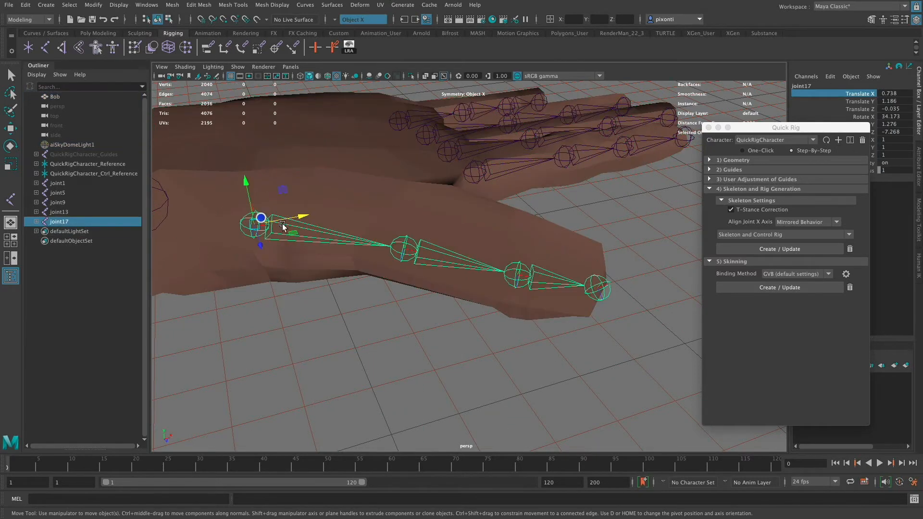
- Set the Move tool's axis orientation to Component and check the manipulator direction on each thumb joint out to the tip
{"action": "key", "text": "w"}
{"action": "left_click", "coordinate": [259, 224]}
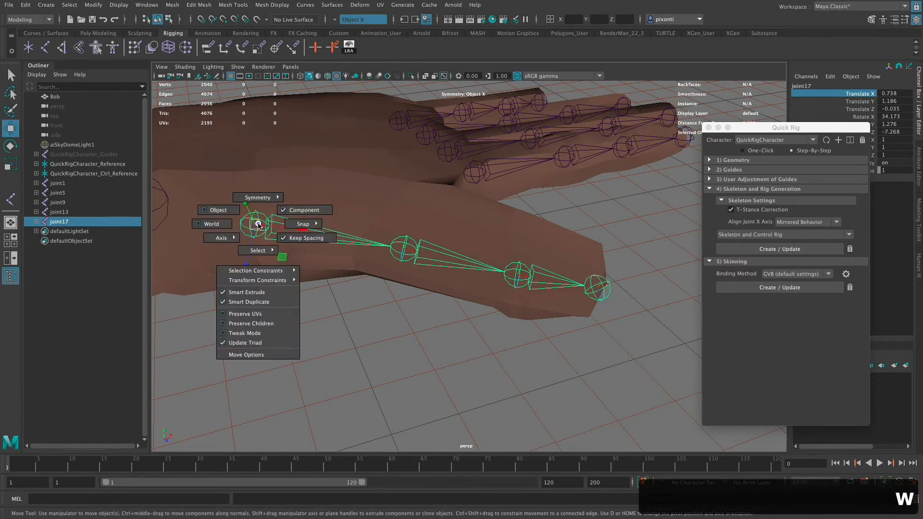
{"action": "left_click", "coordinate": [319, 211]}
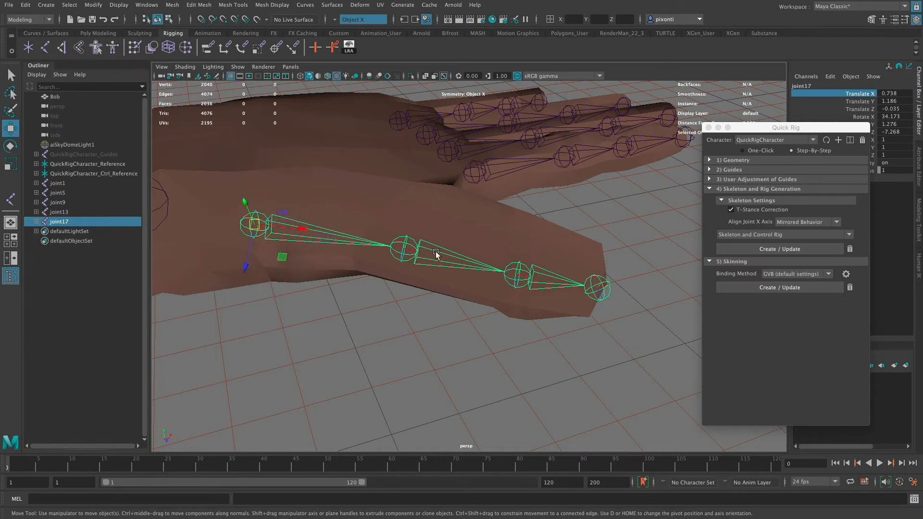
{"action": "left_click", "coordinate": [412, 244]}
{"action": "left_click", "coordinate": [533, 280]}
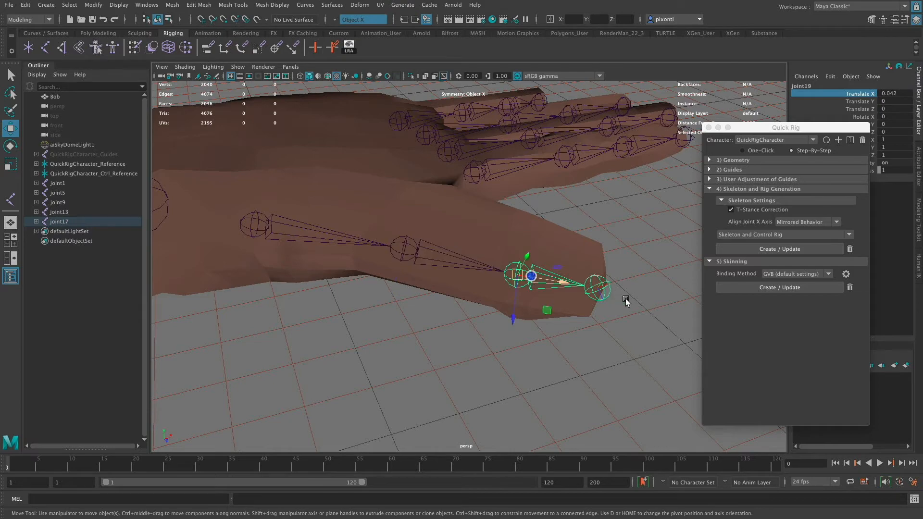
{"action": "left_click", "coordinate": [600, 290]}
{"action": "left_click_drag", "start_coordinate": [612, 326], "coordinate": [647, 356], "text": "alt"}
{"action": "left_click_drag", "start_coordinate": [556, 345], "coordinate": [573, 326], "text": "alt"}
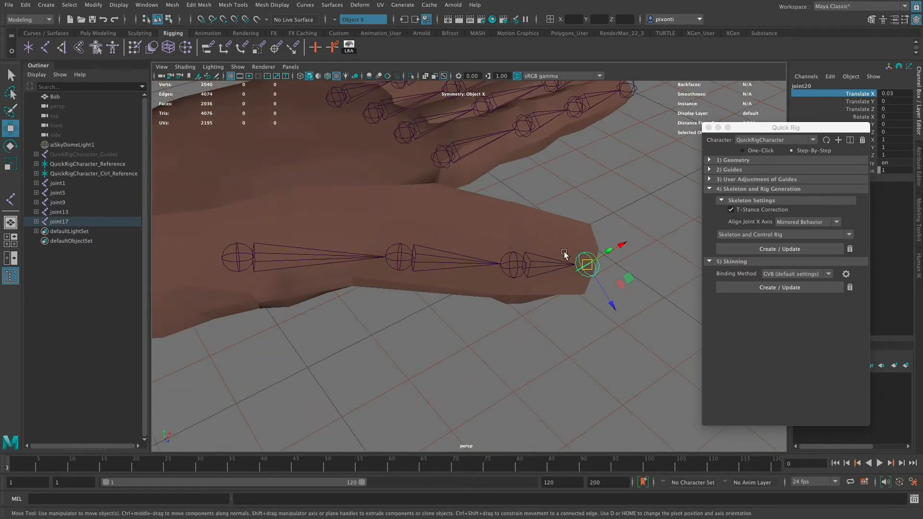
- Select the bending joints of the thumb and all four finger chains together
{"action": "left_click_drag", "start_coordinate": [611, 231], "coordinate": [531, 299], "text": "alt"}
{"action": "right_click_drag", "start_coordinate": [532, 298], "coordinate": [433, 284], "text": "alt"}
{"action": "key", "text": "q"}
{"action": "left_click", "coordinate": [316, 260]}
{"action": "left_click", "coordinate": [386, 298], "text": "shift"}
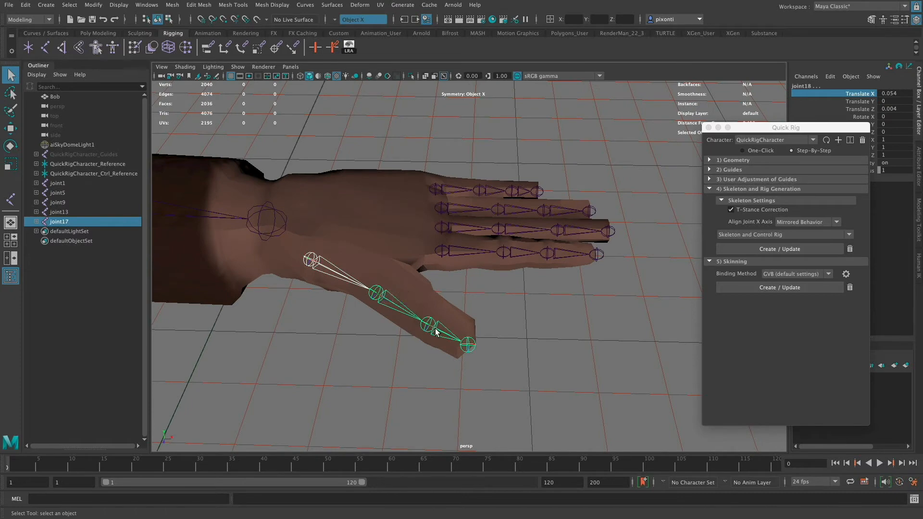
{"action": "left_click", "coordinate": [470, 345], "text": "shift"}
{"action": "left_click", "coordinate": [456, 194], "text": "shift"}
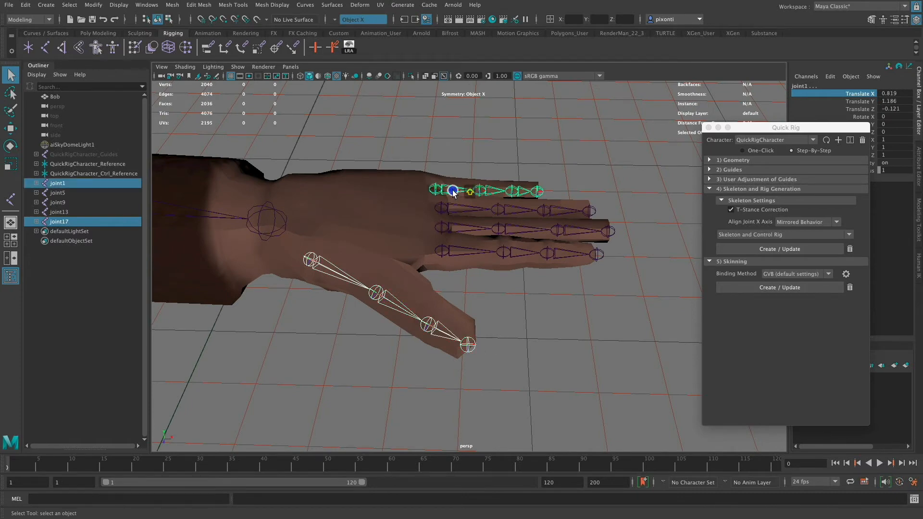
{"action": "left_click", "coordinate": [486, 192], "text": "shift"}
{"action": "left_click", "coordinate": [518, 193], "text": "shift"}
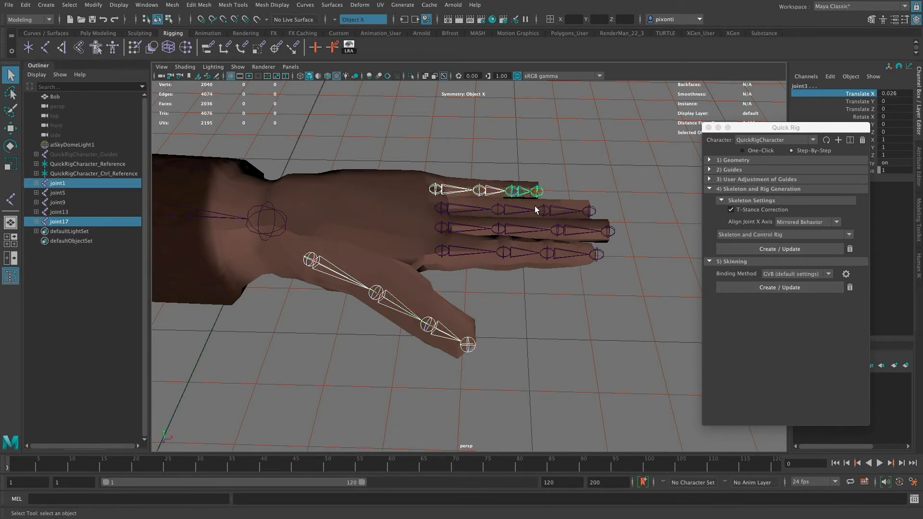
{"action": "left_click", "coordinate": [524, 215], "text": "shift"}
{"action": "left_click", "coordinate": [524, 212], "text": "shift"}
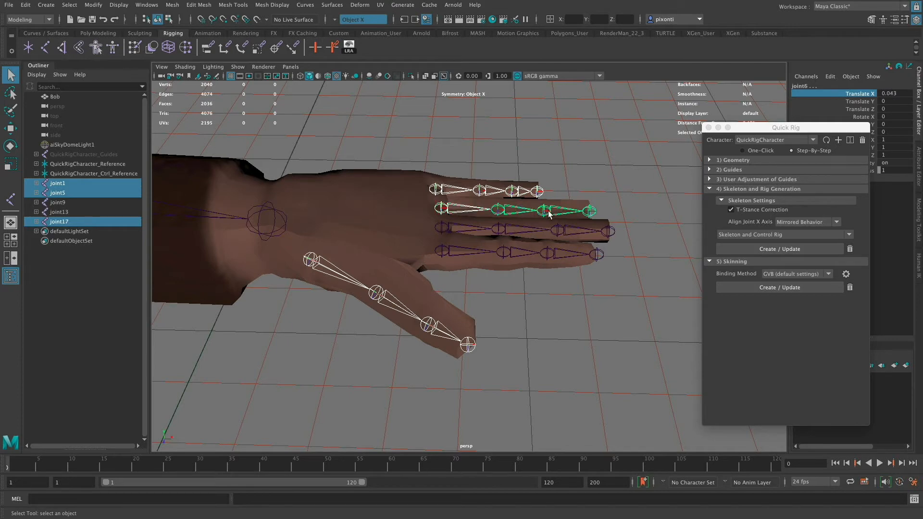
{"action": "left_click", "coordinate": [545, 214], "text": "shift"}
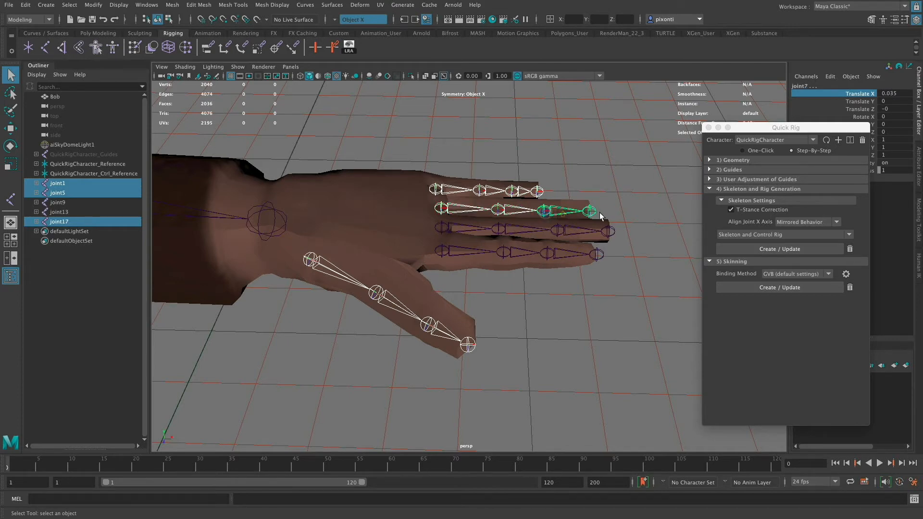
{"action": "left_click", "coordinate": [445, 228], "text": "shift"}
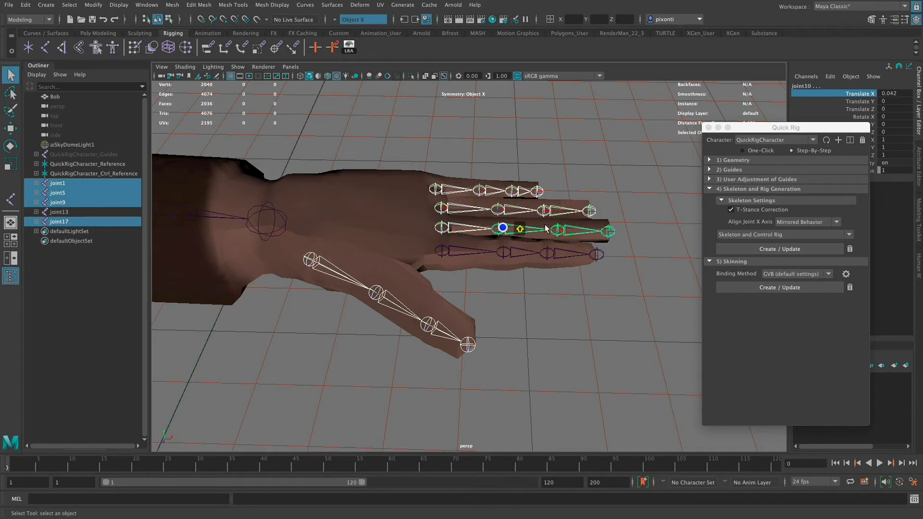
{"action": "left_click", "coordinate": [444, 254], "text": "shift"}
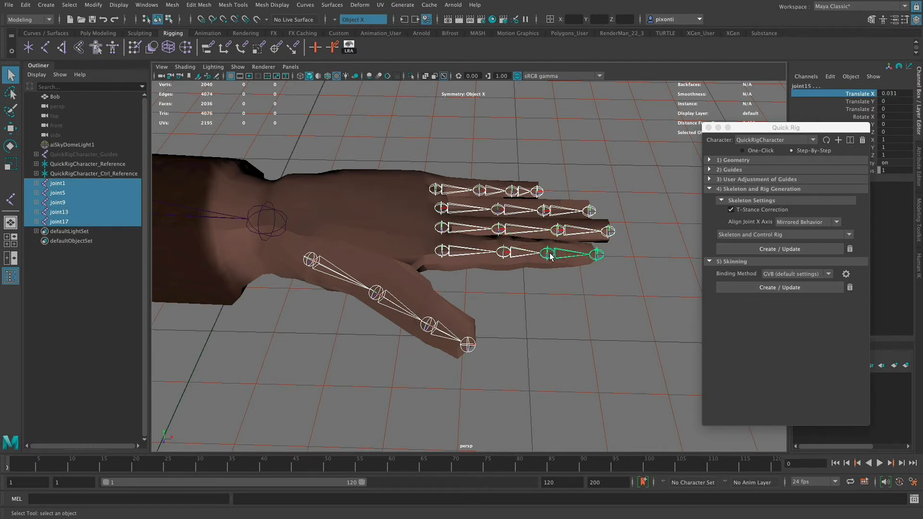
- Test-curl the selected finger and thumb joints with Rotate Z about -48.7, and undo the rotations
{"action": "key", "text": "e"}
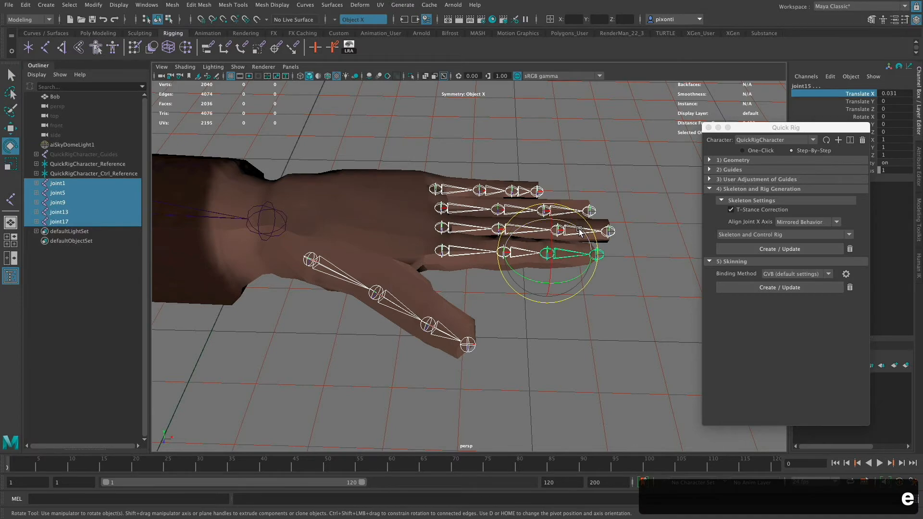
{"action": "left_click_drag", "start_coordinate": [579, 233], "coordinate": [655, 371]}
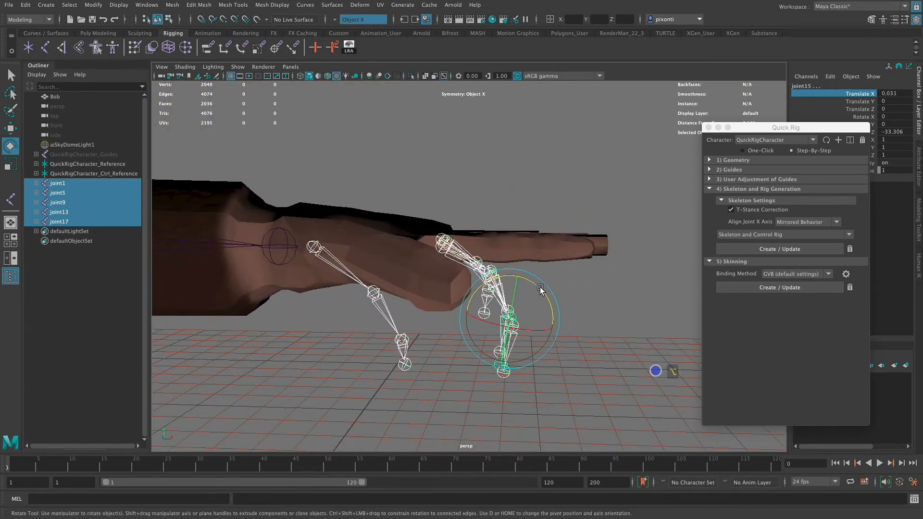
{"action": "left_click_drag", "start_coordinate": [540, 288], "coordinate": [524, 341]}
{"action": "key", "text": "super+z"}
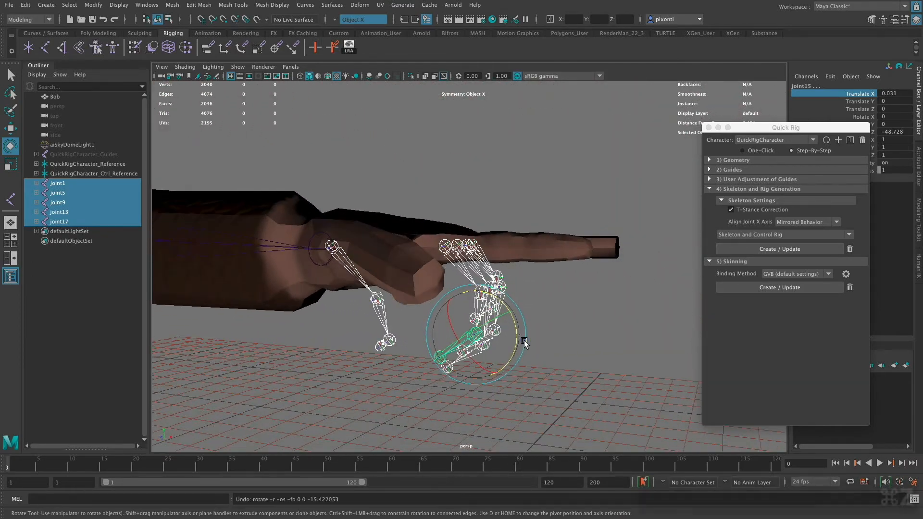
{"action": "key", "text": "super+z"}
{"action": "key", "text": "super+z"}
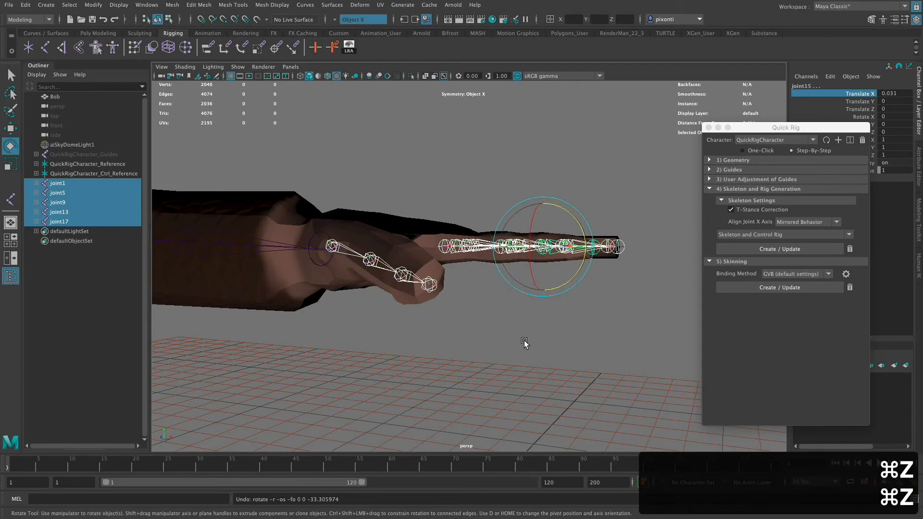
- Examine the joint chains inside the hand, and view the whole character from the front
{"action": "left_click_drag", "start_coordinate": [579, 305], "coordinate": [610, 324], "text": "alt"}
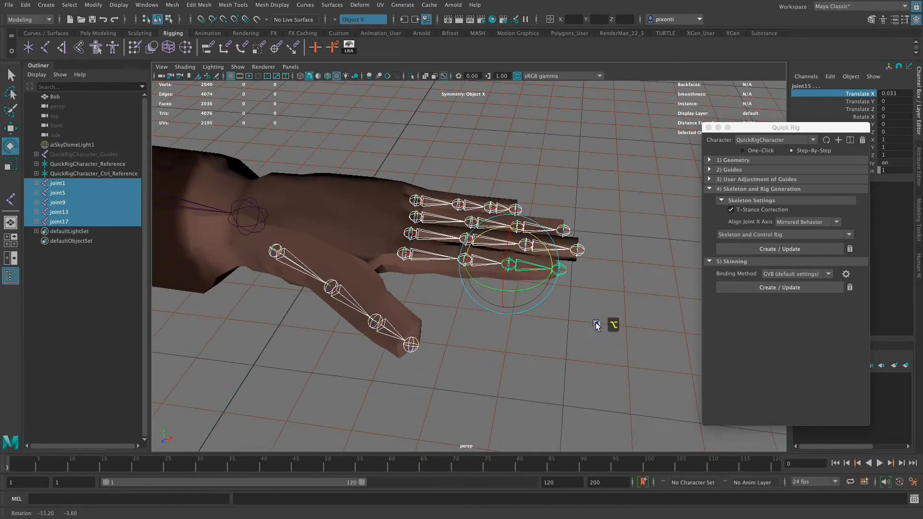
{"action": "left_click_drag", "start_coordinate": [579, 295], "coordinate": [577, 317], "text": "alt"}
{"action": "right_click_drag", "start_coordinate": [577, 318], "coordinate": [670, 307], "text": "alt"}
{"action": "middle_click_drag", "start_coordinate": [418, 334], "coordinate": [519, 359], "text": "alt"}
{"action": "middle_click_drag", "start_coordinate": [451, 299], "coordinate": [255, 297], "text": "alt"}
{"action": "left_click_drag", "start_coordinate": [494, 321], "coordinate": [511, 328], "text": "alt"}
{"action": "middle_click_drag", "start_coordinate": [477, 324], "coordinate": [553, 306], "text": "alt"}
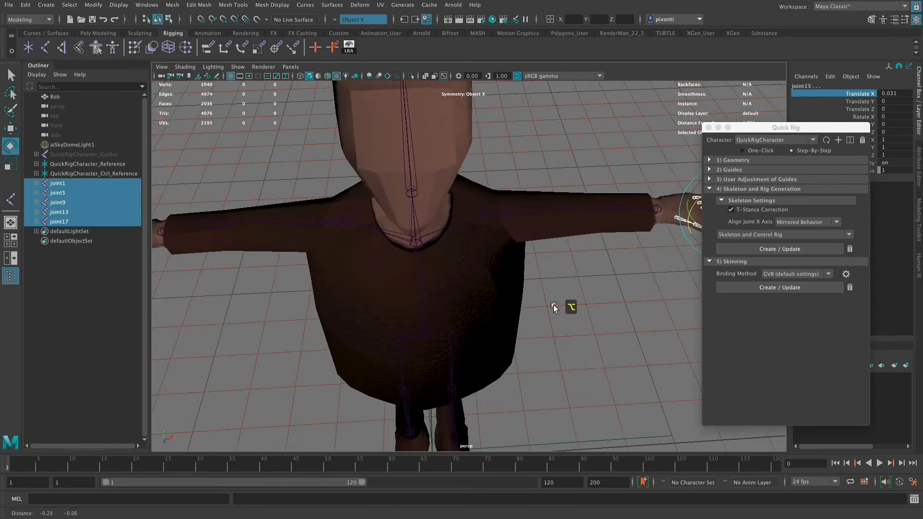
{"action": "right_click_drag", "start_coordinate": [506, 313], "coordinate": [487, 328], "text": "alt"}
{"action": "middle_click_drag", "start_coordinate": [498, 323], "coordinate": [495, 332], "text": "alt"}
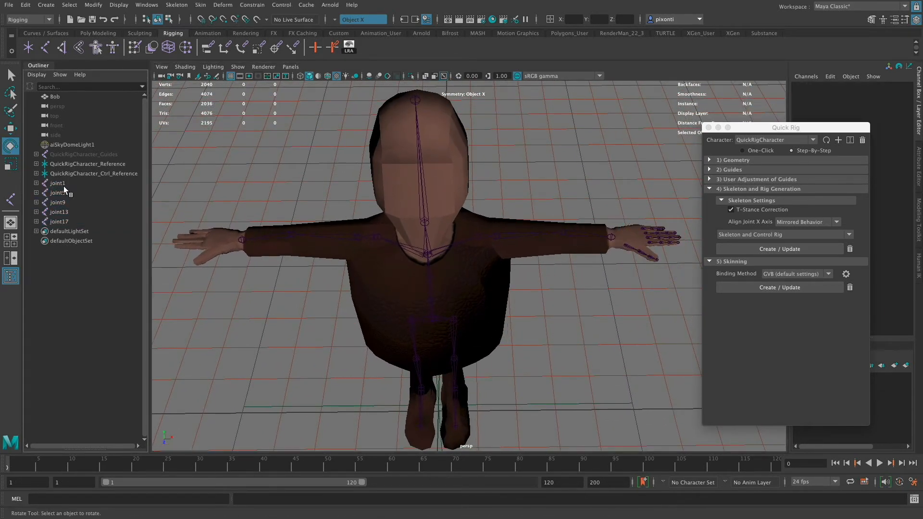
- Expand the joint1 hierarchy down to its end joint and rename the root joint L_pinky
{"action": "left_click", "coordinate": [64, 184]}
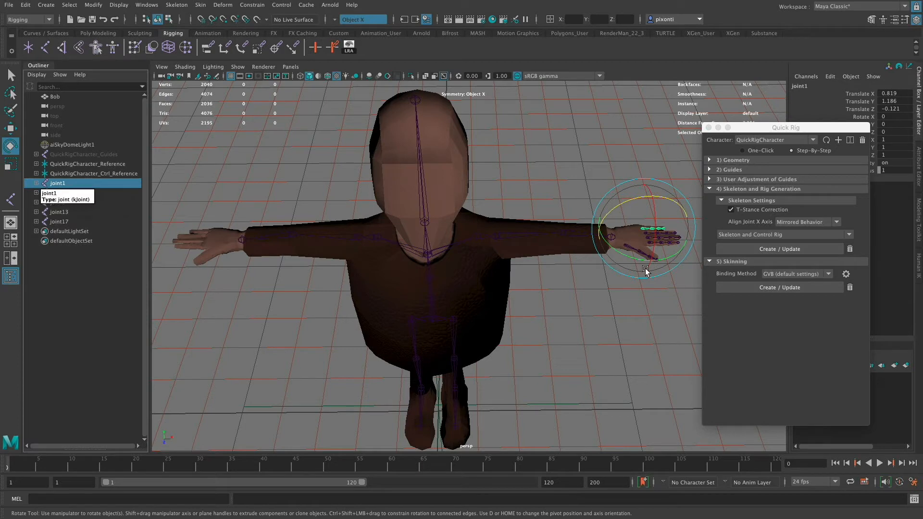
{"action": "left_click", "coordinate": [36, 184]}
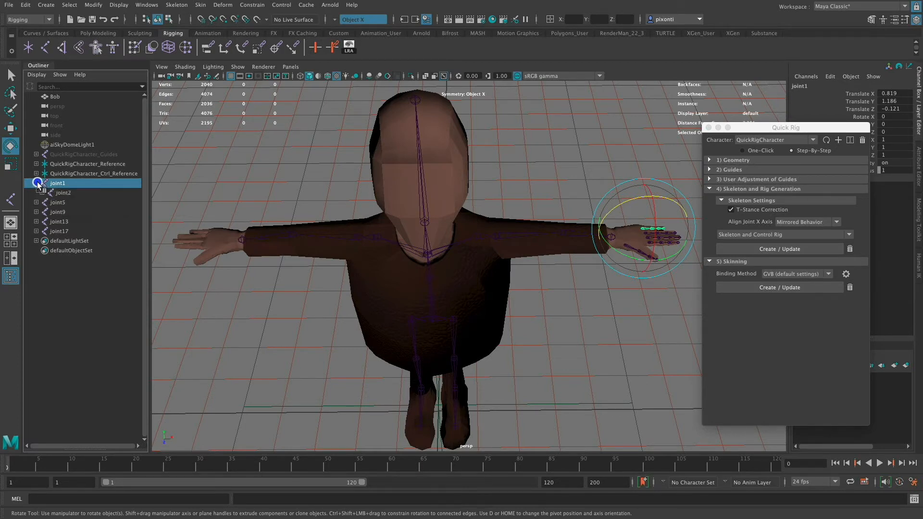
{"action": "left_click", "coordinate": [41, 192]}
{"action": "left_click", "coordinate": [47, 202]}
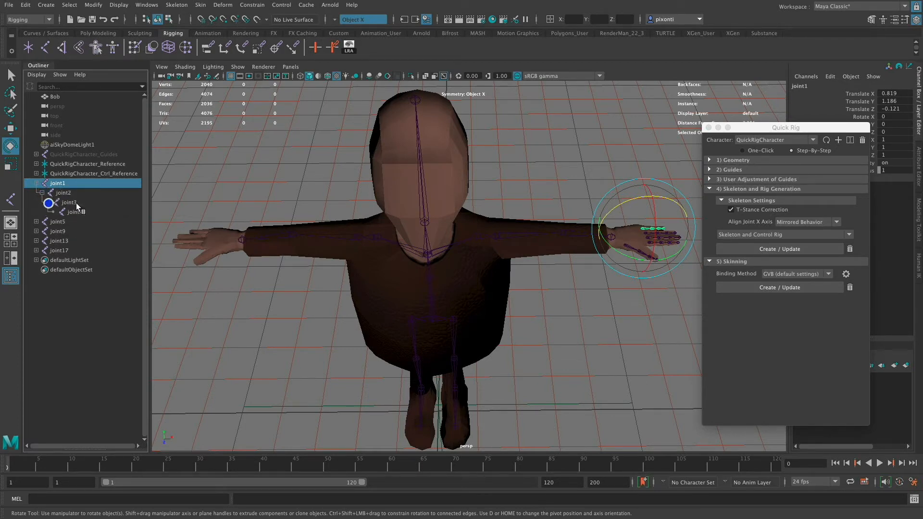
{"action": "double_click", "coordinate": [58, 184]}
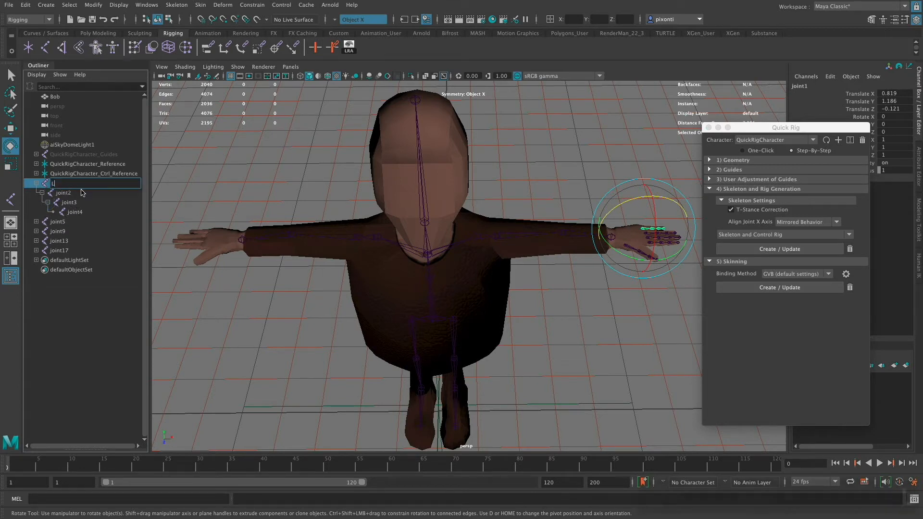
{"action": "type", "text": "L"}
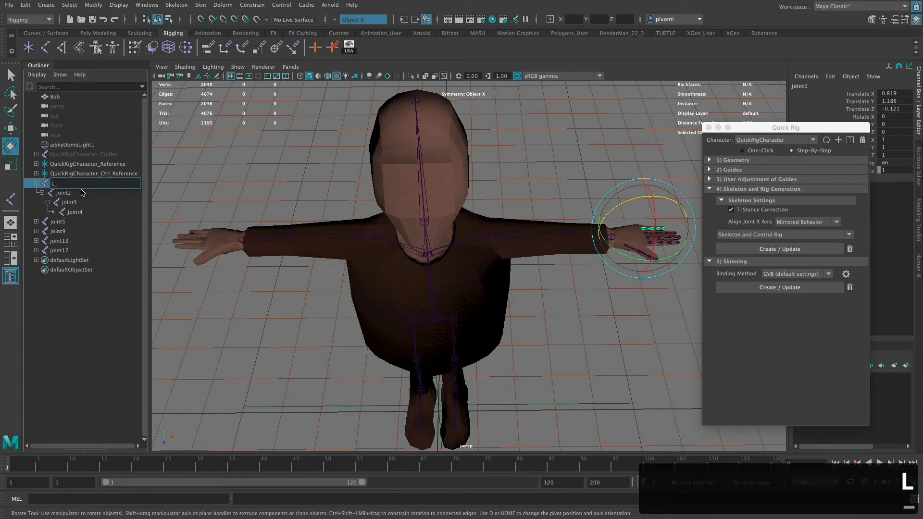
{"action": "type", "text": "_pinky"}
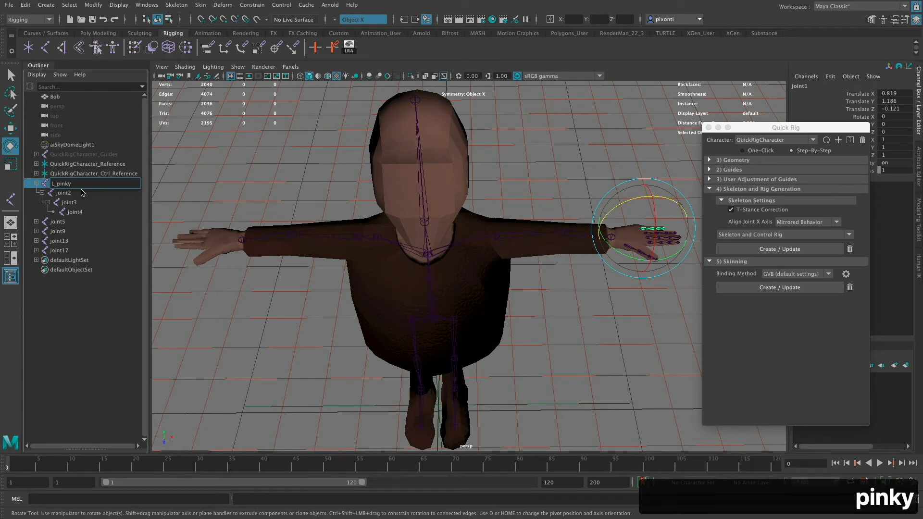
{"action": "key", "text": "Return"}
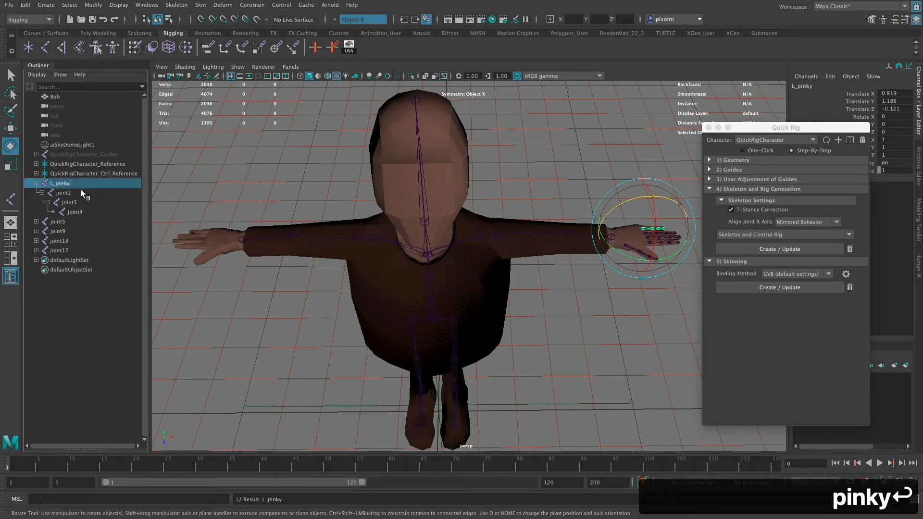
- Add the suffix Base to the pinky root joint's name, making it L_pinkyBase
{"action": "double_click", "coordinate": [71, 184]}
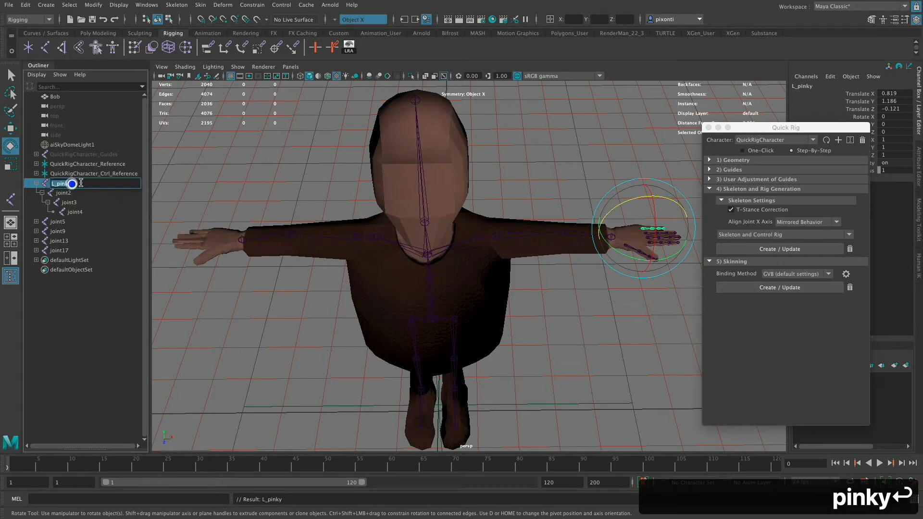
{"action": "left_click", "coordinate": [78, 183]}
{"action": "type", "text": "_"}
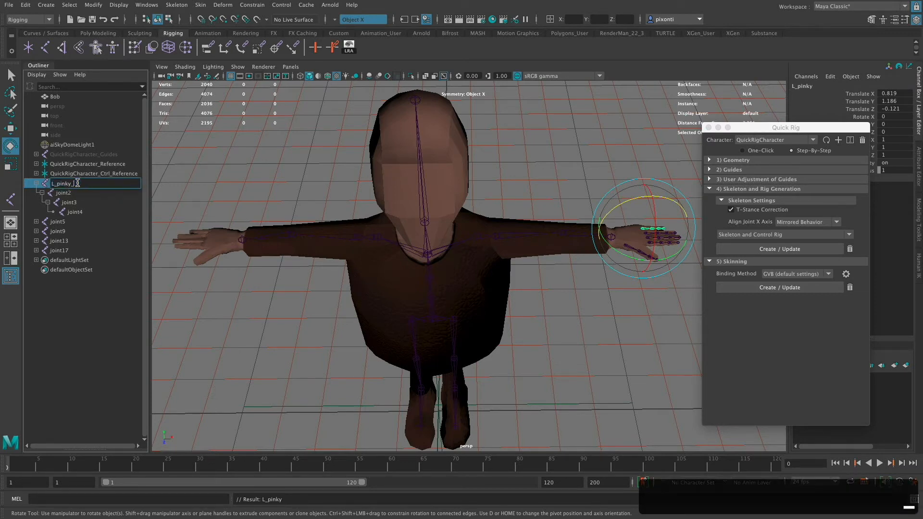
{"action": "key", "text": "BackSpace"}
{"action": "type", "text": "Base"}
{"action": "key", "text": "Return"}
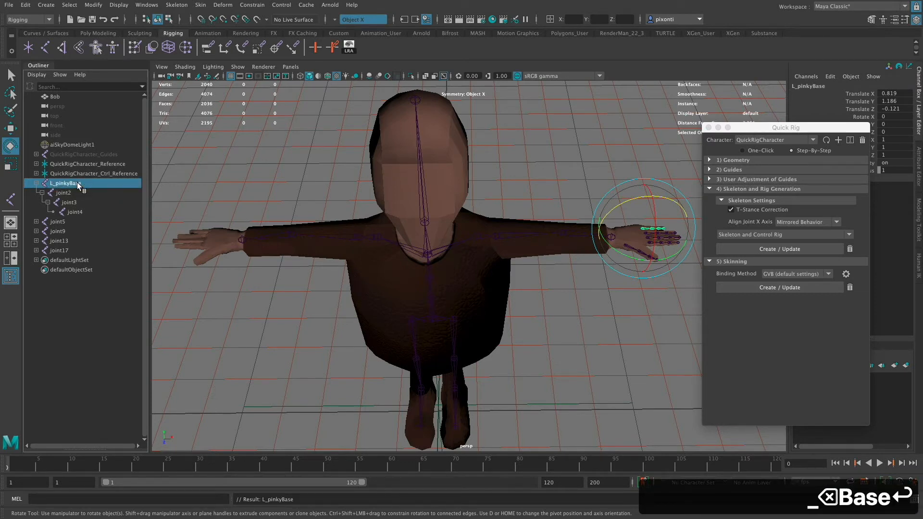
- Rename joint2, the child of L_pinkyBase, as L_pinkyMid, reusing the base joint's copied name
{"action": "double_click", "coordinate": [73, 181]}
{"action": "key", "text": "super+c"}
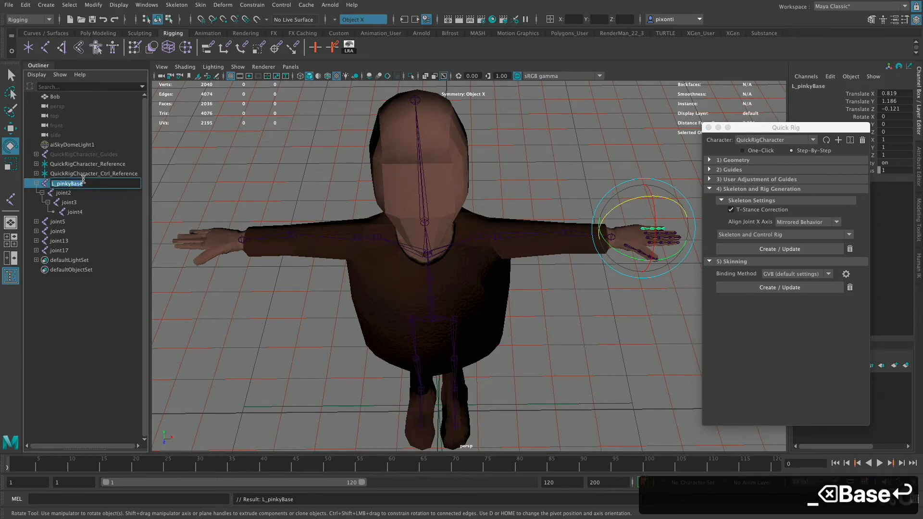
{"action": "double_click", "coordinate": [69, 193]}
{"action": "key", "text": "super+v"}
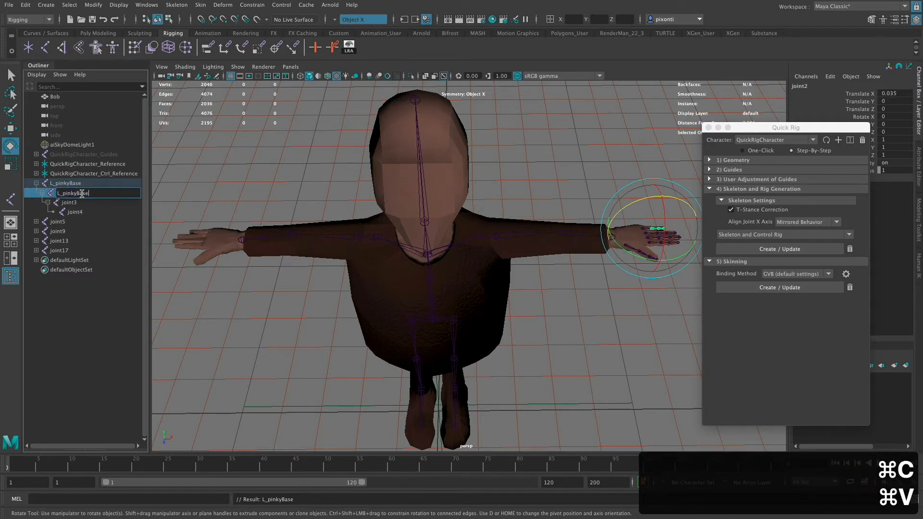
{"action": "left_click_drag", "start_coordinate": [77, 194], "coordinate": [99, 196]}
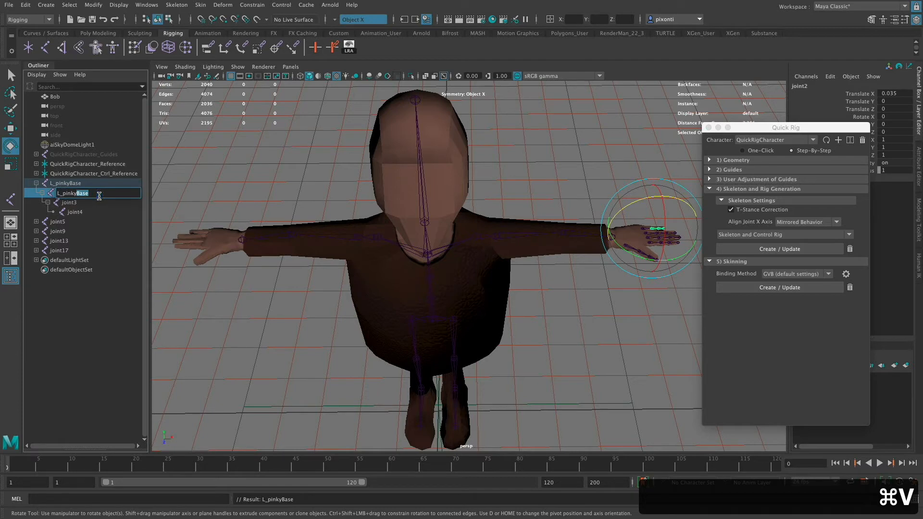
{"action": "type", "text": "mid"}
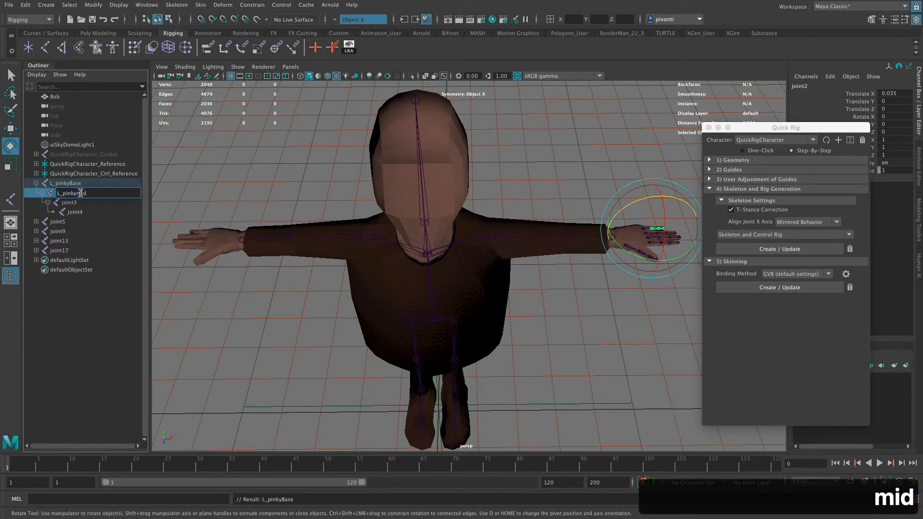
{"action": "key", "text": "BackSpace"}
{"action": "key", "text": "BackSpace"}
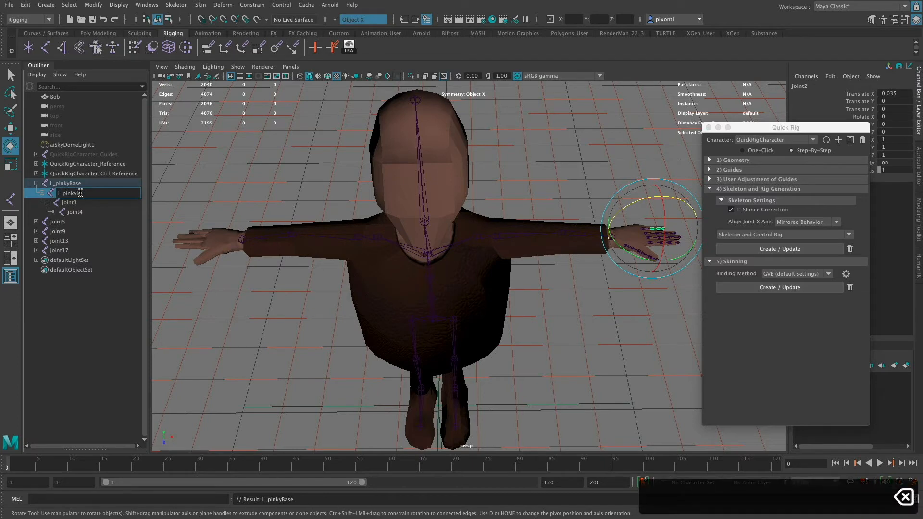
{"action": "type", "text": "M"}
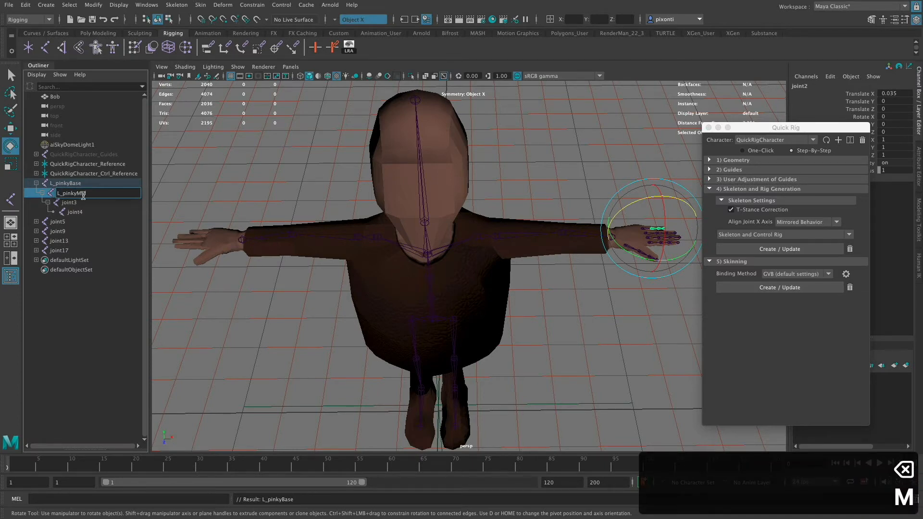
- Rename joint3, the third joint in the pinky chain, as L_pinkyDist
{"action": "left_click", "coordinate": [81, 204]}
{"action": "double_click", "coordinate": [79, 203]}
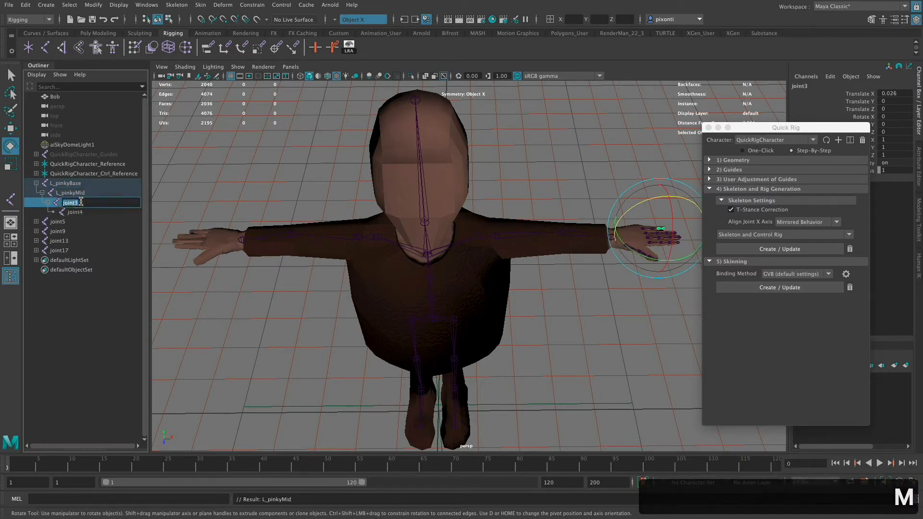
{"action": "key", "text": "super+v"}
{"action": "key", "text": "BackSpace"}
{"action": "key", "text": "BackSpace"}
{"action": "key", "text": "BackSpace"}
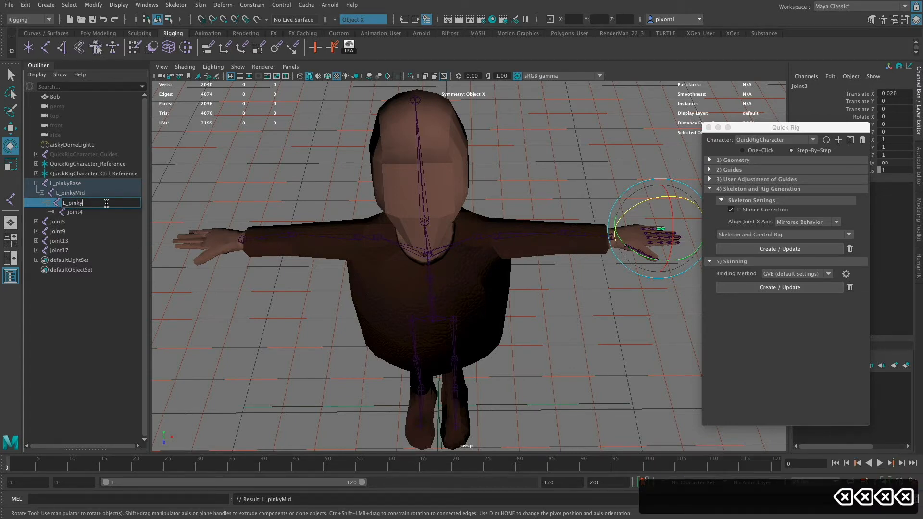
{"action": "type", "text": "D"}
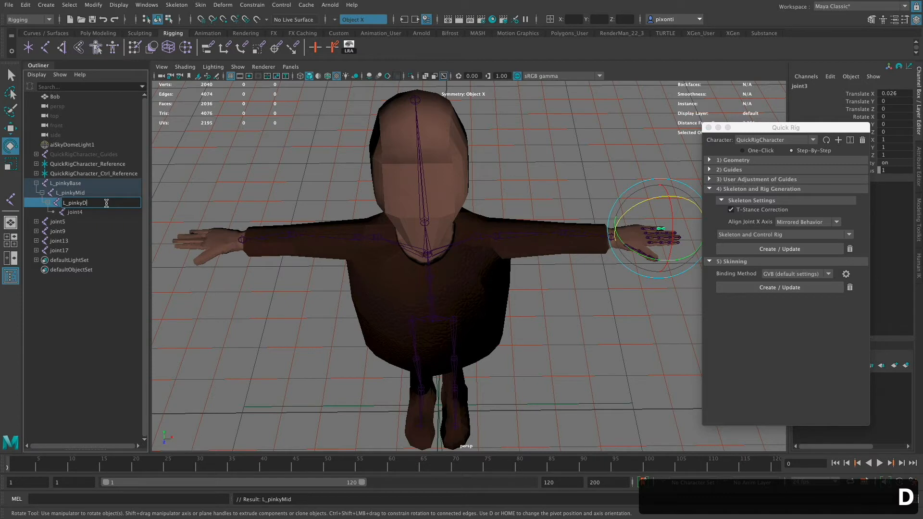
{"action": "type", "text": "ist"}
- Rename the pinky chain's tip joint, joint4, as L_pinkyEnd and collapse the L_pinkyBase hierarchy
{"action": "left_click", "coordinate": [77, 212]}
{"action": "double_click", "coordinate": [79, 212]}
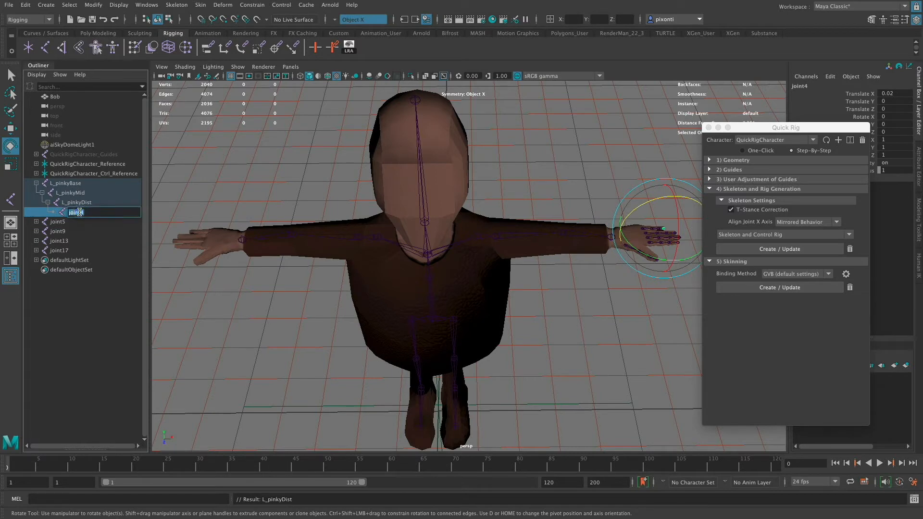
{"action": "key", "text": "super+v"}
{"action": "key", "text": "BackSpace"}
{"action": "key", "text": "BackSpace"}
{"action": "key", "text": "BackSpace"}
{"action": "key", "text": "BackSpace"}
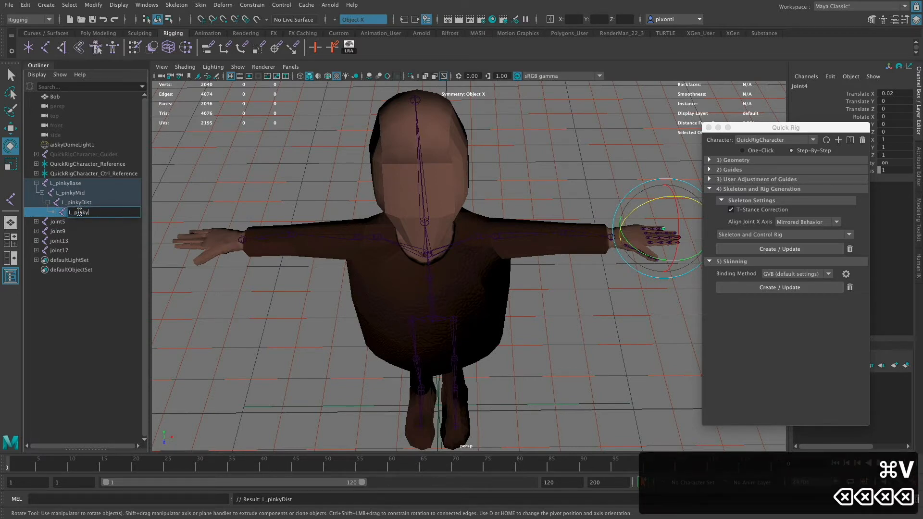
{"action": "type", "text": "End"}
{"action": "key", "text": "Return"}
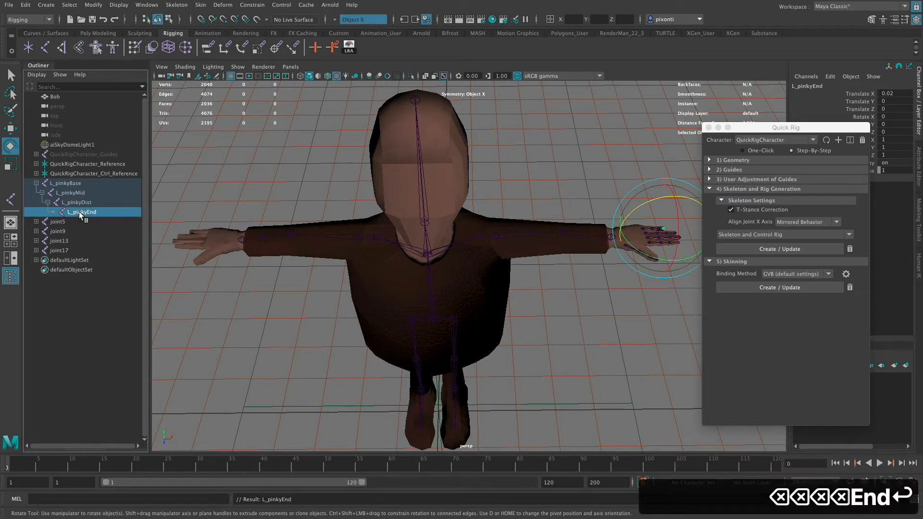
{"action": "left_click", "coordinate": [36, 183]}
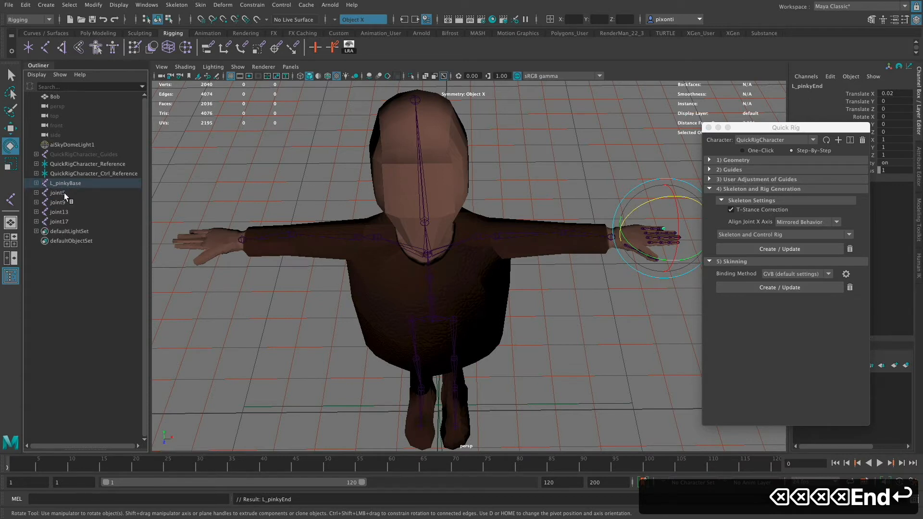
- Expand the joint5 chain and rename its root joint L_ringBase
{"action": "left_click", "coordinate": [58, 193]}
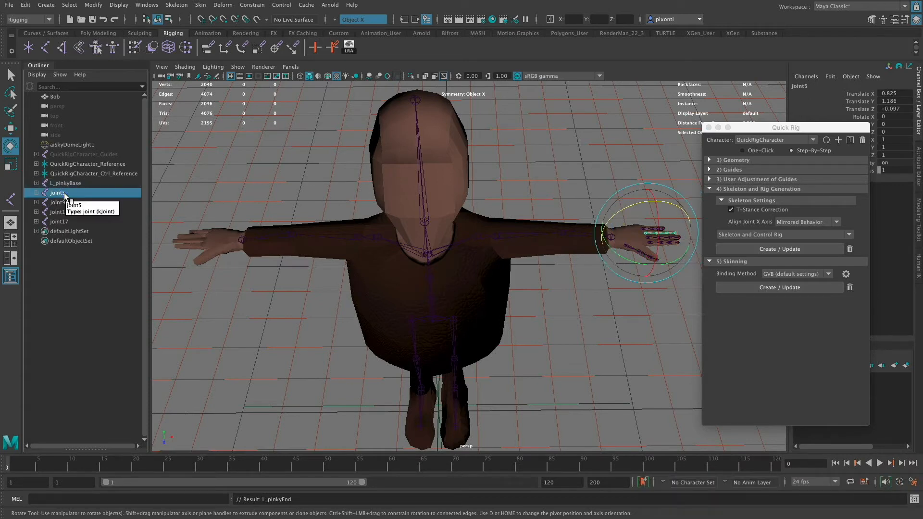
{"action": "left_click", "coordinate": [37, 193]}
{"action": "double_click", "coordinate": [64, 193]}
{"action": "key", "text": "super+v"}
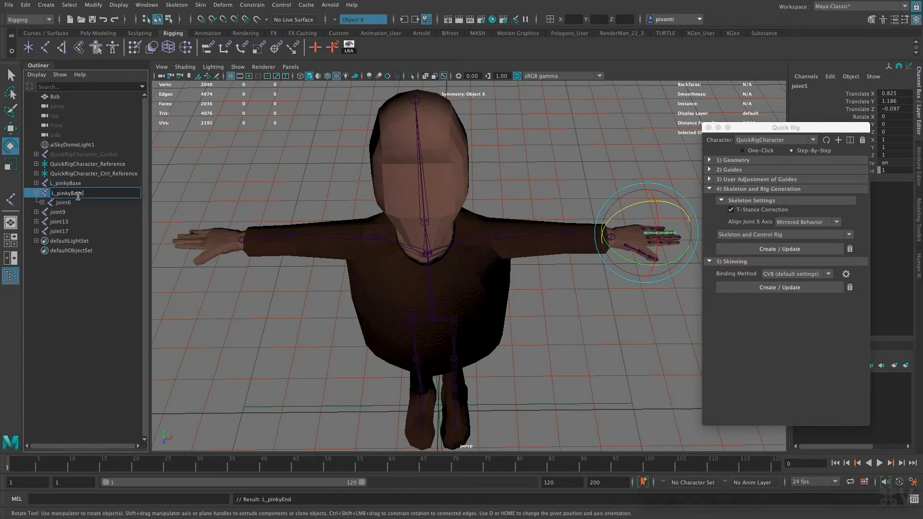
{"action": "key", "text": "Left"}
{"action": "key", "text": "Left"}
{"action": "key", "text": "Left"}
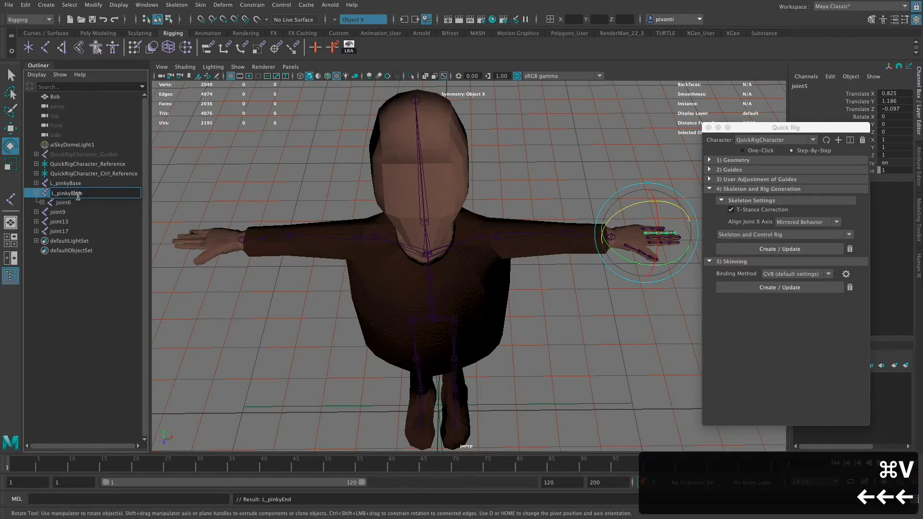
{"action": "key", "text": "BackSpace"}
{"action": "key", "text": "BackSpace"}
{"action": "key", "text": "BackSpace"}
{"action": "key", "text": "BackSpace"}
{"action": "key", "text": "BackSpace"}
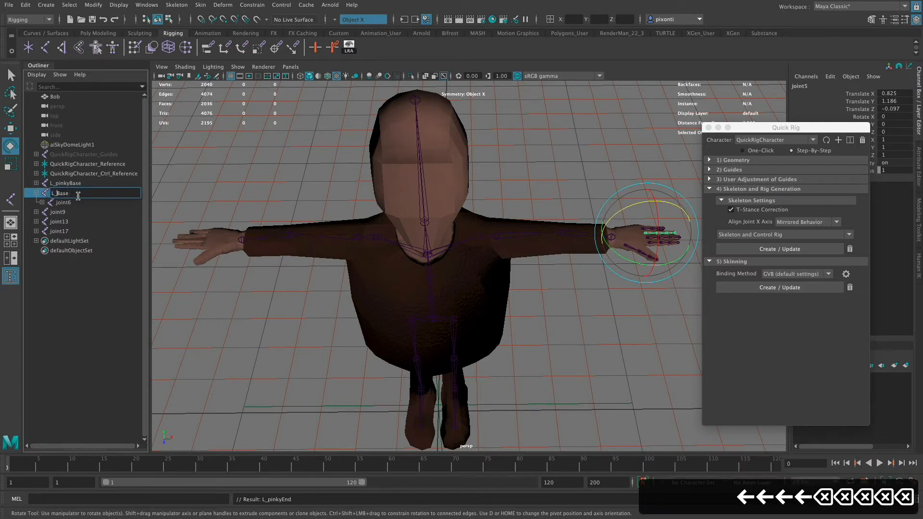
{"action": "type", "text": "ring"}
{"action": "key", "text": "Return"}
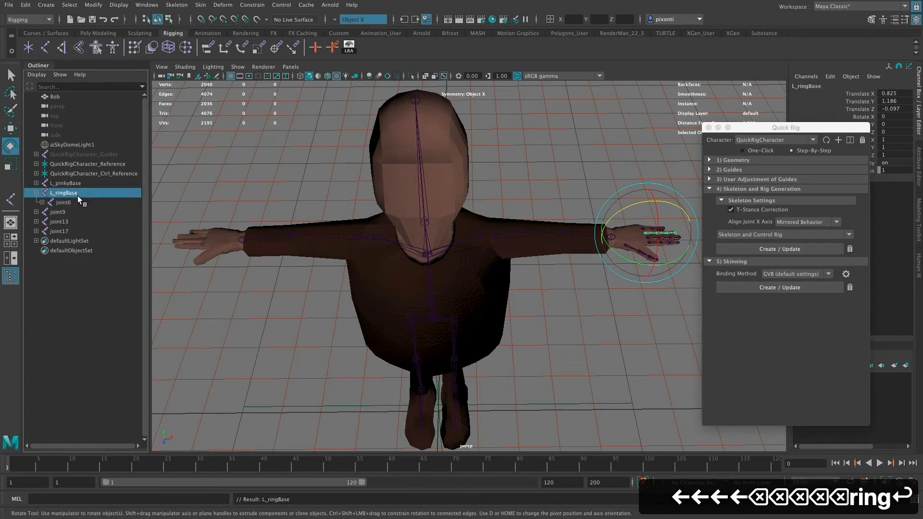
- Copy the L_ringBase name, expand the ring chain down to its last joint, and rename joint6 as L_ringMid
{"action": "double_click", "coordinate": [68, 194]}
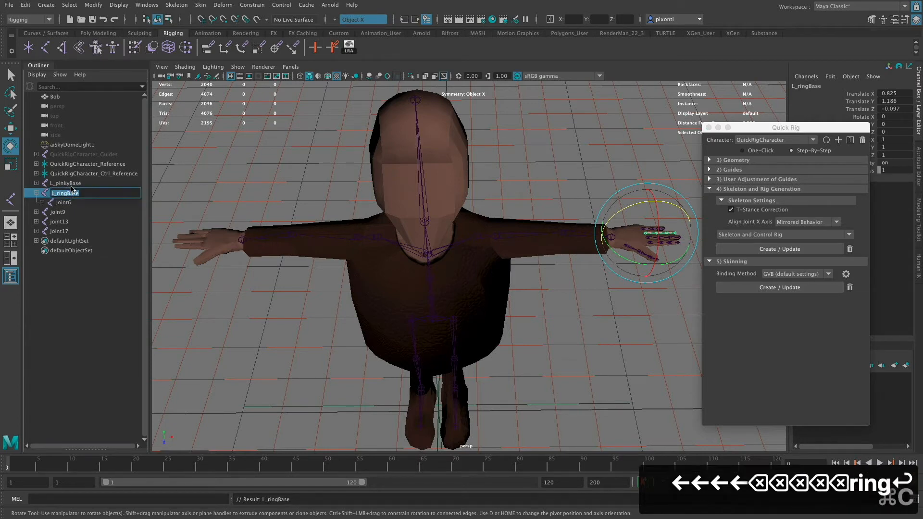
{"action": "key", "text": "super+c"}
{"action": "left_click", "coordinate": [43, 202]}
{"action": "left_click", "coordinate": [48, 212]}
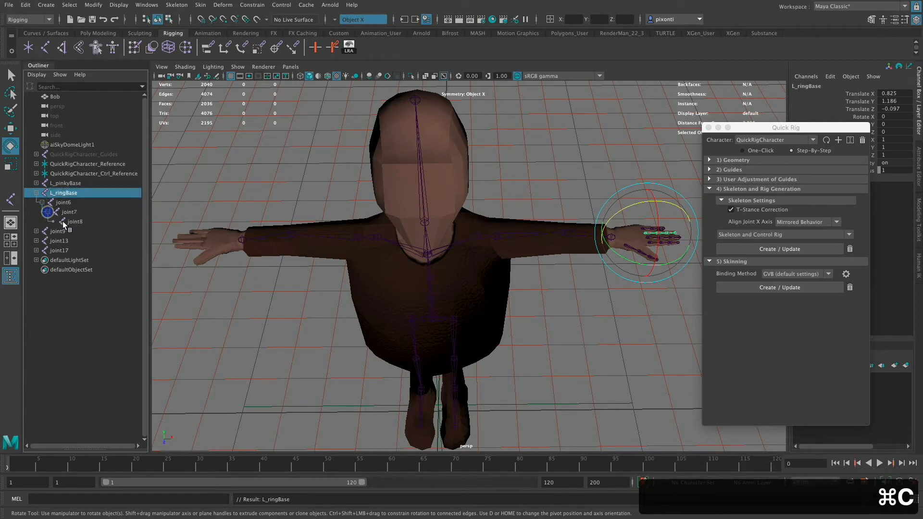
{"action": "double_click", "coordinate": [68, 202]}
{"action": "key", "text": "super+v"}
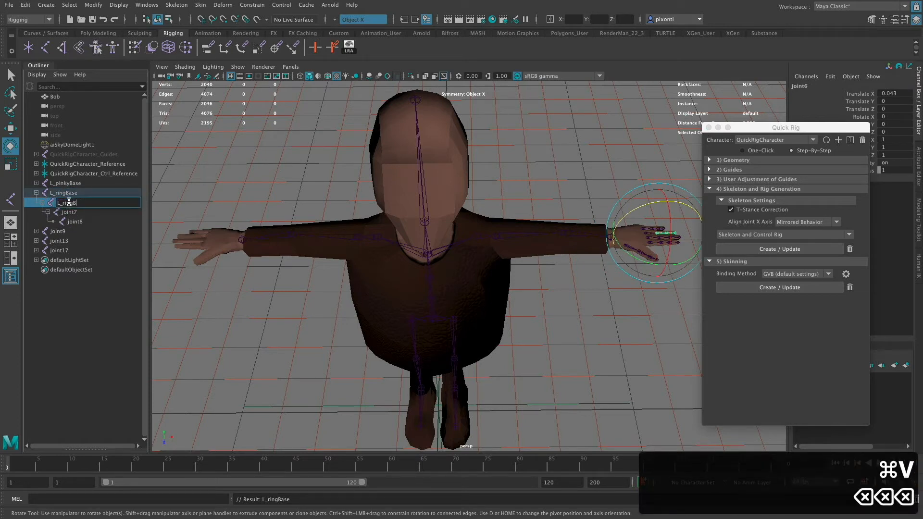
{"action": "key", "text": "BackSpace"}
{"action": "key", "text": "BackSpace"}
{"action": "key", "text": "BackSpace"}
{"action": "key", "text": "BackSpace"}
{"action": "type", "text": "Mid"}
{"action": "key", "text": "Return"}
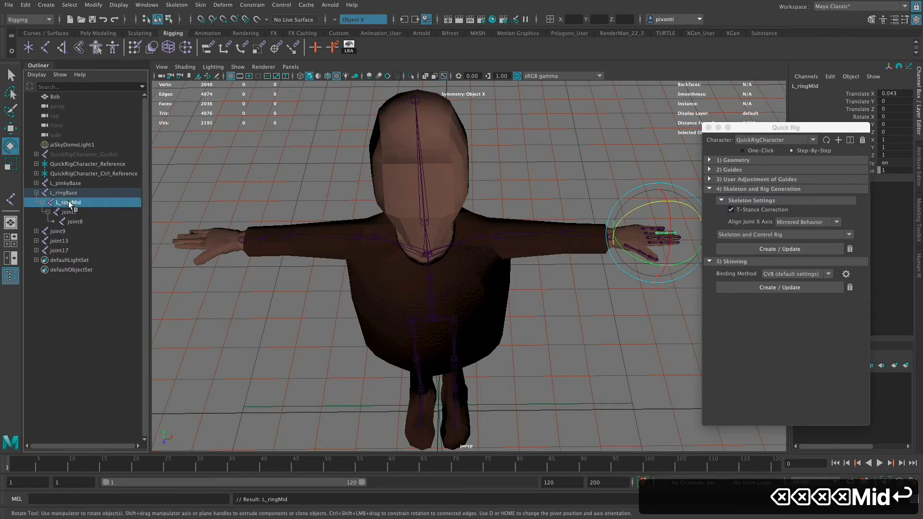
- Rename joint7, the third joint in the ring finger chain, as L_ringDist
{"action": "double_click", "coordinate": [75, 212]}
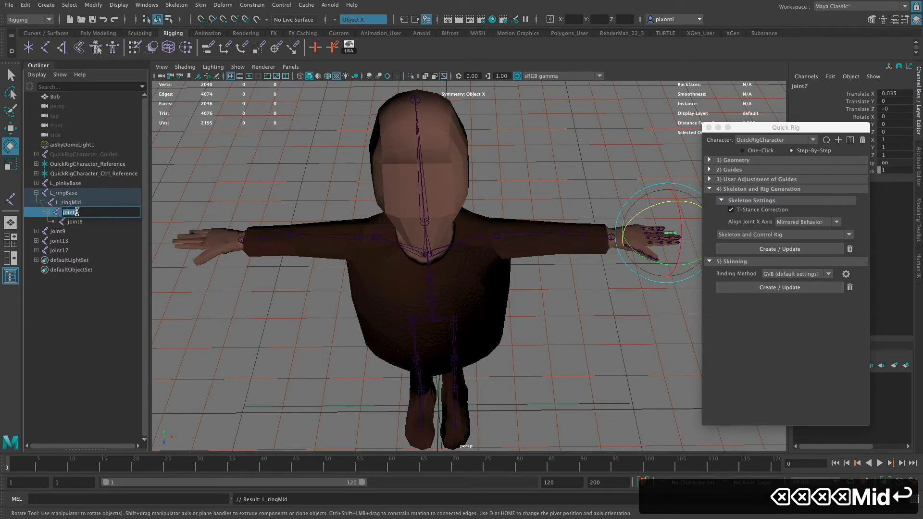
{"action": "key", "text": "super+v"}
{"action": "key", "text": "BackSpace"}
{"action": "key", "text": "BackSpace"}
{"action": "key", "text": "BackSpace"}
{"action": "key", "text": "BackSpace"}
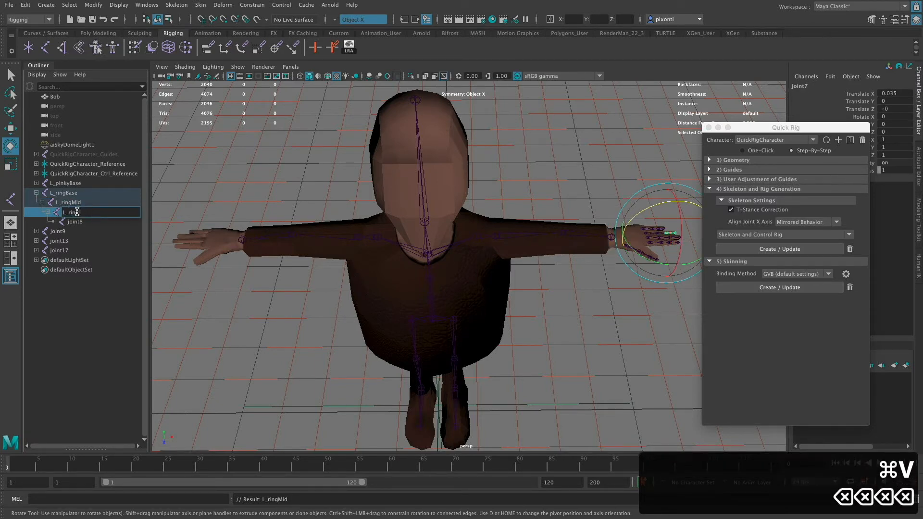
{"action": "type", "text": "Dist"}
{"action": "key", "text": "Return"}
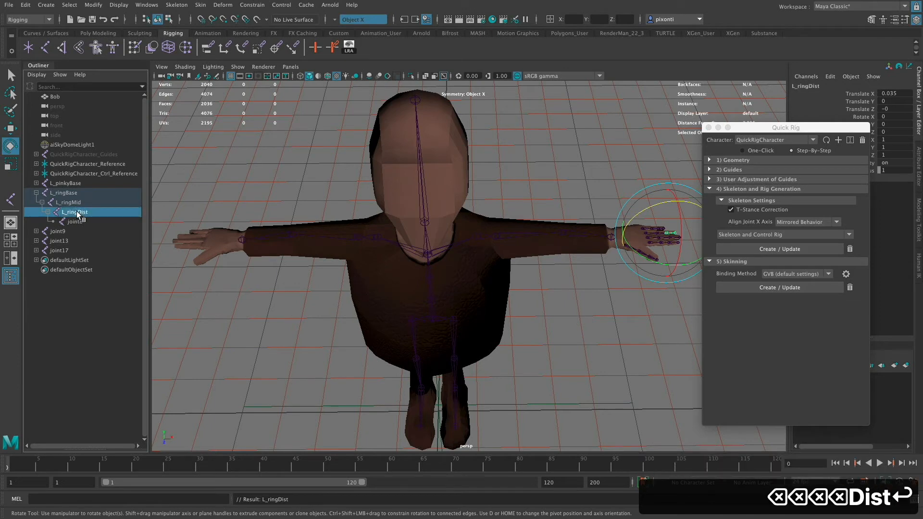
- Rename the ring chain's tip joint, joint8, as L_ringEnd and collapse the L_ringBase hierarchy
{"action": "double_click", "coordinate": [77, 222]}
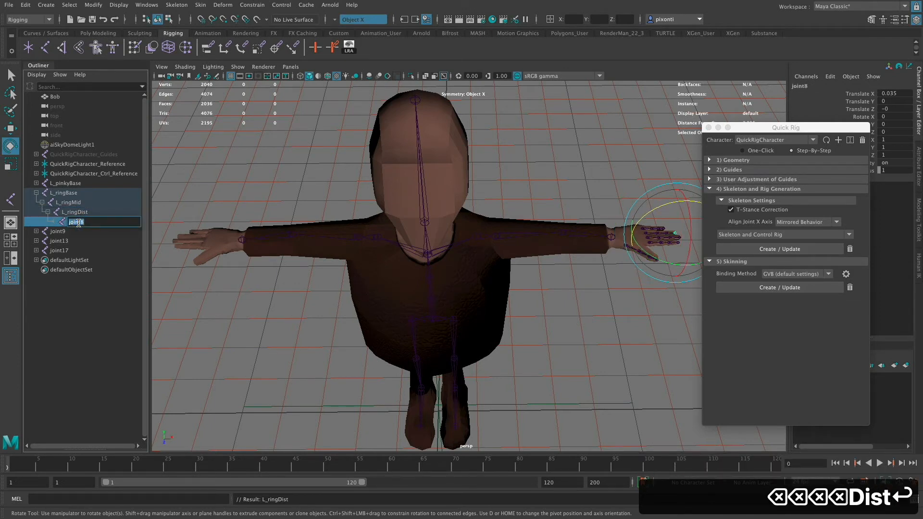
{"action": "key", "text": "super+v"}
{"action": "key", "text": "BackSpace"}
{"action": "key", "text": "BackSpace"}
{"action": "key", "text": "BackSpace"}
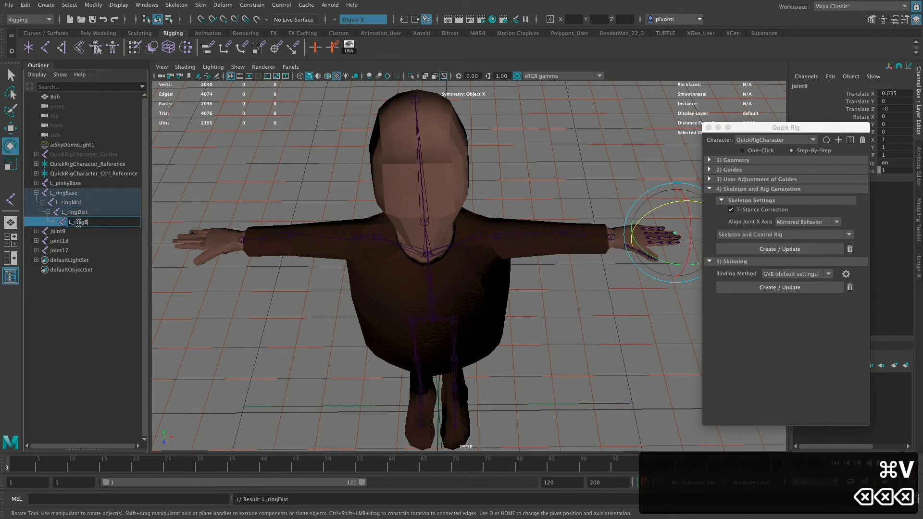
{"action": "key", "text": "BackSpace"}
{"action": "type", "text": "End"}
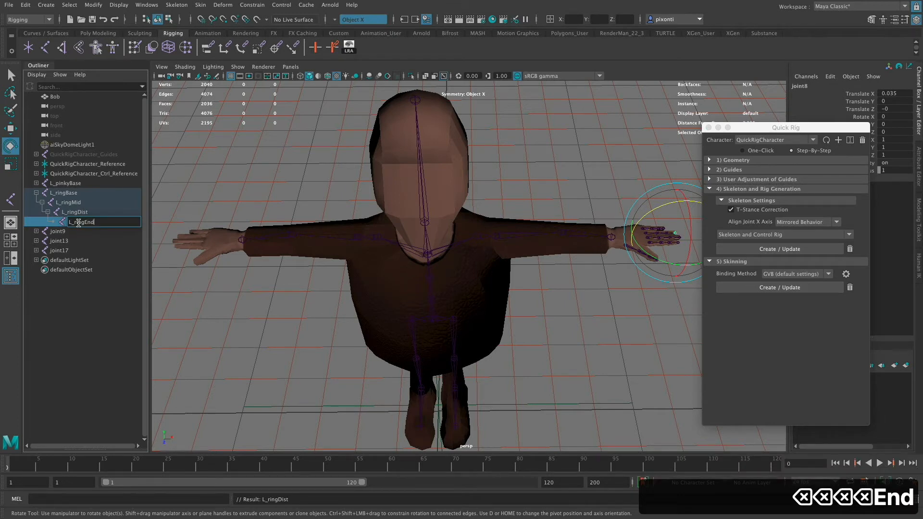
{"action": "key", "text": "Return"}
{"action": "left_click", "coordinate": [37, 193]}
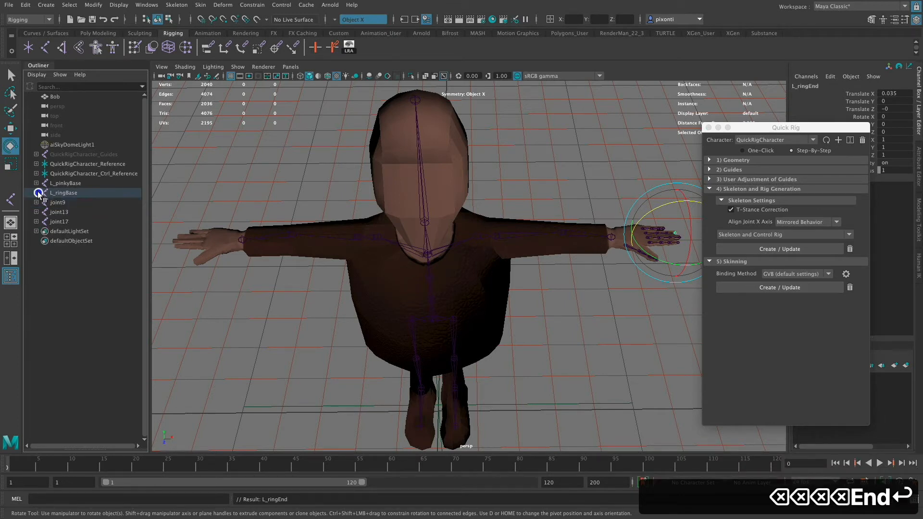
- Expand the joint9 chain down to its last joint and rename its root joint L_midBase
{"action": "left_click", "coordinate": [41, 203]}
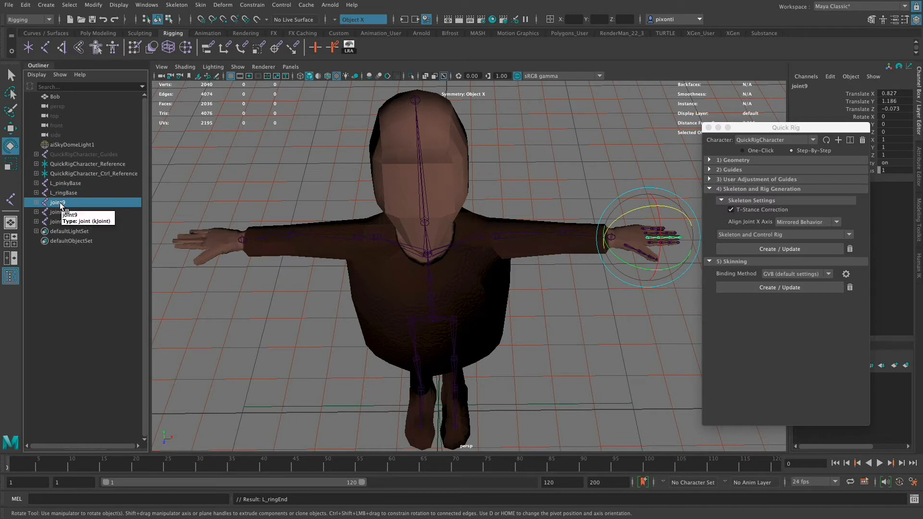
{"action": "left_click", "coordinate": [36, 203]}
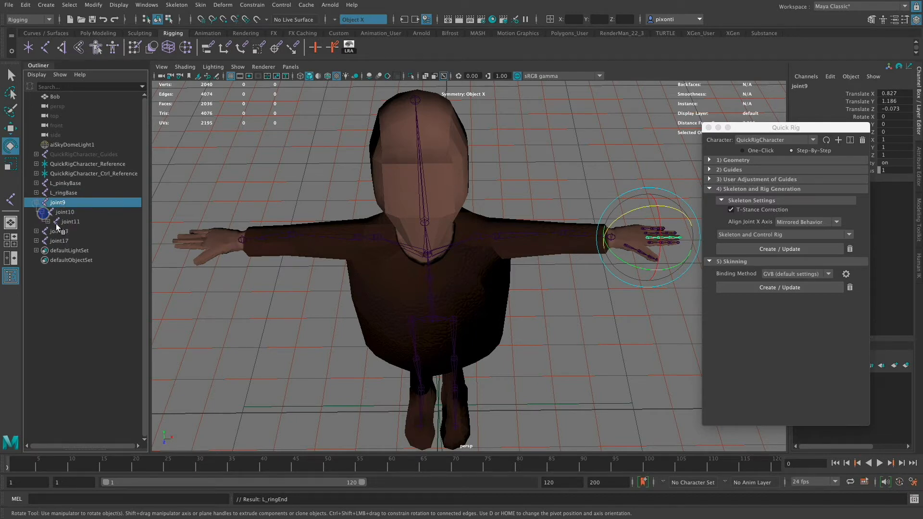
{"action": "left_click", "coordinate": [42, 212]}
{"action": "double_click", "coordinate": [66, 203]}
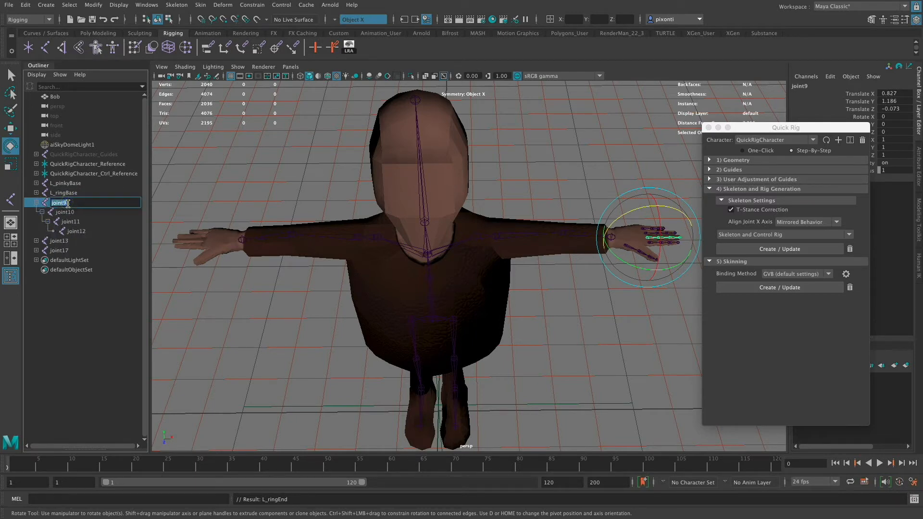
{"action": "key", "text": "super+v"}
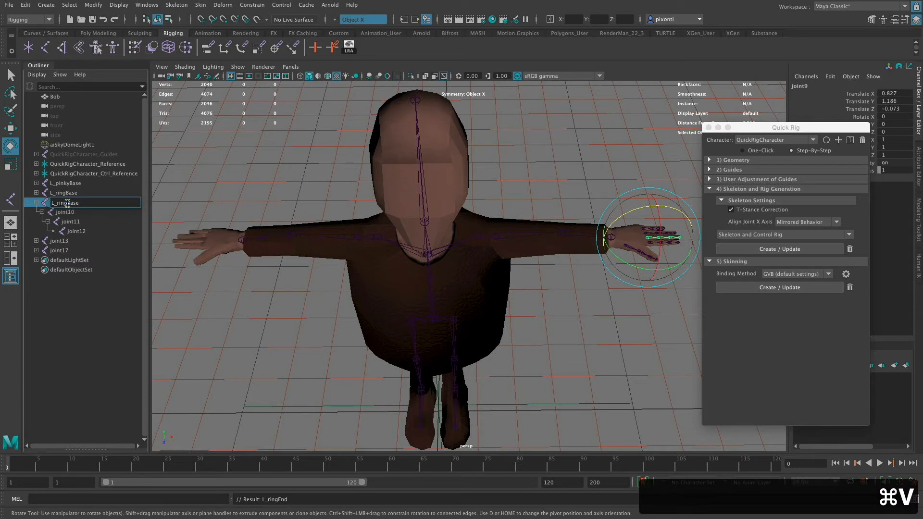
{"action": "key", "text": "Left"}
{"action": "key", "text": "Left"}
{"action": "key", "text": "Left"}
{"action": "key", "text": "Left"}
{"action": "key", "text": "Left"}
{"action": "key", "text": "Right"}
{"action": "key", "text": "BackSpace"}
{"action": "key", "text": "BackSpace"}
{"action": "key", "text": "BackSpace"}
{"action": "key", "text": "BackSpace"}
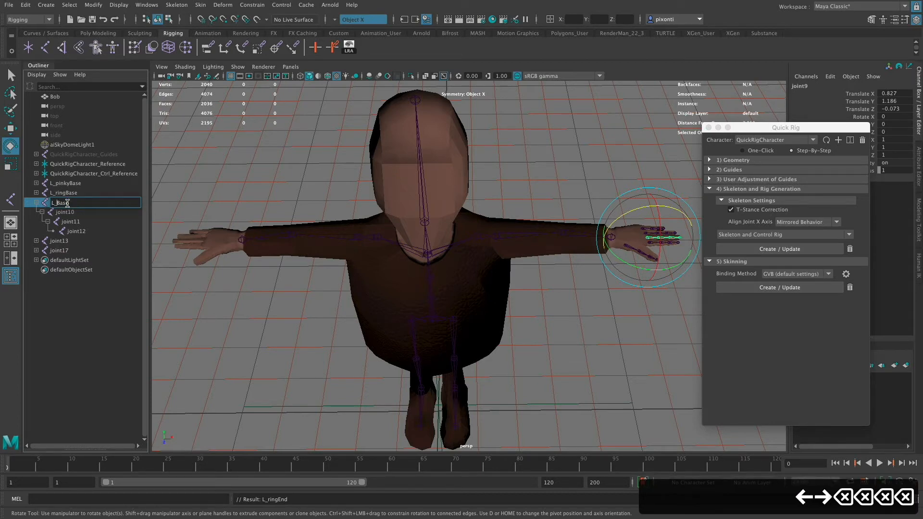
{"action": "type", "text": "mid"}
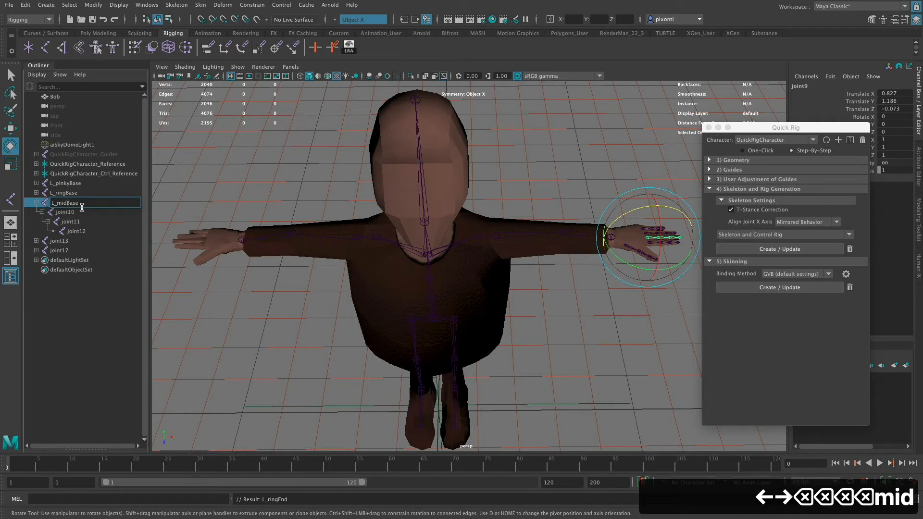
- Copy the L_midBase name and reuse it to rename joint10, the second joint in the middle finger chain, as L_midMid
{"action": "key", "text": "super+a"}
{"action": "key", "text": "super+c"}
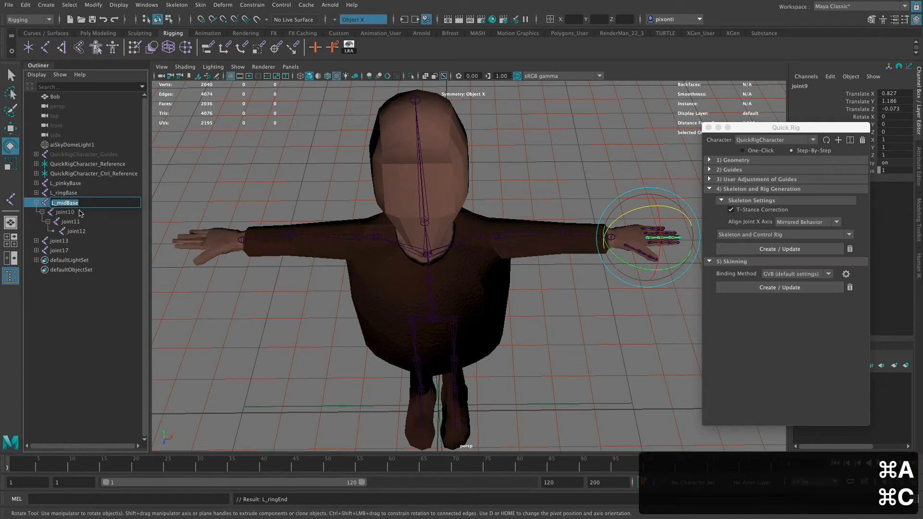
{"action": "left_click", "coordinate": [78, 212]}
{"action": "double_click", "coordinate": [67, 214]}
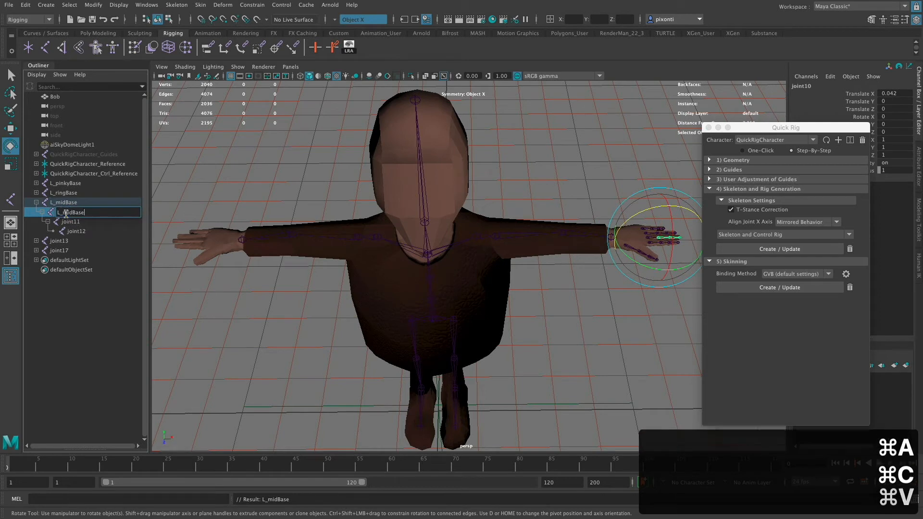
{"action": "key", "text": "super+v"}
{"action": "key", "text": "BackSpace"}
{"action": "key", "text": "BackSpace"}
{"action": "key", "text": "BackSpace"}
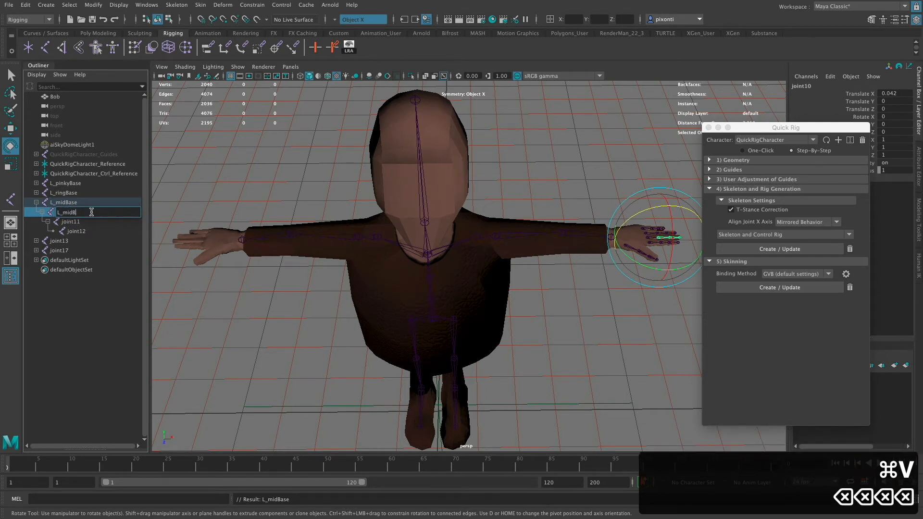
{"action": "type", "text": "Mid"}
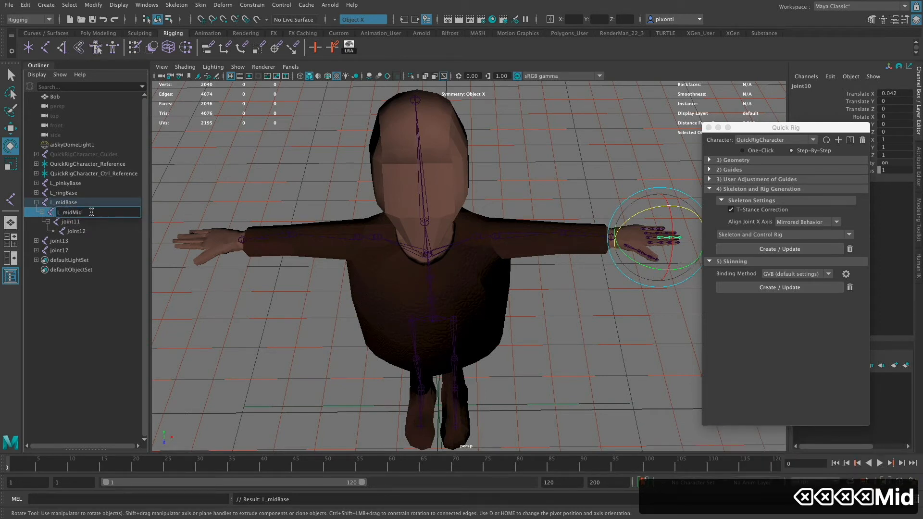
{"action": "key", "text": "Return"}
- Rename joint11, the third joint in the middle finger chain, as L_midDist
{"action": "double_click", "coordinate": [78, 220]}
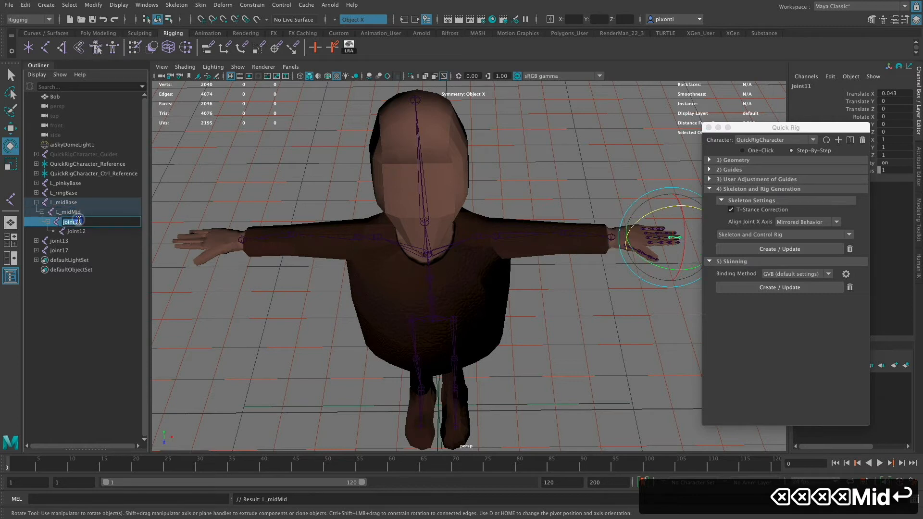
{"action": "key", "text": "super+v"}
{"action": "key", "text": "BackSpace"}
{"action": "key", "text": "BackSpace"}
{"action": "key", "text": "BackSpace"}
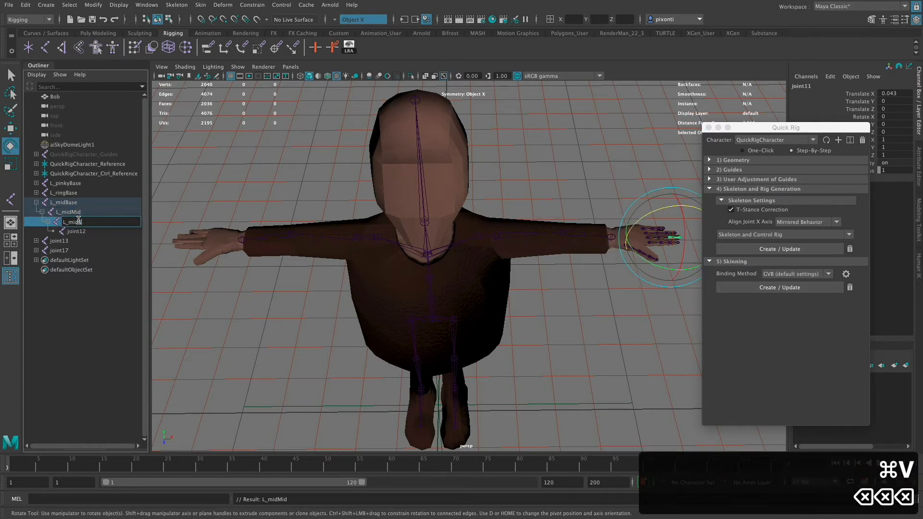
{"action": "key", "text": "BackSpace"}
{"action": "type", "text": "Disty"}
{"action": "key", "text": "Return"}
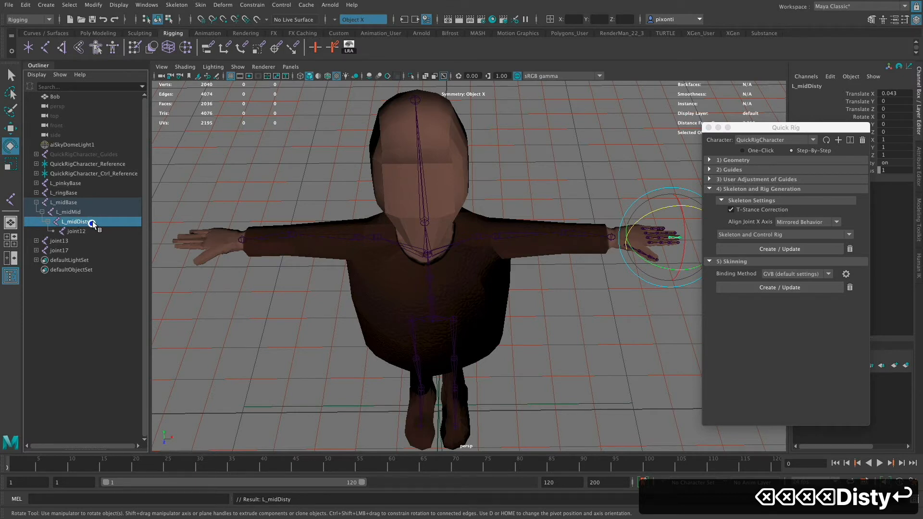
{"action": "double_click", "coordinate": [87, 221]}
{"action": "key", "text": "BackSpace"}
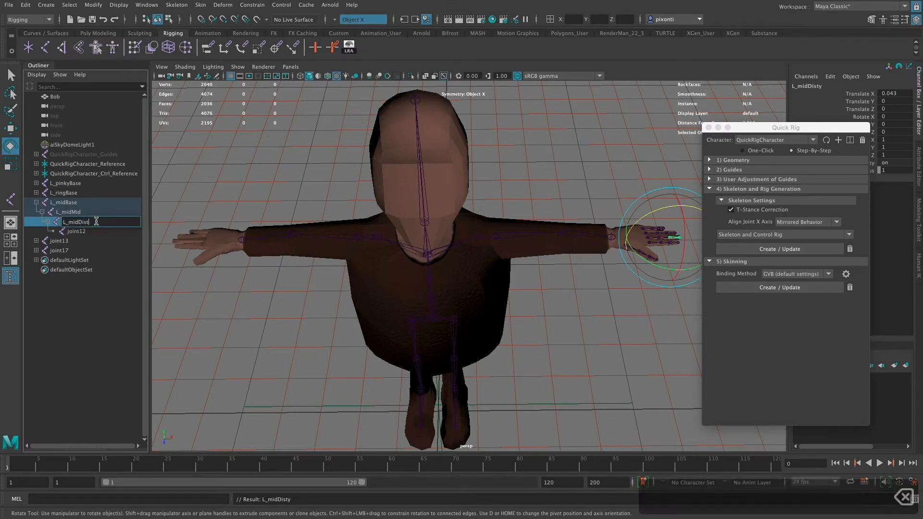
{"action": "key", "text": "Return"}
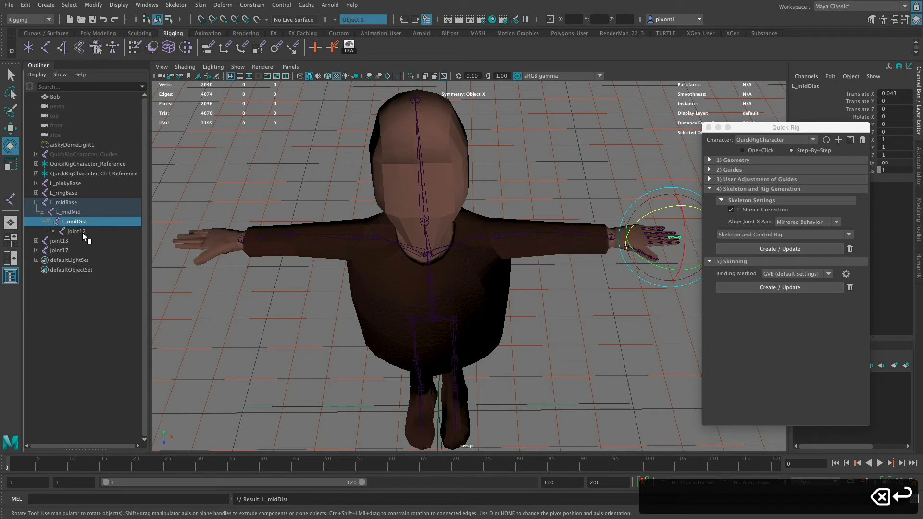
- Rename the middle finger chain's tip joint, joint12, as L_midEnd and collapse the L_midBase hierarchy
{"action": "double_click", "coordinate": [83, 233]}
{"action": "key", "text": "super+v"}
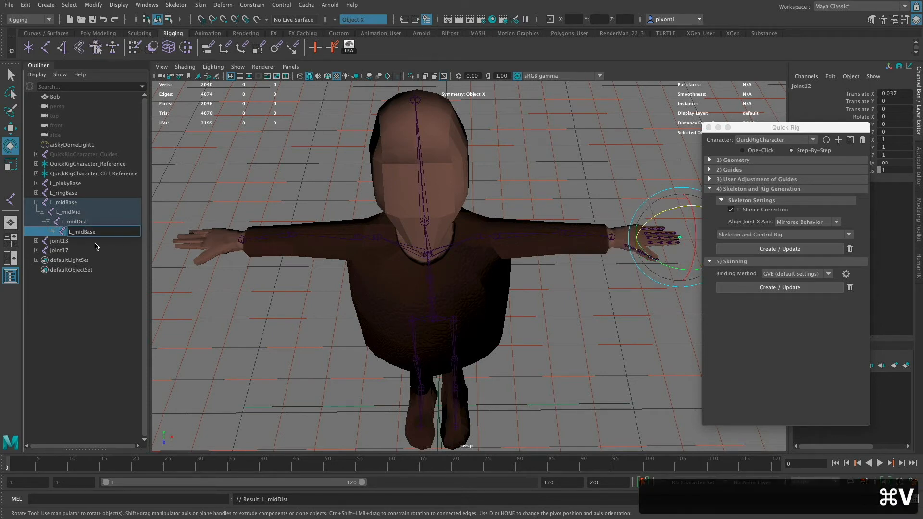
{"action": "key", "text": "BackSpace"}
{"action": "key", "text": "BackSpace"}
{"action": "key", "text": "BackSpace"}
{"action": "key", "text": "BackSpace"}
{"action": "type", "text": "End"}
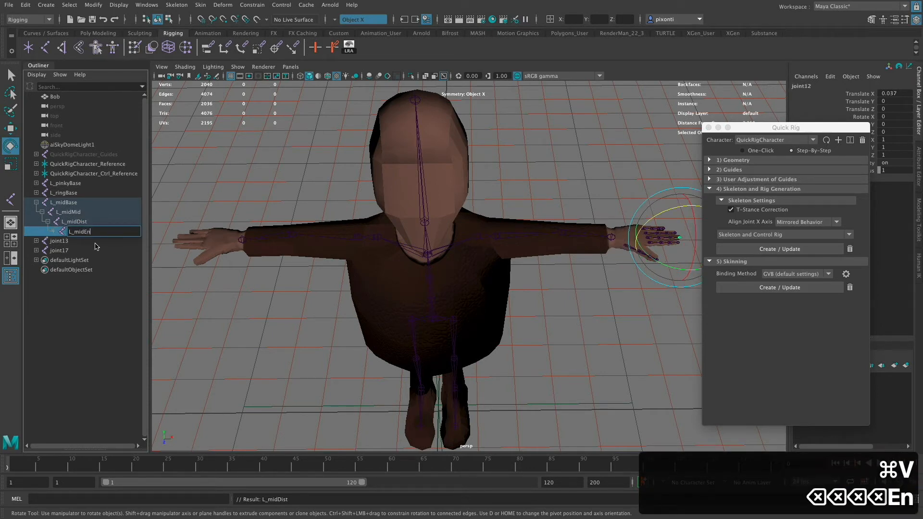
{"action": "key", "text": "Return"}
{"action": "left_click", "coordinate": [36, 203]}
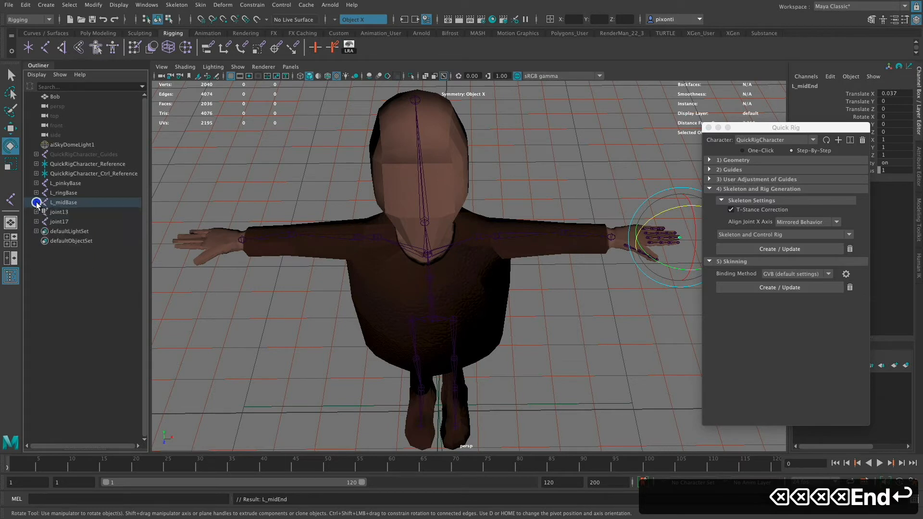
- Expand the joint13 chain down to its last joint and rename its root joint L_indexBase
{"action": "left_click", "coordinate": [58, 212]}
{"action": "left_click", "coordinate": [36, 212]}
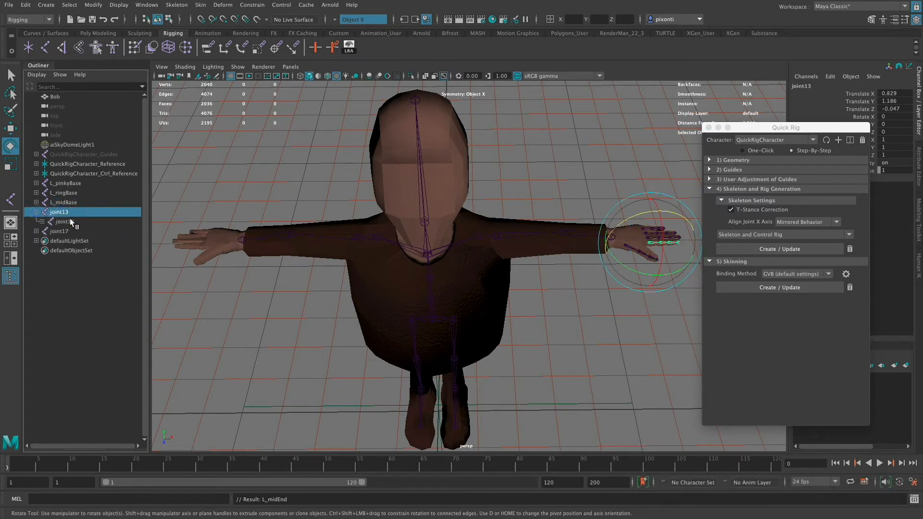
{"action": "left_click", "coordinate": [42, 222]}
{"action": "left_click", "coordinate": [48, 231]}
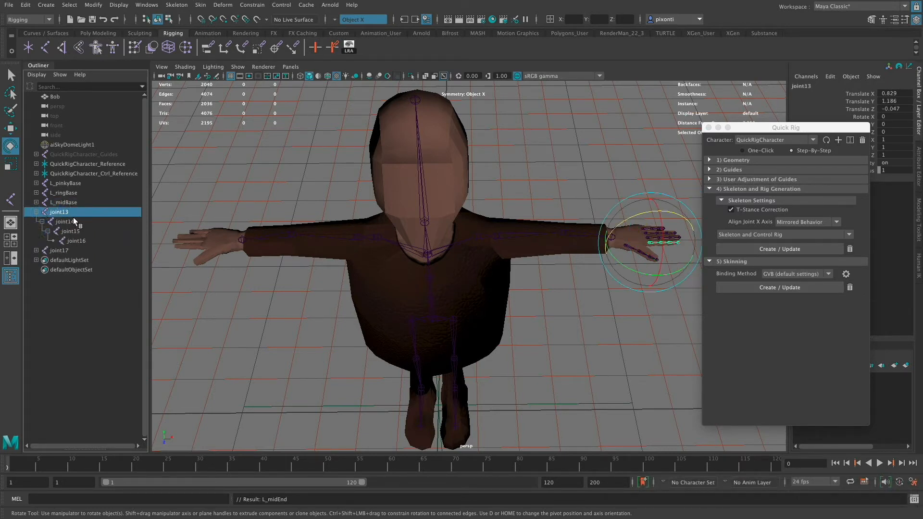
{"action": "double_click", "coordinate": [65, 212]}
{"action": "key", "text": "super+v"}
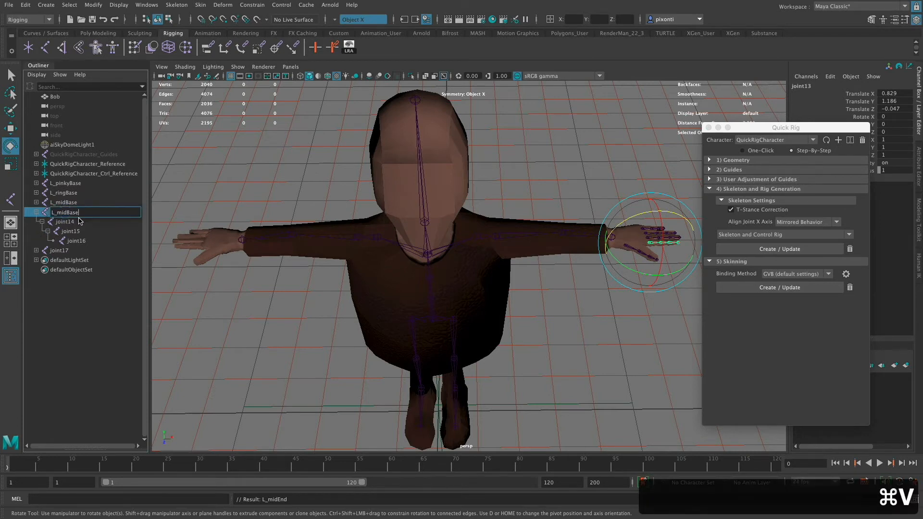
{"action": "key", "text": "Left"}
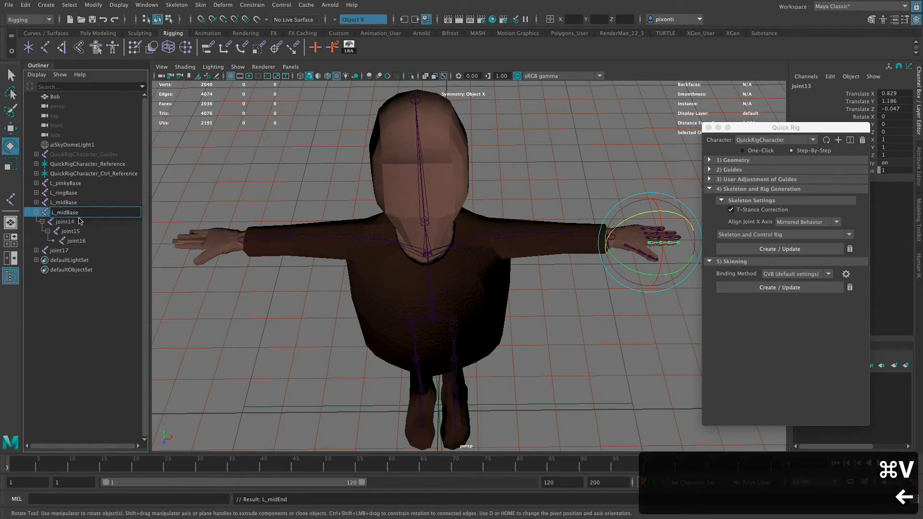
{"action": "key", "text": "Left"}
{"action": "key", "text": "Left"}
{"action": "key", "text": "BackSpace"}
{"action": "key", "text": "BackSpace"}
{"action": "key", "text": "BackSpace"}
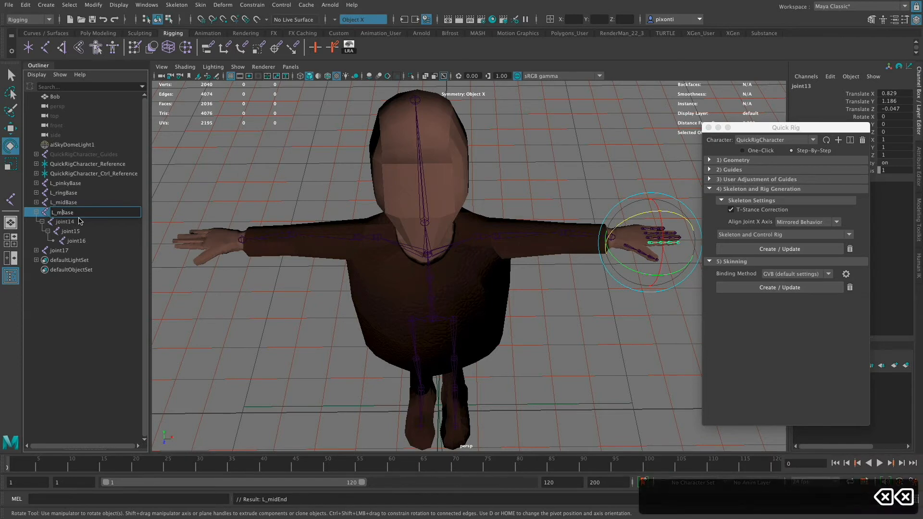
{"action": "type", "text": "index"}
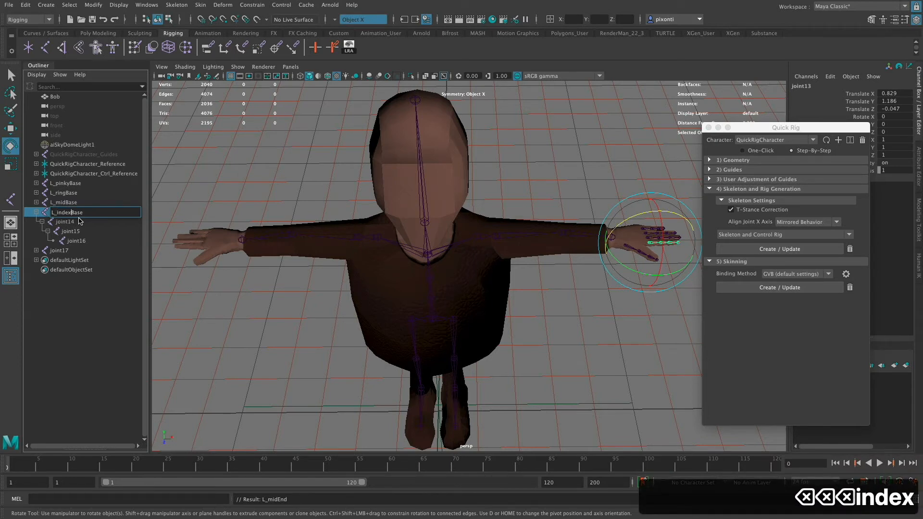
{"action": "key", "text": "Return"}
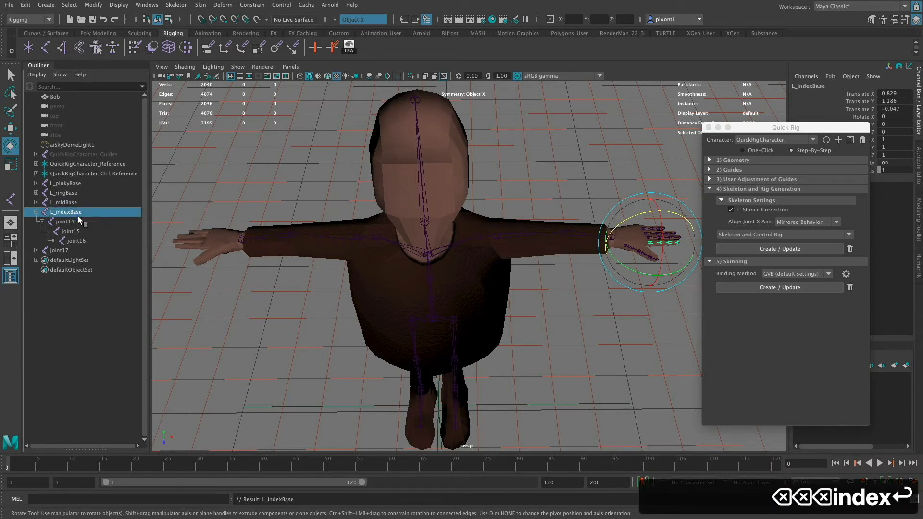
- Copy the L_indexBase name and reuse it to rename joint14, the second joint in the index chain, as L_indexMid
{"action": "double_click", "coordinate": [78, 214]}
{"action": "key", "text": "super+c"}
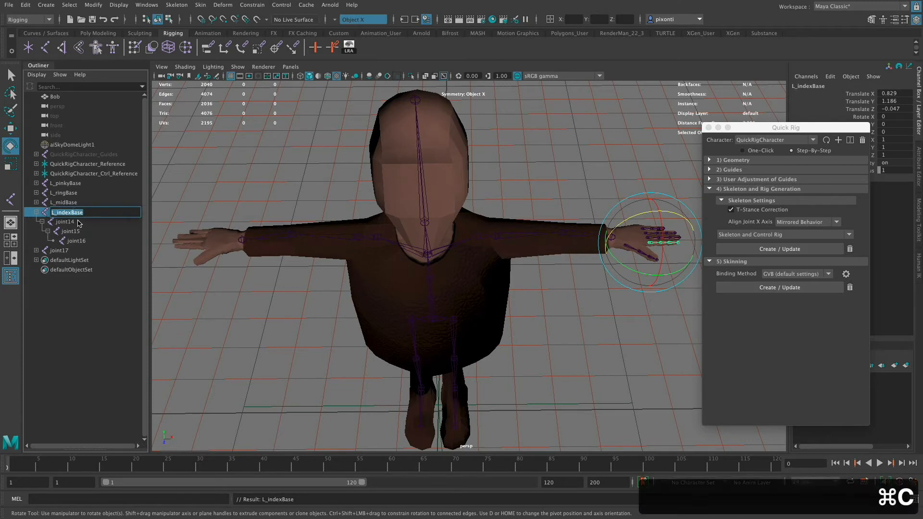
{"action": "double_click", "coordinate": [78, 222]}
{"action": "key", "text": "super+v"}
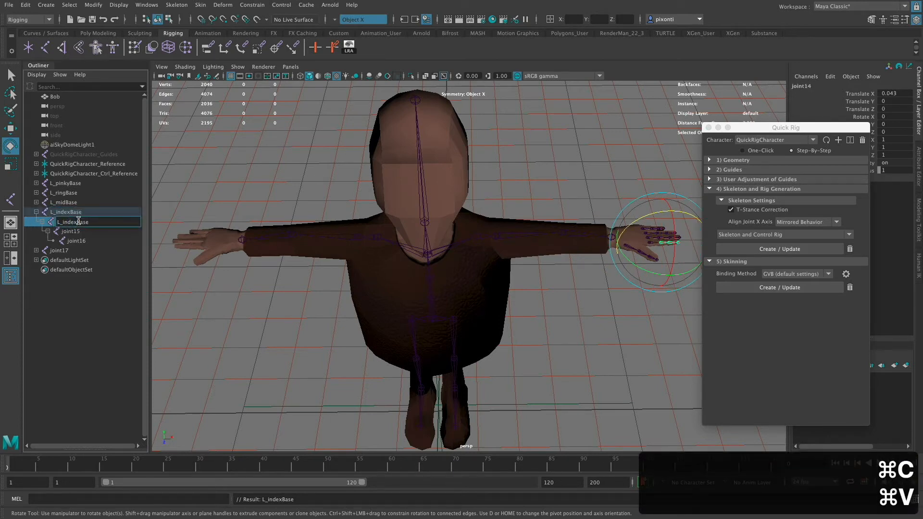
{"action": "key", "text": "BackSpace"}
{"action": "key", "text": "BackSpace"}
{"action": "key", "text": "BackSpace"}
{"action": "key", "text": "BackSpace"}
{"action": "type", "text": "Mid"}
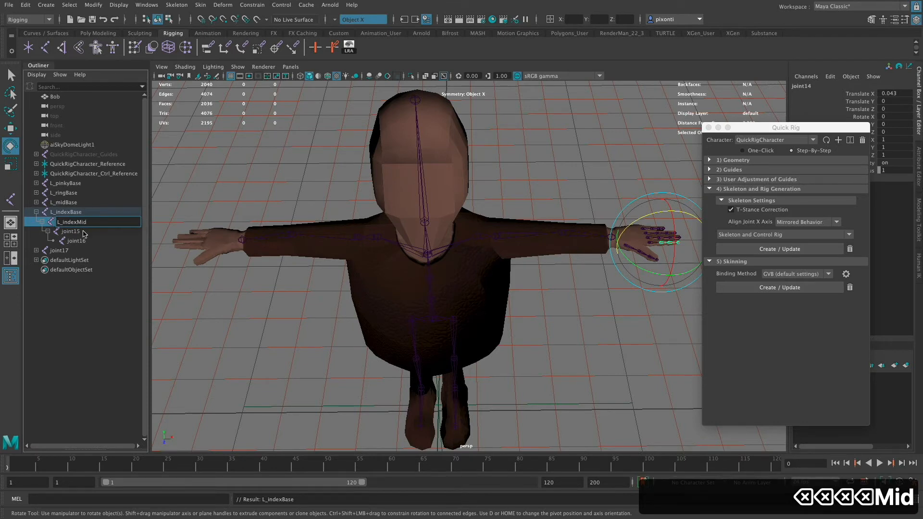
- Rename joint15, the third joint in the index finger chain, as L_indexDist
{"action": "double_click", "coordinate": [79, 232]}
{"action": "key", "text": "super+v"}
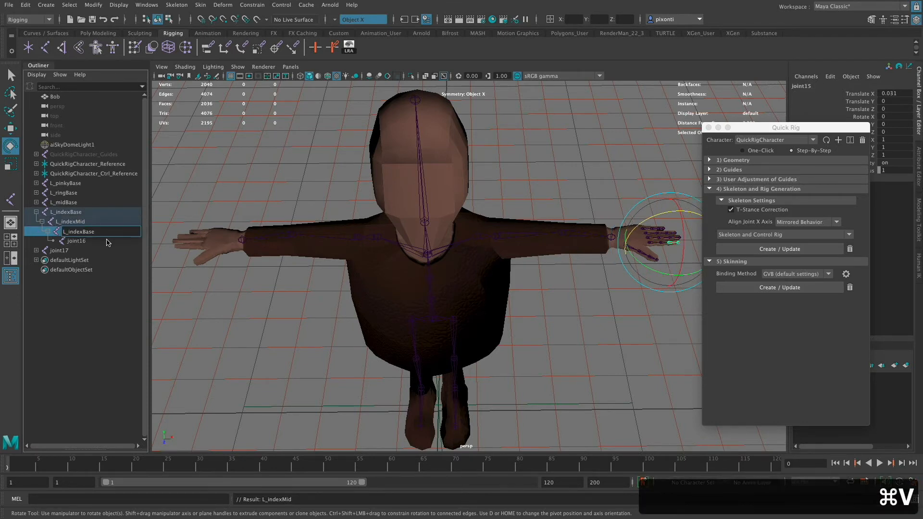
{"action": "key", "text": "BackSpace"}
{"action": "key", "text": "BackSpace"}
{"action": "key", "text": "BackSpace"}
{"action": "key", "text": "BackSpace"}
{"action": "type", "text": "ist"}
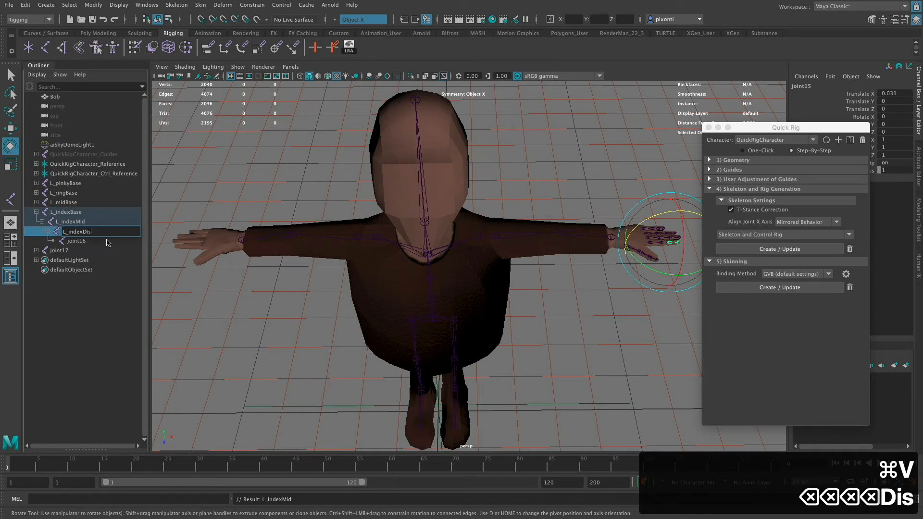
{"action": "key", "text": "Return"}
- Rename the index chain's tip joint, joint16, as L_indexEnd and collapse the L_indexBase hierarchy
{"action": "double_click", "coordinate": [78, 239]}
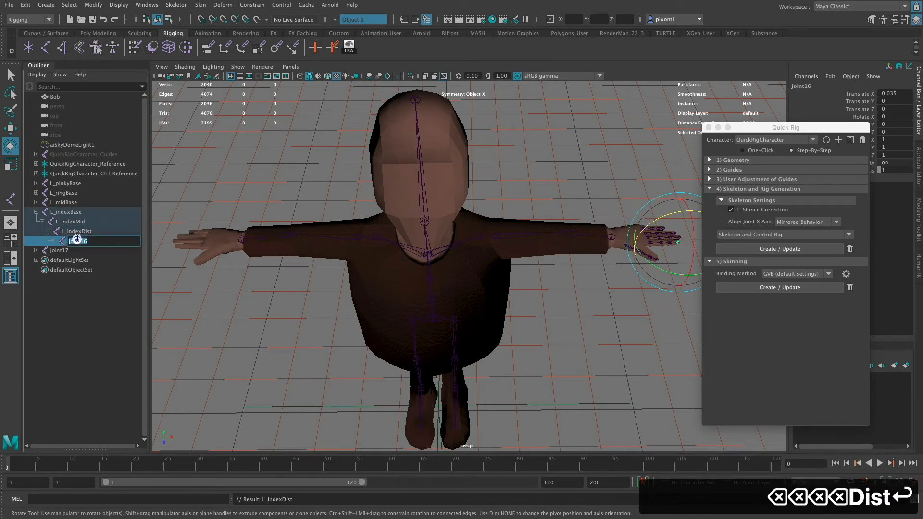
{"action": "key", "text": "super+v"}
{"action": "key", "text": "BackSpace"}
{"action": "key", "text": "BackSpace"}
{"action": "key", "text": "BackSpace"}
{"action": "key", "text": "BackSpace"}
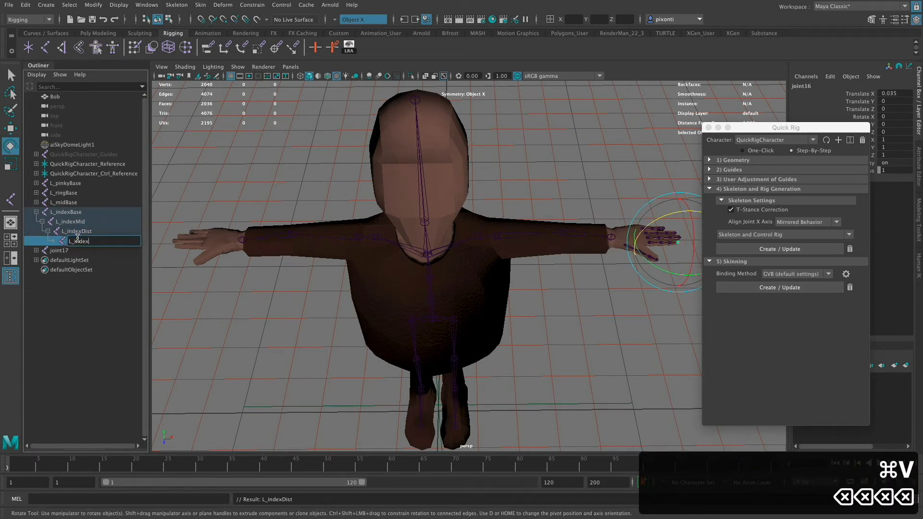
{"action": "type", "text": "End"}
{"action": "key", "text": "Return"}
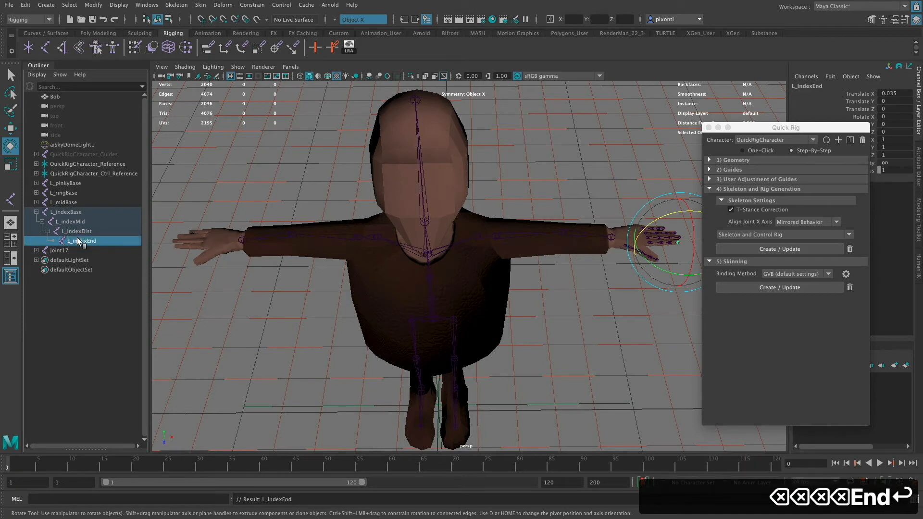
{"action": "left_click", "coordinate": [36, 212]}
- Expand the joint17 chain down to its last joint and rename its root joint L_thumbBase
{"action": "left_click", "coordinate": [36, 222]}
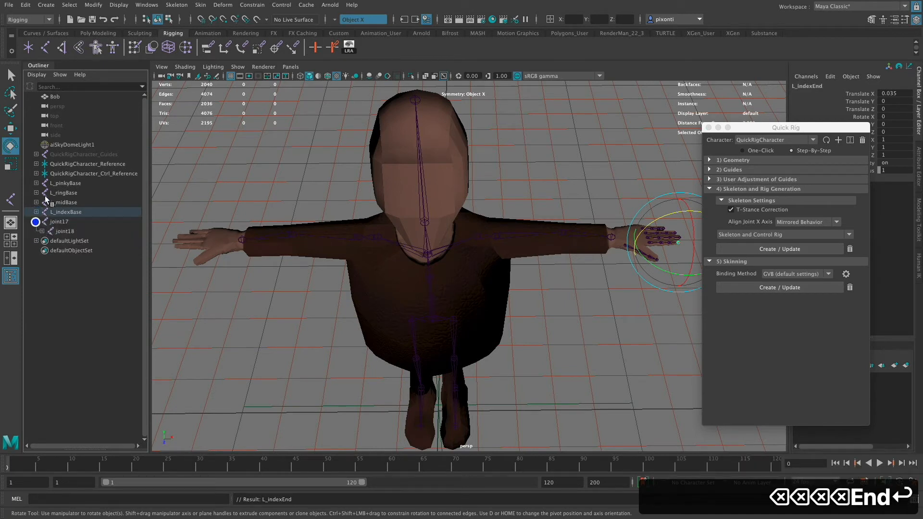
{"action": "left_click", "coordinate": [42, 231]}
{"action": "left_click", "coordinate": [48, 241]}
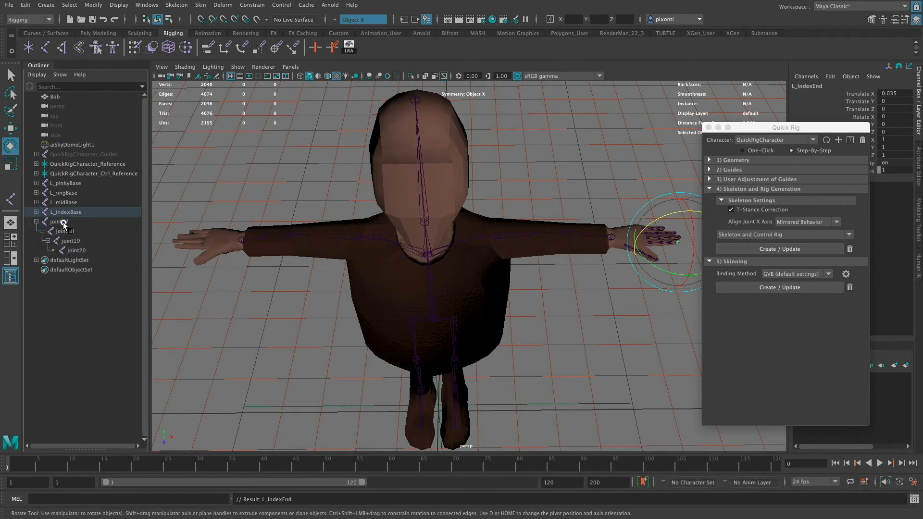
{"action": "double_click", "coordinate": [62, 223]}
{"action": "key", "text": "super+v"}
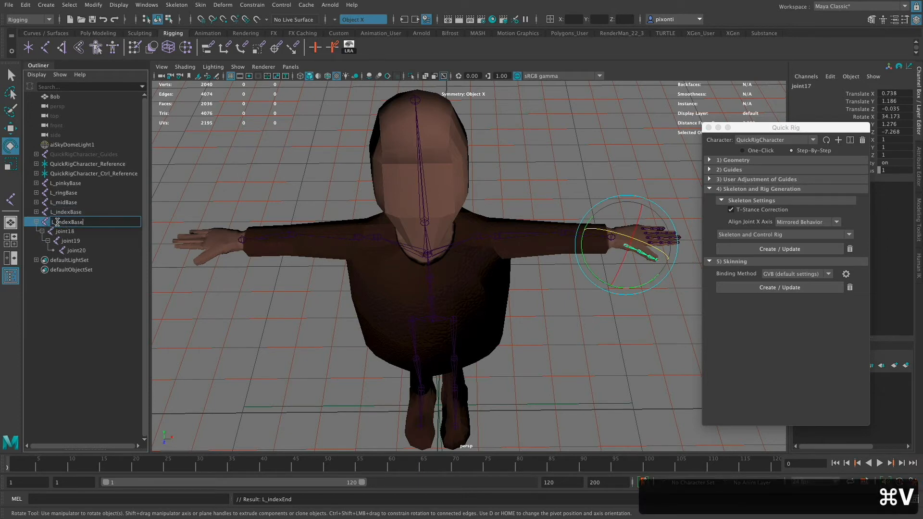
{"action": "key", "text": "BackSpace"}
{"action": "key", "text": "BackSpace"}
{"action": "key", "text": "BackSpace"}
{"action": "key", "text": "BackSpace"}
{"action": "key", "text": "BackSpace"}
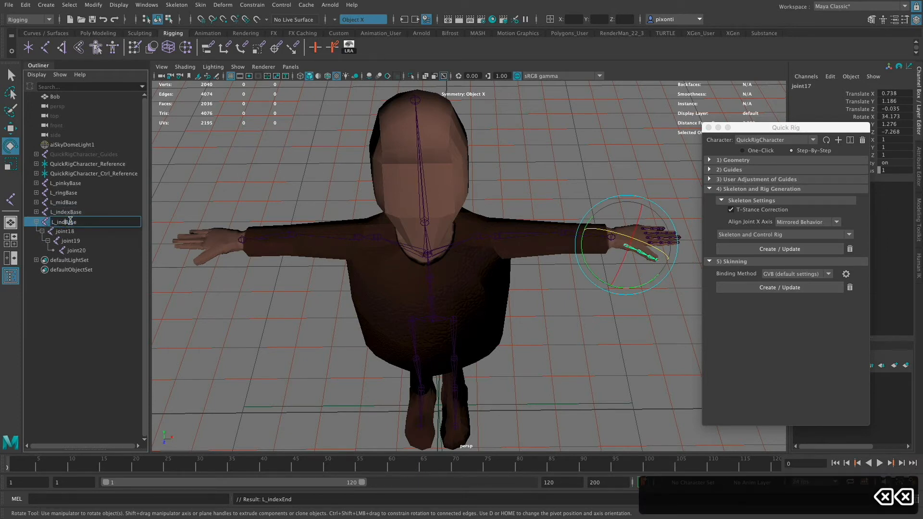
{"action": "type", "text": "thumb"}
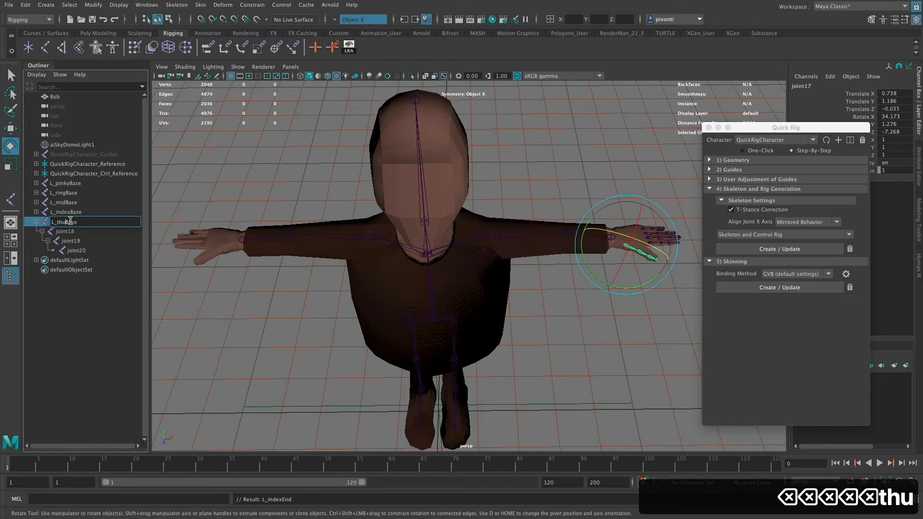
{"action": "key", "text": "Return"}
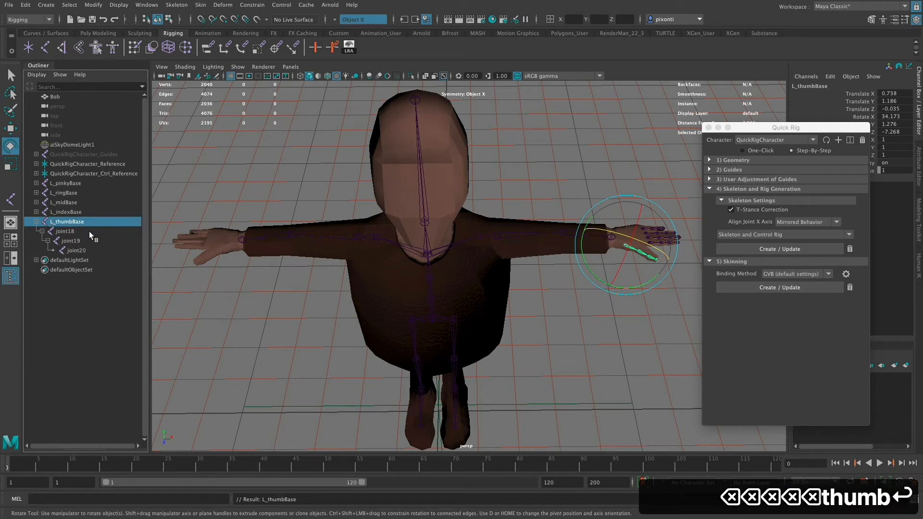
- Copy the L_thumbBase name and reuse it to rename joint18, the second joint in the thumb chain, as L_thumbMid
{"action": "double_click", "coordinate": [78, 231]}
{"action": "key", "text": "super+v"}
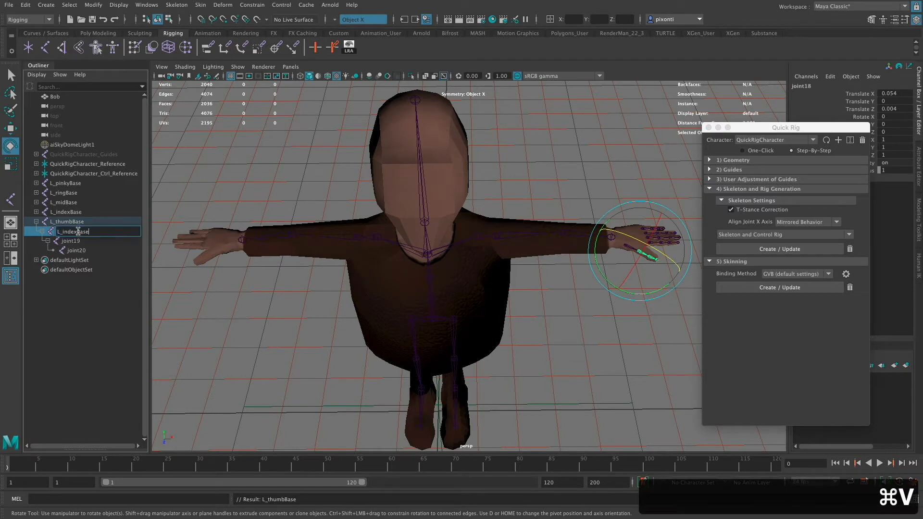
{"action": "double_click", "coordinate": [87, 221]}
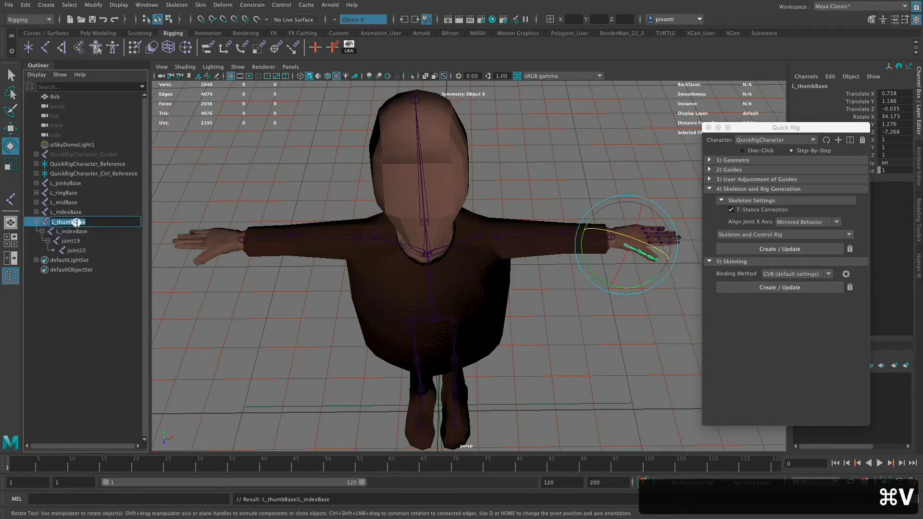
{"action": "key", "text": "super+c"}
{"action": "double_click", "coordinate": [96, 231]}
{"action": "key", "text": "super+v"}
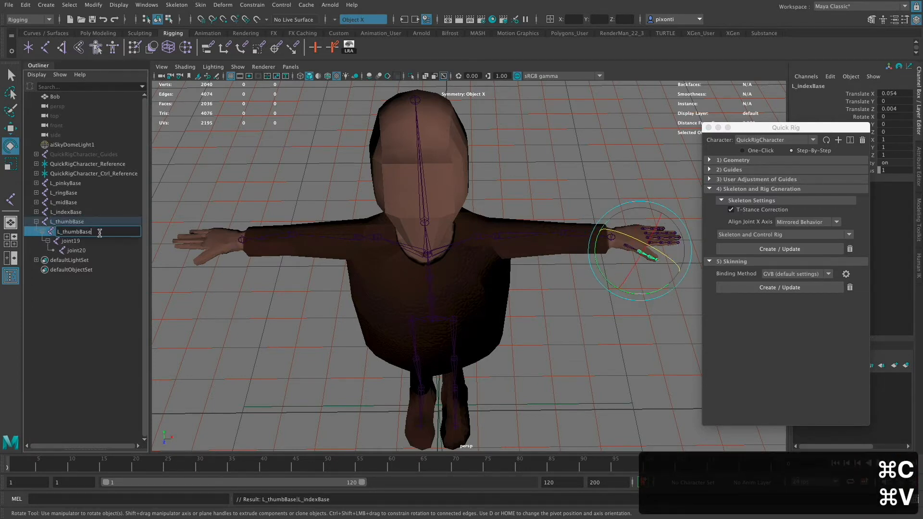
{"action": "key", "text": "BackSpace"}
{"action": "key", "text": "BackSpace"}
{"action": "key", "text": "BackSpace"}
{"action": "key", "text": "BackSpace"}
{"action": "key", "text": "BackSpace"}
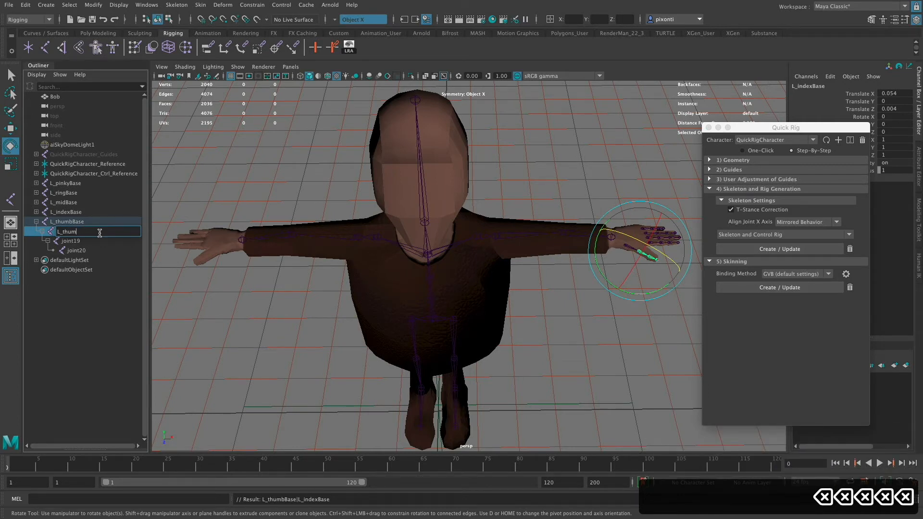
{"action": "type", "text": "b"}
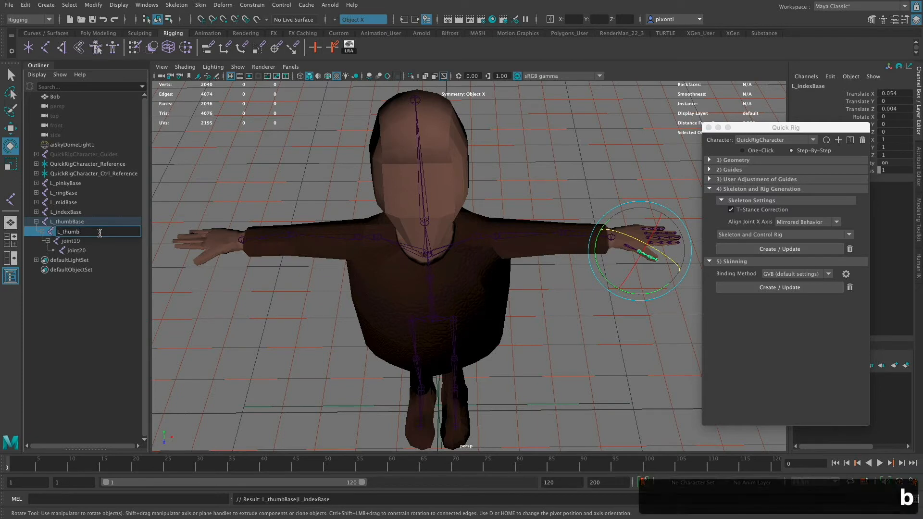
{"action": "type", "text": "Mid"}
{"action": "key", "text": "Return"}
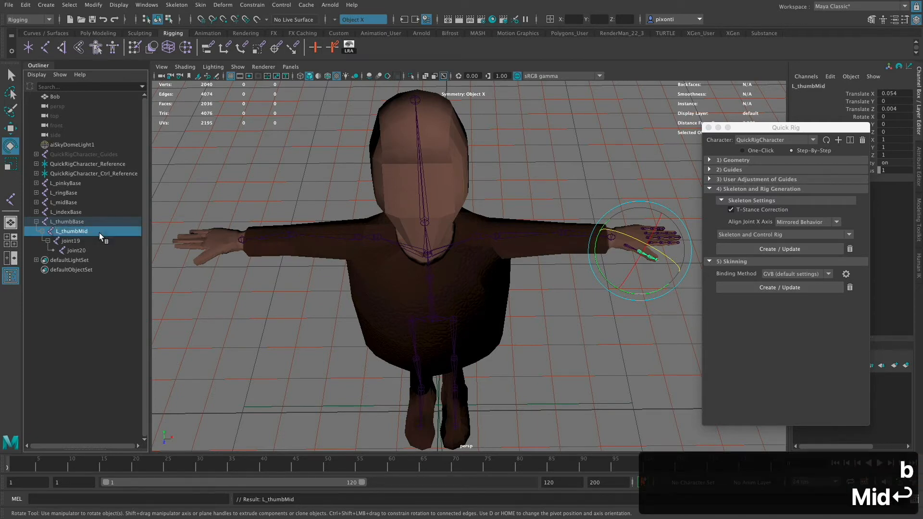
- Rename joint19, the third joint in the thumb chain, as L_thumbDist
{"action": "double_click", "coordinate": [81, 239]}
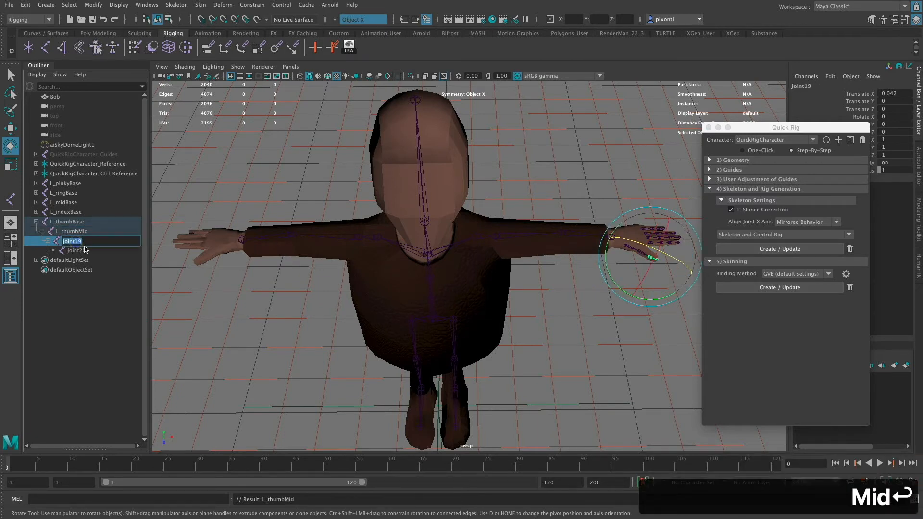
{"action": "key", "text": "ctrl+v"}
{"action": "key", "text": "BackSpace"}
{"action": "key", "text": "BackSpace"}
{"action": "key", "text": "BackSpace"}
{"action": "key", "text": "BackSpace"}
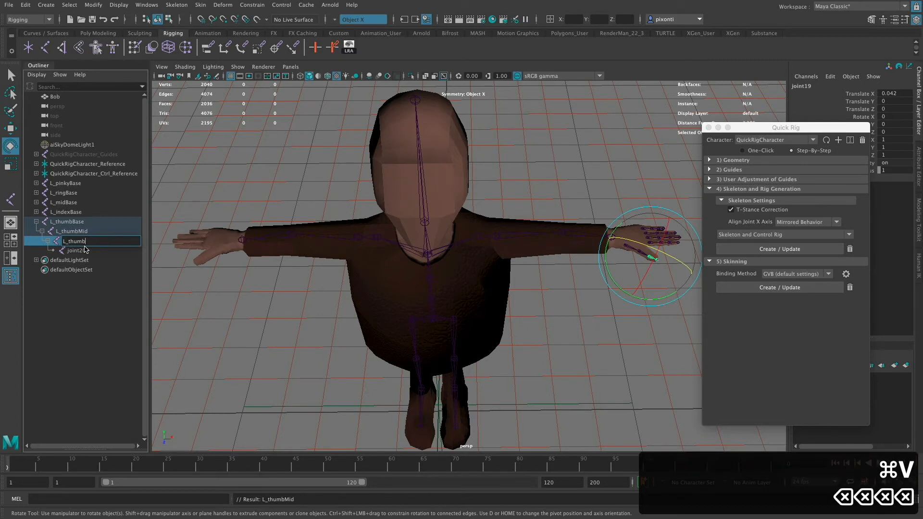
{"action": "type", "text": "Dist"}
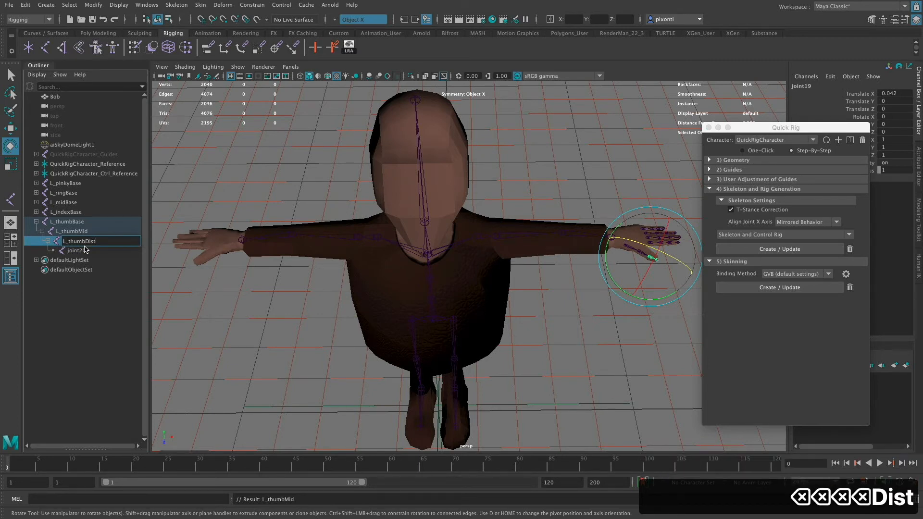
{"action": "key", "text": "Return"}
- Rename the thumb chain's tip joint, joint20, as L_thumbEnd and collapse the L_thumbBase hierarchy
{"action": "double_click", "coordinate": [84, 250]}
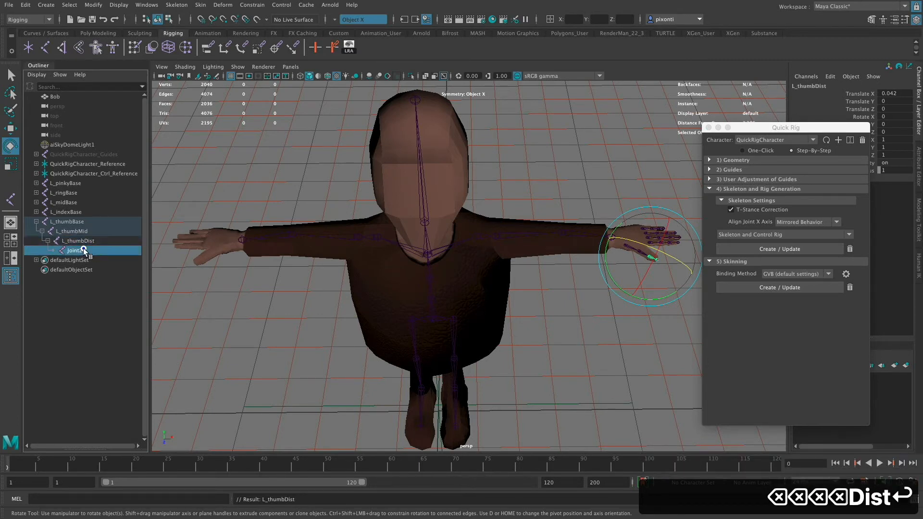
{"action": "key", "text": "super+v"}
{"action": "key", "text": "BackSpace"}
{"action": "key", "text": "BackSpace"}
{"action": "key", "text": "BackSpace"}
{"action": "key", "text": "BackSpace"}
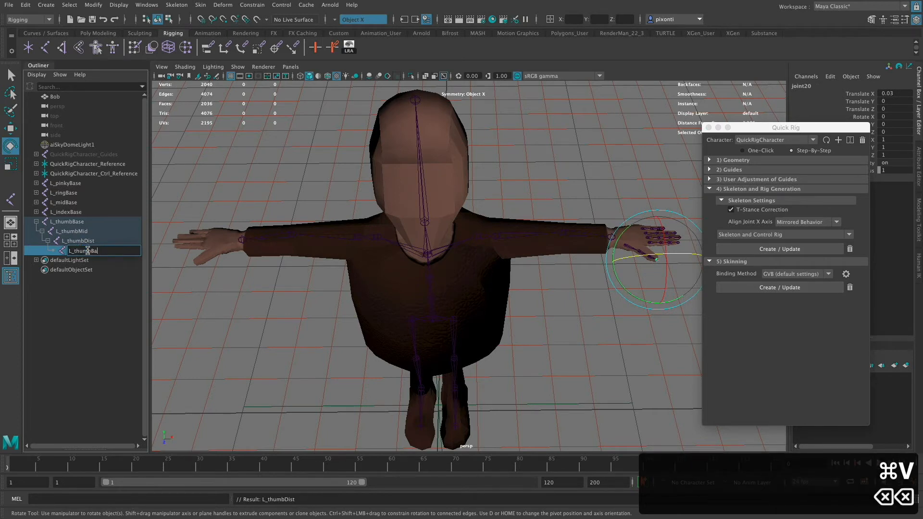
{"action": "type", "text": "End"}
{"action": "key", "text": "Return"}
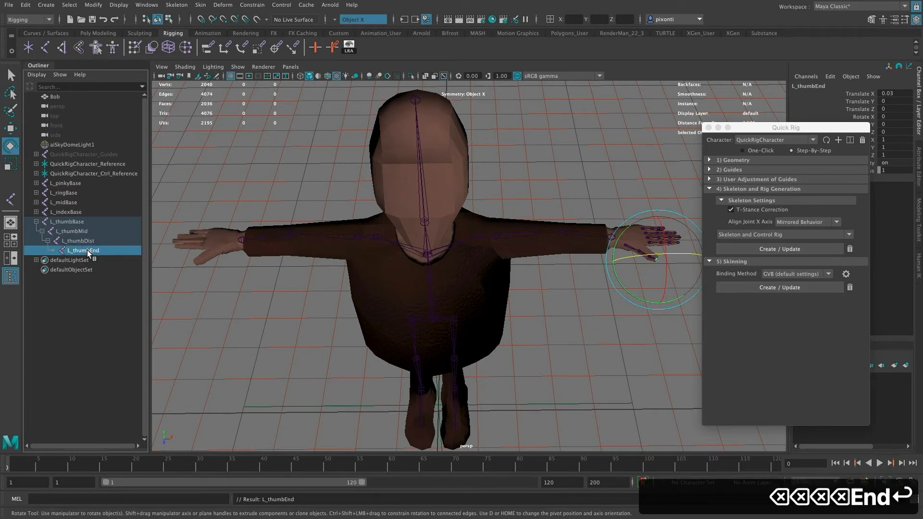
{"action": "left_click", "coordinate": [36, 222]}
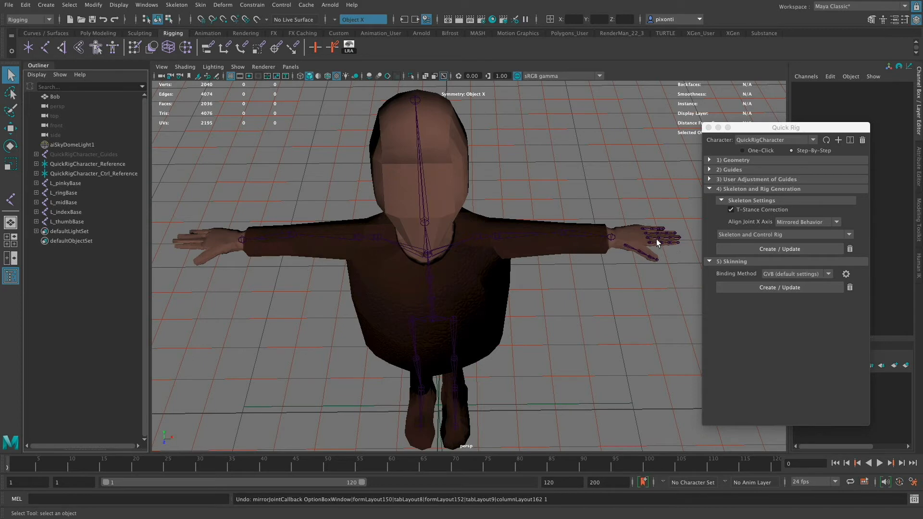
- Open the Mirror Joints options for the L_pinkyBase chain and set it to mirror across YZ with the Behavior function
{"action": "left_click", "coordinate": [66, 183]}
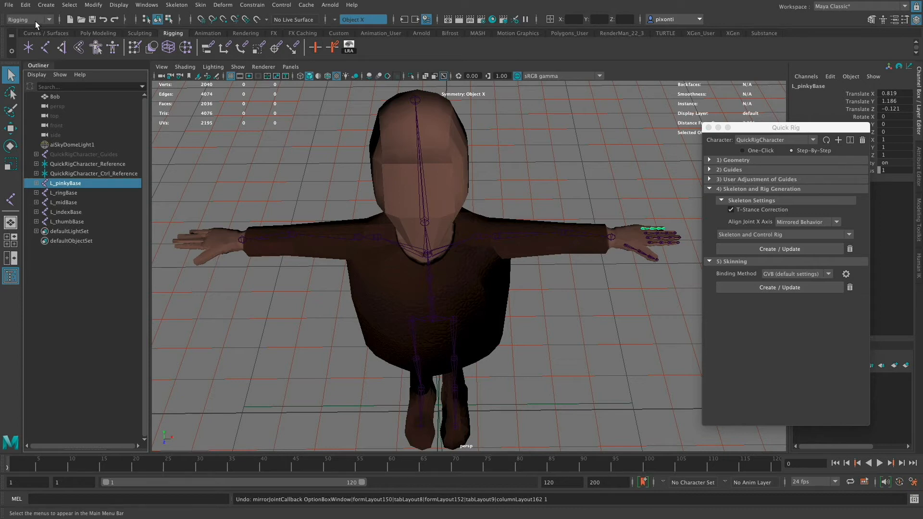
{"action": "left_click", "coordinate": [176, 5]}
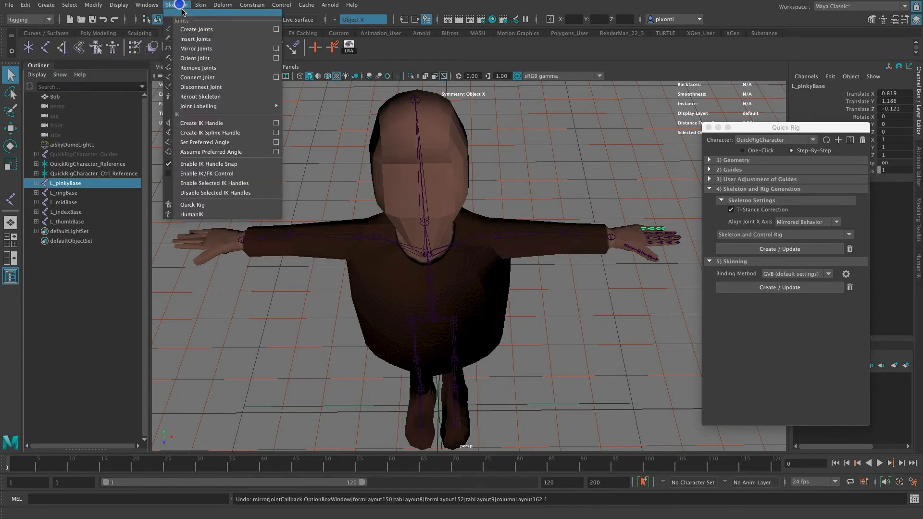
{"action": "left_click", "coordinate": [277, 49]}
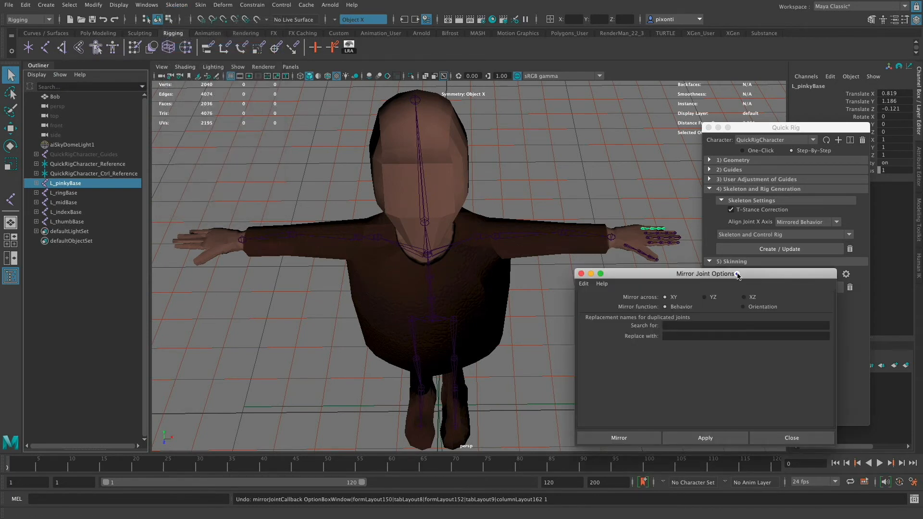
{"action": "left_click_drag", "start_coordinate": [739, 276], "coordinate": [494, 250]}
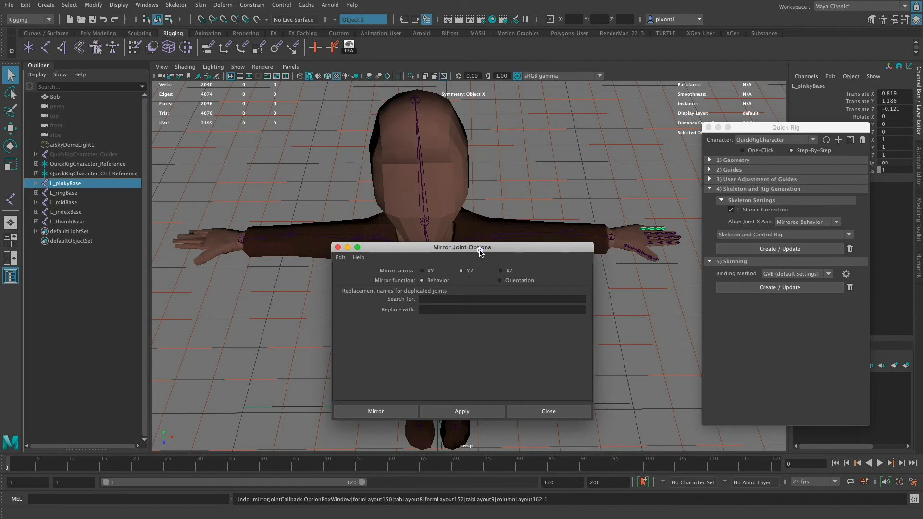
{"action": "left_click_drag", "start_coordinate": [481, 246], "coordinate": [722, 159]}
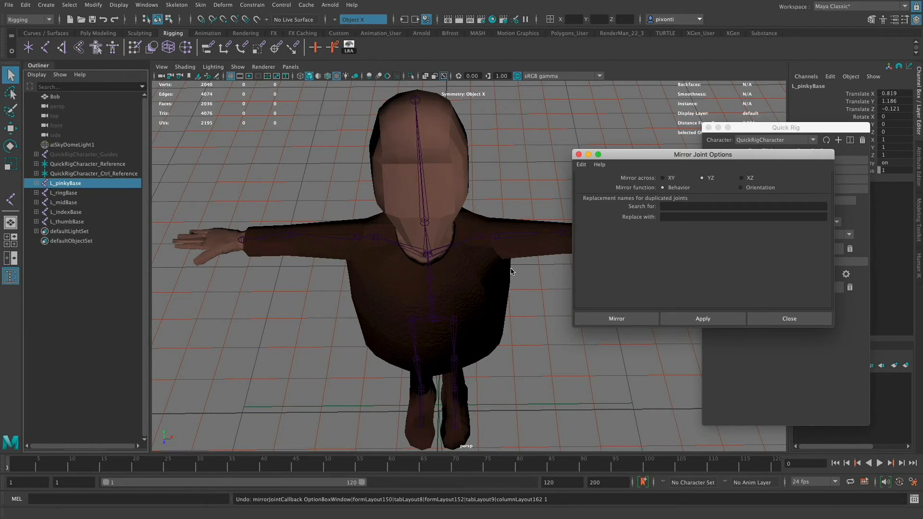
{"action": "left_click_drag", "start_coordinate": [666, 155], "coordinate": [627, 285]}
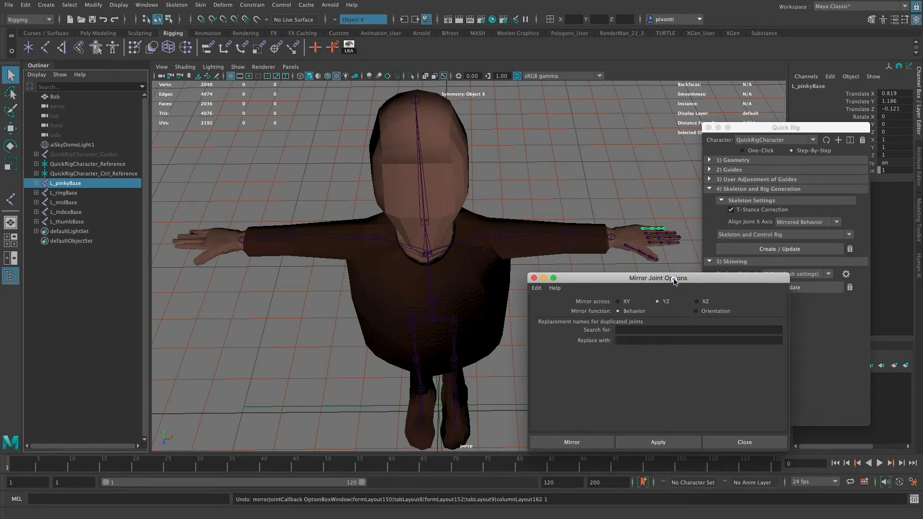
{"action": "mouse_move", "coordinate": [675, 280]}
{"action": "left_mouse_down"}
{"action": "mouse_move", "coordinate": [676, 289]}
{"action": "mouse_move", "coordinate": [677, 277]}
{"action": "left_mouse_up"}
- Set the duplicated joints' names to replace L_ with R_ and mirror the L_pinkyBase chain, keeping the mirror options open
{"action": "left_click", "coordinate": [625, 327]}
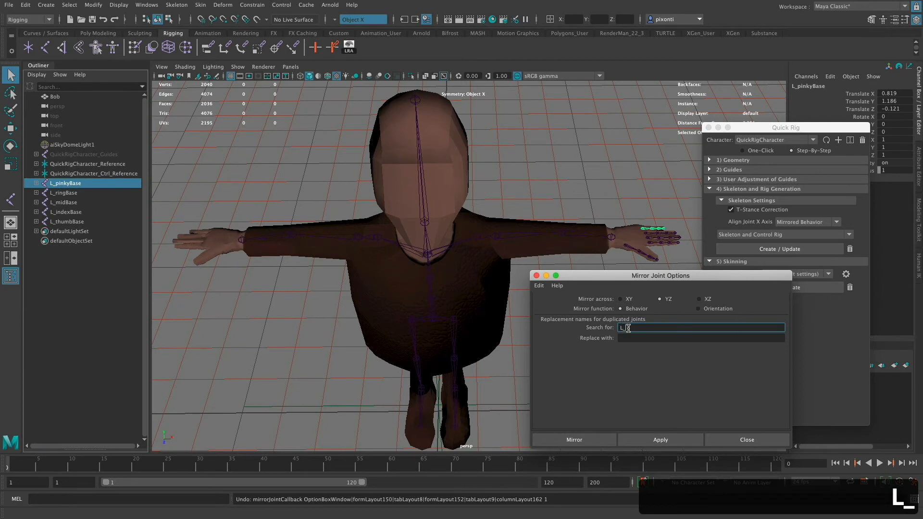
{"action": "type", "text": "L_"}
{"action": "left_click", "coordinate": [627, 338]}
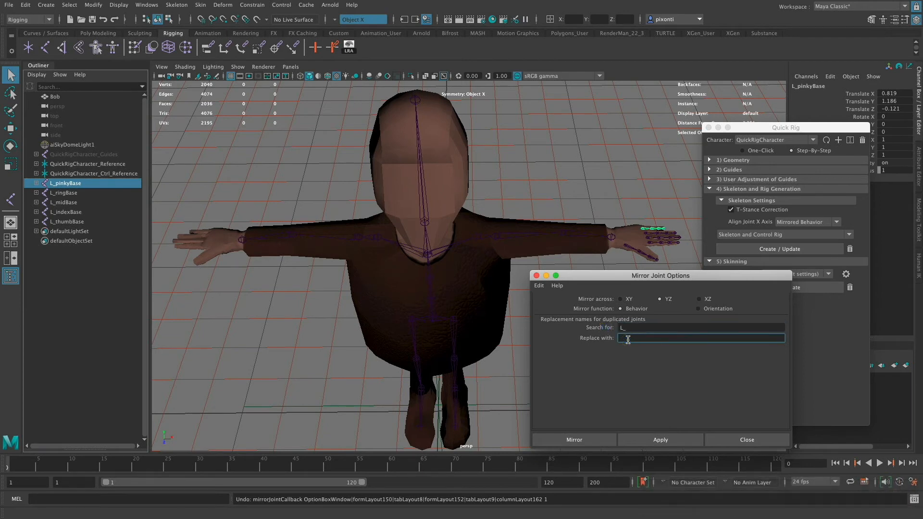
{"action": "type", "text": "R_"}
{"action": "left_click", "coordinate": [666, 441]}
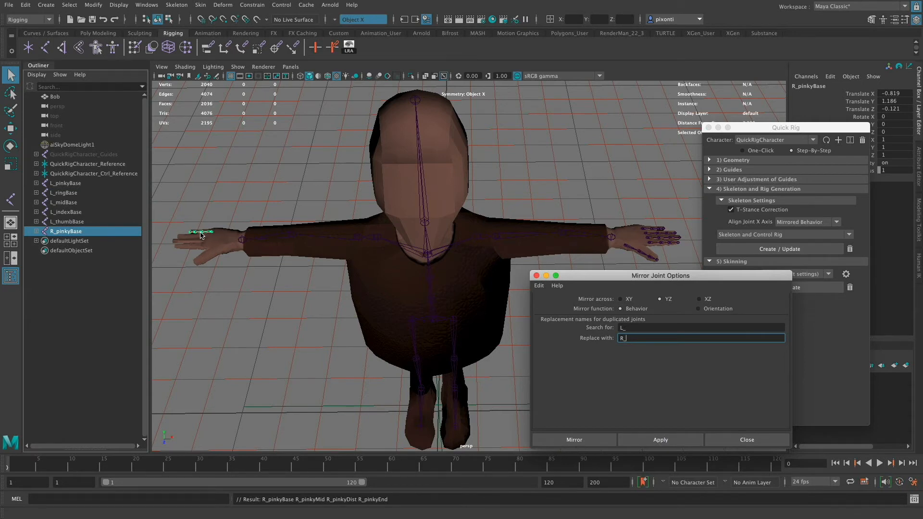
- Mirror the L_ringBase and L_midBase chains to the right hand with the current mirror settings
{"action": "left_click", "coordinate": [71, 192]}
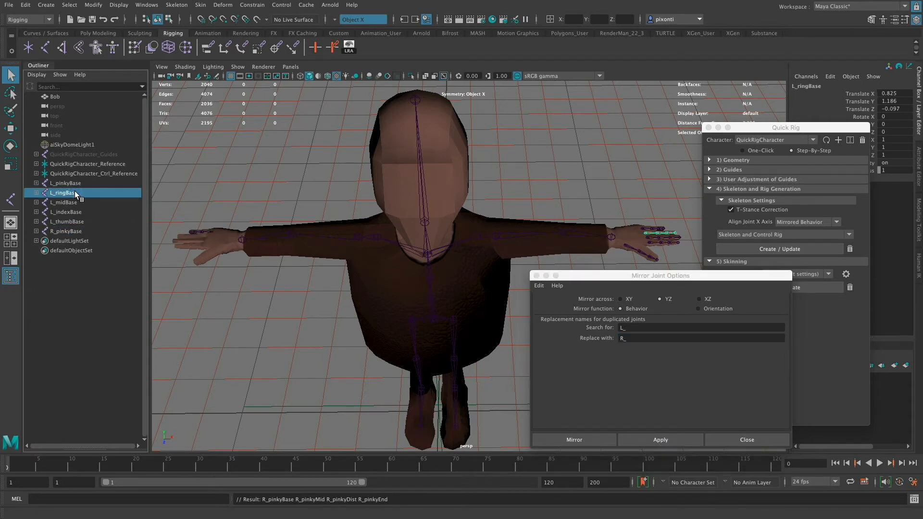
{"action": "left_click", "coordinate": [673, 440]}
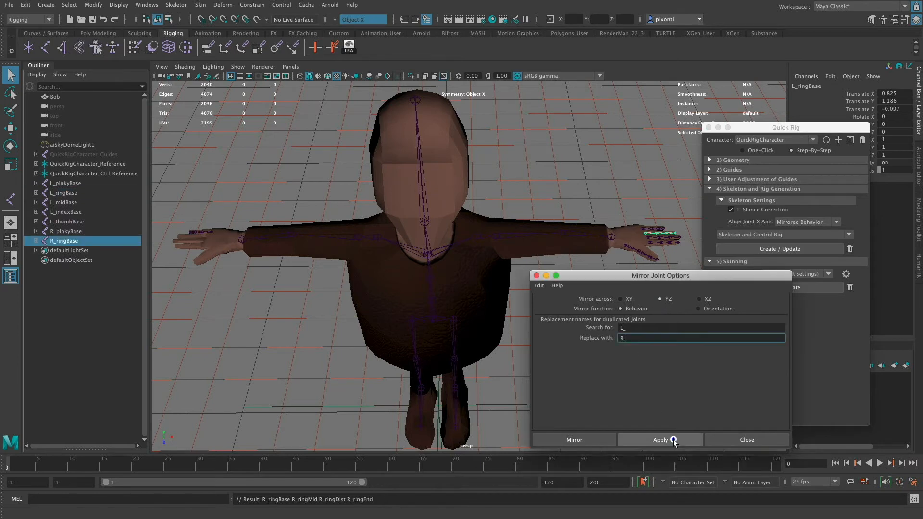
{"action": "left_click", "coordinate": [80, 203]}
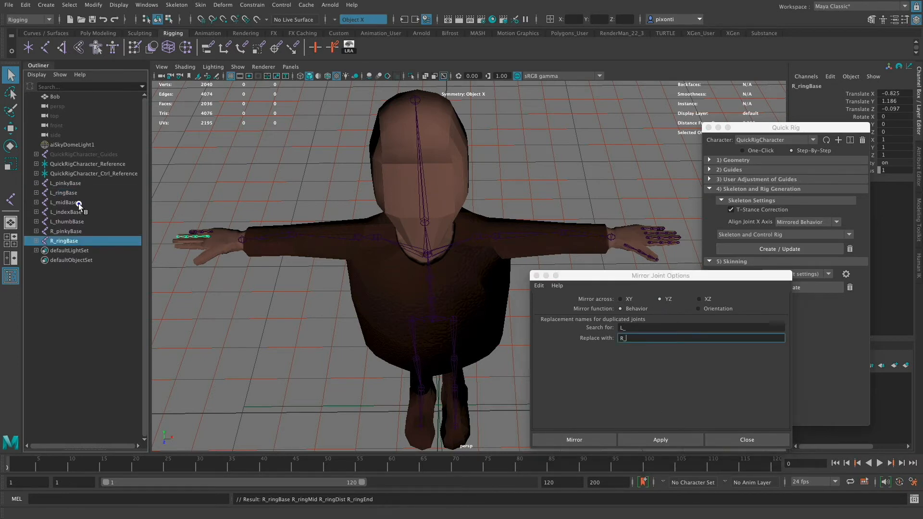
{"action": "left_click", "coordinate": [674, 438]}
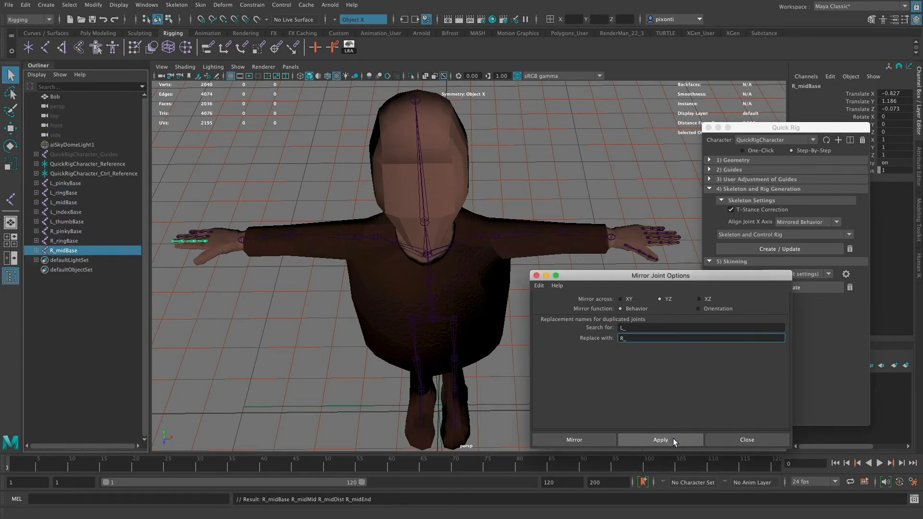
- Mirror the L_indexBase and L_thumbBase chains to the right hand and close the mirror options
{"action": "left_click", "coordinate": [79, 212]}
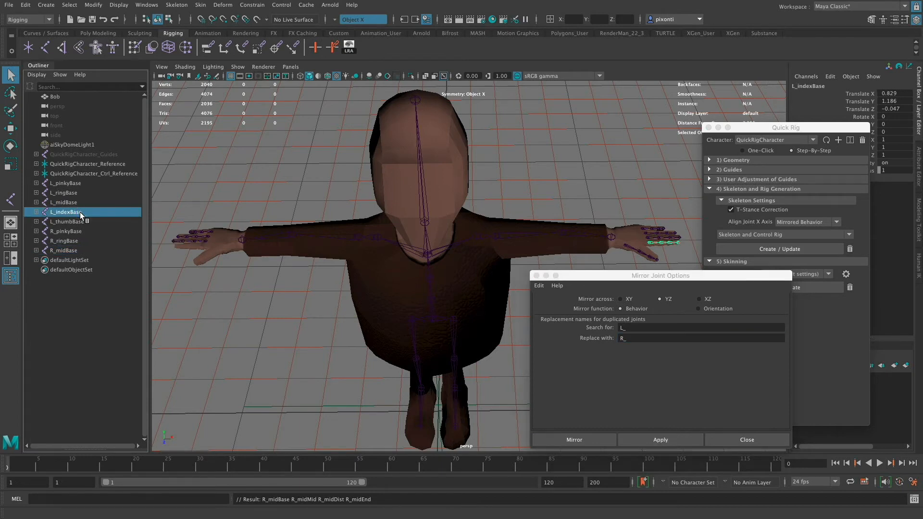
{"action": "left_click", "coordinate": [673, 440]}
{"action": "left_click", "coordinate": [82, 222]}
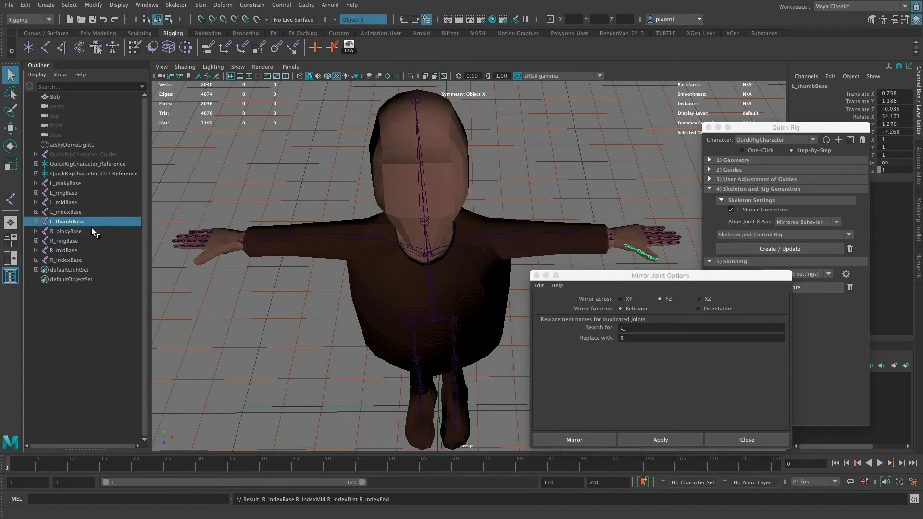
{"action": "left_click", "coordinate": [671, 440]}
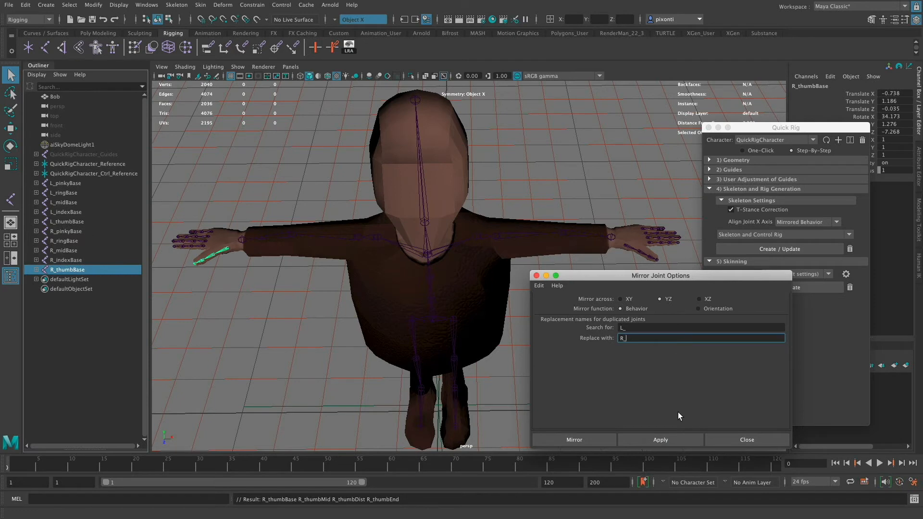
{"action": "left_click", "coordinate": [537, 276]}
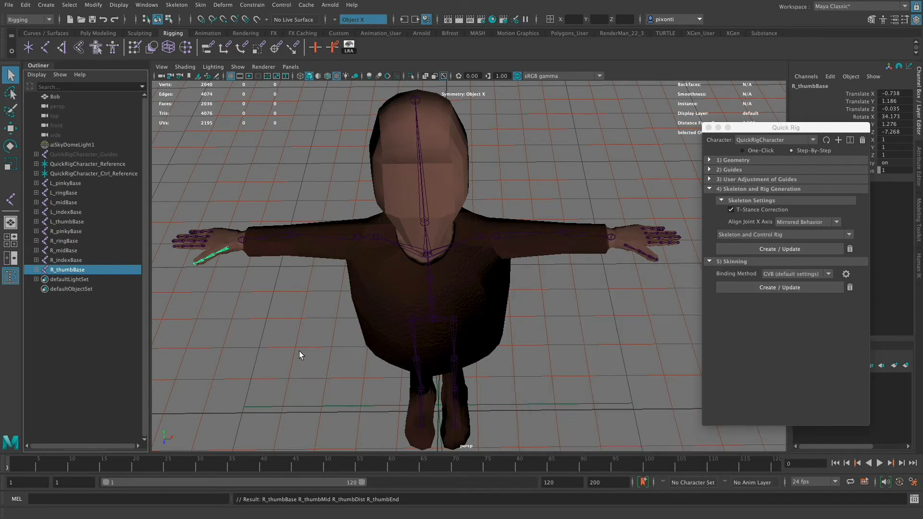
- Parent the L_pinkyBase and L_ringBase chains to the character's left hand joint
{"action": "left_click_drag", "start_coordinate": [299, 351], "coordinate": [515, 300], "text": "alt"}
{"action": "left_click", "coordinate": [647, 234]}
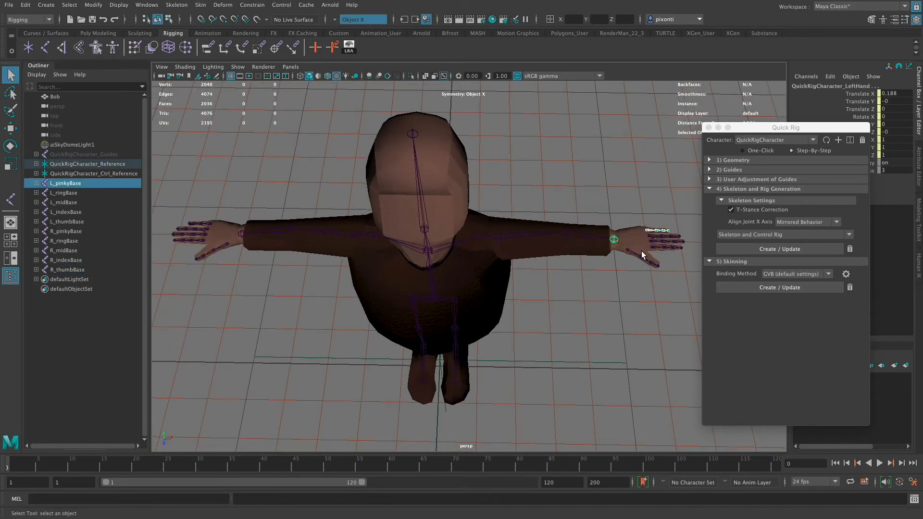
{"action": "left_click", "coordinate": [646, 234]}
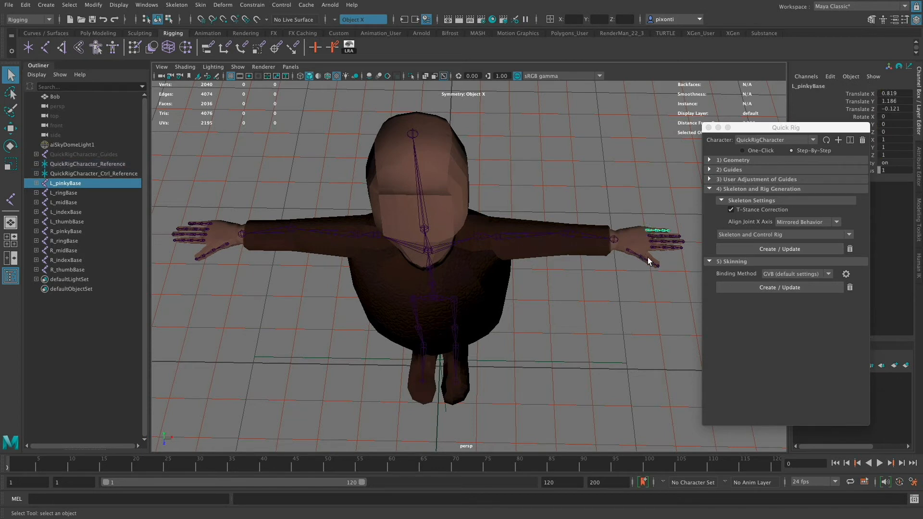
{"action": "left_click", "coordinate": [616, 240]}
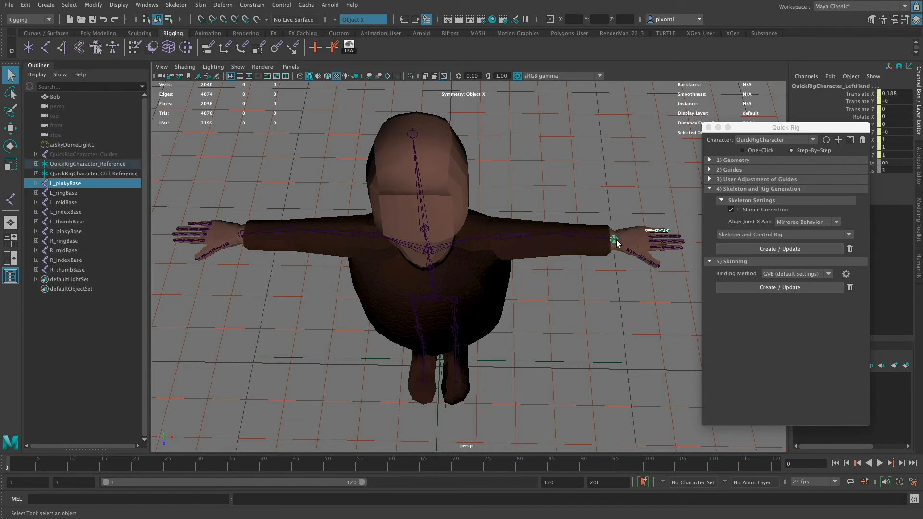
{"action": "key", "text": "p"}
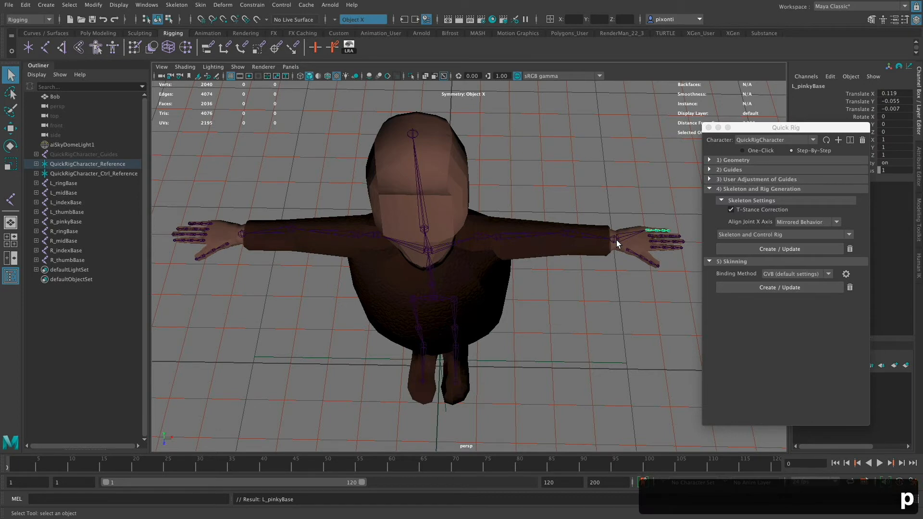
{"action": "left_click", "coordinate": [648, 236]}
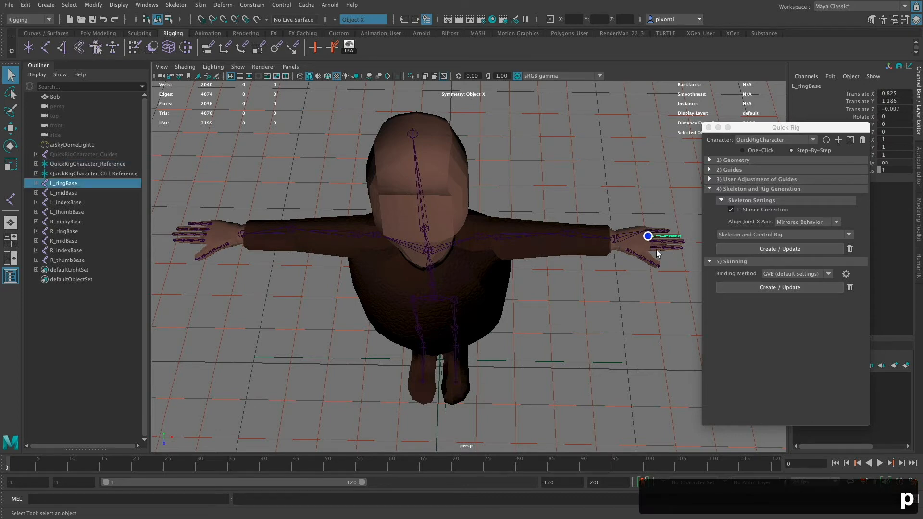
{"action": "left_click", "coordinate": [615, 244], "text": "shift"}
{"action": "key", "text": "p"}
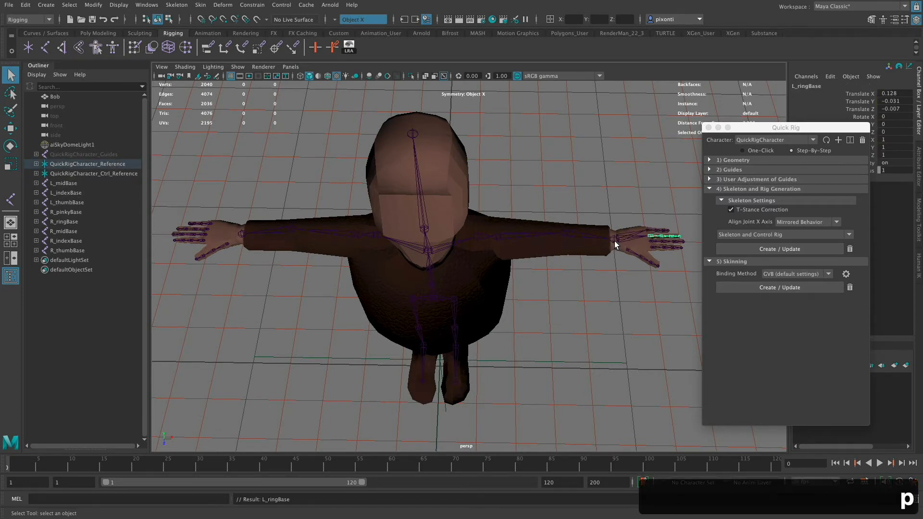
- Parent the L_midBase and L_indexBase chains to the left hand joint
{"action": "left_click", "coordinate": [648, 242]}
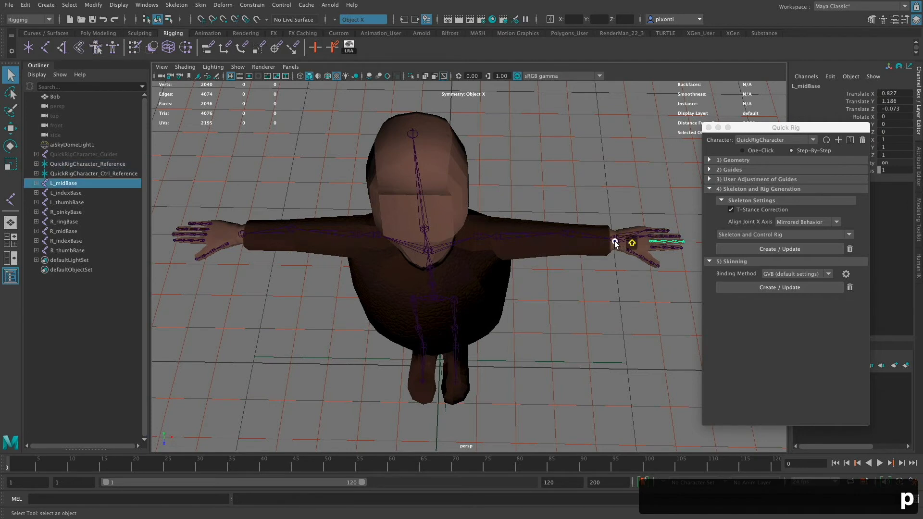
{"action": "left_click", "coordinate": [615, 244], "text": "shift"}
{"action": "key", "text": "p"}
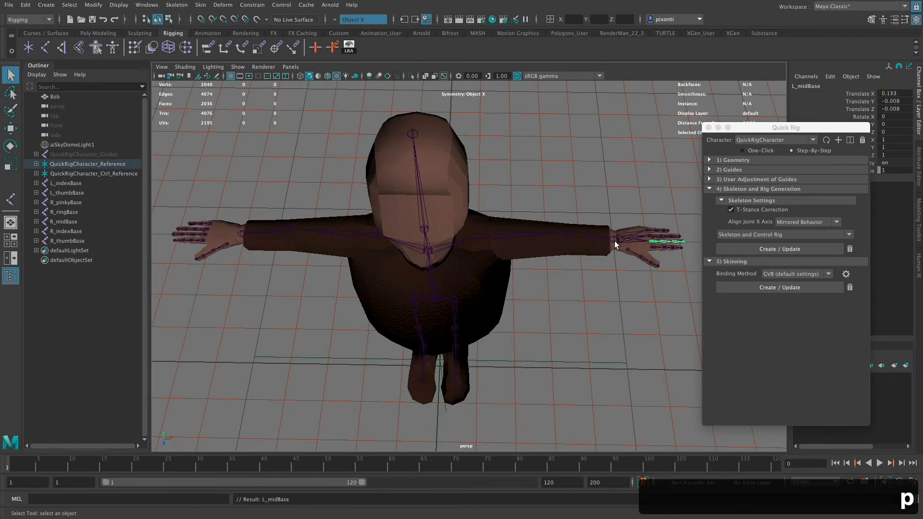
{"action": "left_click", "coordinate": [653, 249]}
{"action": "left_click", "coordinate": [615, 241], "text": "shift"}
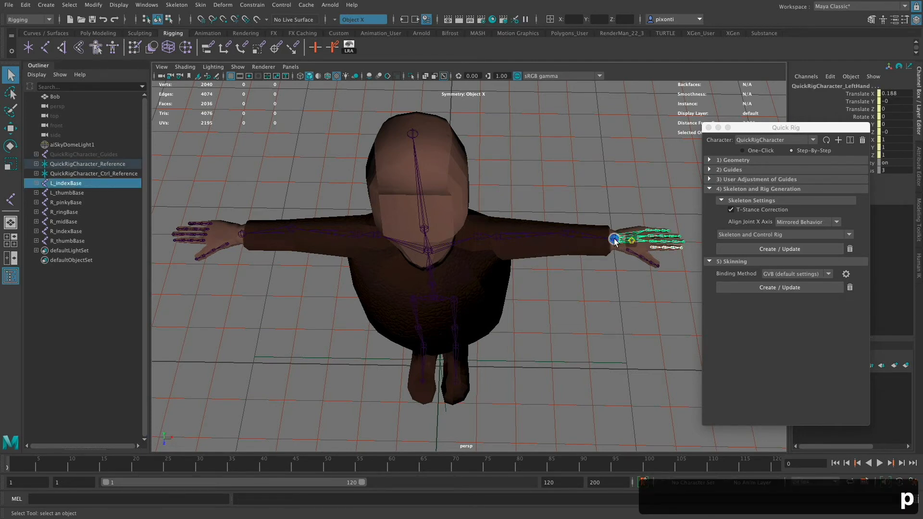
{"action": "key", "text": "p"}
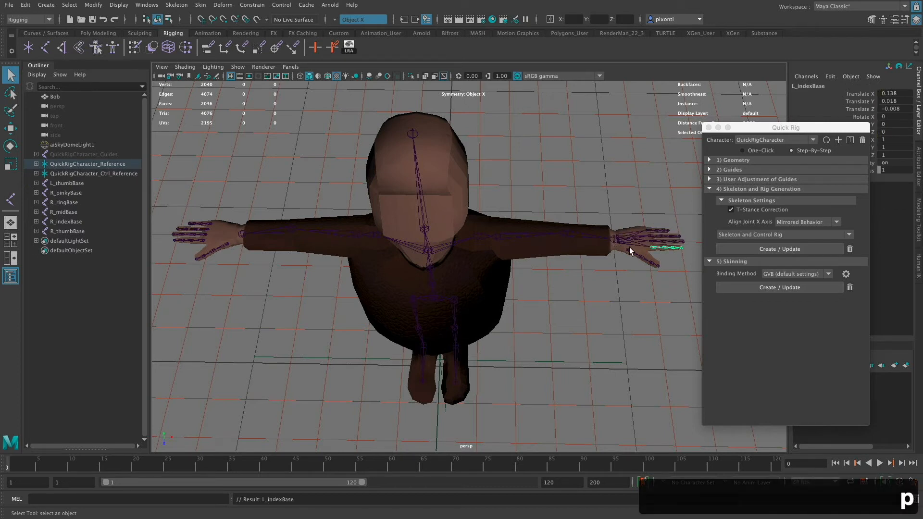
- Parent the L_thumbBase chain to the left hand joint
{"action": "left_click", "coordinate": [624, 248]}
{"action": "left_click", "coordinate": [616, 242], "text": "shift"}
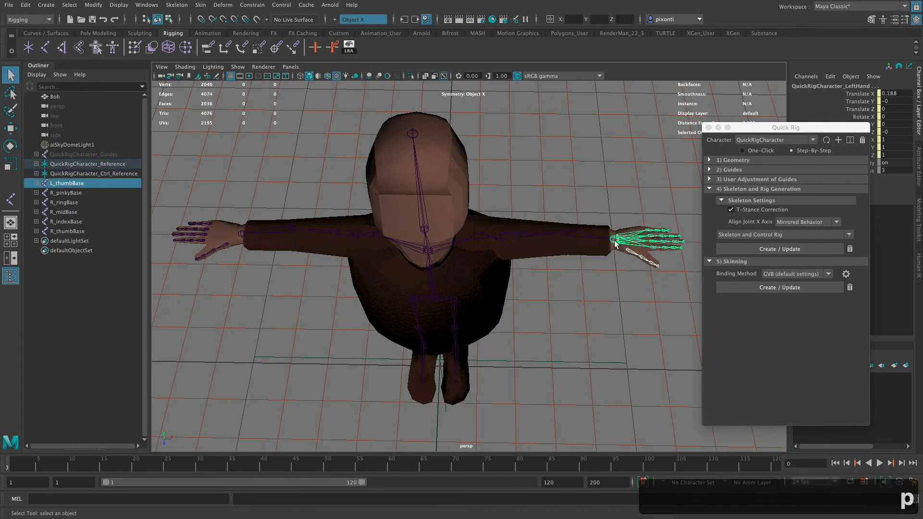
{"action": "key", "text": "p"}
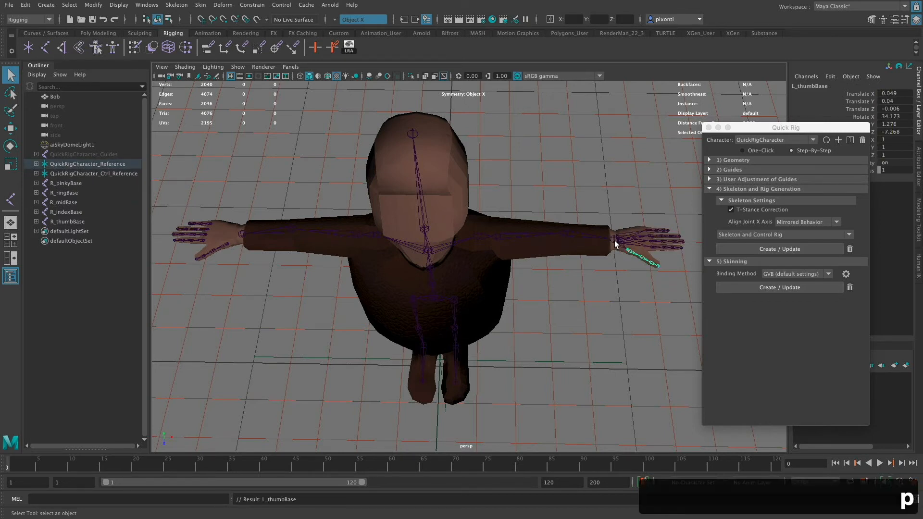
- Parent the R_pinkyBase and R_ringBase chains to the character's right hand joint
{"action": "left_click", "coordinate": [209, 222]}
{"action": "left_click", "coordinate": [240, 235], "text": "shift"}
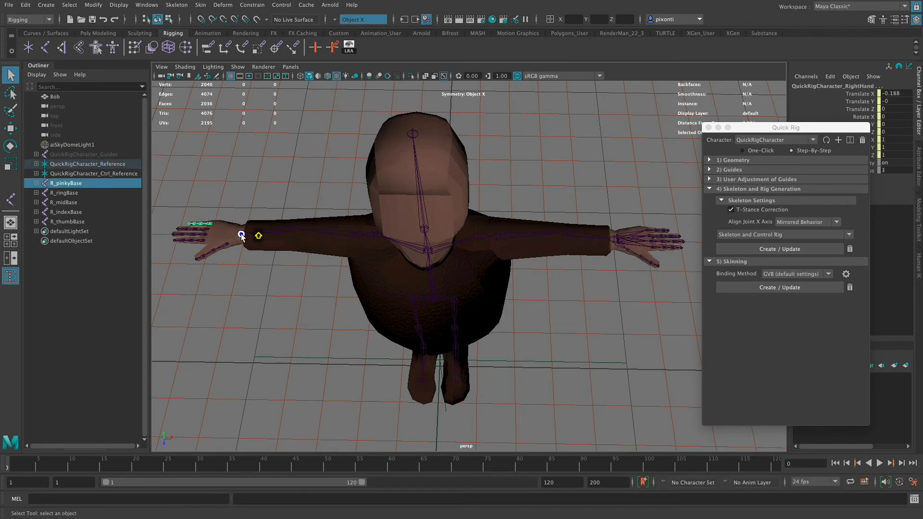
{"action": "key", "text": "p"}
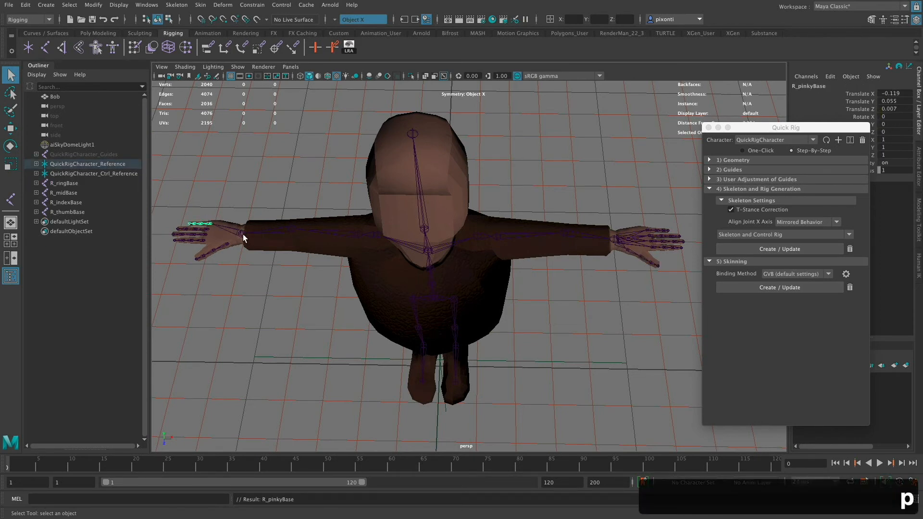
{"action": "left_click", "coordinate": [210, 229]}
{"action": "left_click", "coordinate": [240, 234], "text": "shift"}
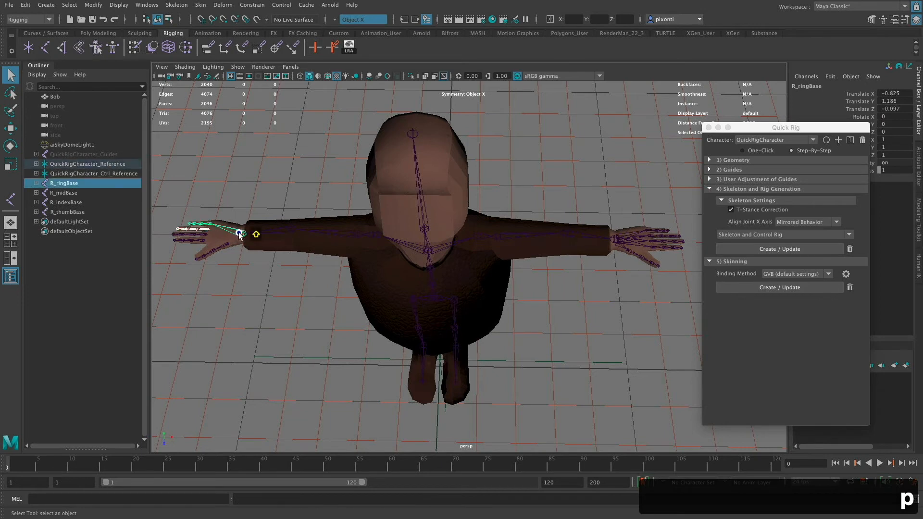
{"action": "key", "text": "p"}
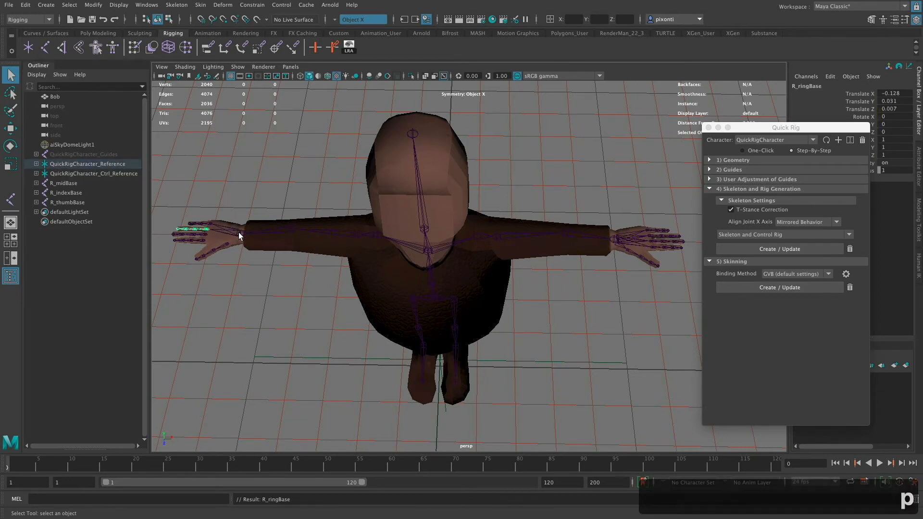
- Parent the R_midBase and R_indexBase chains to the right hand joint
{"action": "left_click", "coordinate": [206, 240]}
{"action": "left_click", "coordinate": [240, 237], "text": "shift"}
{"action": "key", "text": "p"}
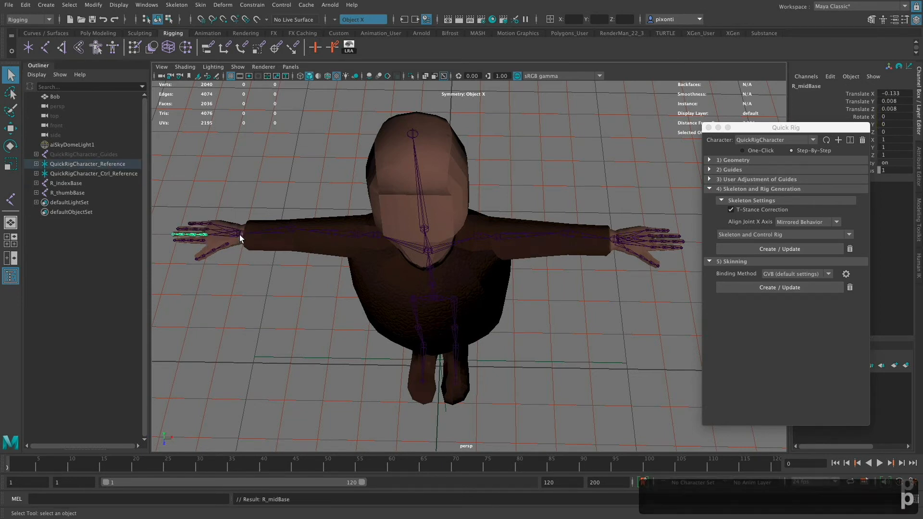
{"action": "left_click", "coordinate": [206, 241]}
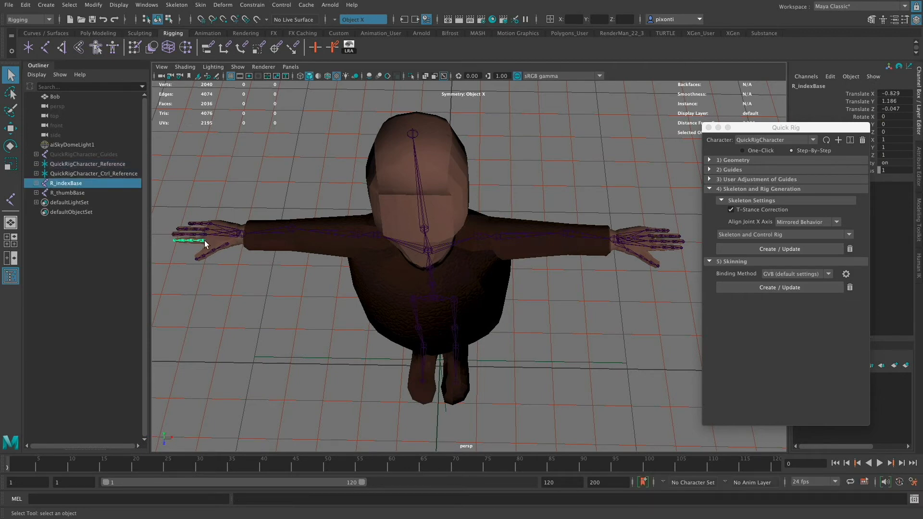
{"action": "left_click", "coordinate": [240, 237], "text": "shift"}
{"action": "key", "text": "p"}
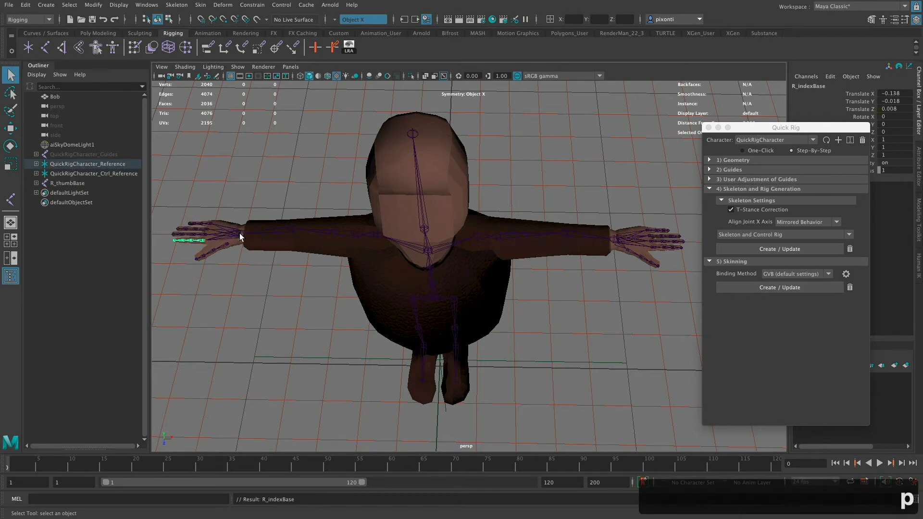
- Parent the R_thumbBase chain to the right hand joint
{"action": "left_click", "coordinate": [226, 244]}
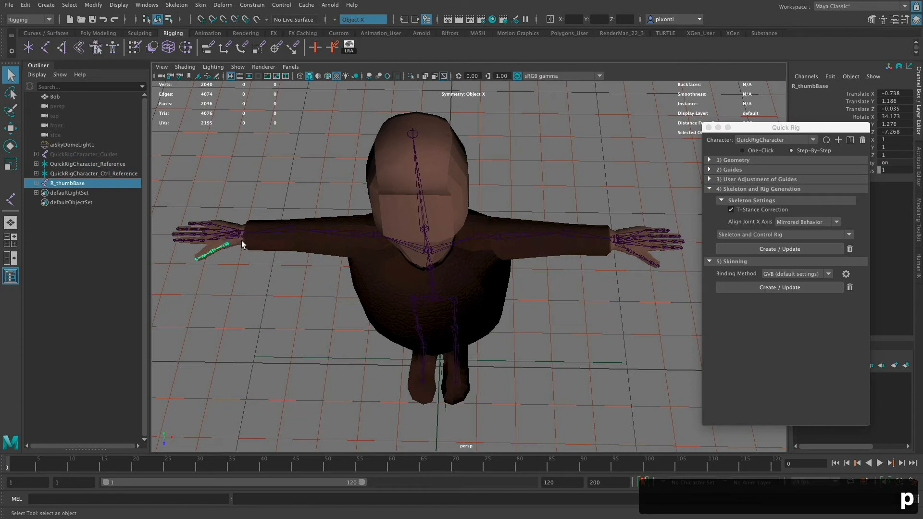
{"action": "left_click", "coordinate": [240, 236], "text": "shift"}
{"action": "key", "text": "p"}
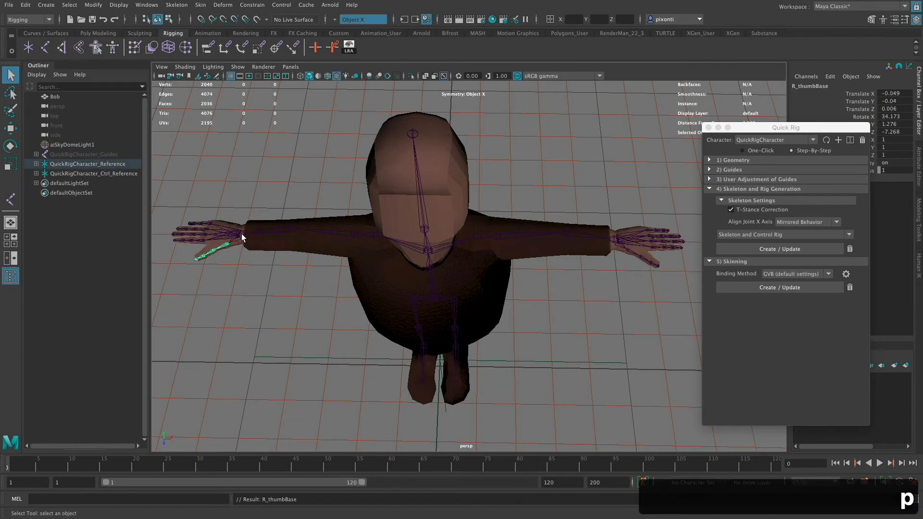
- Examine the skeleton inside the character's body, legs and feet from several angles in the perspective view
{"action": "mouse_move", "coordinate": [462, 285]}
{"action": "left_mouse_down", "text": "alt"}
{"action": "mouse_move", "coordinate": [452, 268]}
{"action": "mouse_move", "coordinate": [454, 284]}
{"action": "left_mouse_up", "text": "alt"}
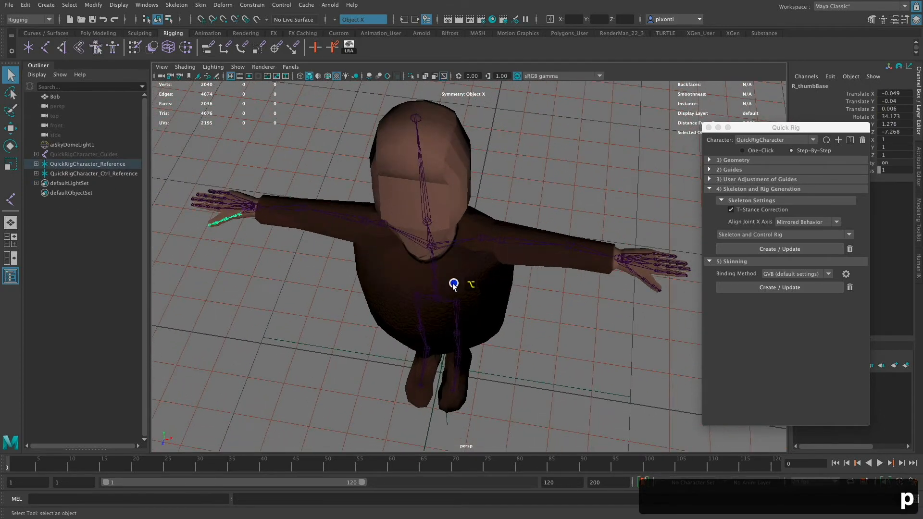
{"action": "right_click_drag", "start_coordinate": [454, 285], "coordinate": [515, 322], "text": "alt"}
{"action": "middle_click_drag", "start_coordinate": [515, 322], "coordinate": [522, 291], "text": "alt"}
{"action": "right_click_drag", "start_coordinate": [522, 290], "coordinate": [515, 286], "text": "alt"}
{"action": "left_click_drag", "start_coordinate": [504, 323], "coordinate": [484, 301], "text": "alt"}
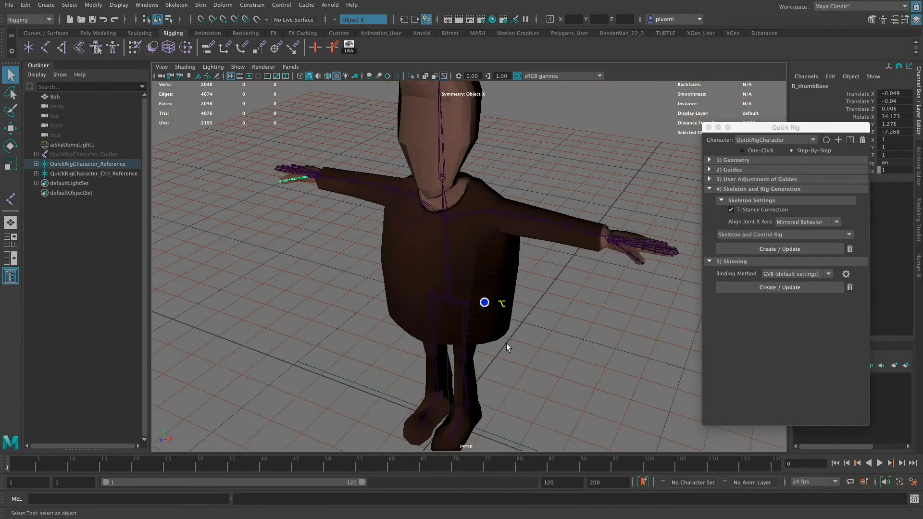
{"action": "middle_click_drag", "start_coordinate": [507, 343], "coordinate": [500, 263], "text": "alt"}
{"action": "right_click_drag", "start_coordinate": [500, 262], "coordinate": [508, 254], "text": "alt"}
{"action": "right_click_drag", "start_coordinate": [464, 319], "coordinate": [637, 307], "text": "alt"}
{"action": "middle_click_drag", "start_coordinate": [637, 308], "coordinate": [642, 324], "text": "alt"}
{"action": "middle_click_drag", "start_coordinate": [549, 344], "coordinate": [560, 239], "text": "alt"}
{"action": "left_click_drag", "start_coordinate": [555, 280], "coordinate": [520, 268], "text": "alt"}
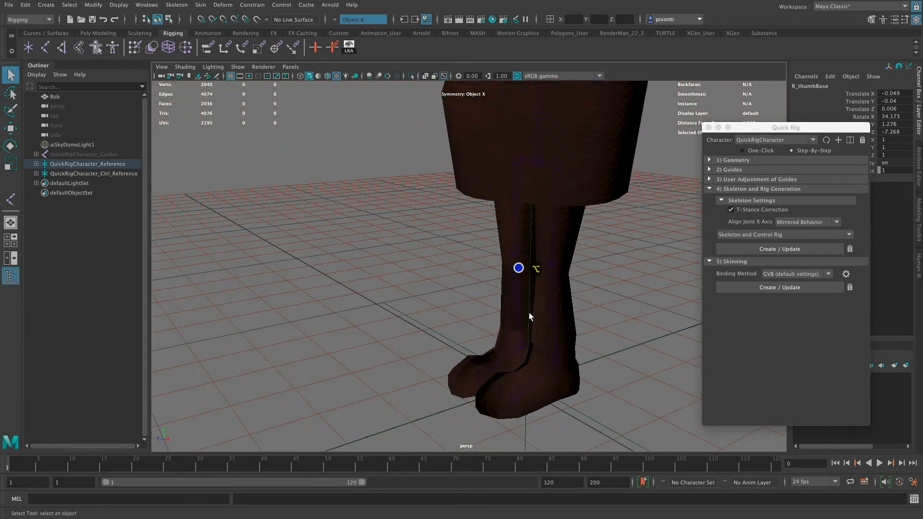
{"action": "middle_click_drag", "start_coordinate": [529, 315], "coordinate": [477, 208], "text": "alt"}
{"action": "right_click_drag", "start_coordinate": [474, 211], "coordinate": [693, 315], "text": "alt"}
{"action": "middle_click_drag", "start_coordinate": [631, 369], "coordinate": [566, 266], "text": "alt"}
{"action": "left_click_drag", "start_coordinate": [577, 282], "coordinate": [571, 322], "text": "alt"}
{"action": "middle_click_drag", "start_coordinate": [492, 314], "coordinate": [610, 387], "text": "alt"}
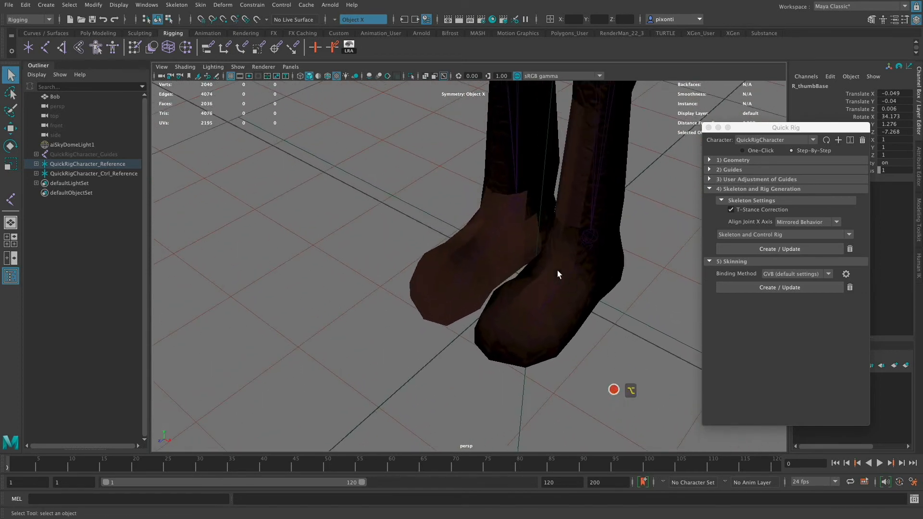
- Add a joint near the tip of the character's left foot as a child of the left toe base joint
{"action": "left_click", "coordinate": [532, 314]}
{"action": "left_click_drag", "start_coordinate": [543, 333], "coordinate": [573, 360], "text": "alt"}
{"action": "key", "text": "space"}
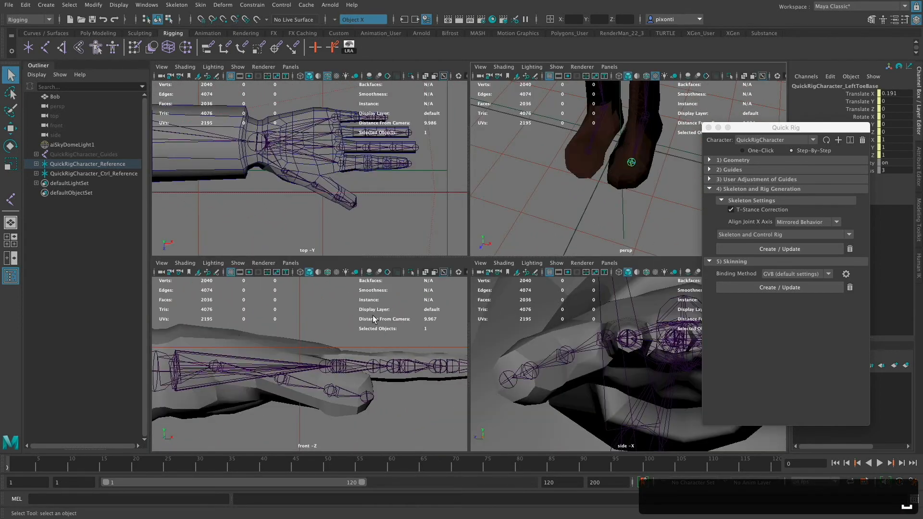
{"action": "key", "text": "space"}
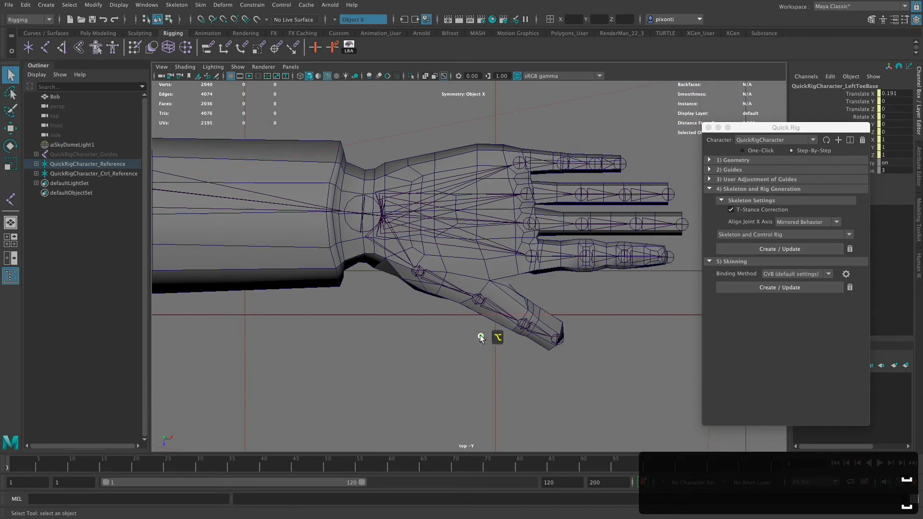
{"action": "right_click_drag", "start_coordinate": [481, 338], "coordinate": [244, 354], "text": "alt"}
{"action": "middle_click_drag", "start_coordinate": [453, 330], "coordinate": [654, 294], "text": "alt"}
{"action": "middle_click_drag", "start_coordinate": [546, 313], "coordinate": [561, 309], "text": "alt"}
{"action": "key", "text": "space"}
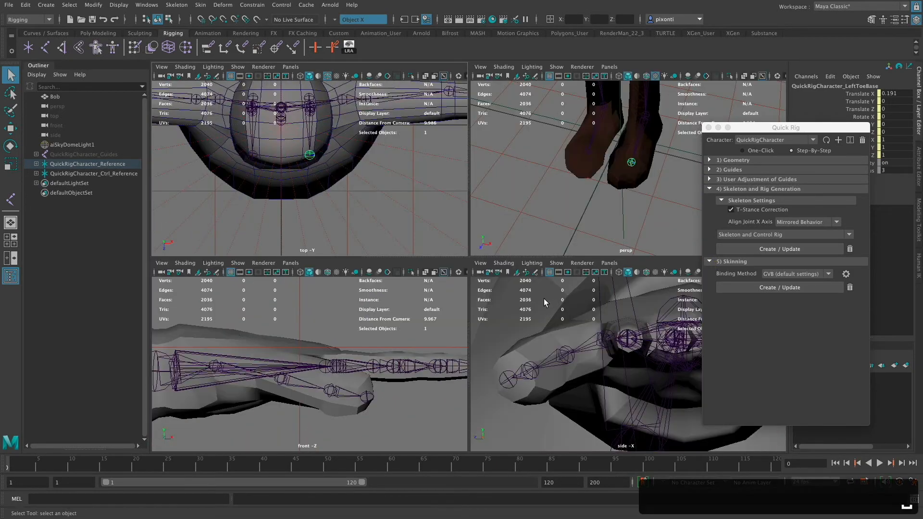
{"action": "left_click_drag", "start_coordinate": [641, 176], "coordinate": [597, 213], "text": "alt"}
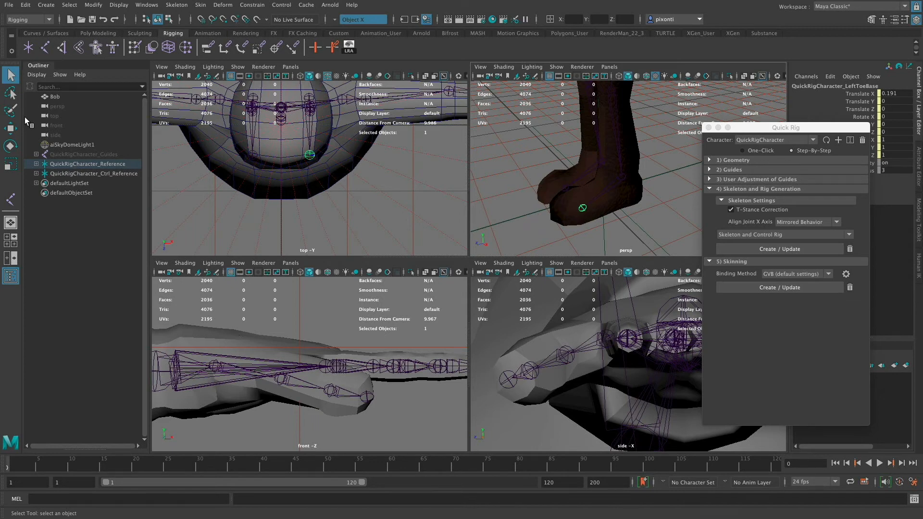
{"action": "left_click", "coordinate": [10, 199]}
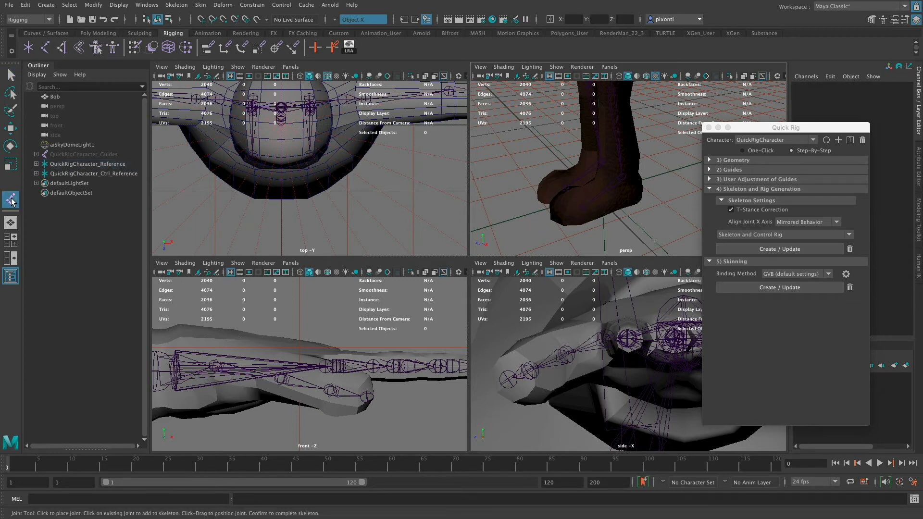
{"action": "left_click", "coordinate": [585, 211]}
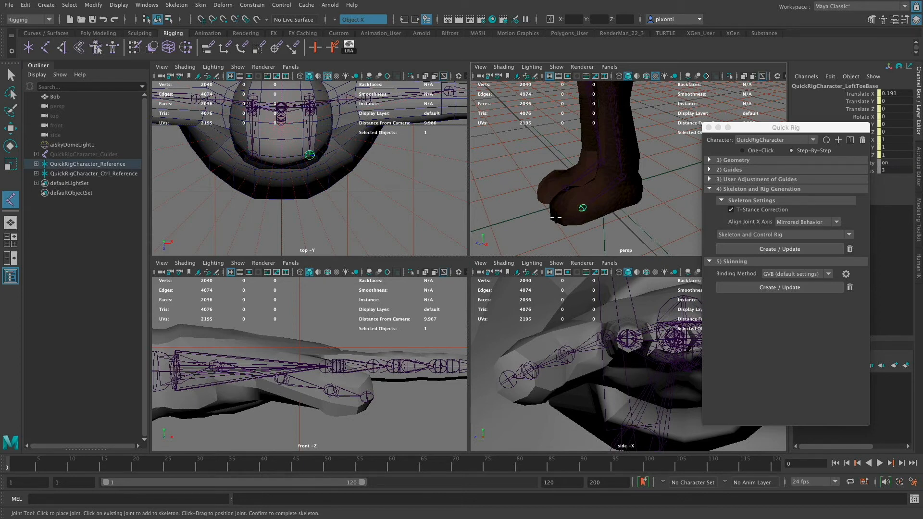
{"action": "left_click", "coordinate": [311, 183]}
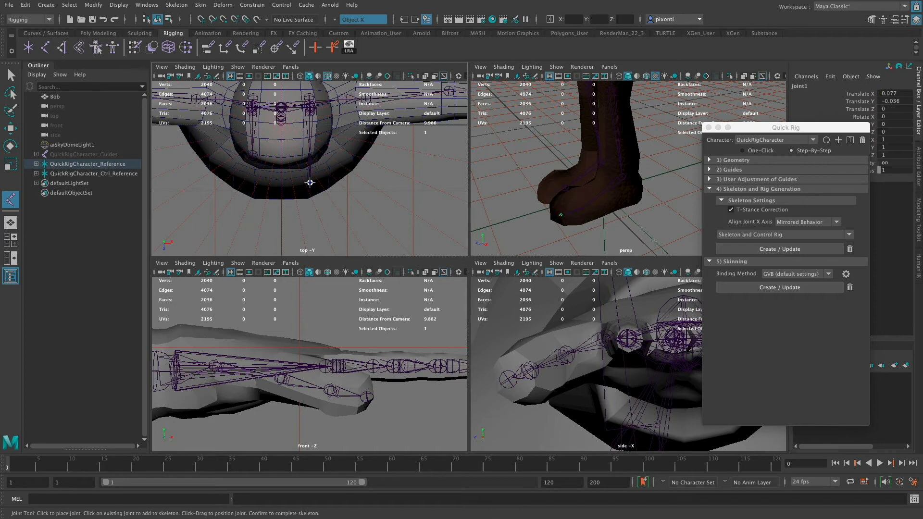
{"action": "key", "text": "Return"}
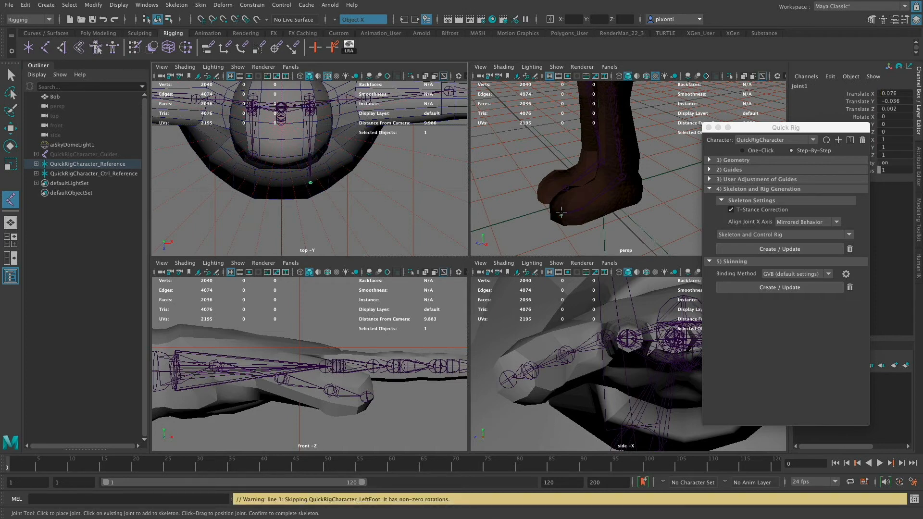
- Move the new joint forward to the tip of the left foot and set its Translate Z to 0
{"action": "key", "text": "w"}
{"action": "left_click", "coordinate": [561, 214]}
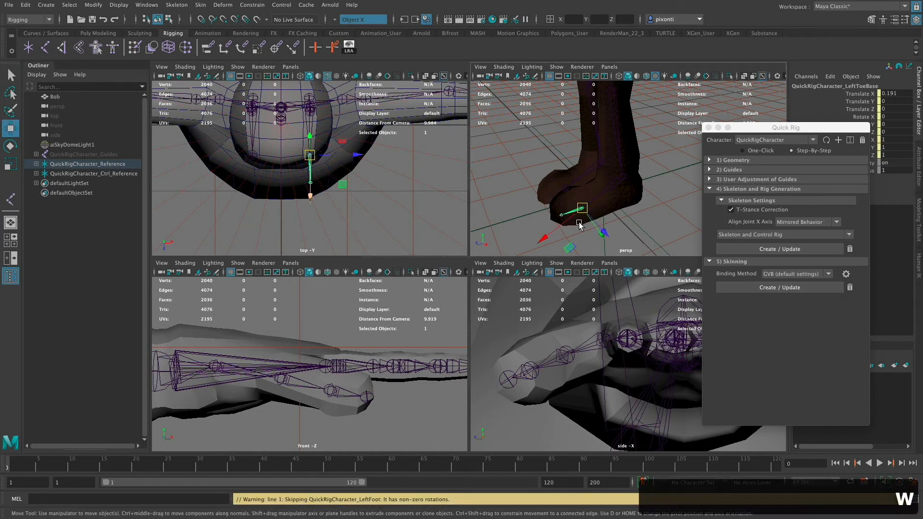
{"action": "left_click", "coordinate": [562, 215]}
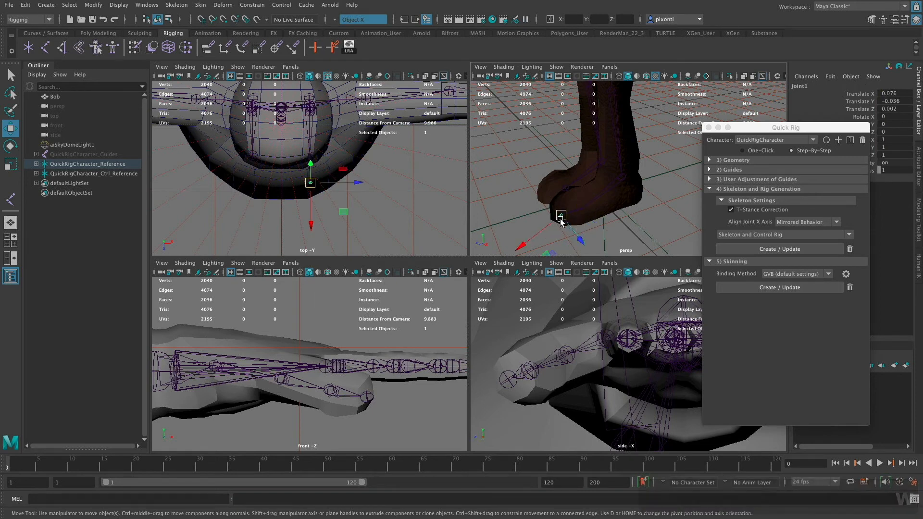
{"action": "key", "text": "w"}
{"action": "left_click_drag", "start_coordinate": [561, 217], "coordinate": [527, 229]}
{"action": "key", "text": "w"}
{"action": "left_click", "coordinate": [861, 109]}
{"action": "left_click", "coordinate": [889, 109]}
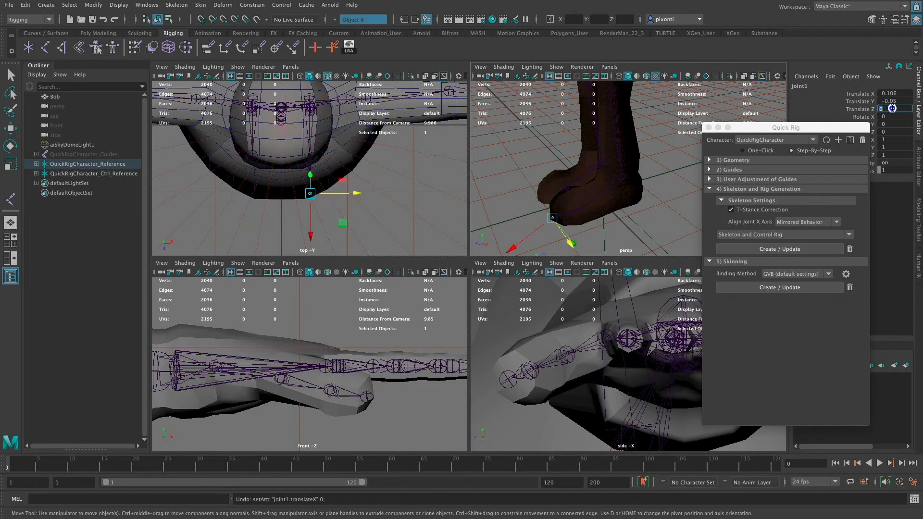
{"action": "type", "text": "0"}
{"action": "key", "text": "Return"}
- Examine the left toe base and toe tip joints inside the foot from several angles in the perspective view
{"action": "key", "text": "q"}
{"action": "left_click", "coordinate": [581, 212]}
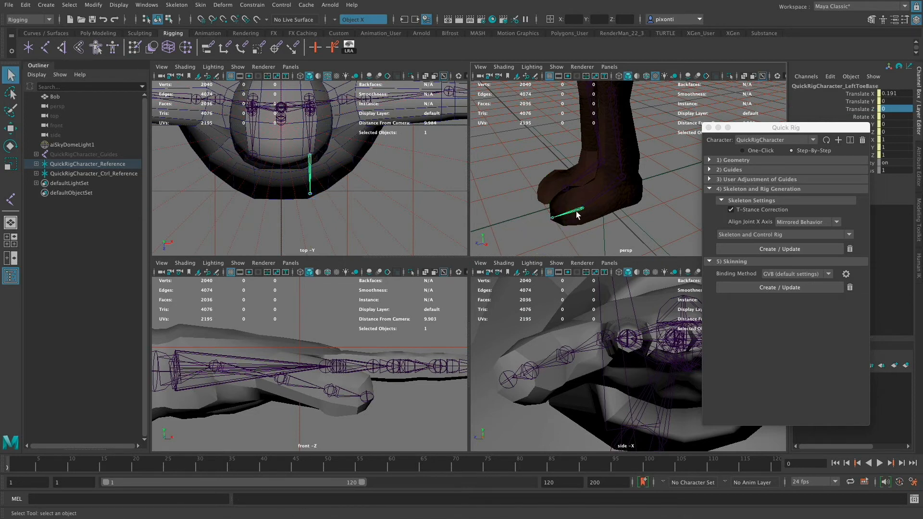
{"action": "right_click_drag", "start_coordinate": [582, 218], "coordinate": [621, 215], "text": "alt"}
{"action": "middle_click_drag", "start_coordinate": [618, 214], "coordinate": [661, 178], "text": "alt"}
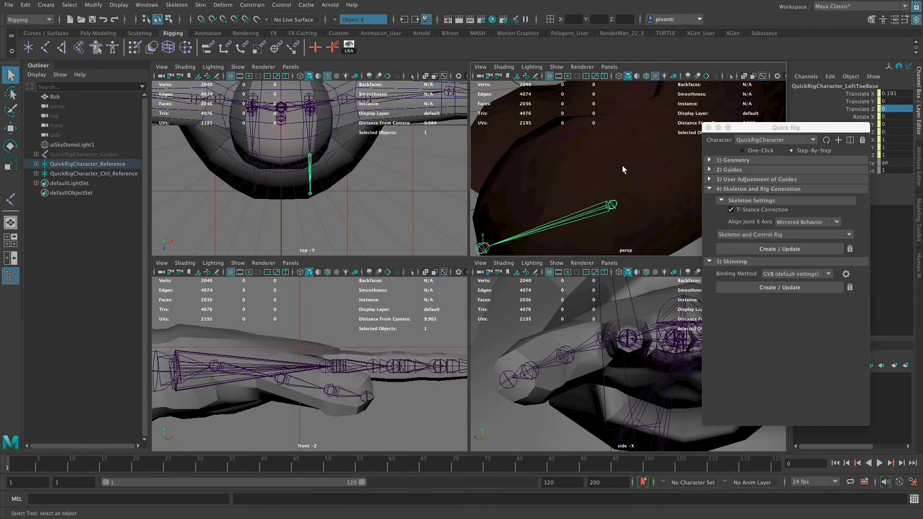
{"action": "mouse_move", "coordinate": [622, 165]}
{"action": "left_mouse_down", "text": "alt"}
{"action": "mouse_move", "coordinate": [618, 159]}
{"action": "mouse_move", "coordinate": [619, 179]}
{"action": "left_mouse_up", "text": "alt"}
{"action": "middle_click_drag", "start_coordinate": [618, 179], "coordinate": [628, 161], "text": "alt"}
{"action": "left_click_drag", "start_coordinate": [628, 161], "coordinate": [628, 173], "text": "alt"}
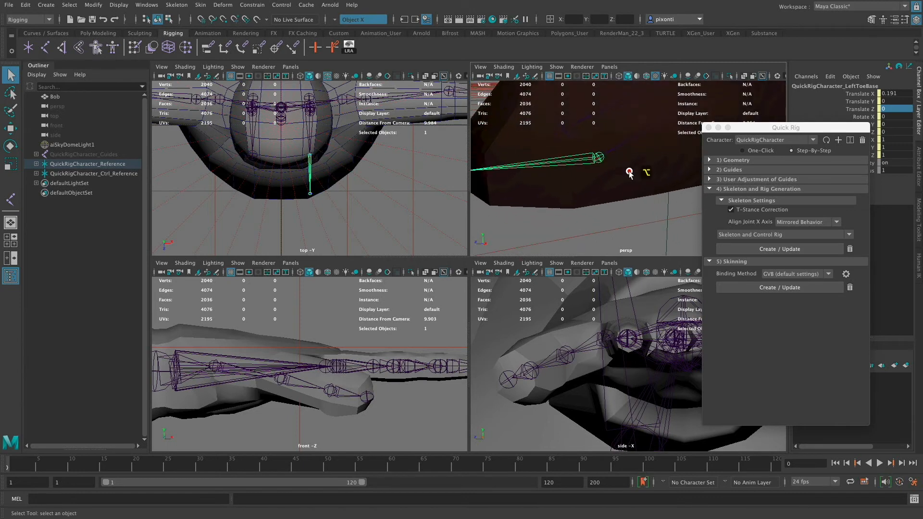
{"action": "right_click_drag", "start_coordinate": [595, 179], "coordinate": [571, 183], "text": "alt"}
{"action": "left_click_drag", "start_coordinate": [571, 183], "coordinate": [594, 196], "text": "alt"}
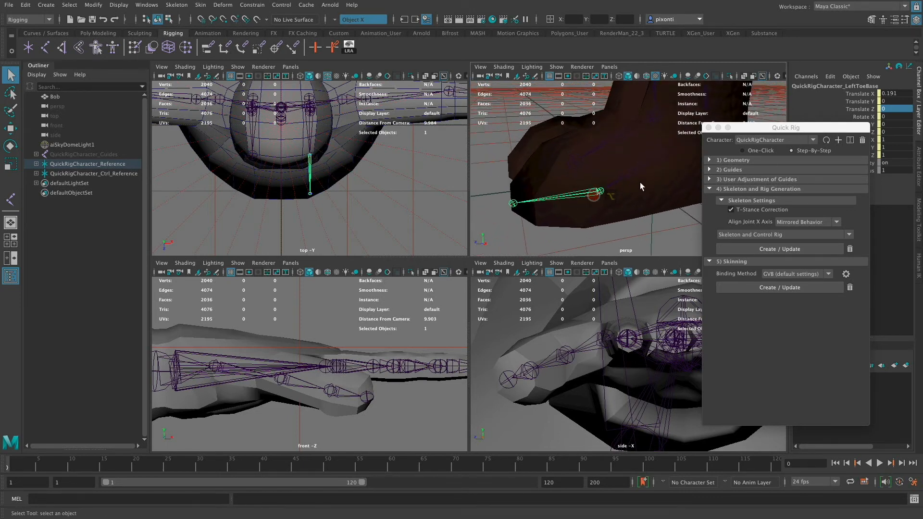
{"action": "left_click", "coordinate": [513, 204]}
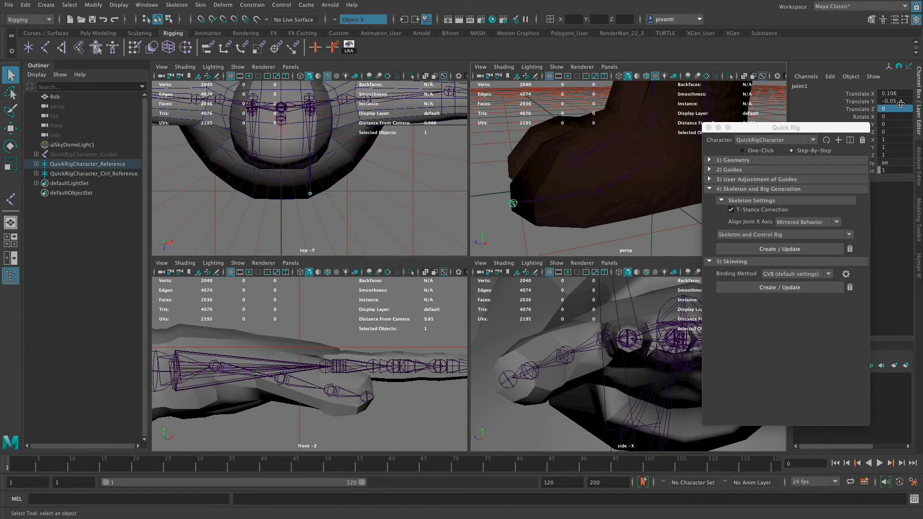
{"action": "left_click_drag", "start_coordinate": [589, 194], "coordinate": [597, 203], "text": "alt"}
{"action": "right_click_drag", "start_coordinate": [597, 202], "coordinate": [560, 203], "text": "alt"}
{"action": "left_click_drag", "start_coordinate": [573, 194], "coordinate": [616, 201], "text": "alt"}
{"action": "key", "text": "space"}
{"action": "middle_click_drag", "start_coordinate": [380, 331], "coordinate": [484, 327], "text": "alt"}
{"action": "left_click_drag", "start_coordinate": [484, 326], "coordinate": [570, 353], "text": "alt"}
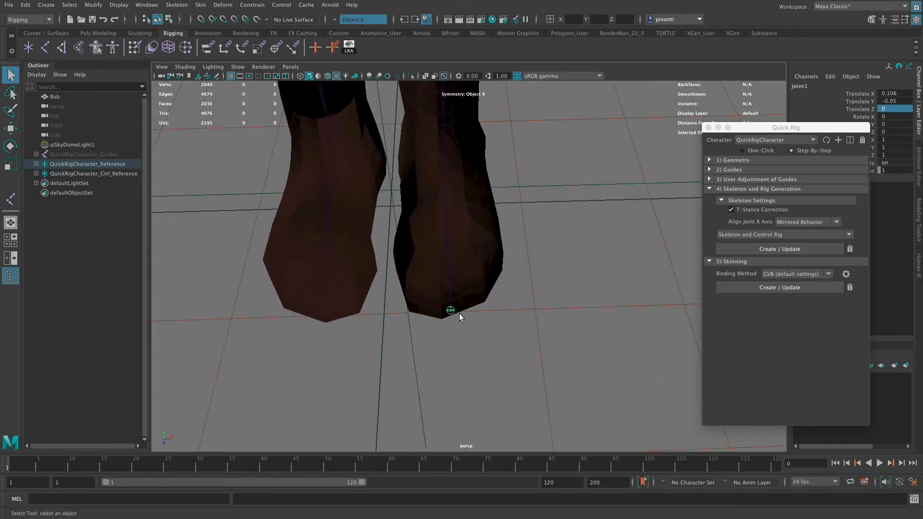
- Unparent the toe tip joint from the left toe base joint
{"action": "key", "text": "w"}
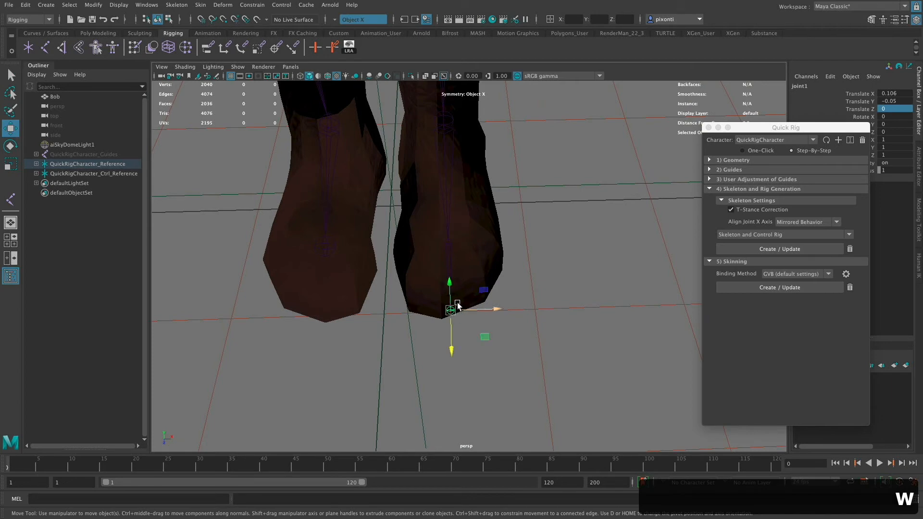
{"action": "left_click", "coordinate": [499, 312]}
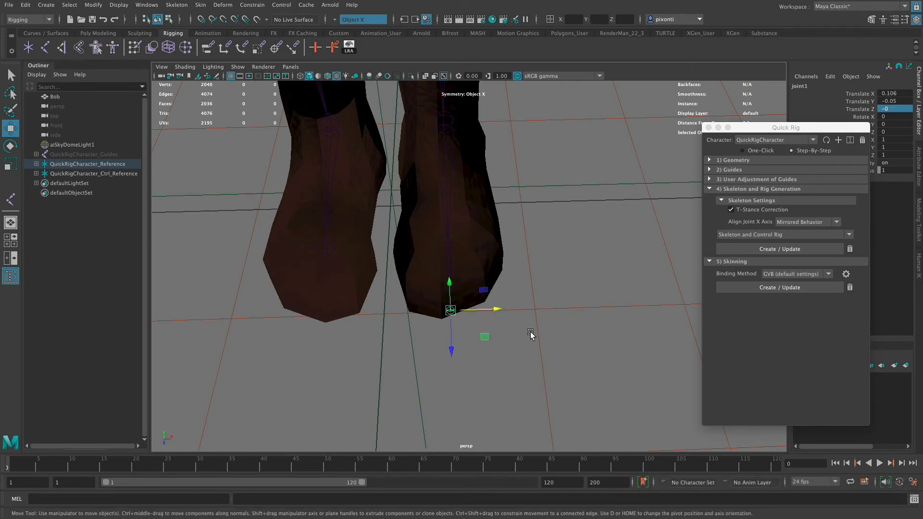
{"action": "left_click_drag", "start_coordinate": [530, 333], "coordinate": [529, 295], "text": "alt"}
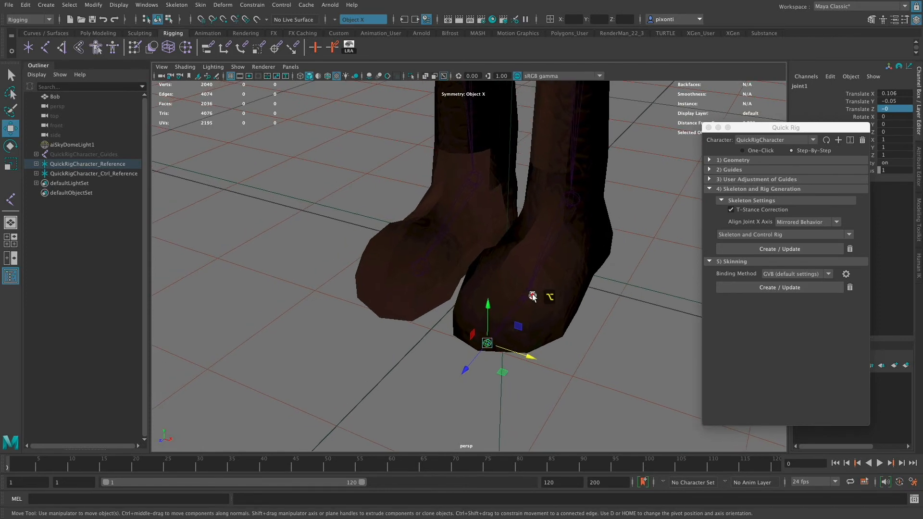
{"action": "left_click", "coordinate": [422, 267]}
{"action": "left_click", "coordinate": [494, 343]}
{"action": "key", "text": "shift+p"}
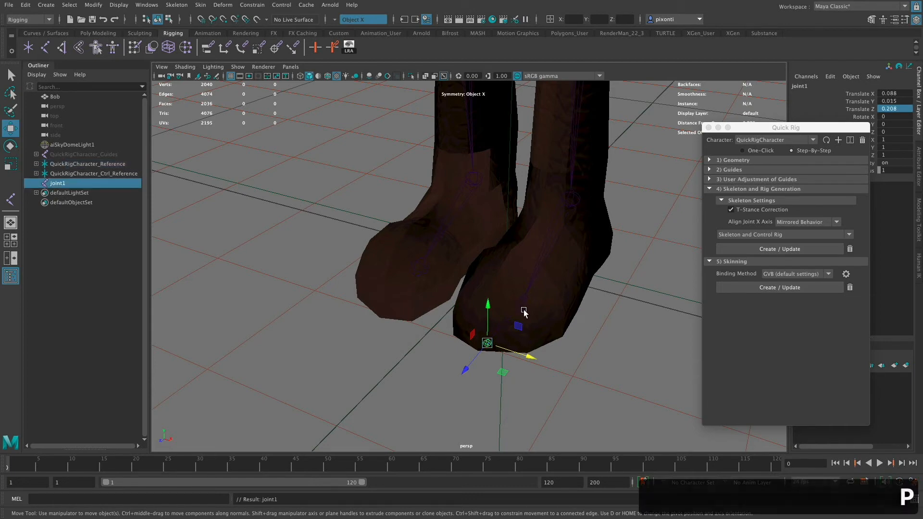
- Rename the unparented joint L_toeEnd and mirror it across YZ with the Behavior function, replacing L_ with R_
{"action": "left_click", "coordinate": [180, 6]}
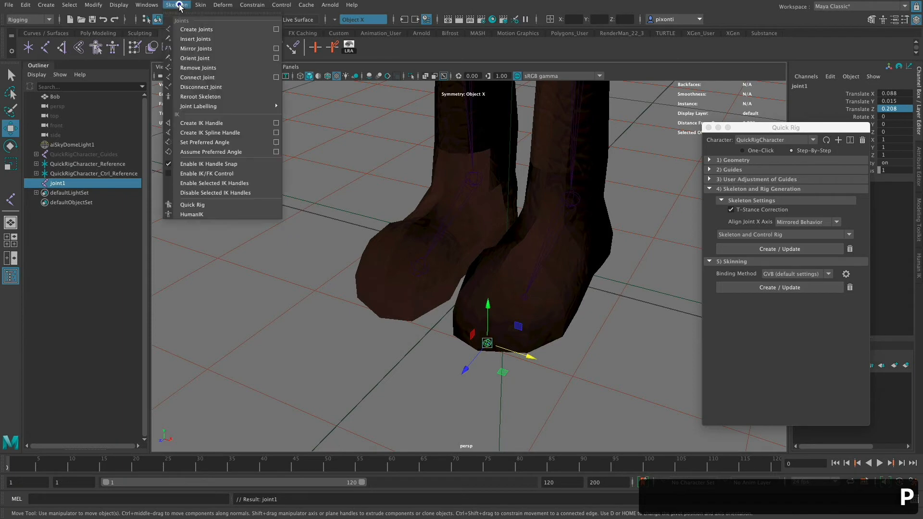
{"action": "left_click", "coordinate": [276, 49]}
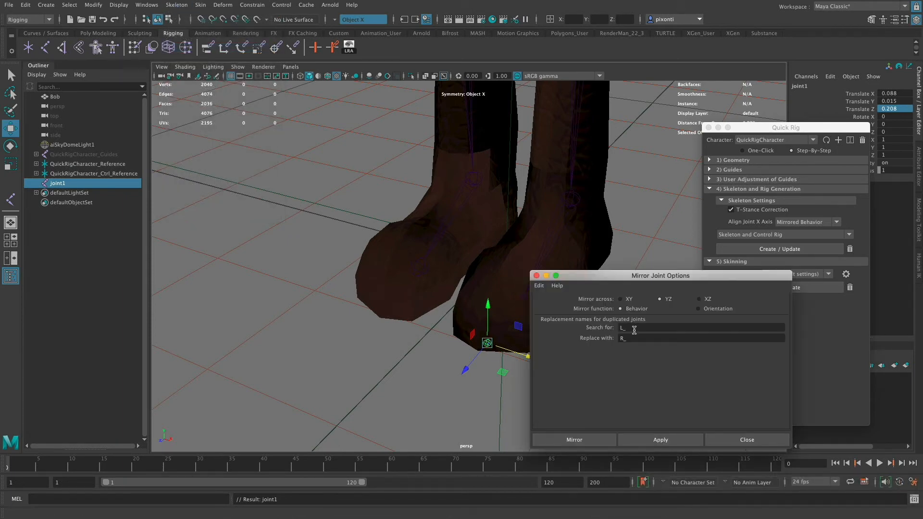
{"action": "double_click", "coordinate": [57, 183]}
{"action": "type", "text": "L"}
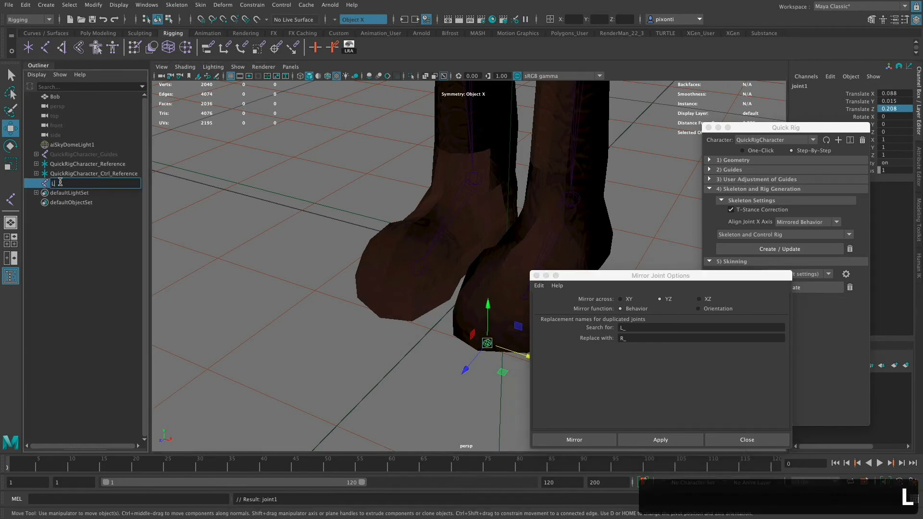
{"action": "type", "text": "_toe"}
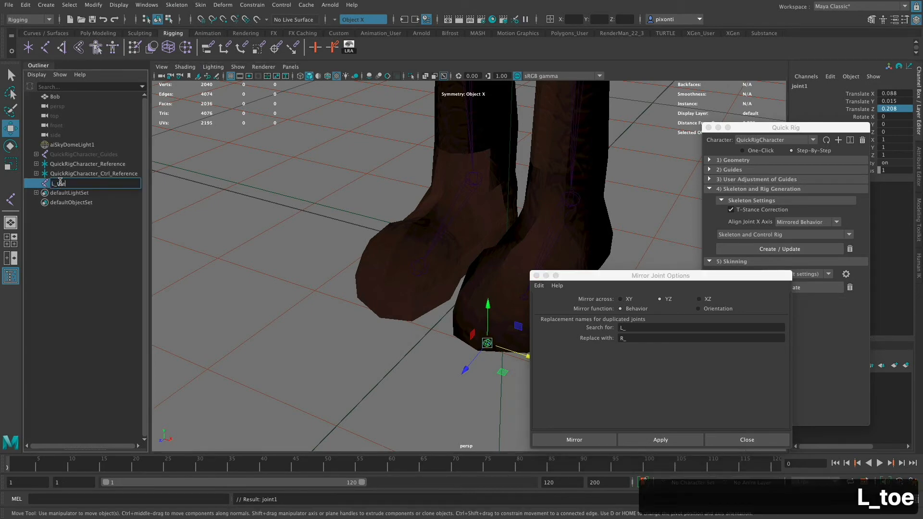
{"action": "type", "text": "End"}
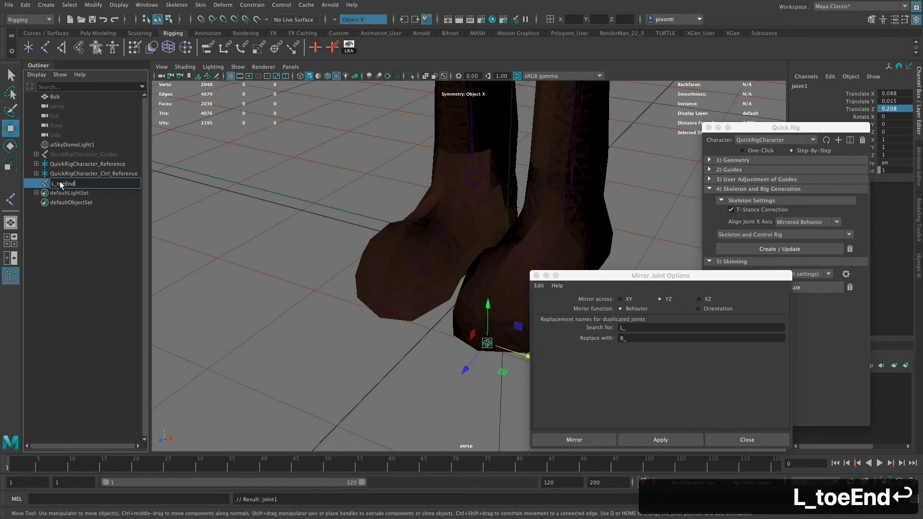
{"action": "key", "text": "Return"}
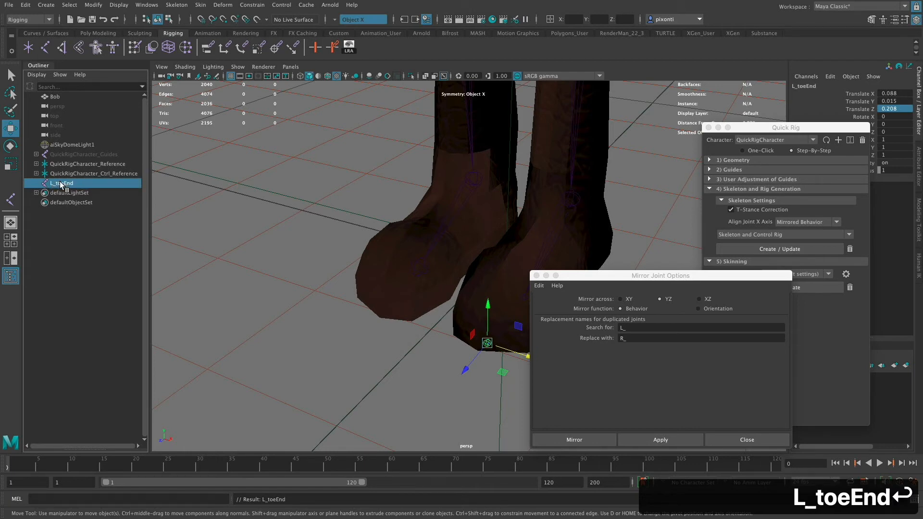
{"action": "left_click", "coordinate": [598, 439]}
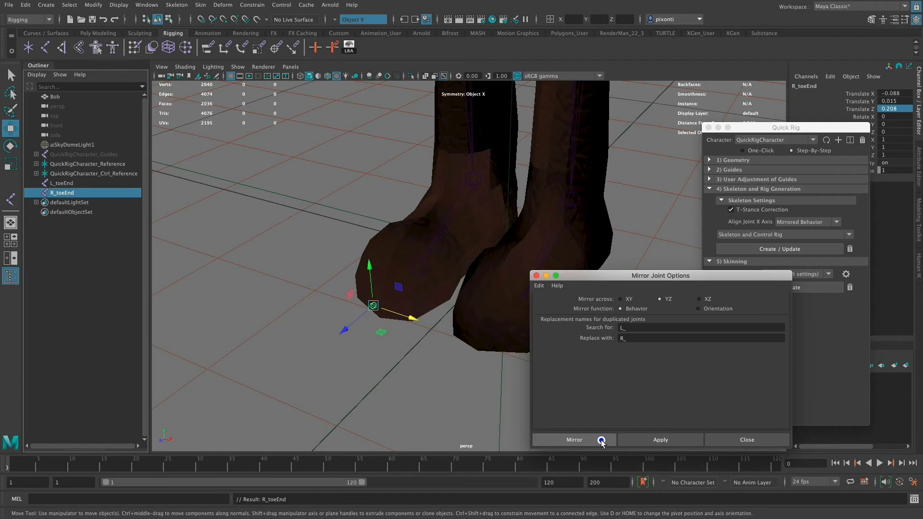
- Parent R_toeEnd to the right toe base joint and L_toeEnd to the left toe base joint
{"action": "left_click", "coordinate": [420, 268]}
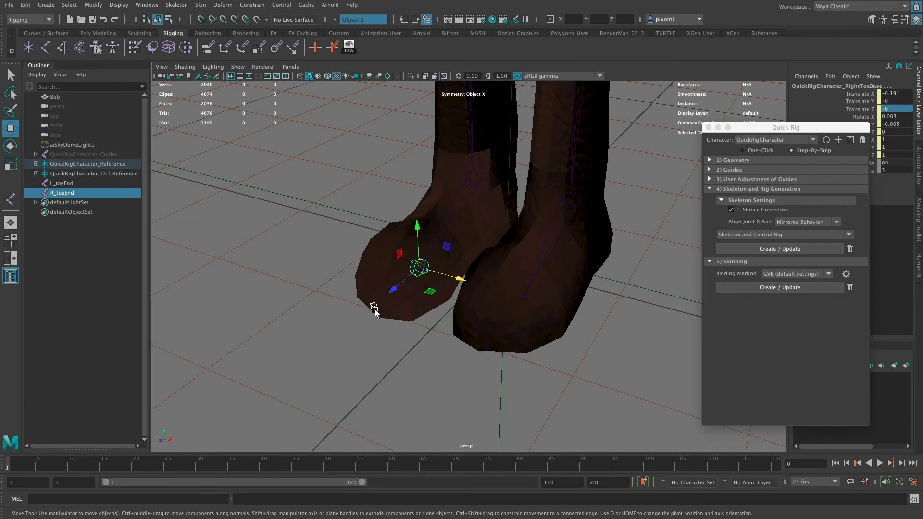
{"action": "key", "text": "p"}
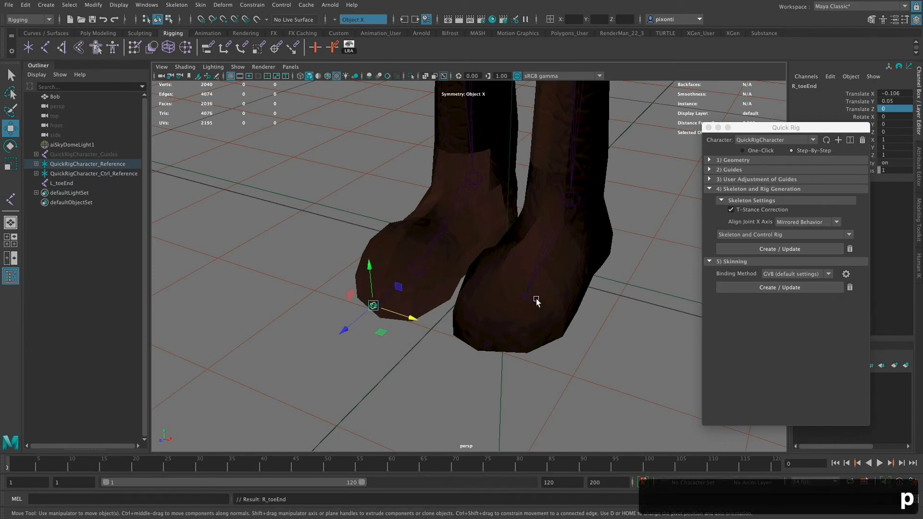
{"action": "left_click", "coordinate": [489, 342]}
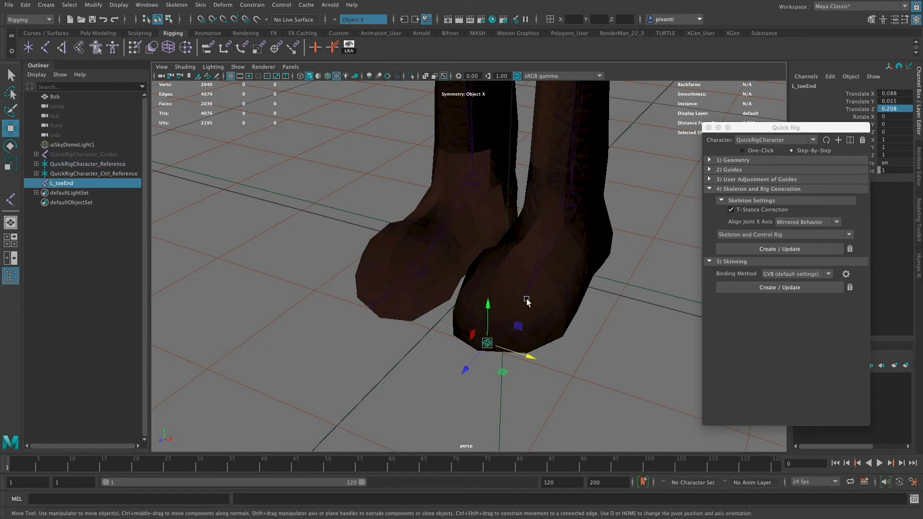
{"action": "left_click", "coordinate": [526, 299], "text": "shift"}
{"action": "key", "text": "p"}
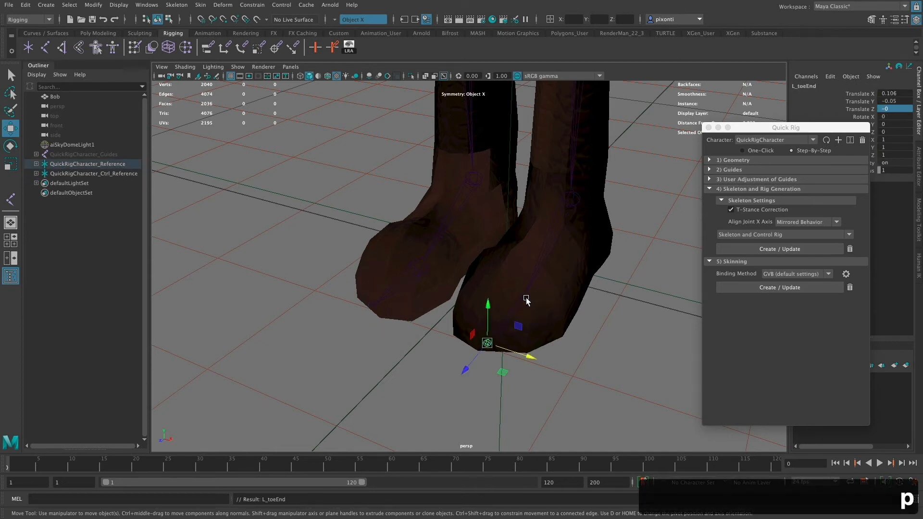
- Examine the whole character and its skeleton from several angles in the perspective view
{"action": "mouse_move", "coordinate": [526, 301]}
{"action": "left_mouse_down", "text": "alt"}
{"action": "mouse_move", "coordinate": [498, 304]}
{"action": "mouse_move", "coordinate": [516, 309]}
{"action": "left_mouse_up", "text": "alt"}
{"action": "right_click_drag", "start_coordinate": [572, 333], "coordinate": [343, 326], "text": "alt"}
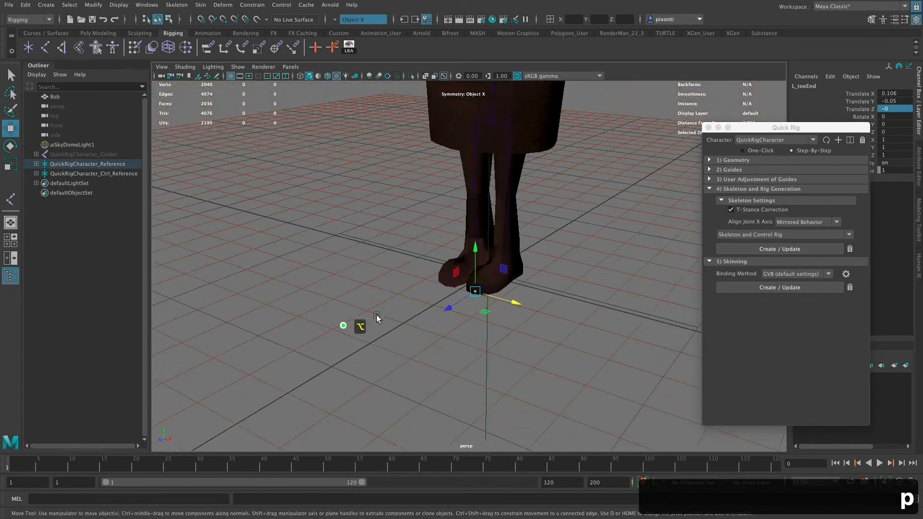
{"action": "left_click_drag", "start_coordinate": [519, 351], "coordinate": [578, 348], "text": "alt"}
{"action": "middle_click_drag", "start_coordinate": [568, 312], "coordinate": [547, 336], "text": "alt"}
{"action": "mouse_move", "coordinate": [538, 315]}
{"action": "left_mouse_down", "text": "alt"}
{"action": "mouse_move", "coordinate": [540, 330]}
{"action": "mouse_move", "coordinate": [527, 315]}
{"action": "left_mouse_up", "text": "alt"}
{"action": "right_click_drag", "start_coordinate": [527, 316], "coordinate": [473, 309], "text": "alt"}
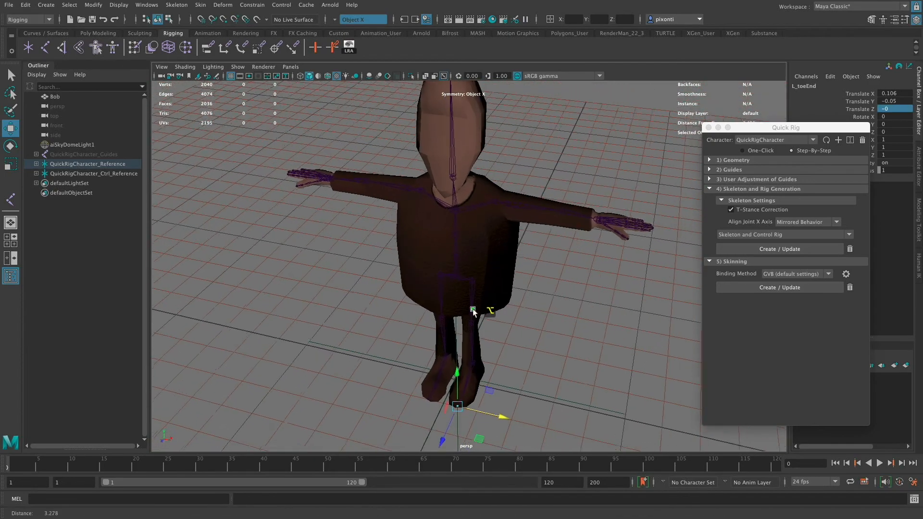
{"action": "left_click_drag", "start_coordinate": [473, 310], "coordinate": [564, 348], "text": "alt"}
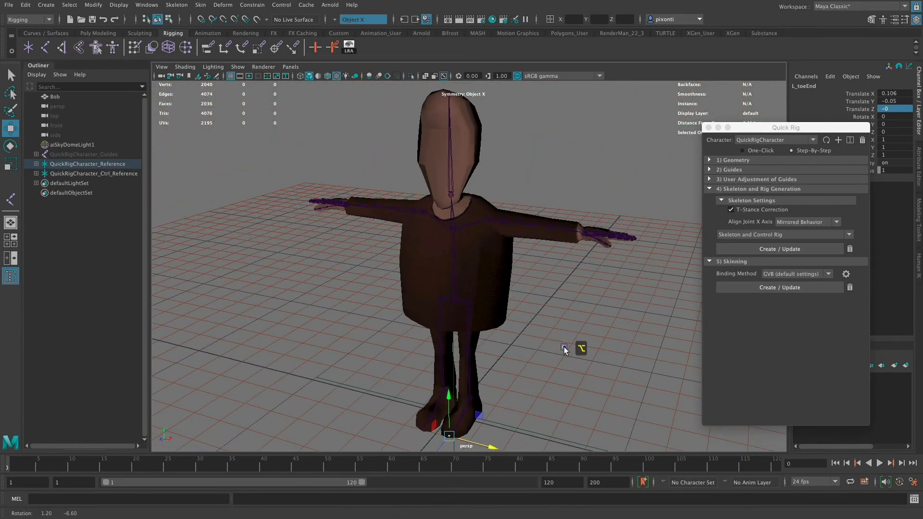
- Move the Quick Rig window clear of the HumanIK controls, show those controls, and hide the character's skeleton
{"action": "left_click", "coordinate": [811, 127]}
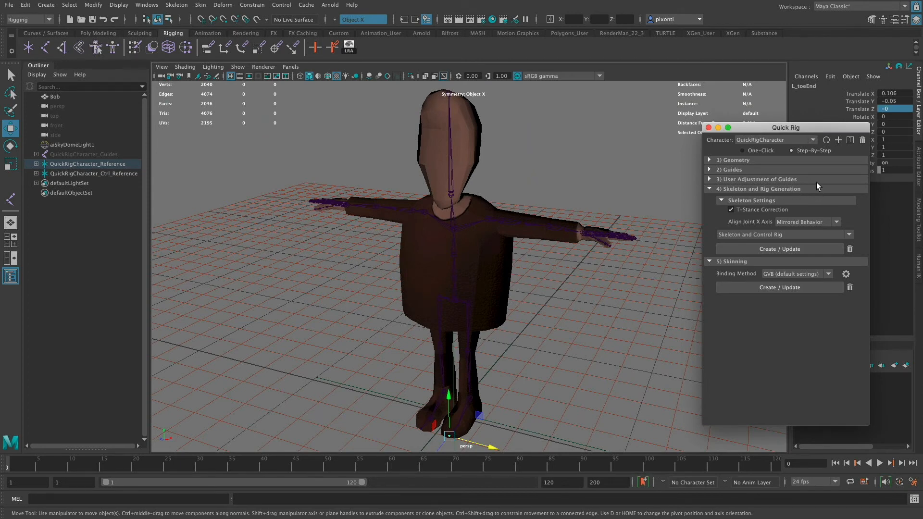
{"action": "left_click_drag", "start_coordinate": [836, 128], "coordinate": [760, 145]}
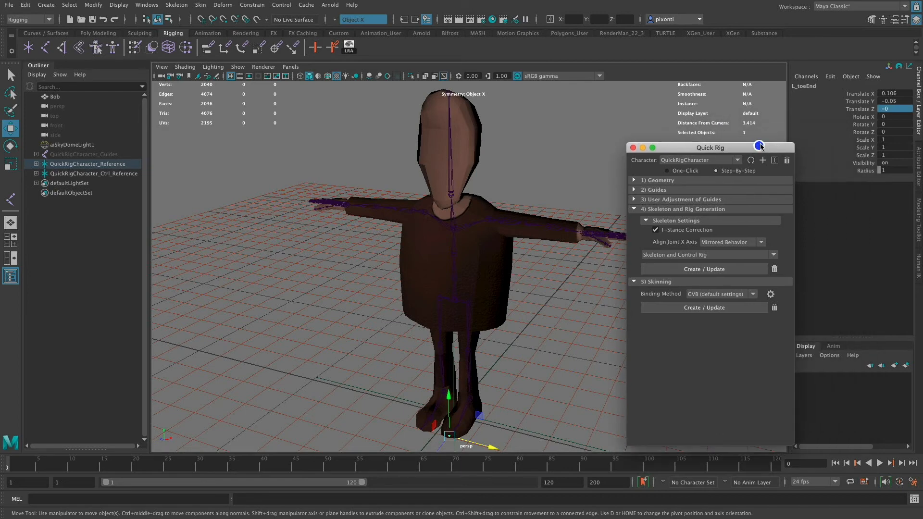
{"action": "left_click", "coordinate": [919, 267]}
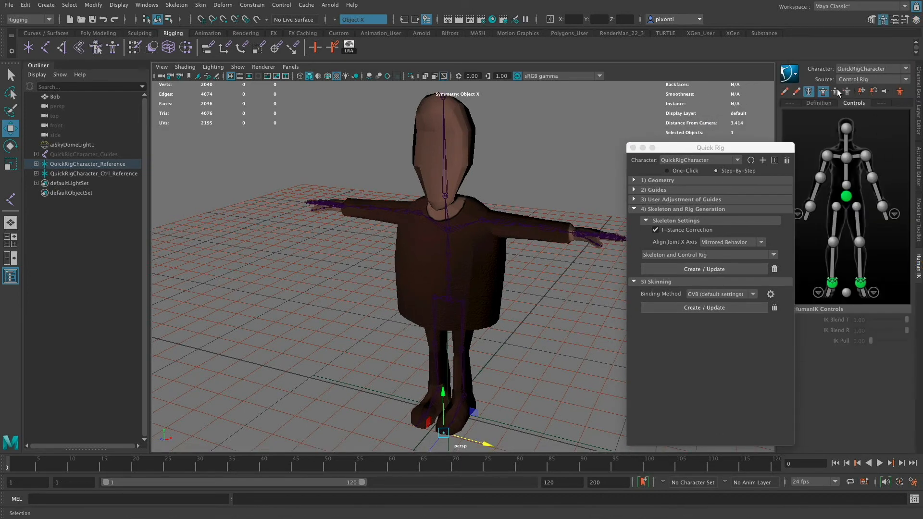
{"action": "left_click", "coordinate": [810, 93]}
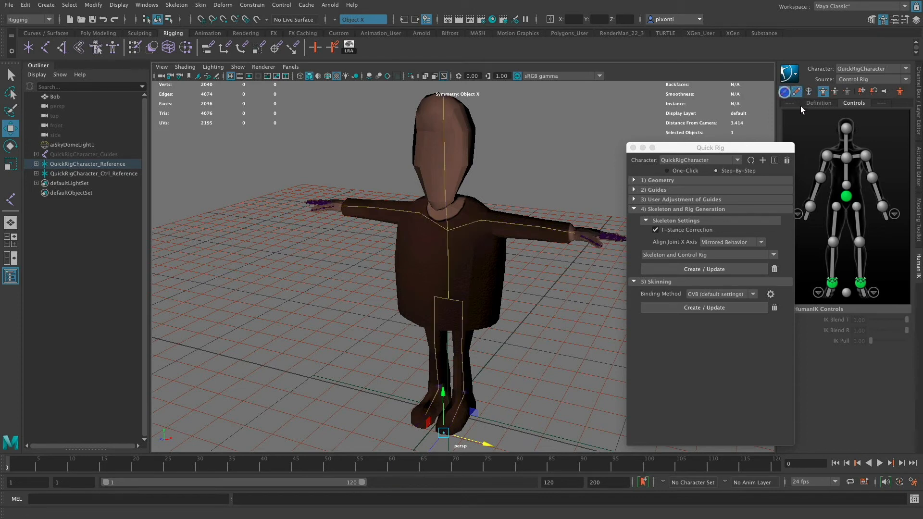
- Test the left arm's HumanIK controls by moving the wrist control vertically, and undo the move
{"action": "left_click", "coordinate": [828, 155]}
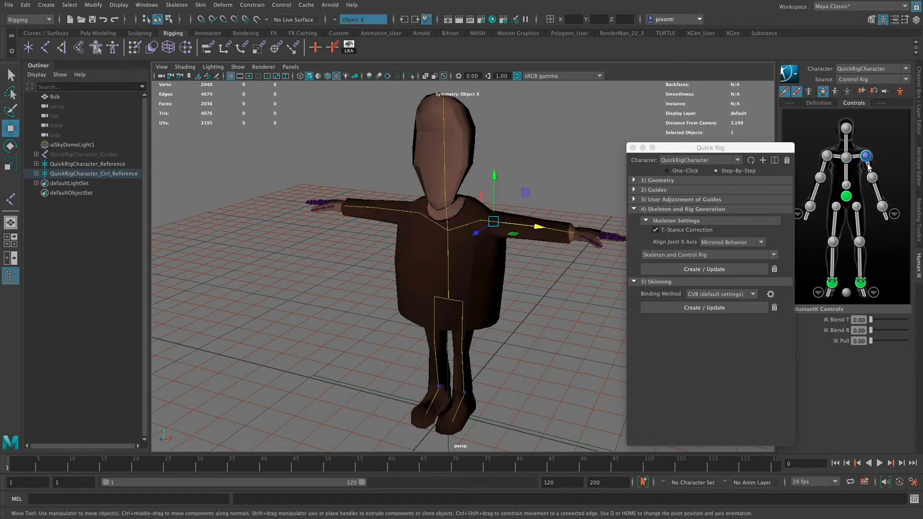
{"action": "left_click", "coordinate": [871, 180]}
{"action": "left_click", "coordinate": [882, 206]}
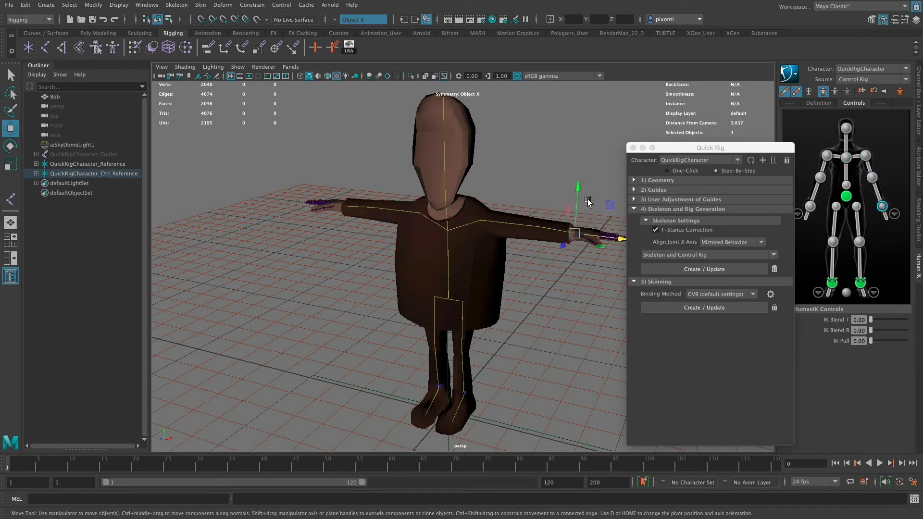
{"action": "mouse_move", "coordinate": [579, 197]}
{"action": "left_mouse_down"}
{"action": "mouse_move", "coordinate": [579, 178]}
{"action": "mouse_move", "coordinate": [578, 239]}
{"action": "mouse_move", "coordinate": [578, 195]}
{"action": "left_mouse_up"}
{"action": "key", "text": "super+z"}
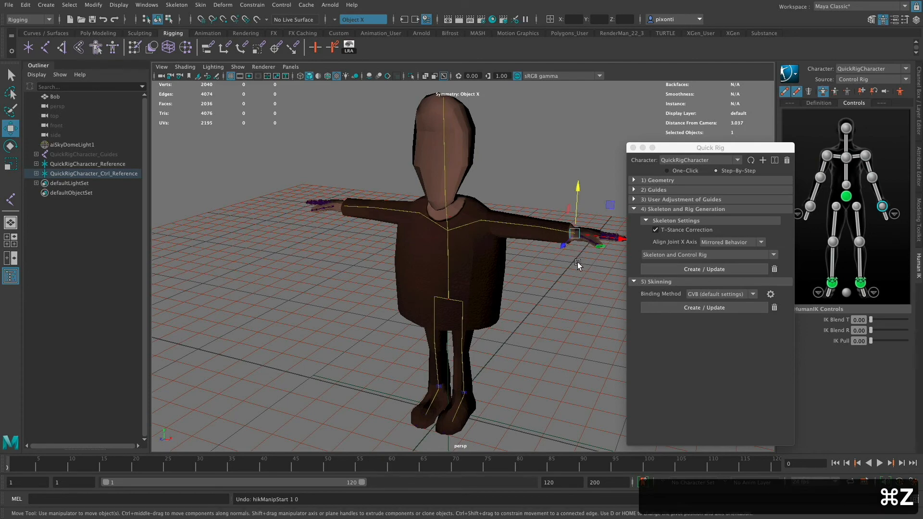
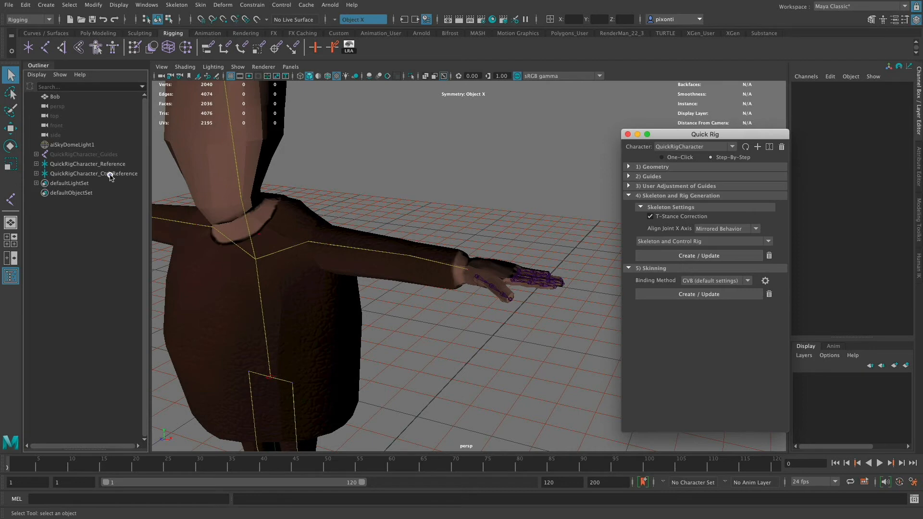
- Select all the control rig effectors under QuickRigCharacter_Ctrl_Reference, from the hips through the right hip, and show their channels
{"action": "left_click", "coordinate": [109, 174]}
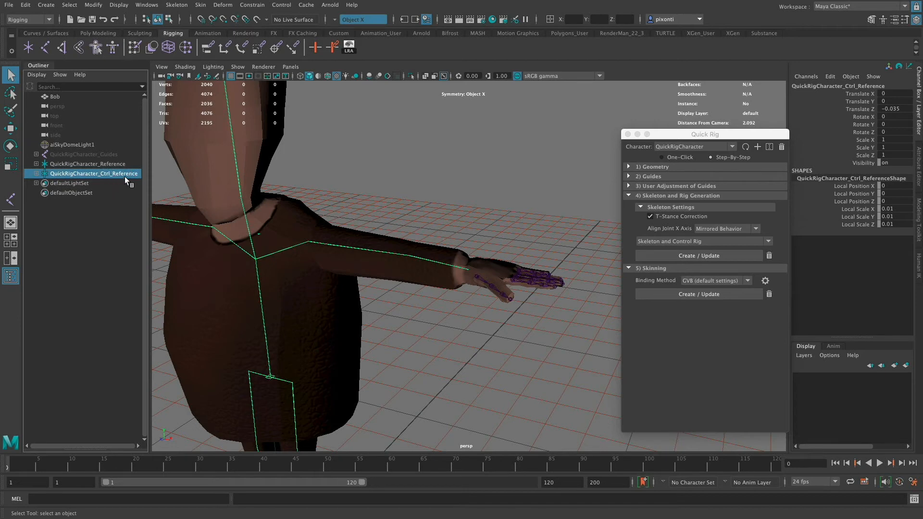
{"action": "left_click", "coordinate": [36, 173]}
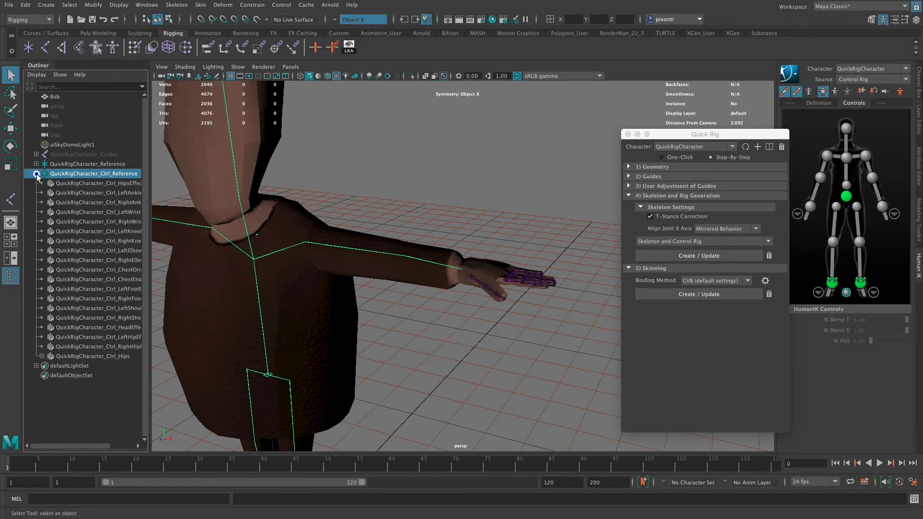
{"action": "left_click", "coordinate": [113, 184]}
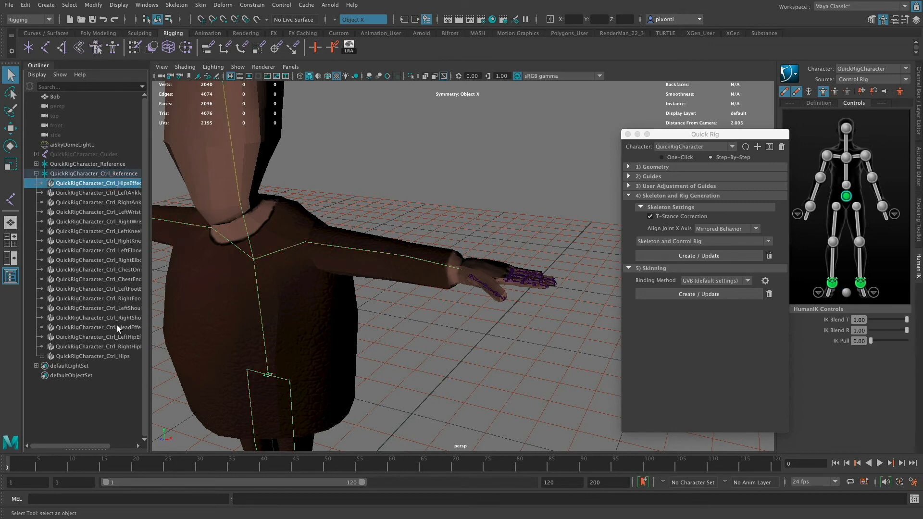
{"action": "left_click", "coordinate": [117, 347], "text": "shift"}
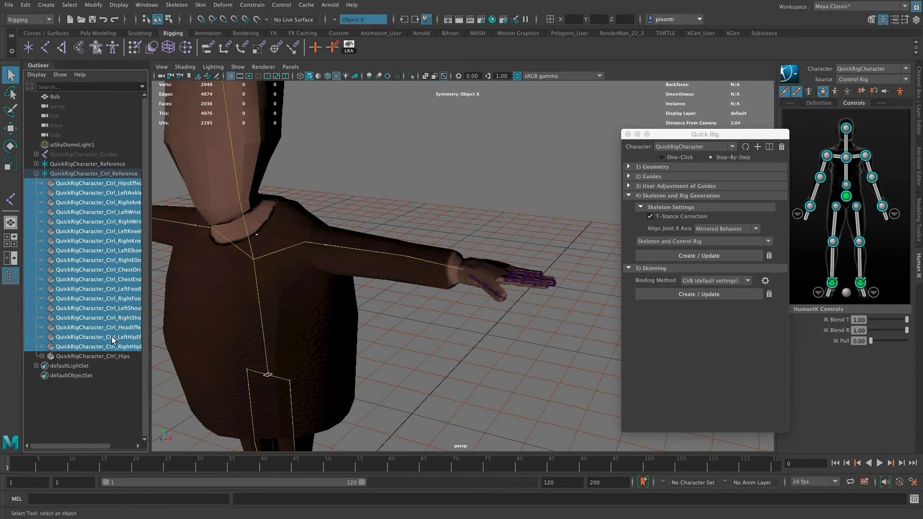
{"action": "left_click", "coordinate": [919, 101]}
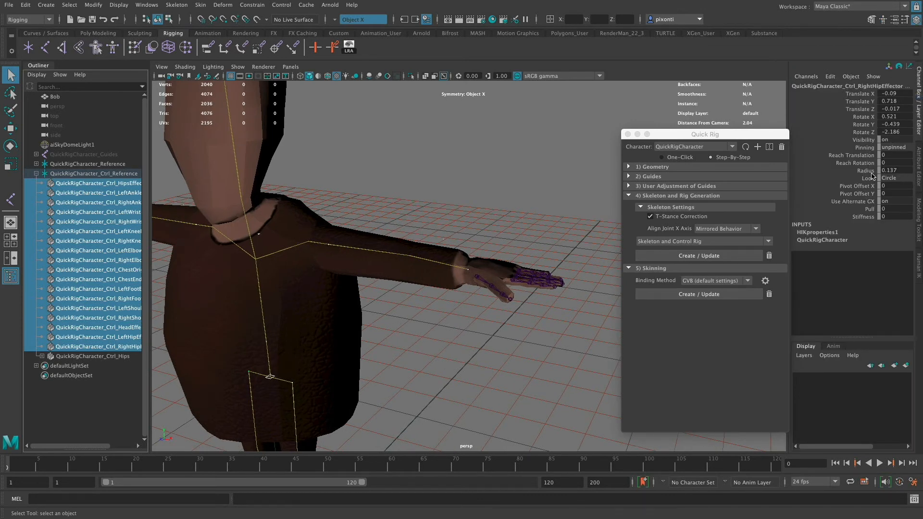
- Enlarge the selected effectors, trying Radius values of 1 and 5 before settling on 8
{"action": "left_click", "coordinate": [897, 170]}
{"action": "type", "text": "1"}
{"action": "key", "text": "Tab"}
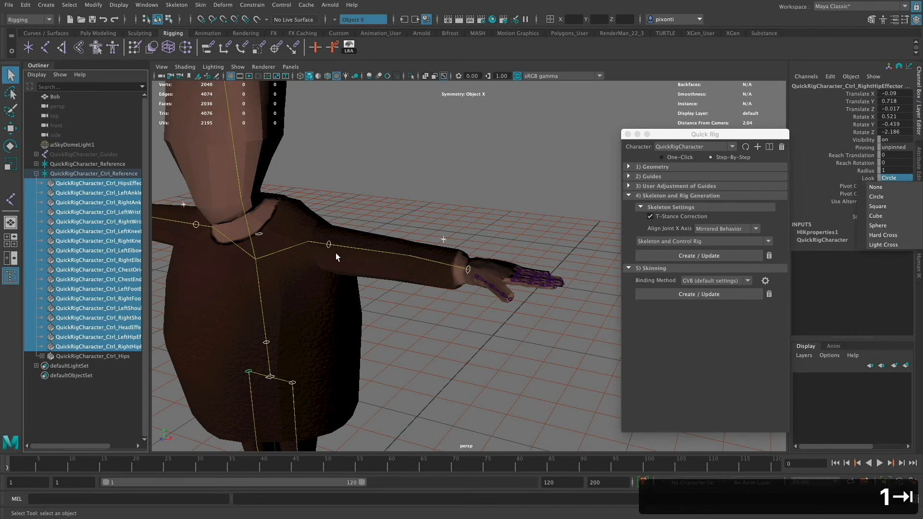
{"action": "left_click", "coordinate": [892, 170]}
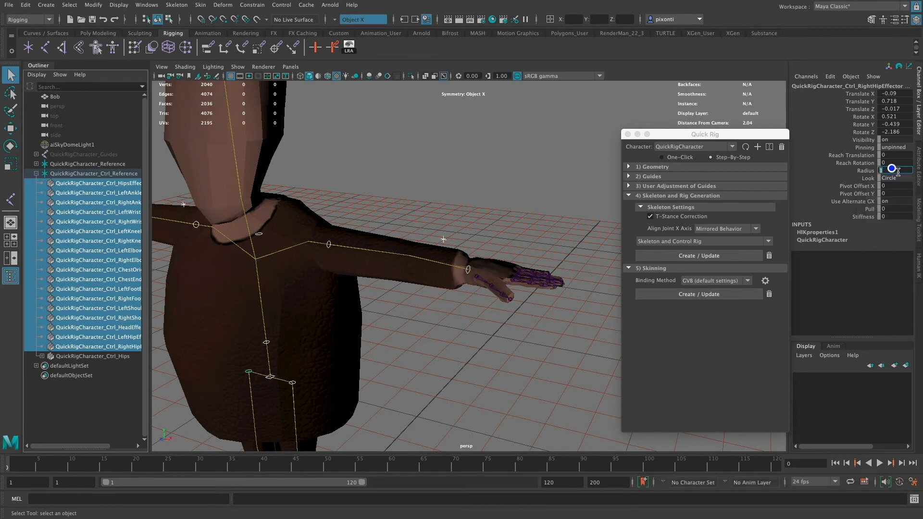
{"action": "type", "text": "5"}
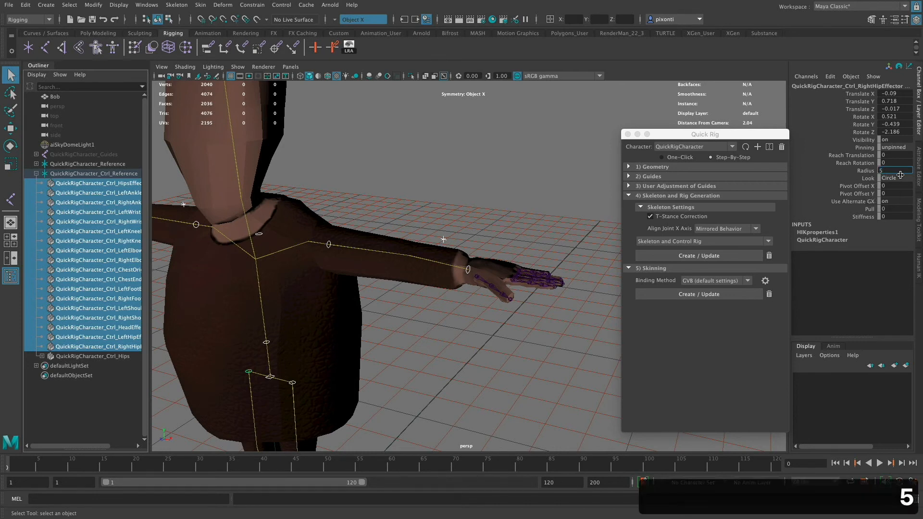
{"action": "key", "text": "Return"}
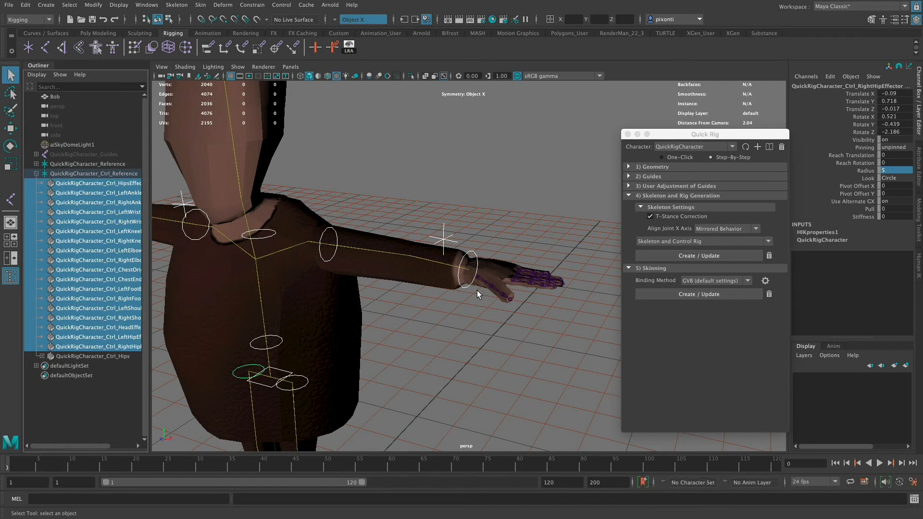
{"action": "left_click", "coordinate": [891, 171]}
{"action": "type", "text": "8"}
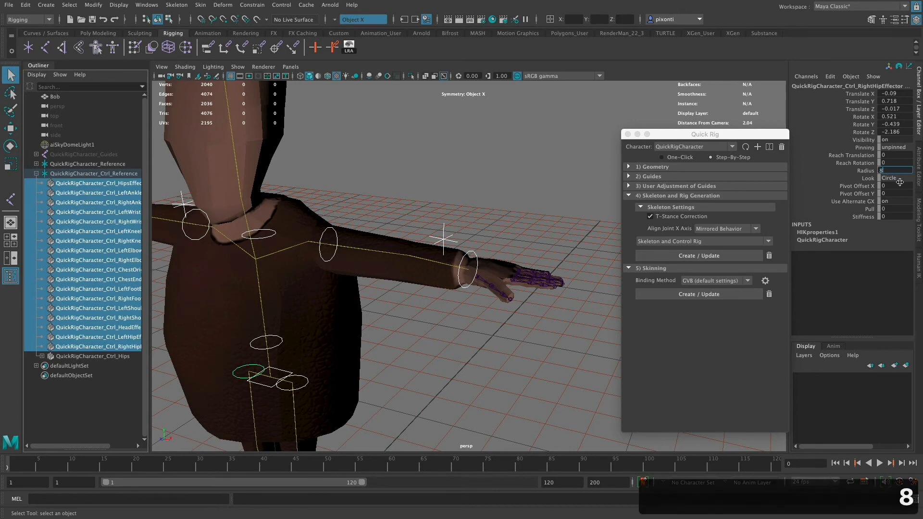
{"action": "key", "text": "Return"}
- Examine the resized effectors on the character's arms, hips and feet from several angles
{"action": "middle_click_drag", "start_coordinate": [457, 315], "coordinate": [497, 301], "text": "alt"}
{"action": "left_click_drag", "start_coordinate": [441, 295], "coordinate": [480, 279], "text": "alt"}
{"action": "middle_click_drag", "start_coordinate": [500, 319], "coordinate": [522, 301], "text": "alt"}
{"action": "right_click_drag", "start_coordinate": [522, 301], "coordinate": [422, 284], "text": "alt"}
{"action": "left_click_drag", "start_coordinate": [485, 297], "coordinate": [461, 315], "text": "alt"}
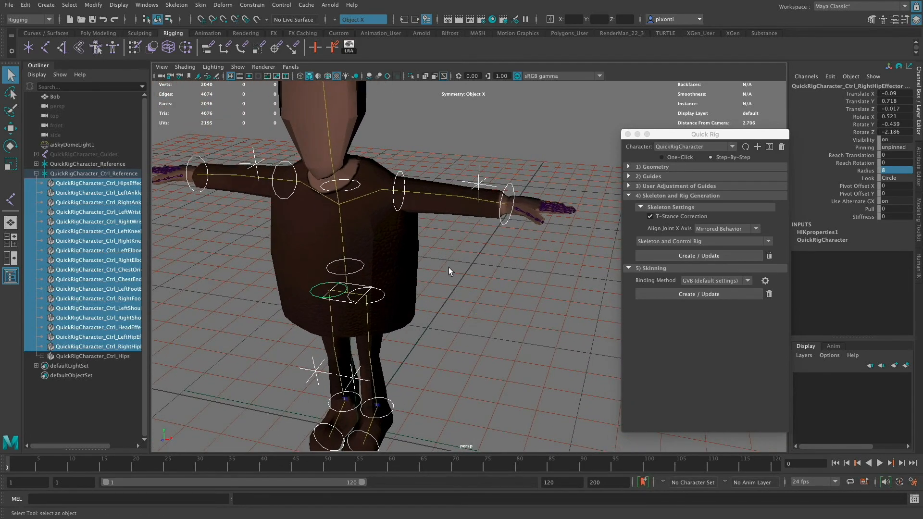
{"action": "mouse_move", "coordinate": [449, 267]}
{"action": "left_mouse_down", "text": "alt"}
{"action": "mouse_move", "coordinate": [442, 277]}
{"action": "mouse_move", "coordinate": [462, 262]}
{"action": "left_mouse_up", "text": "alt"}
{"action": "middle_click_drag", "start_coordinate": [446, 346], "coordinate": [477, 279], "text": "alt"}
{"action": "left_click_drag", "start_coordinate": [477, 279], "coordinate": [484, 284], "text": "alt"}
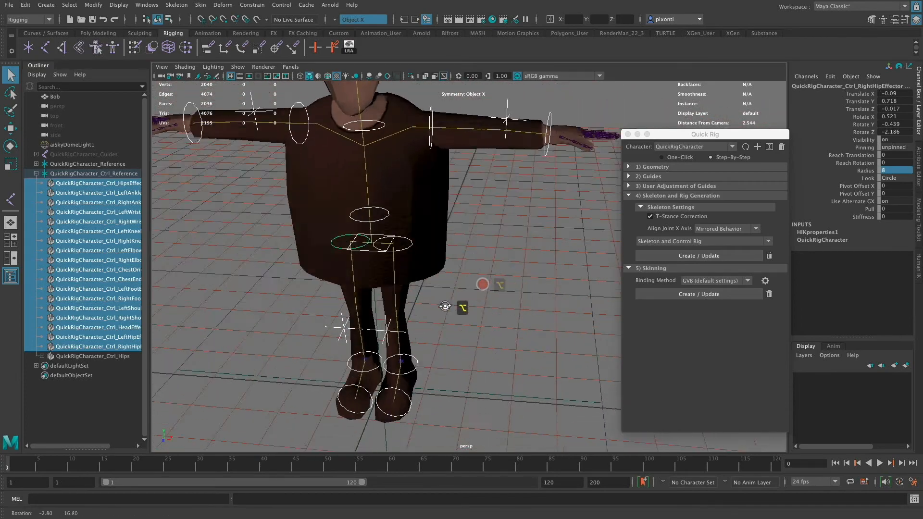
{"action": "right_click_drag", "start_coordinate": [484, 284], "coordinate": [447, 313], "text": "alt"}
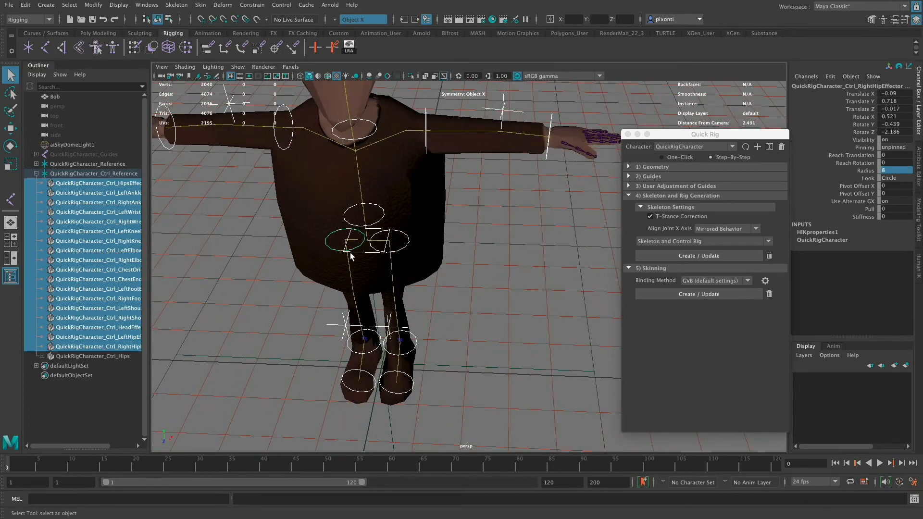
- Select only the hips effector and enlarge it, trying a Radius of 10 and settling on 15
{"action": "left_click", "coordinate": [116, 183]}
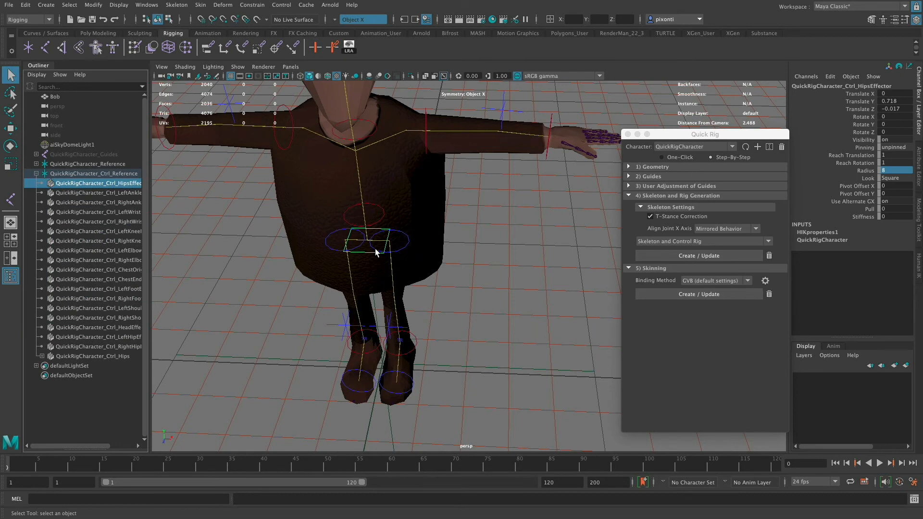
{"action": "double_click", "coordinate": [887, 172]}
{"action": "type", "text": "10"}
{"action": "key", "text": "Tab"}
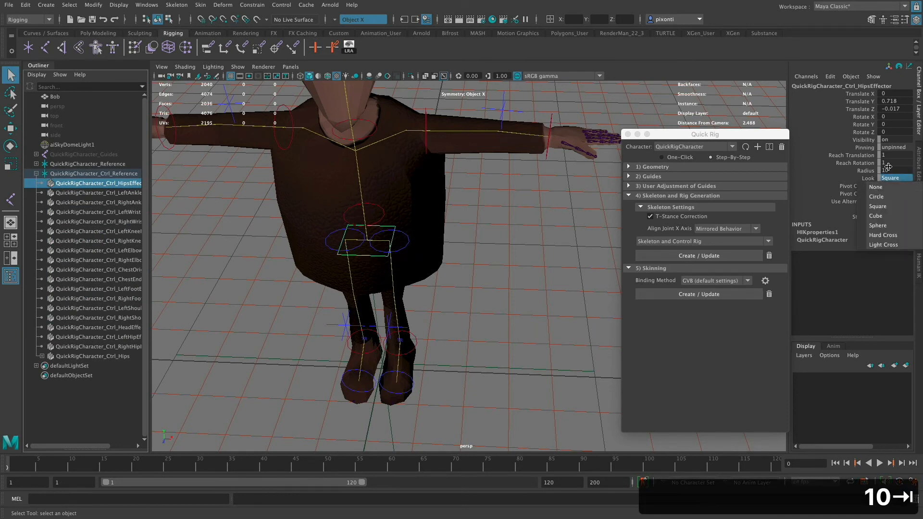
{"action": "left_click", "coordinate": [891, 171]}
{"action": "double_click", "coordinate": [897, 171]}
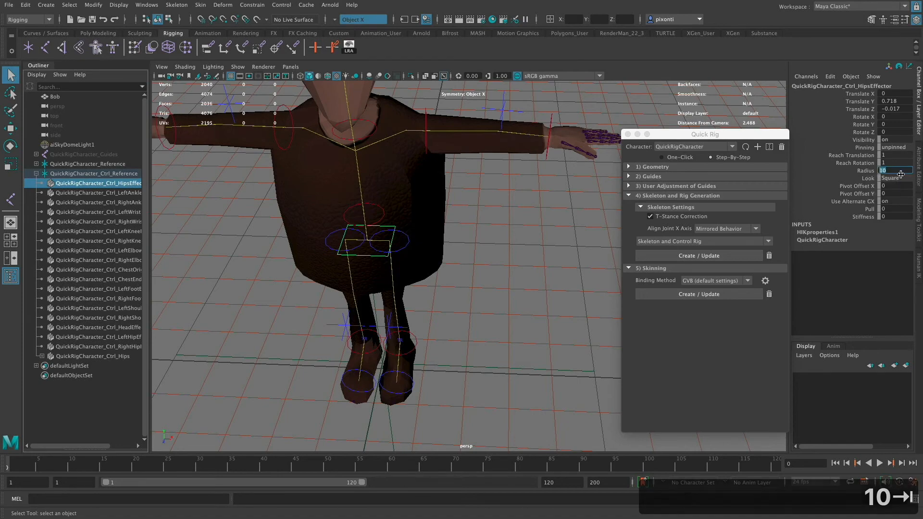
{"action": "type", "text": "15"}
{"action": "key", "text": "Tab"}
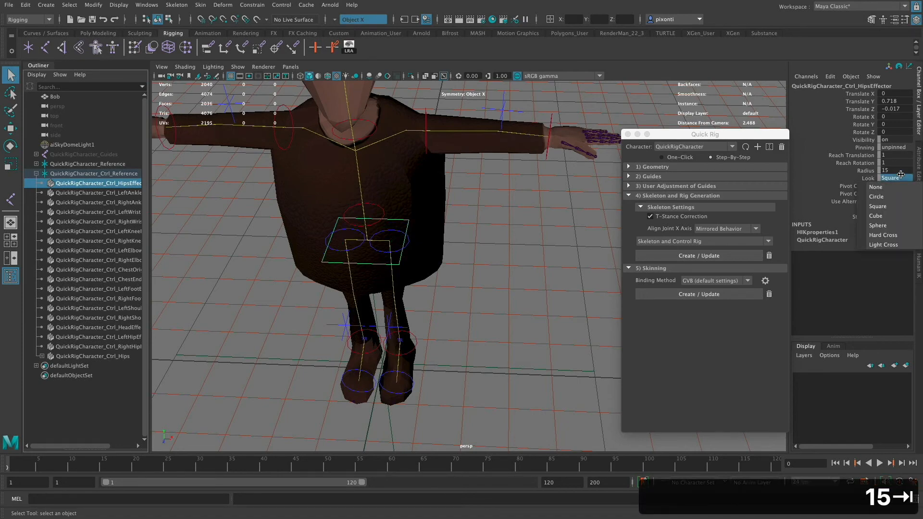
- Increase the hips effector's Radius further, trying 20 and settling on 30
{"action": "left_click_drag", "start_coordinate": [356, 260], "coordinate": [569, 287], "text": "alt"}
{"action": "double_click", "coordinate": [897, 172]}
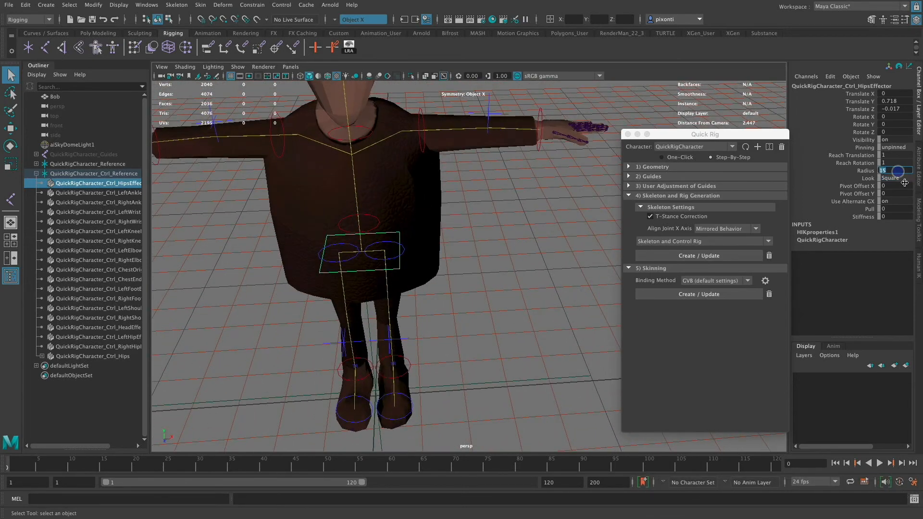
{"action": "type", "text": "20"}
{"action": "key", "text": "Tab"}
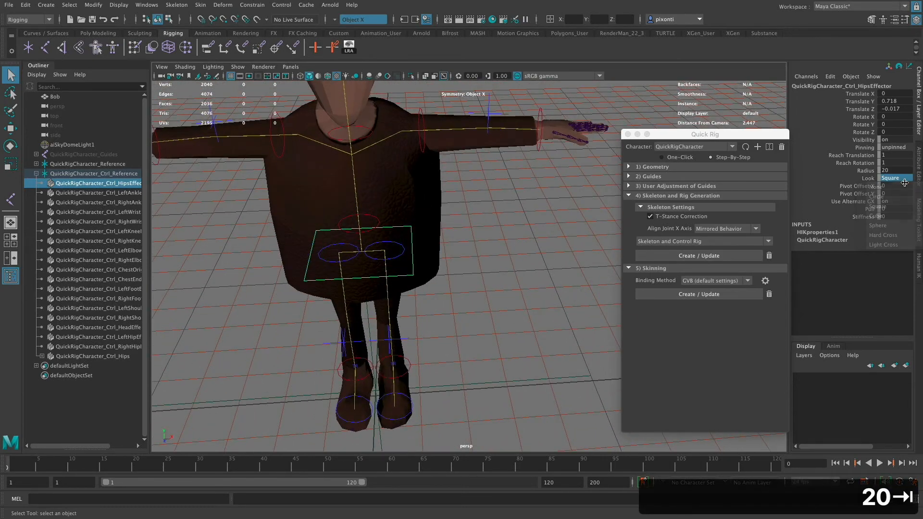
{"action": "left_click_drag", "start_coordinate": [346, 269], "coordinate": [526, 287], "text": "alt"}
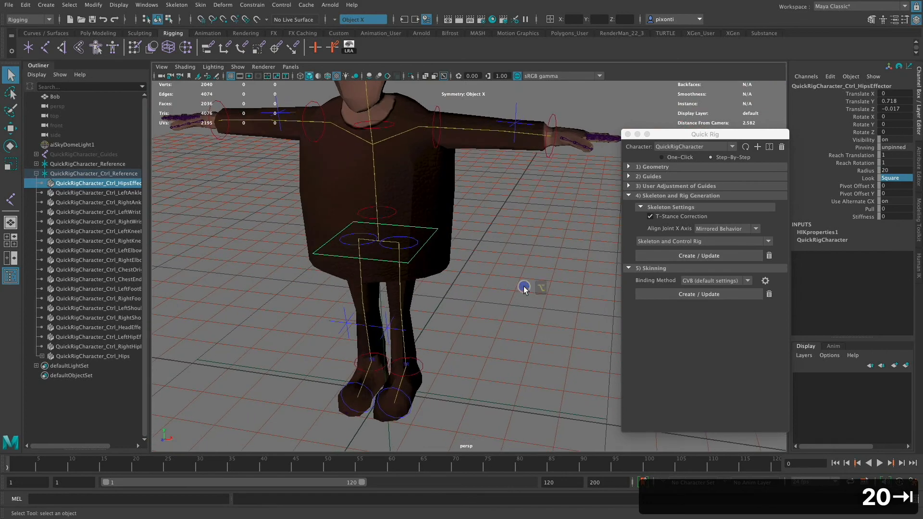
{"action": "double_click", "coordinate": [893, 171]}
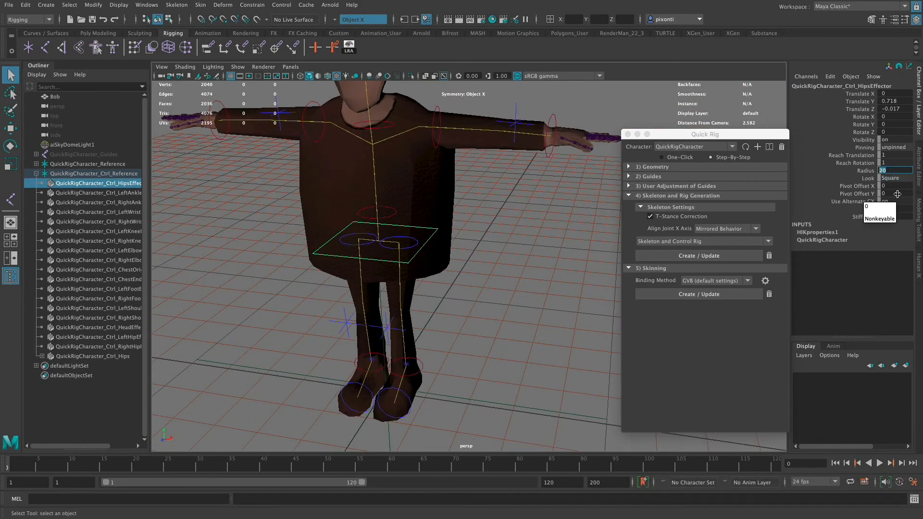
{"action": "type", "text": "30"}
{"action": "key", "text": "Tab"}
- Select the chest origin effector just above the hips and enlarge it, trying a Radius of 20 and settling on 30
{"action": "left_click_drag", "start_coordinate": [451, 226], "coordinate": [479, 255], "text": "alt"}
{"action": "left_click_drag", "start_coordinate": [393, 222], "coordinate": [400, 243], "text": "alt"}
{"action": "left_click", "coordinate": [390, 210]}
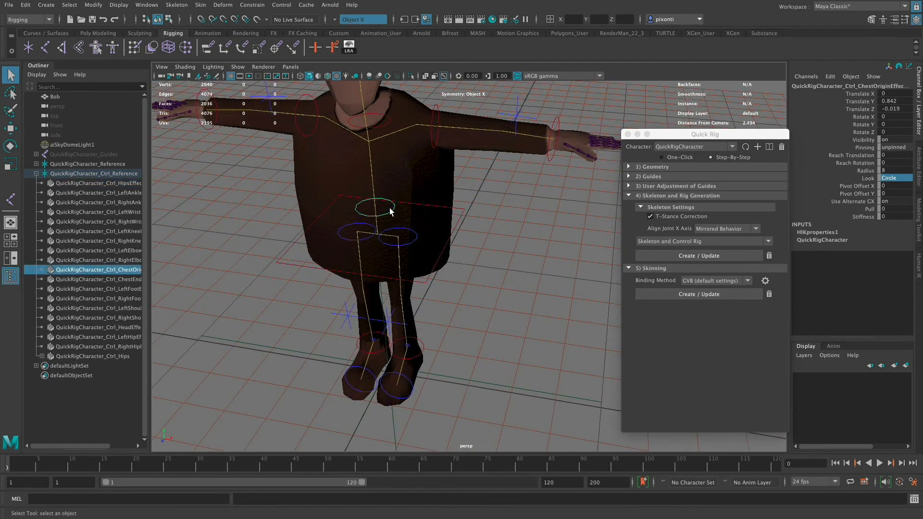
{"action": "left_click", "coordinate": [893, 171]}
{"action": "type", "text": "20"}
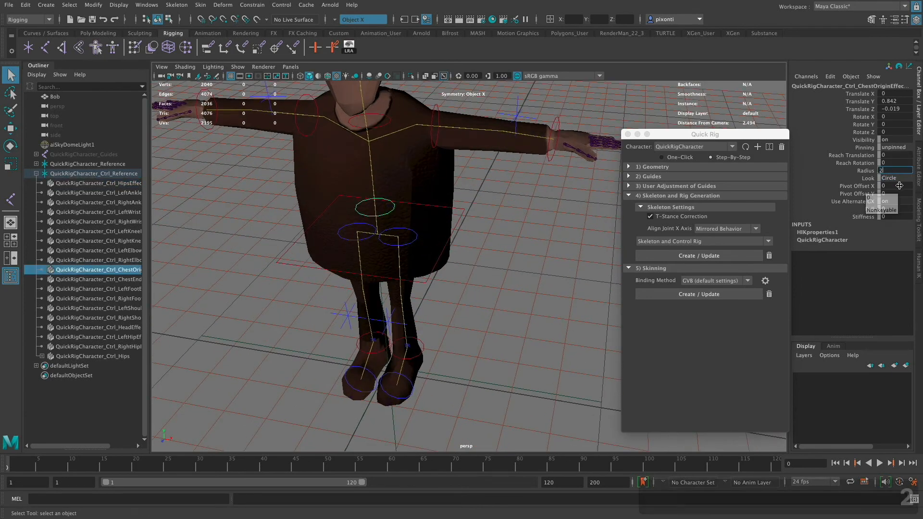
{"action": "key", "text": "Tab"}
{"action": "left_click", "coordinate": [900, 187]}
{"action": "left_click", "coordinate": [898, 171]}
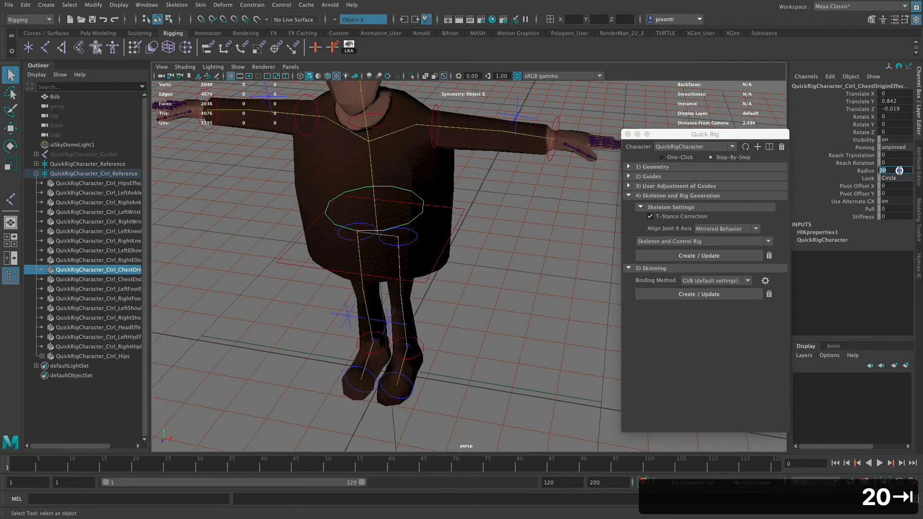
{"action": "type", "text": "30"}
{"action": "key", "text": "Tab"}
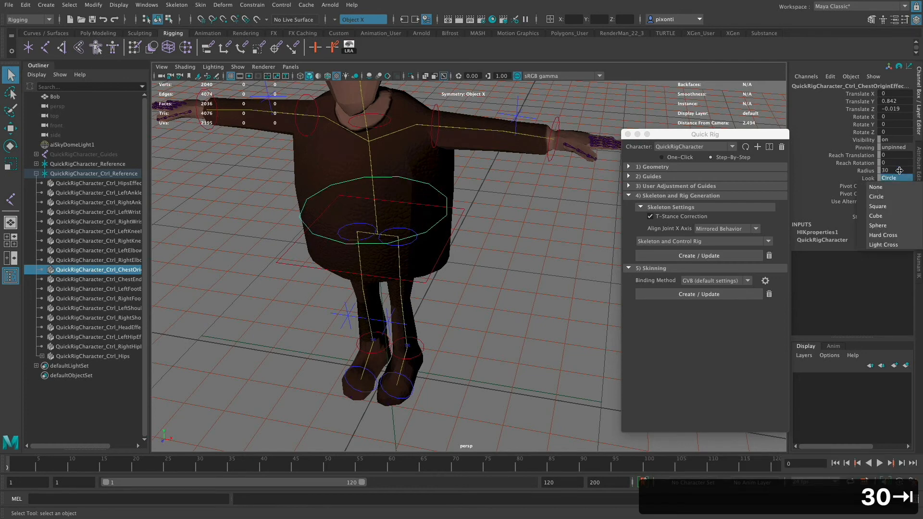
- Set the chest origin effector's Radius to 40
{"action": "left_click_drag", "start_coordinate": [462, 250], "coordinate": [511, 262], "text": "alt"}
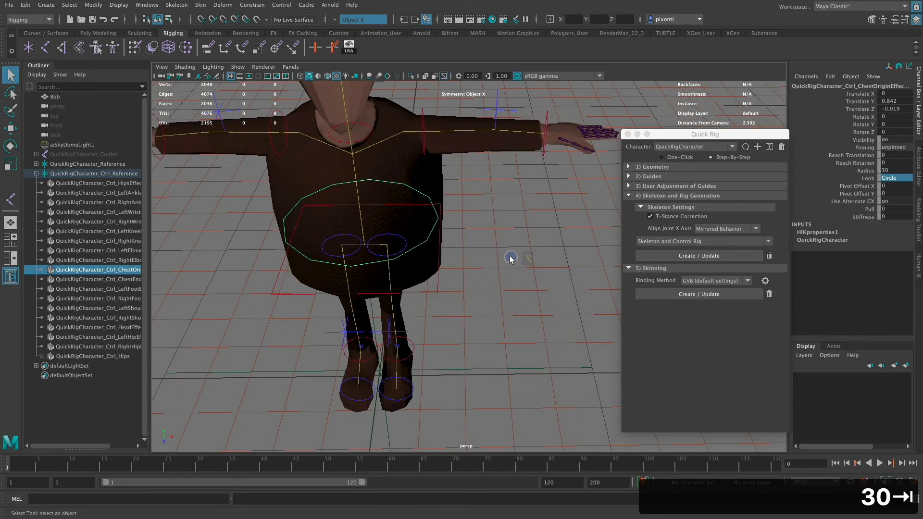
{"action": "left_click", "coordinate": [900, 170]}
{"action": "left_click", "coordinate": [899, 171]}
{"action": "type", "text": "4"}
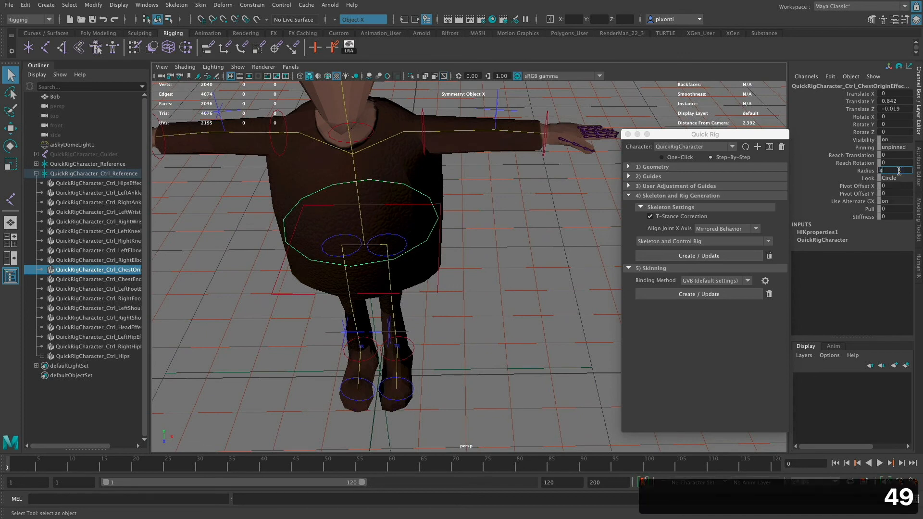
{"action": "type", "text": "9"}
{"action": "key", "text": "BackSpace"}
{"action": "key", "text": "BackSpace"}
{"action": "key", "text": "BackSpace"}
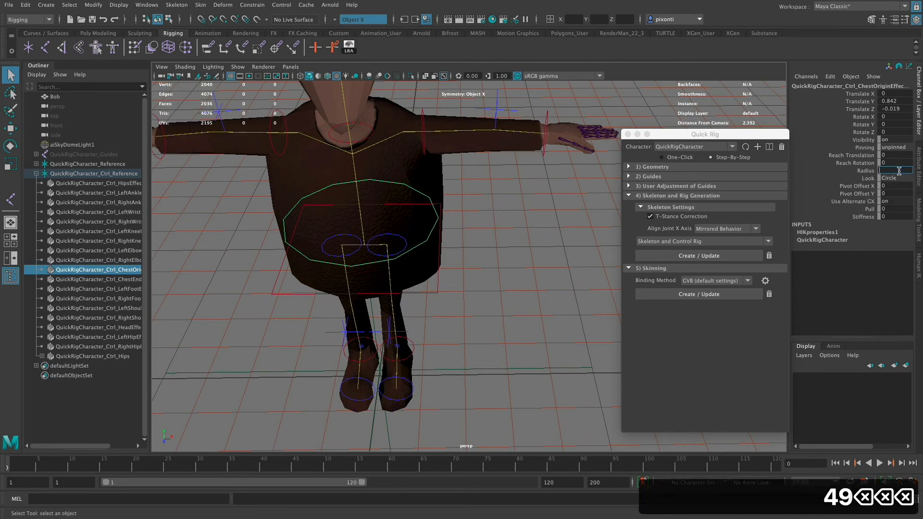
{"action": "type", "text": "40"}
{"action": "key", "text": "Return"}
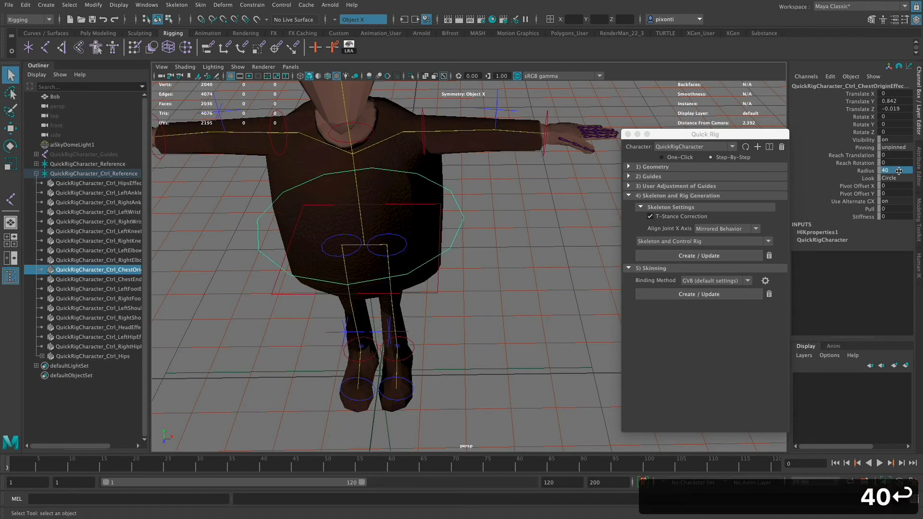
- Reselect the square hips effector and set its Radius to 35
{"action": "left_click_drag", "start_coordinate": [444, 272], "coordinate": [426, 264], "text": "alt"}
{"action": "left_click_drag", "start_coordinate": [478, 221], "coordinate": [476, 261], "text": "alt"}
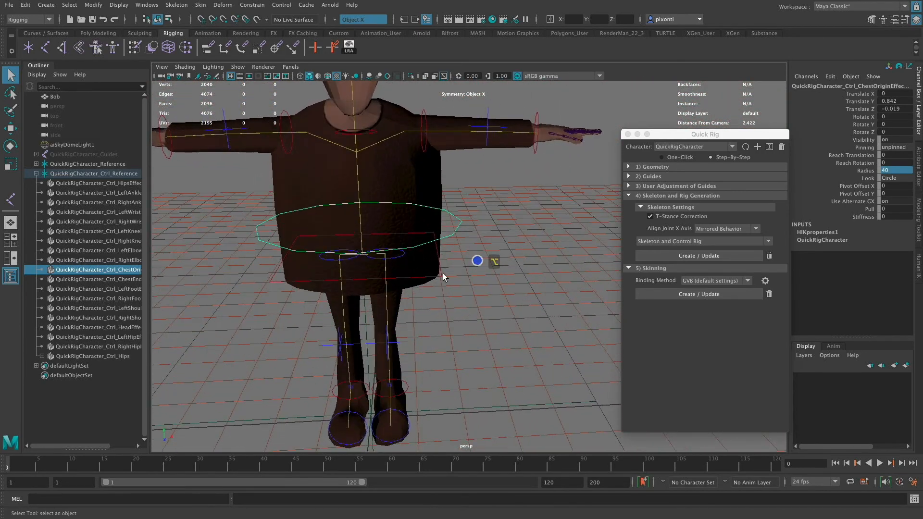
{"action": "left_click", "coordinate": [439, 275]}
{"action": "double_click", "coordinate": [894, 171]}
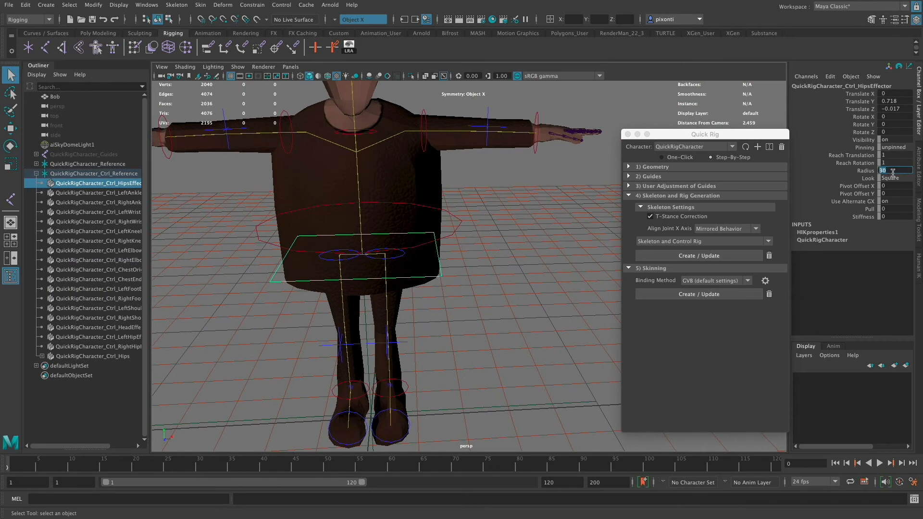
{"action": "type", "text": "35"}
{"action": "key", "text": "Return"}
- Try the Circle, Cube, Hard Cross and Sphere looks on the hips effector and return its Look to Square
{"action": "left_click", "coordinate": [901, 178]}
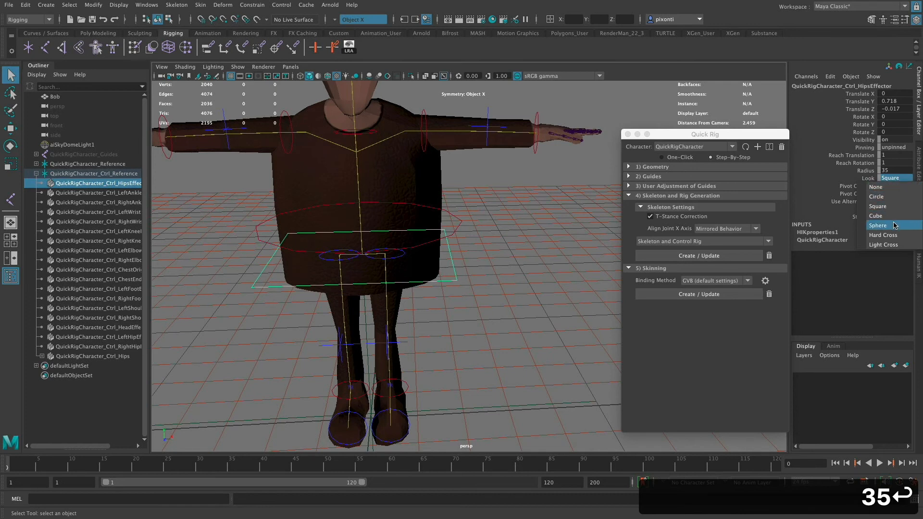
{"action": "left_click", "coordinate": [896, 196]}
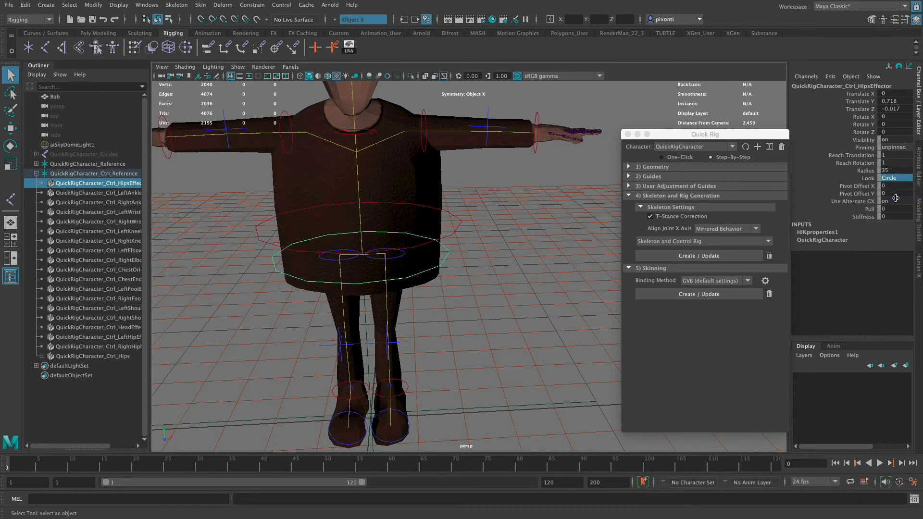
{"action": "left_click", "coordinate": [899, 178]}
{"action": "left_click", "coordinate": [892, 216]}
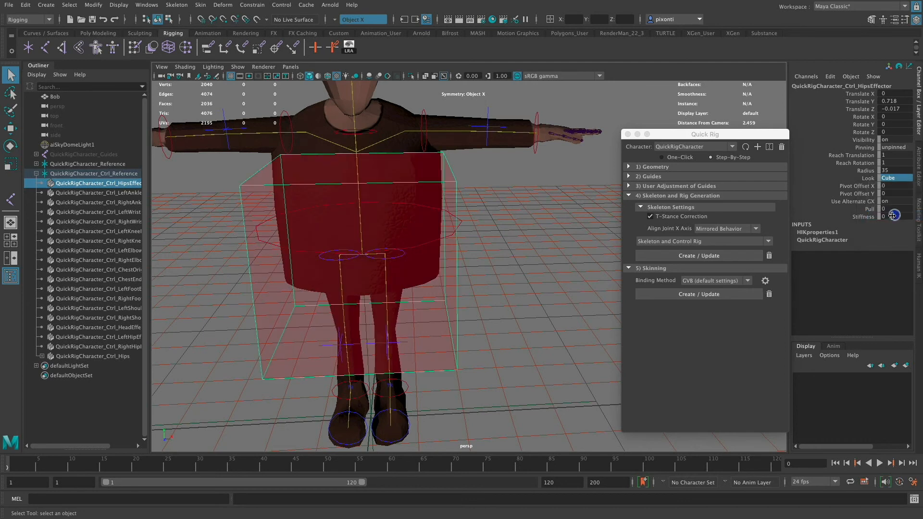
{"action": "left_click", "coordinate": [895, 179]}
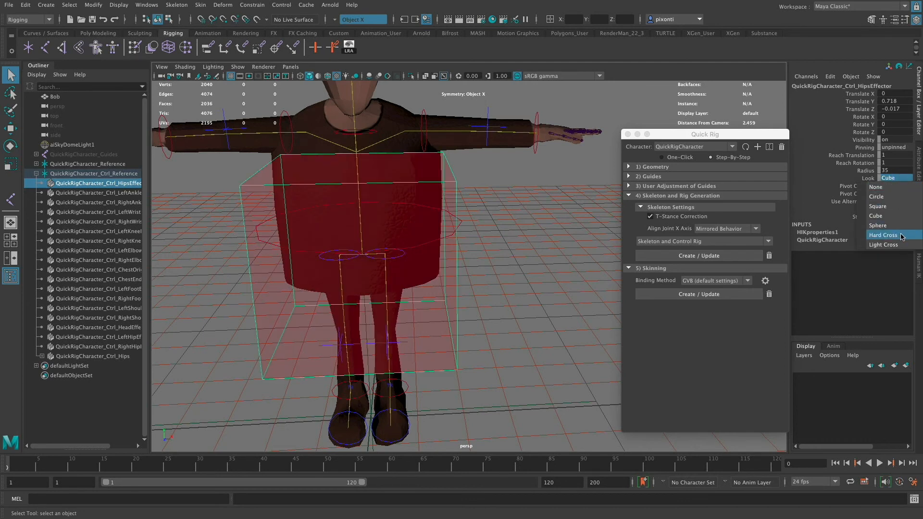
{"action": "left_click", "coordinate": [902, 235]}
{"action": "left_click", "coordinate": [898, 179]}
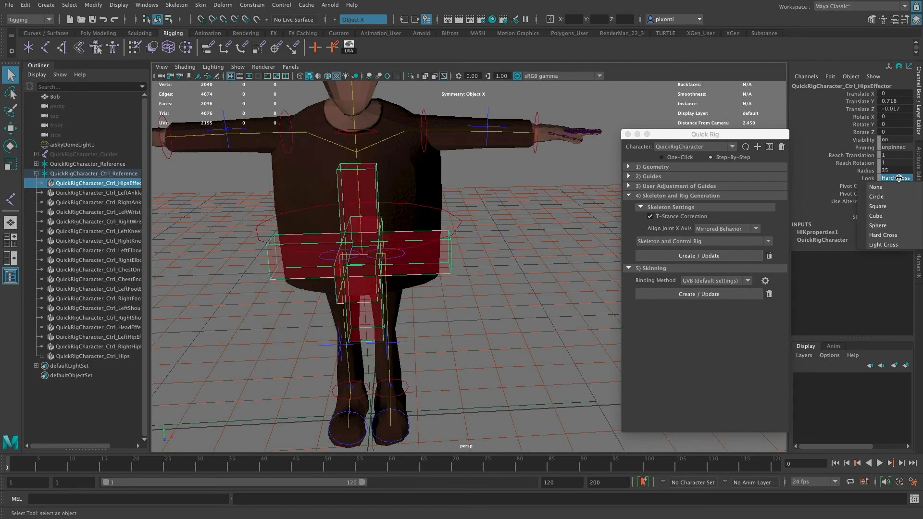
{"action": "left_click", "coordinate": [893, 227]}
{"action": "left_click", "coordinate": [896, 179]}
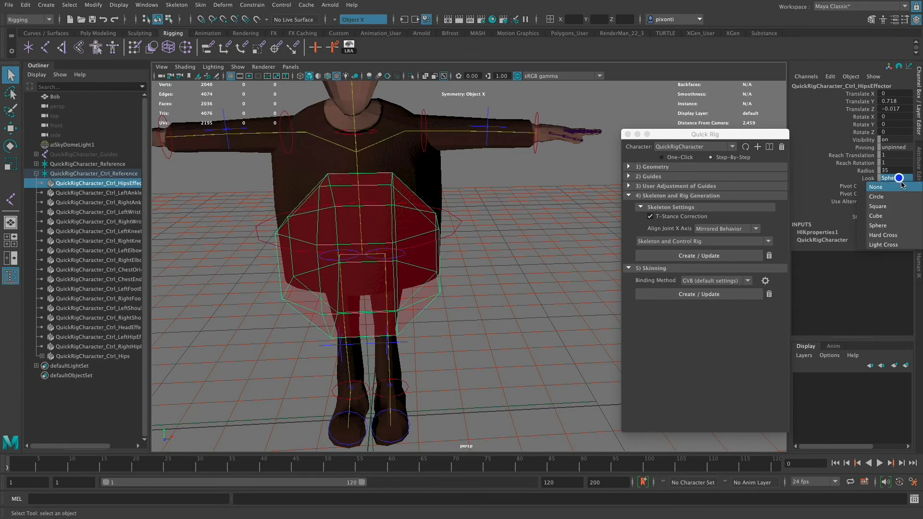
{"action": "left_click", "coordinate": [894, 204]}
- Select the left and right hip effectors together and enlarge them, trying a Radius of 20 and settling on 30
{"action": "left_click_drag", "start_coordinate": [473, 276], "coordinate": [455, 285], "text": "alt"}
{"action": "left_click", "coordinate": [465, 199]}
{"action": "left_click_drag", "start_coordinate": [463, 202], "coordinate": [494, 229], "text": "alt"}
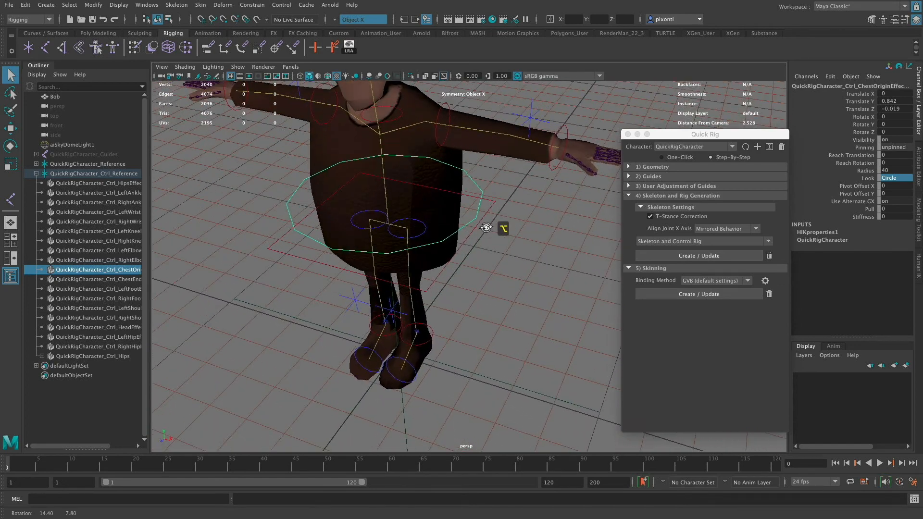
{"action": "left_click", "coordinate": [421, 222]}
{"action": "left_click", "coordinate": [377, 213], "text": "shift"}
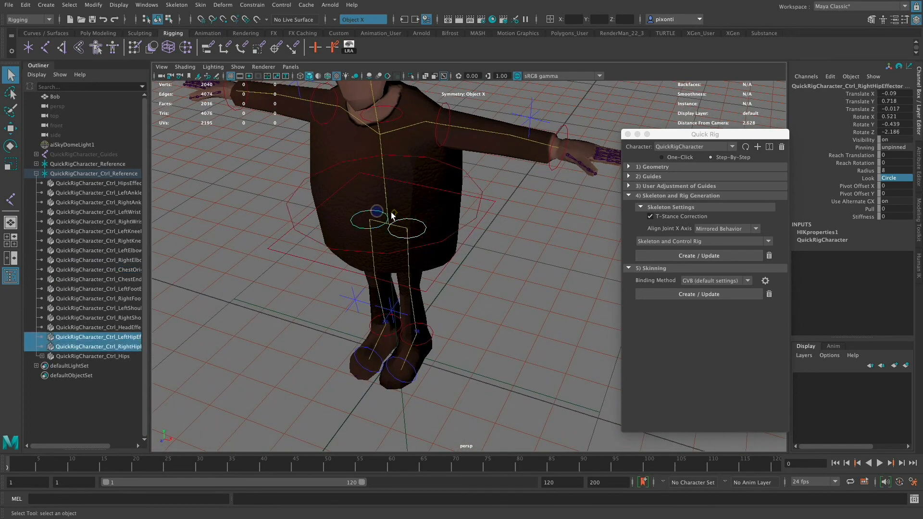
{"action": "double_click", "coordinate": [897, 169]}
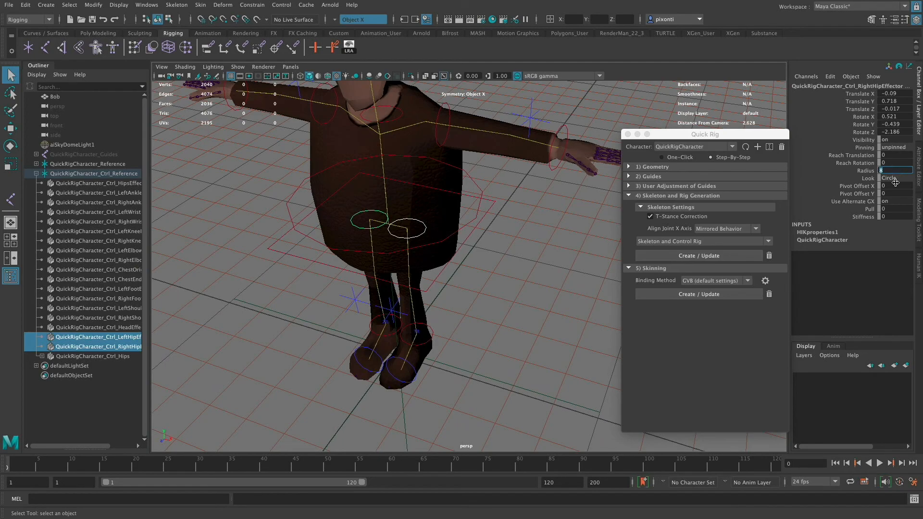
{"action": "type", "text": "20"}
{"action": "key", "text": "Tab"}
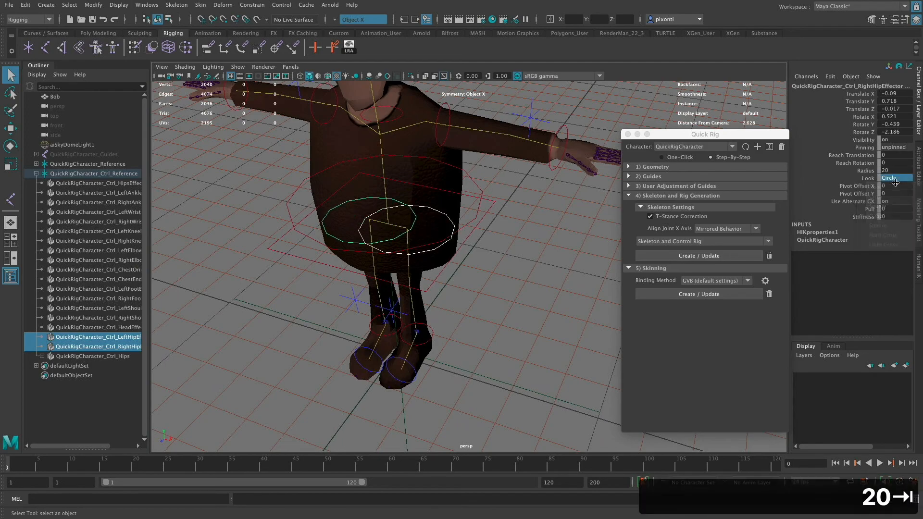
{"action": "left_click_drag", "start_coordinate": [510, 243], "coordinate": [487, 276], "text": "alt"}
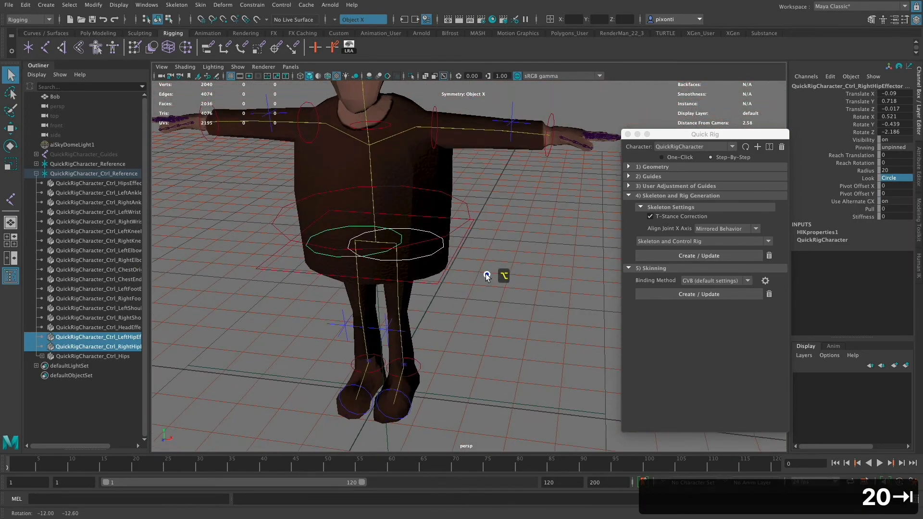
{"action": "double_click", "coordinate": [898, 170]}
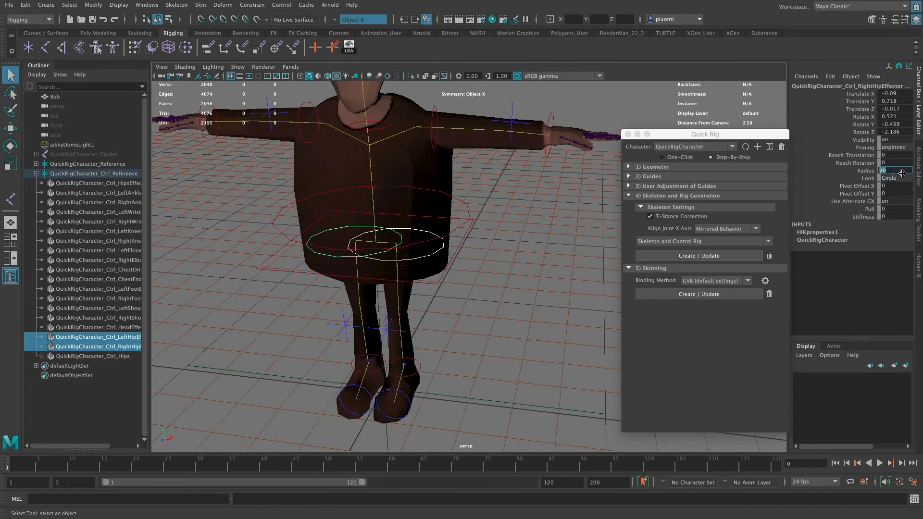
{"action": "type", "text": "30"}
{"action": "key", "text": "Tab"}
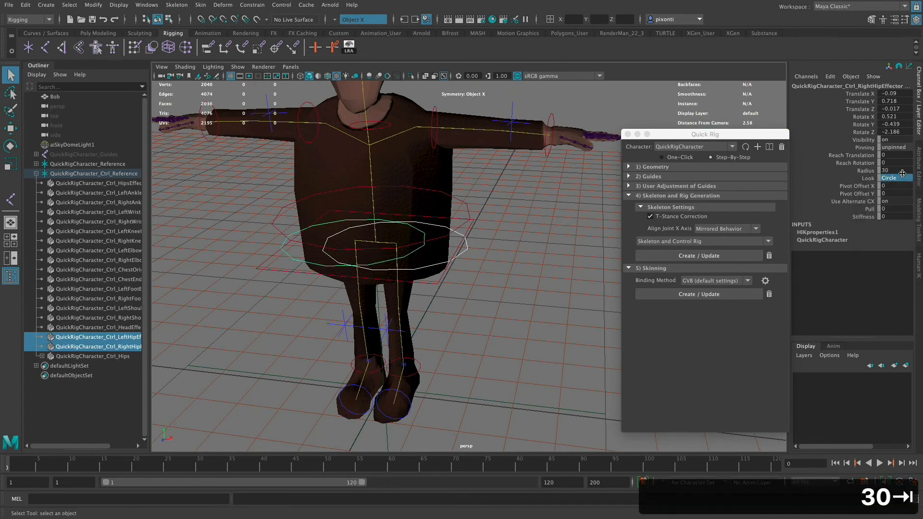
- Look over the leg controls, selecting the left ankle and foot effectors to examine them
{"action": "mouse_move", "coordinate": [472, 264]}
{"action": "left_mouse_down", "text": "alt"}
{"action": "mouse_move", "coordinate": [477, 286]}
{"action": "mouse_move", "coordinate": [477, 255]}
{"action": "left_mouse_up", "text": "alt"}
{"action": "left_click", "coordinate": [478, 284]}
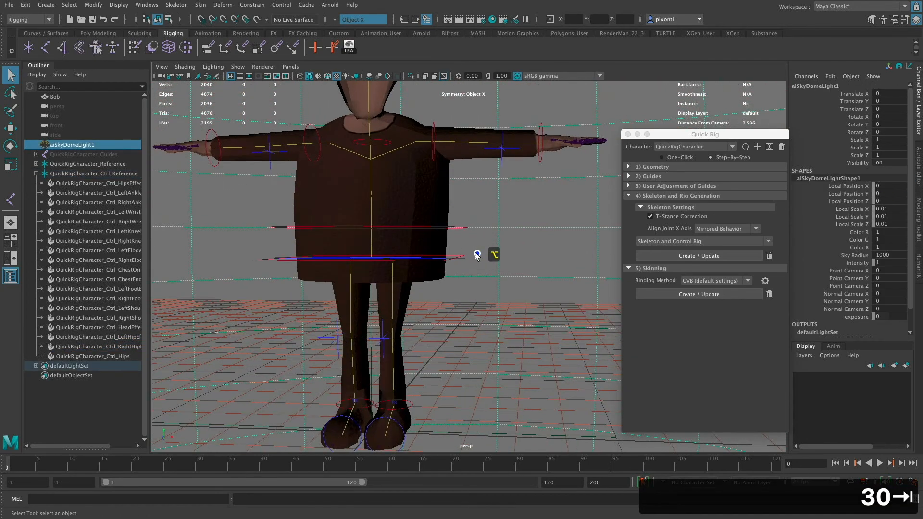
{"action": "left_click", "coordinate": [392, 299]}
{"action": "left_click_drag", "start_coordinate": [428, 335], "coordinate": [470, 380], "text": "alt"}
{"action": "left_click", "coordinate": [409, 378]}
{"action": "left_click", "coordinate": [443, 372]}
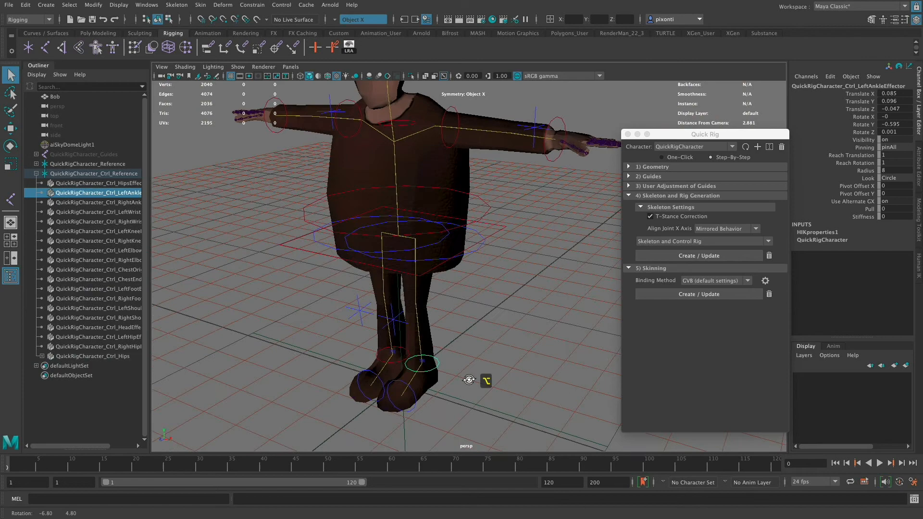
{"action": "left_click", "coordinate": [415, 398]}
- Select the chest end effector at the neck and enlarge it, trying a Radius of 20 and settling on 30
{"action": "left_click_drag", "start_coordinate": [444, 343], "coordinate": [498, 330], "text": "alt"}
{"action": "left_click", "coordinate": [413, 245]}
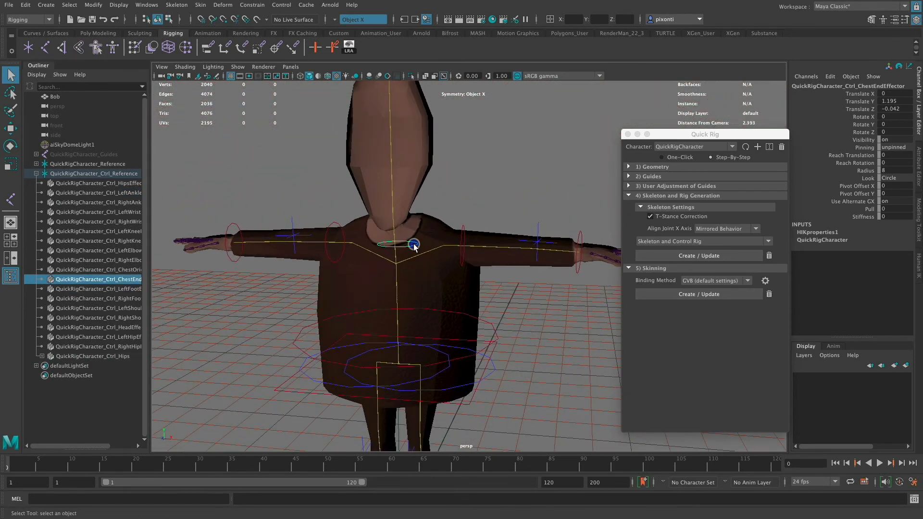
{"action": "left_click", "coordinate": [893, 171]}
{"action": "type", "text": "20"}
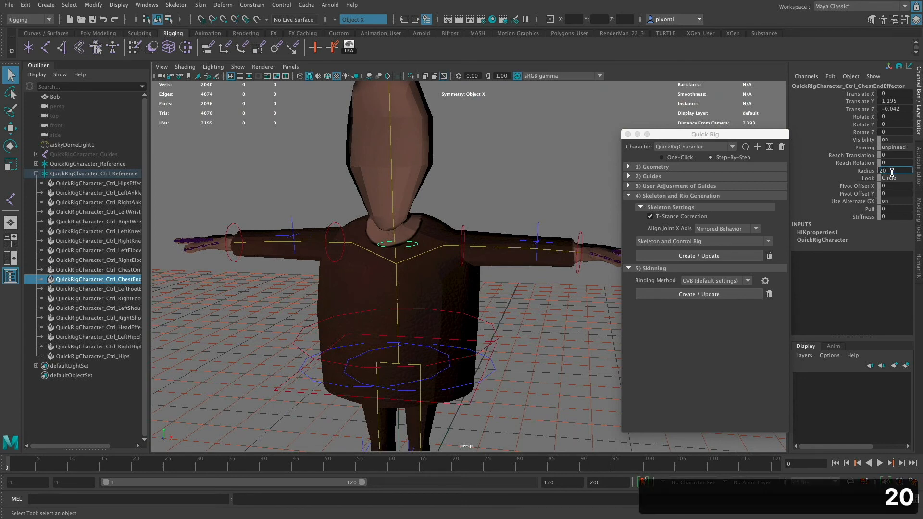
{"action": "key", "text": "Tab"}
{"action": "left_click", "coordinate": [892, 171]}
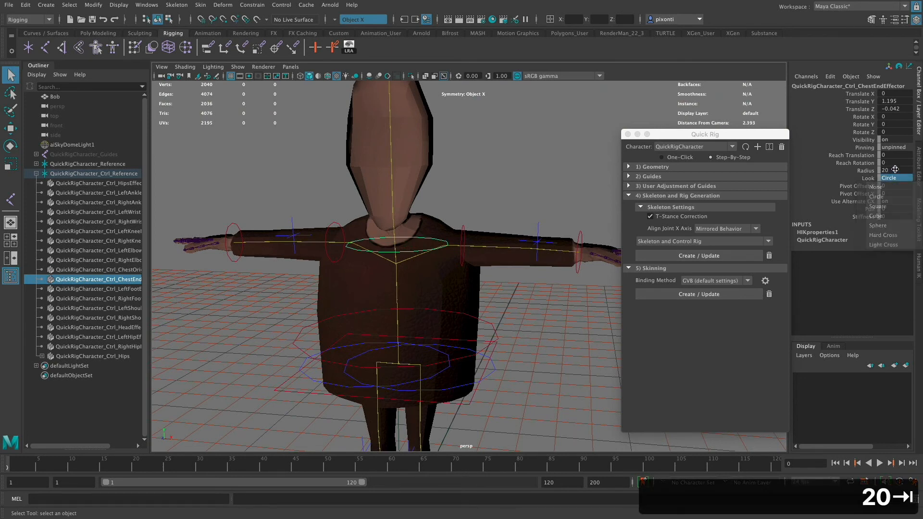
{"action": "left_click", "coordinate": [895, 170]}
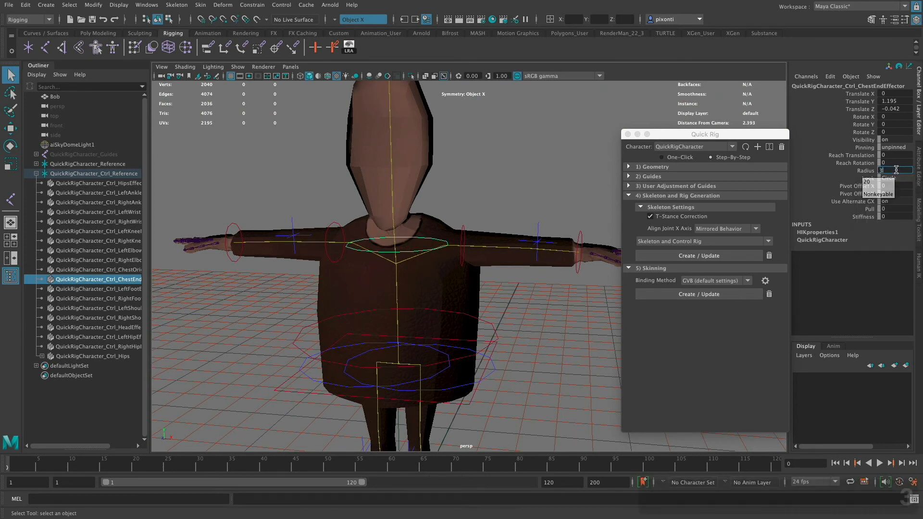
{"action": "type", "text": "30"}
{"action": "key", "text": "Return"}
- Select the head effector on top of the head and set its Radius to 15
{"action": "left_click_drag", "start_coordinate": [493, 273], "coordinate": [493, 357], "text": "alt"}
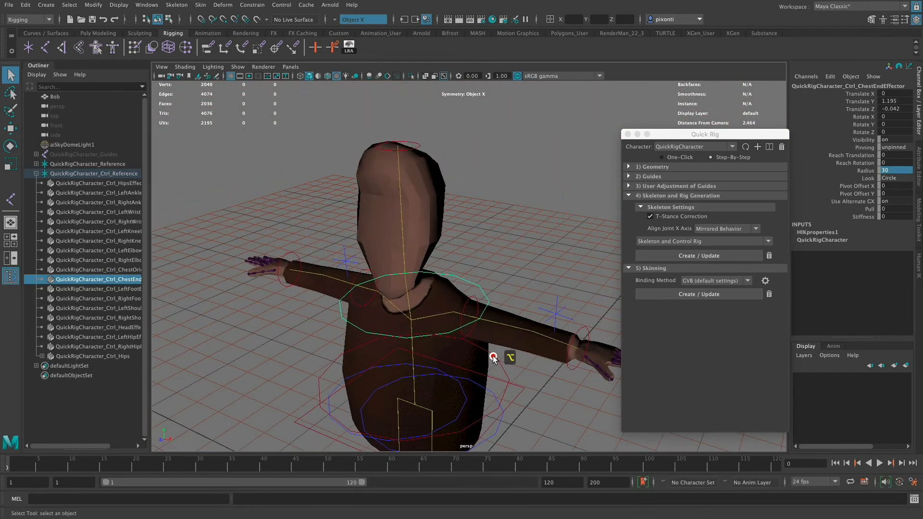
{"action": "left_click", "coordinate": [417, 141]}
{"action": "left_click_drag", "start_coordinate": [417, 141], "coordinate": [470, 226], "text": "alt"}
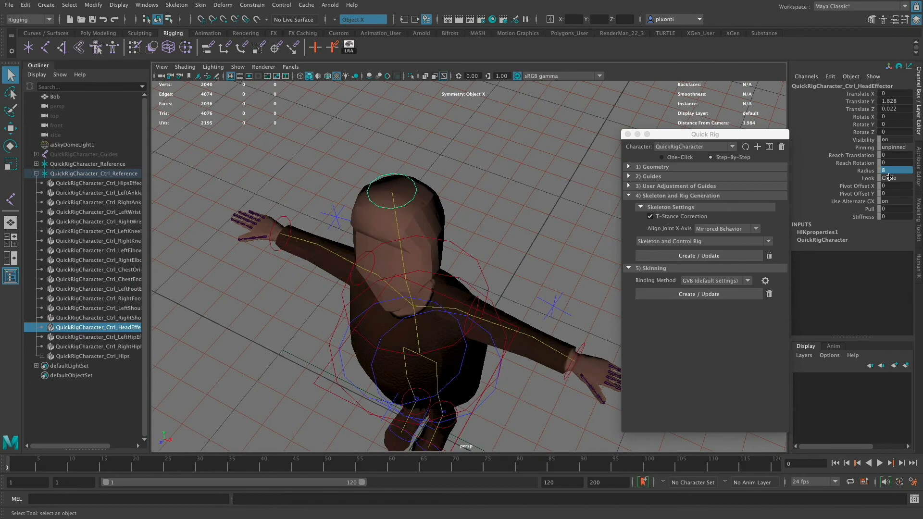
{"action": "double_click", "coordinate": [896, 170]}
{"action": "type", "text": "15"}
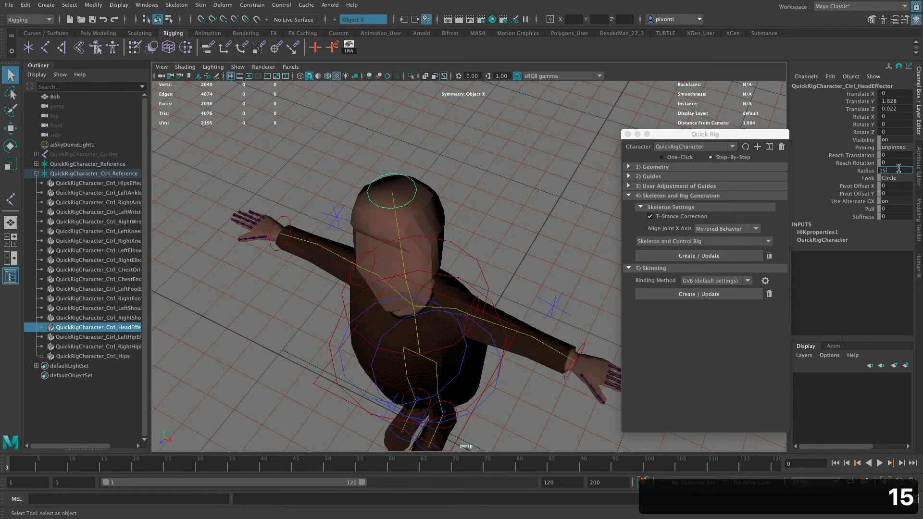
{"action": "key", "text": "Tab"}
{"action": "left_click_drag", "start_coordinate": [483, 238], "coordinate": [540, 305], "text": "alt"}
{"action": "middle_click_drag", "start_coordinate": [536, 303], "coordinate": [510, 284], "text": "alt"}
{"action": "left_click_drag", "start_coordinate": [521, 340], "coordinate": [524, 324], "text": "alt"}
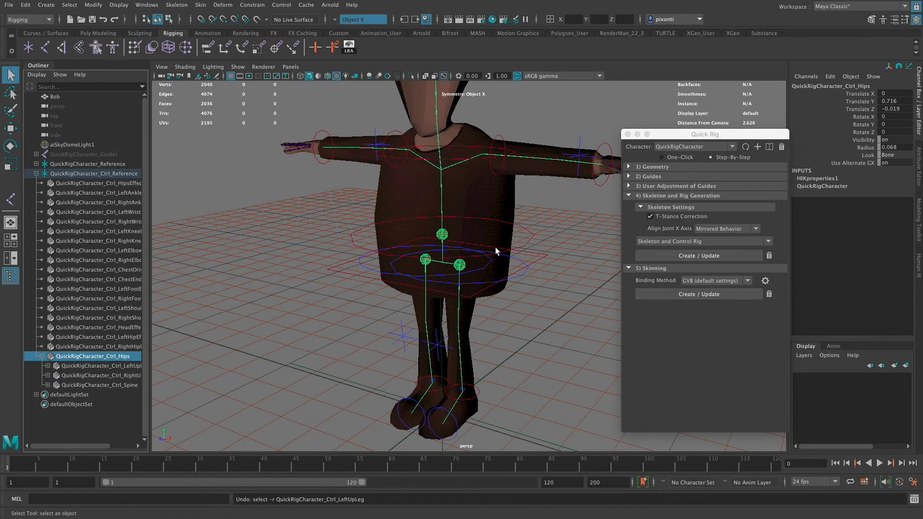
{"action": "left_click_drag", "start_coordinate": [478, 301], "coordinate": [514, 312], "text": "alt"}
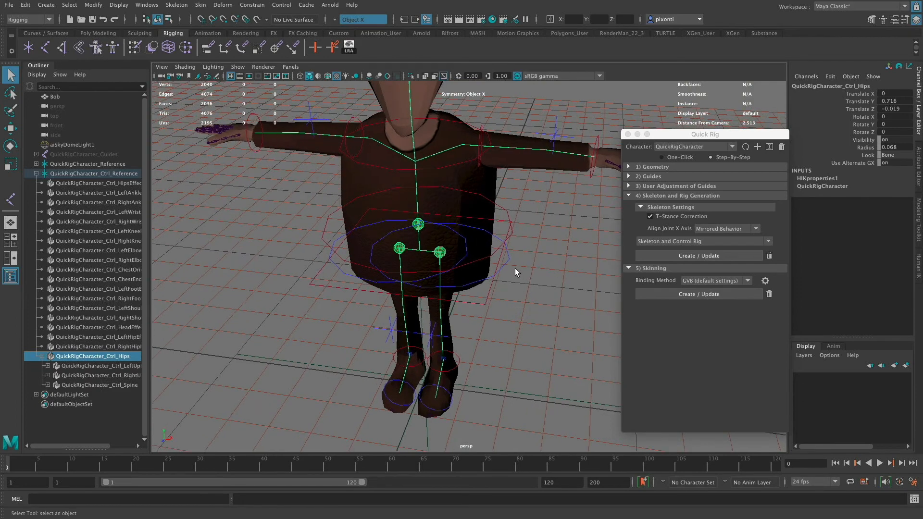
{"action": "left_click_drag", "start_coordinate": [531, 299], "coordinate": [486, 331], "text": "alt"}
- Select the left shoulder bone of the control rig and set its Radius to 5
{"action": "left_click", "coordinate": [531, 199]}
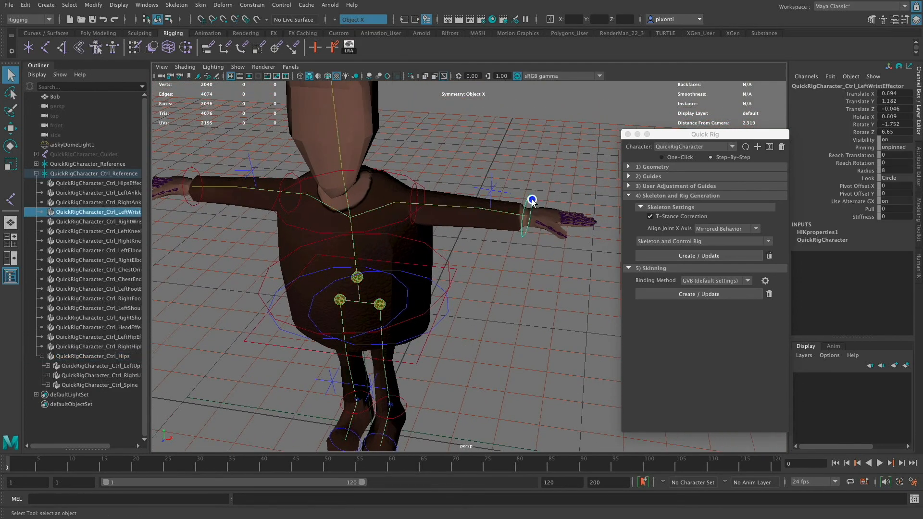
{"action": "left_click", "coordinate": [482, 210]}
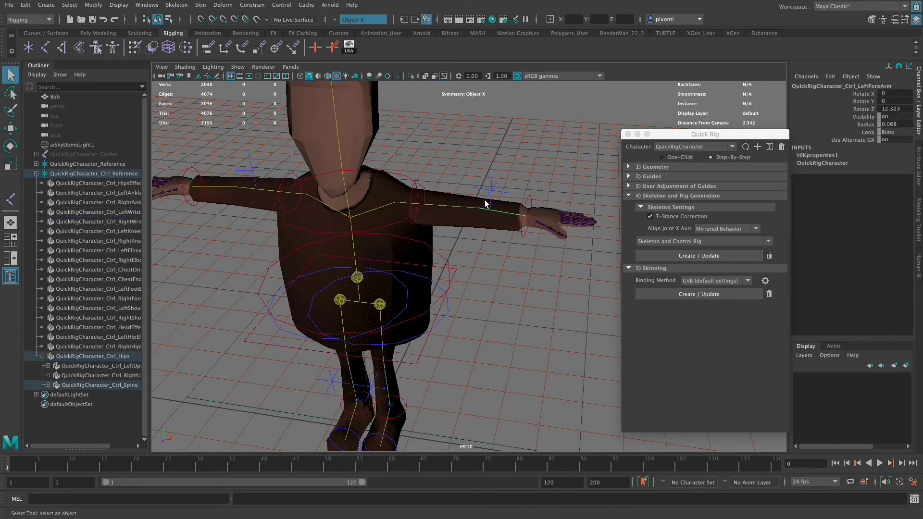
{"action": "left_click", "coordinate": [443, 207]}
{"action": "left_click", "coordinate": [399, 203]}
{"action": "double_click", "coordinate": [900, 123]}
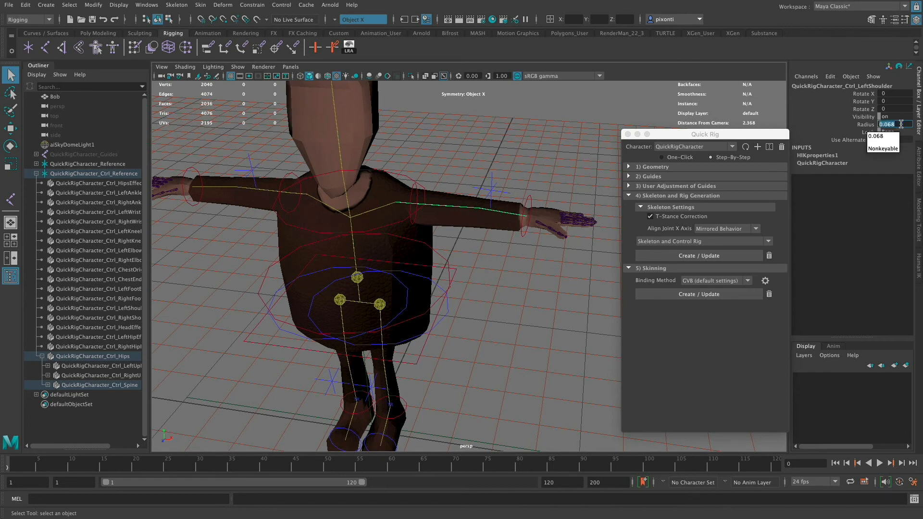
{"action": "type", "text": "5"}
{"action": "key", "text": "Tab"}
- Select the left forearm bone of the control rig and set its Radius to 5
{"action": "left_click", "coordinate": [481, 207]}
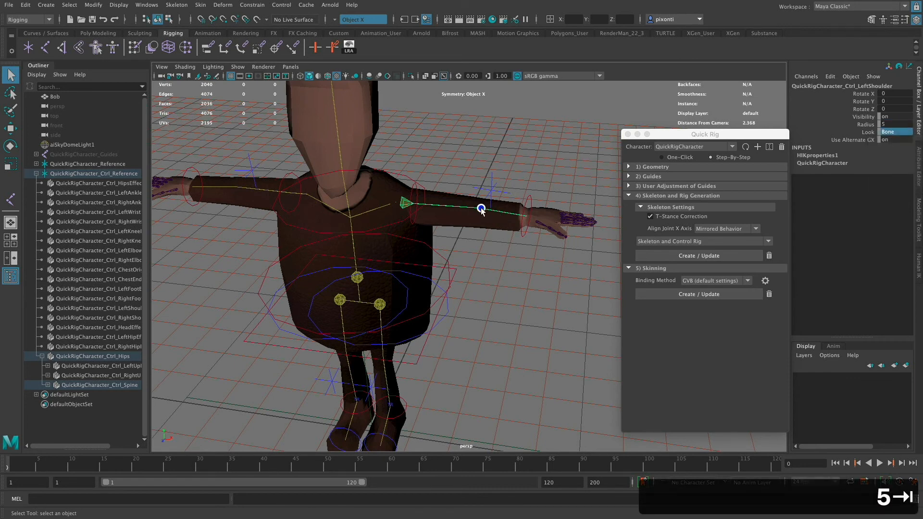
{"action": "left_click", "coordinate": [508, 215]}
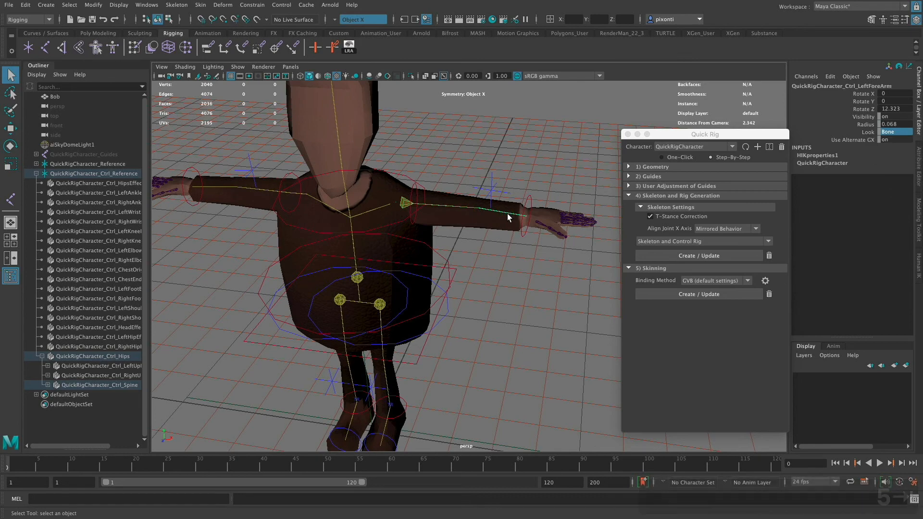
{"action": "double_click", "coordinate": [901, 124]}
{"action": "type", "text": "5"}
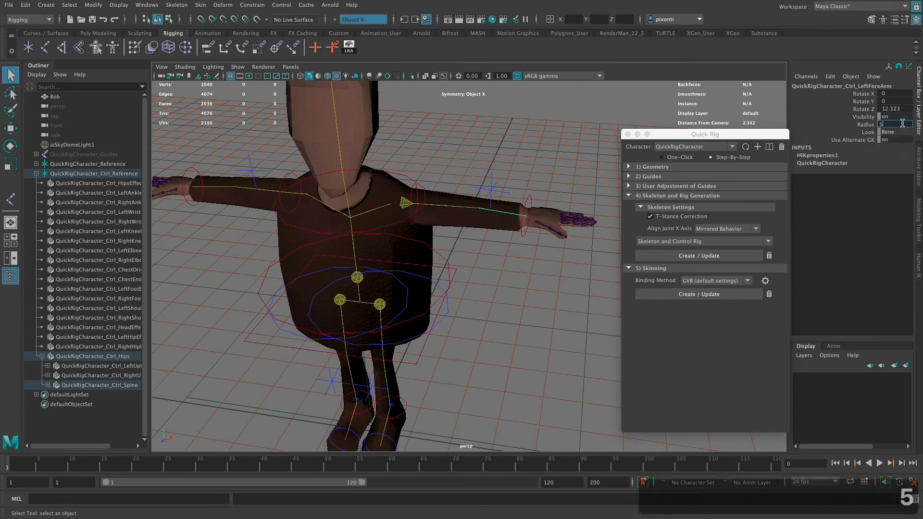
{"action": "key", "text": "Tab"}
- Select the right upper arm and forearm bones together and set their Radius to 5
{"action": "left_click_drag", "start_coordinate": [491, 258], "coordinate": [562, 336], "text": "alt"}
{"action": "left_click", "coordinate": [504, 280]}
{"action": "left_click", "coordinate": [460, 206]}
{"action": "left_click", "coordinate": [495, 211]}
{"action": "left_click", "coordinate": [308, 240]}
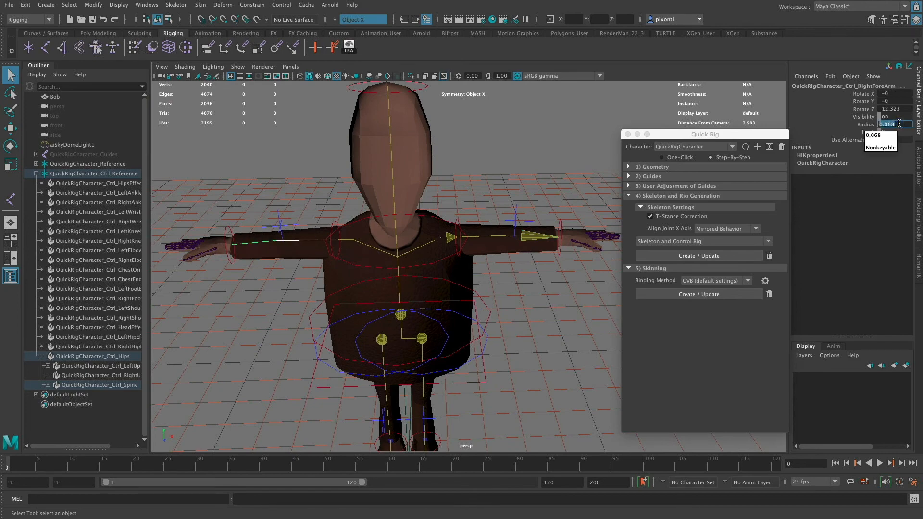
{"action": "type", "text": "5"}
{"action": "key", "text": "Return"}
- Select the left upper arm bone of the control rig and set its Radius to 5
{"action": "mouse_move", "coordinate": [471, 260]}
{"action": "left_mouse_down", "text": "alt"}
{"action": "mouse_move", "coordinate": [488, 248]}
{"action": "mouse_move", "coordinate": [461, 250]}
{"action": "mouse_move", "coordinate": [473, 253]}
{"action": "left_mouse_up", "text": "alt"}
{"action": "left_click", "coordinate": [464, 244]}
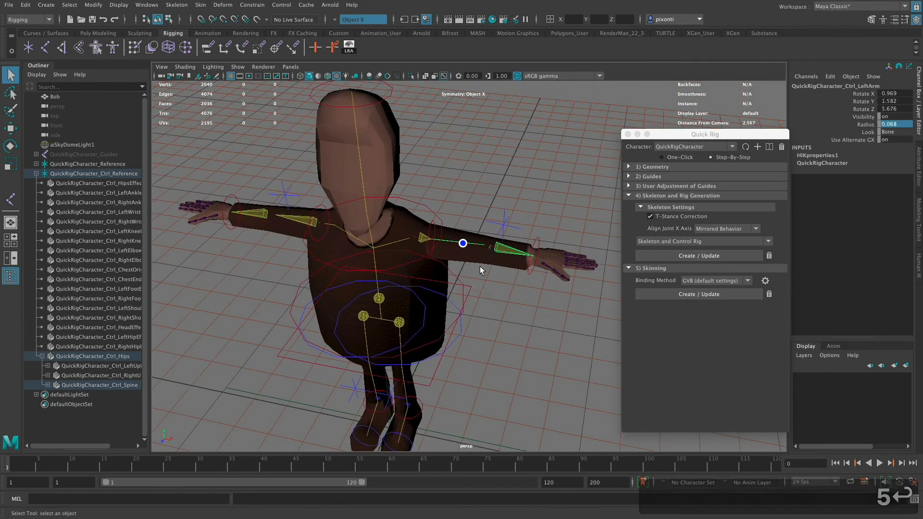
{"action": "left_click_drag", "start_coordinate": [500, 303], "coordinate": [515, 199], "text": "alt"}
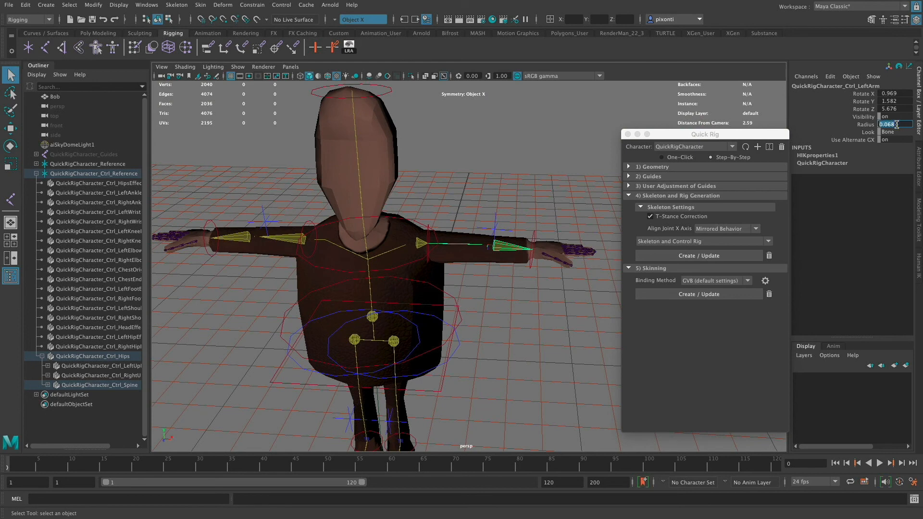
{"action": "type", "text": "5"}
{"action": "key", "text": "Tab"}
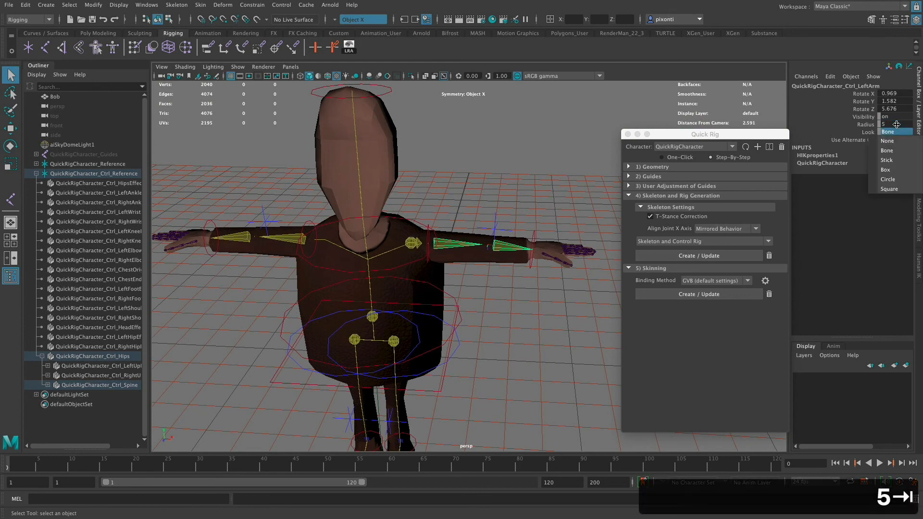
- Set the Radius of the control rig's right shoulder bone to 5 and compare it with the left shoulder bone
{"action": "left_click", "coordinate": [323, 240]}
{"action": "left_click", "coordinate": [320, 240]}
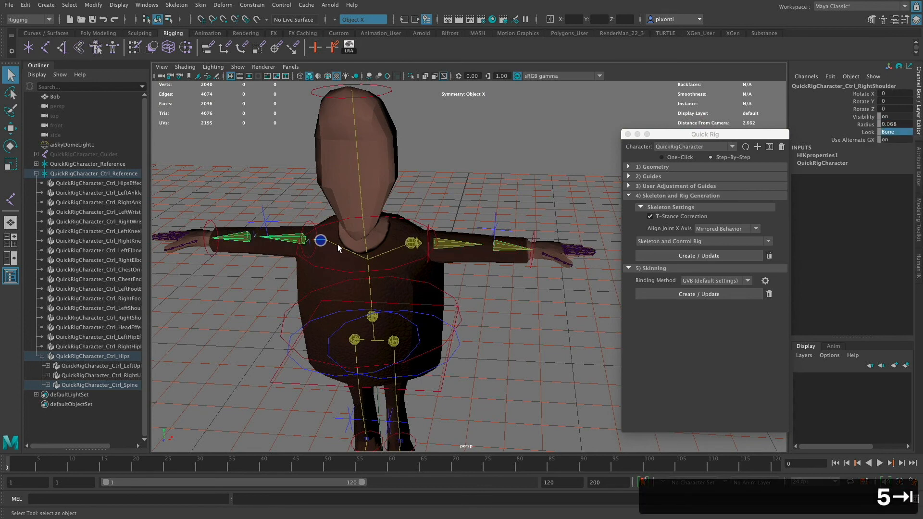
{"action": "type", "text": "5"}
{"action": "key", "text": "Tab"}
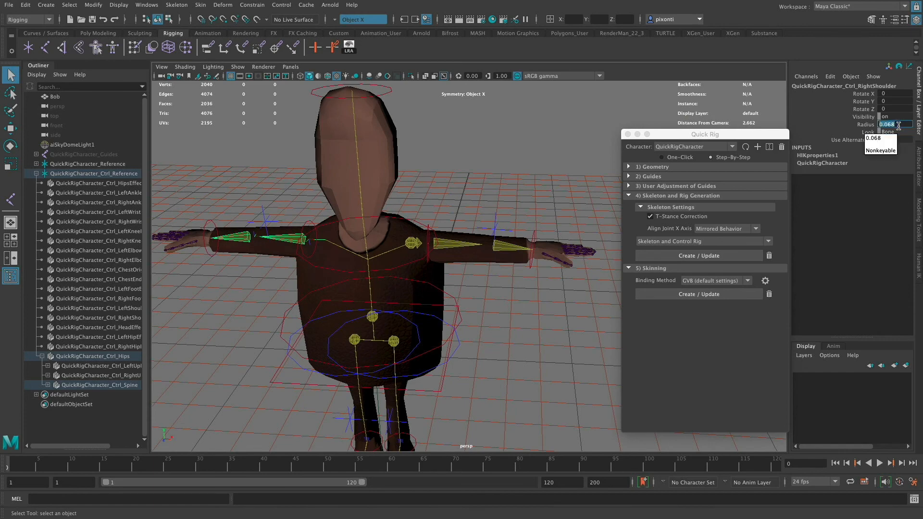
{"action": "left_click_drag", "start_coordinate": [469, 288], "coordinate": [473, 211], "text": "alt"}
{"action": "left_click", "coordinate": [409, 252]}
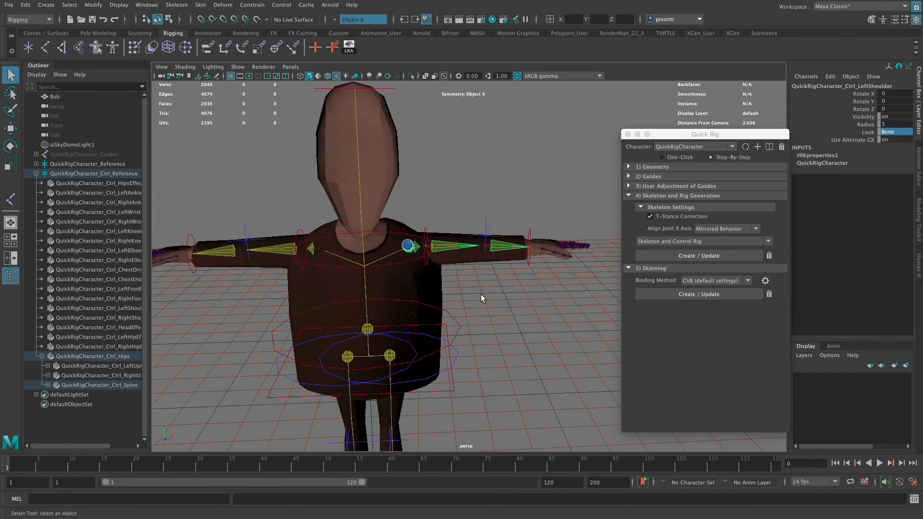
{"action": "left_click_drag", "start_coordinate": [479, 300], "coordinate": [511, 355], "text": "alt"}
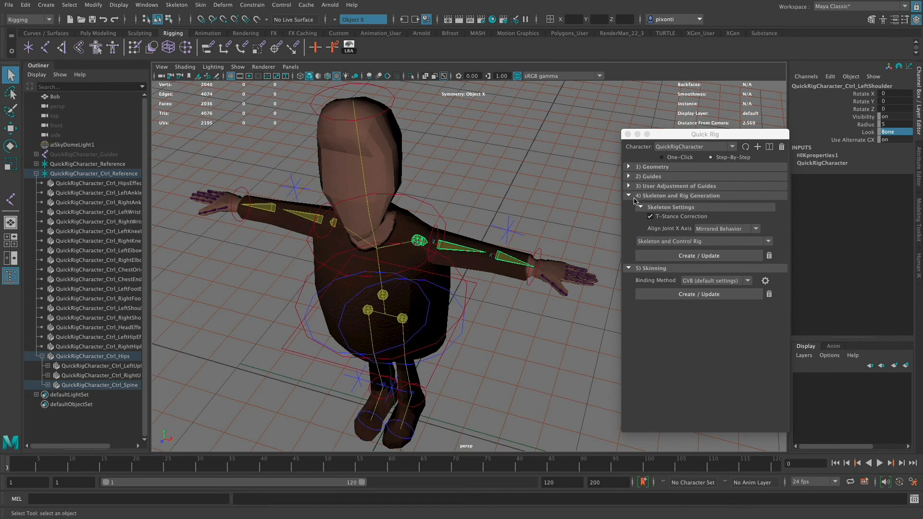
- Show the character's Human IK controls and create the Quick Rig skinning with the GVB (default settings) binding method
{"action": "left_click", "coordinate": [714, 196]}
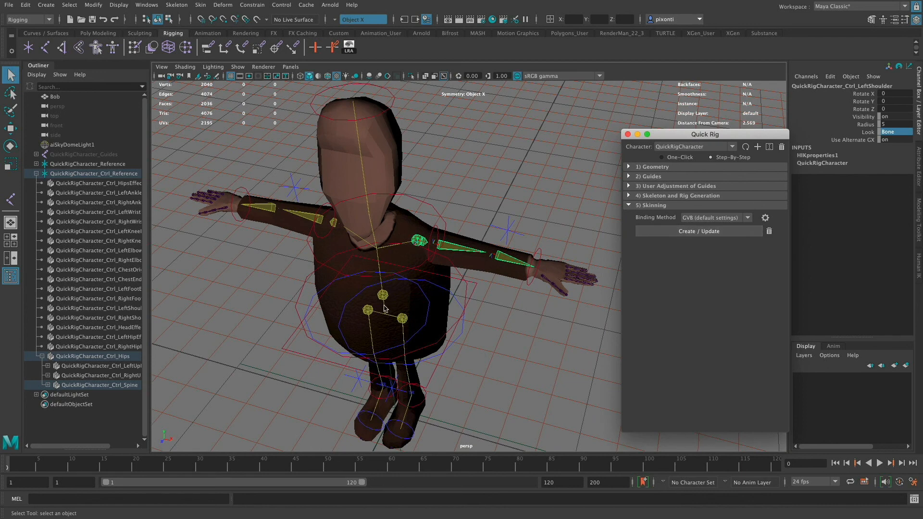
{"action": "left_click", "coordinate": [383, 312]}
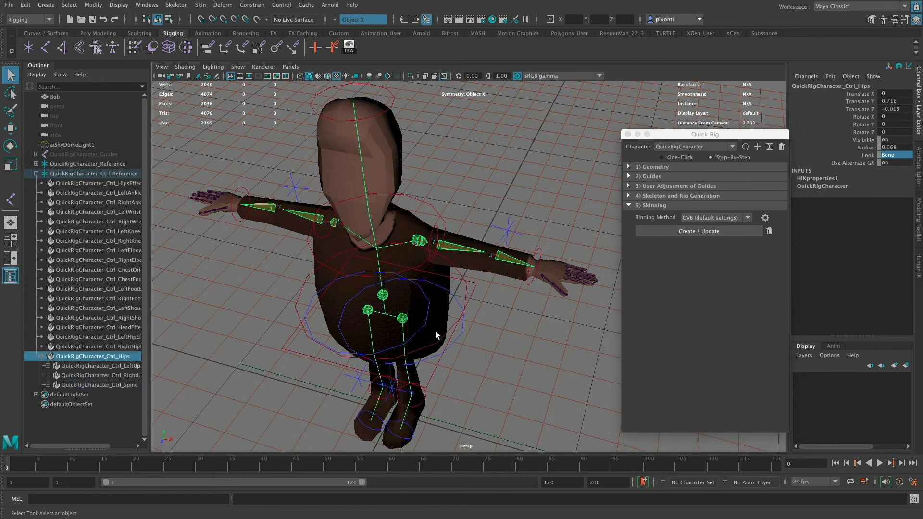
{"action": "left_click", "coordinate": [918, 267]}
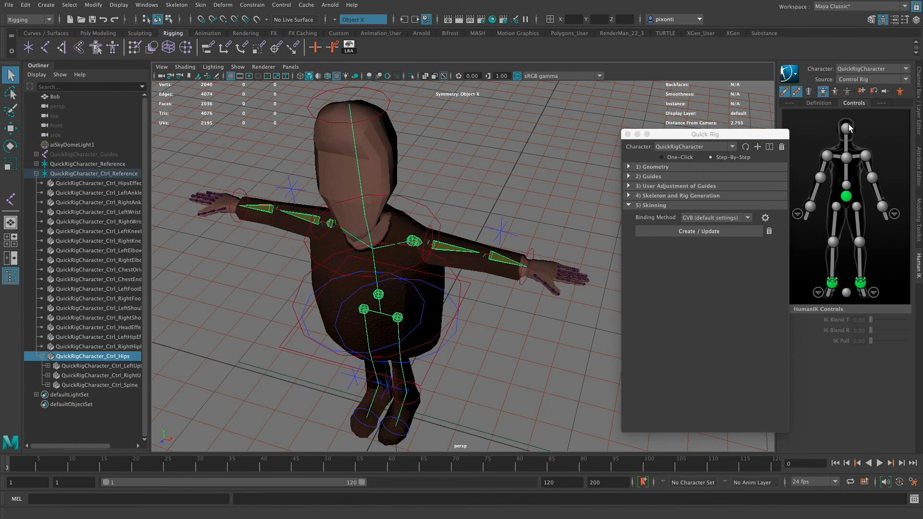
{"action": "left_click", "coordinate": [728, 233]}
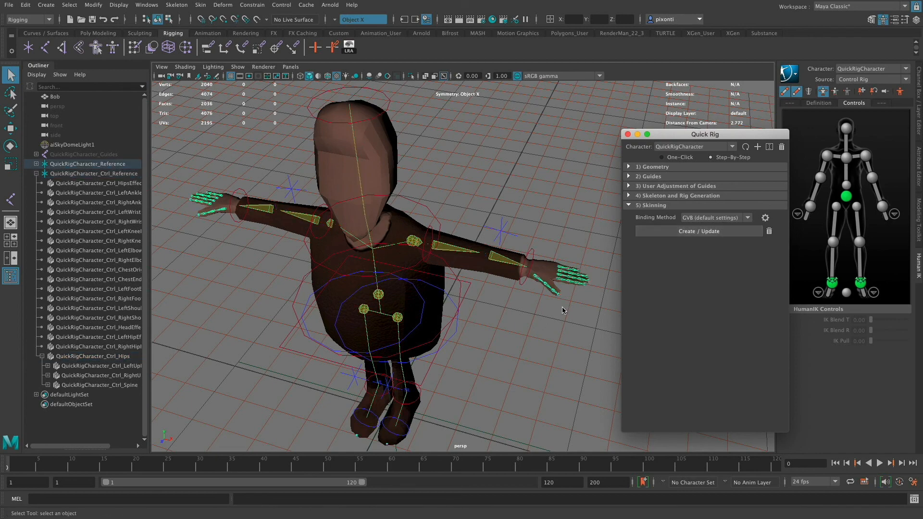
- Try moving the hips effector to test how the skinned body follows, and undo the move
{"action": "right_click_drag", "start_coordinate": [487, 329], "coordinate": [544, 332], "text": "alt"}
{"action": "middle_click_drag", "start_coordinate": [544, 333], "coordinate": [544, 273], "text": "alt"}
{"action": "right_click_drag", "start_coordinate": [544, 274], "coordinate": [532, 281], "text": "alt"}
{"action": "left_click", "coordinate": [451, 303]}
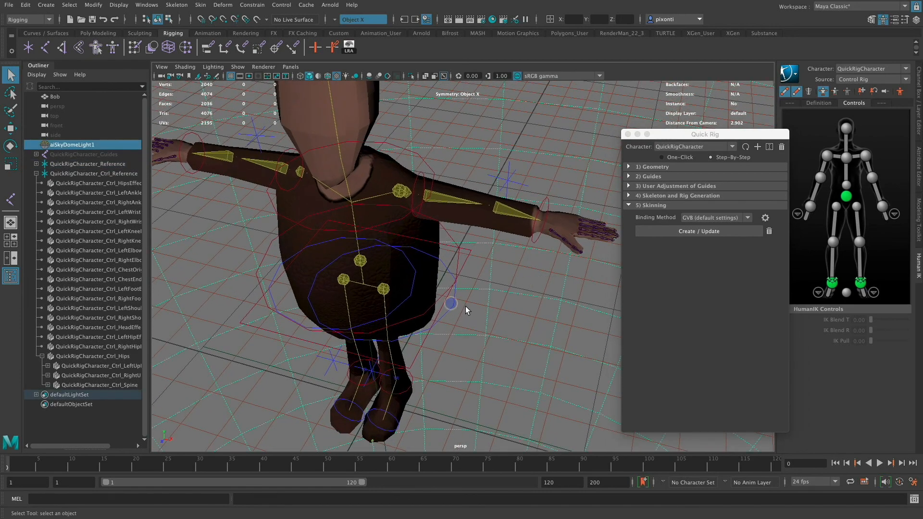
{"action": "left_click", "coordinate": [463, 269]}
{"action": "key", "text": "w"}
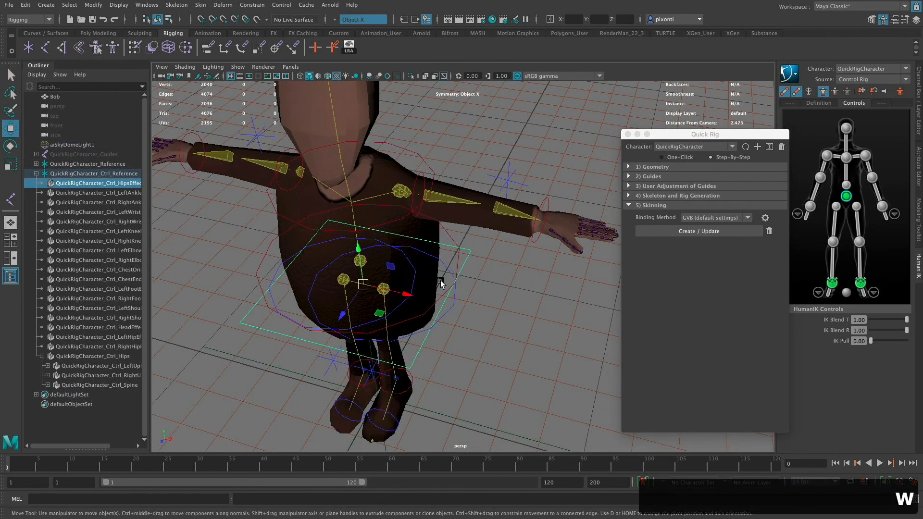
{"action": "scroll", "coordinate": [426, 308], "scroll_direction": "up", "scroll_amount": 3}
{"action": "left_click_drag", "start_coordinate": [426, 307], "coordinate": [497, 239]}
{"action": "key", "text": "super+z"}
- Try moving an effector on the left arm to test its deformation, and undo the move
{"action": "left_click", "coordinate": [527, 183]}
{"action": "left_click_drag", "start_coordinate": [545, 217], "coordinate": [501, 177], "text": "alt"}
{"action": "key", "text": "super+z"}
- Try rotating the left shoulder effector to test the arm's deformation, and undo the rotation
{"action": "left_click", "coordinate": [460, 189]}
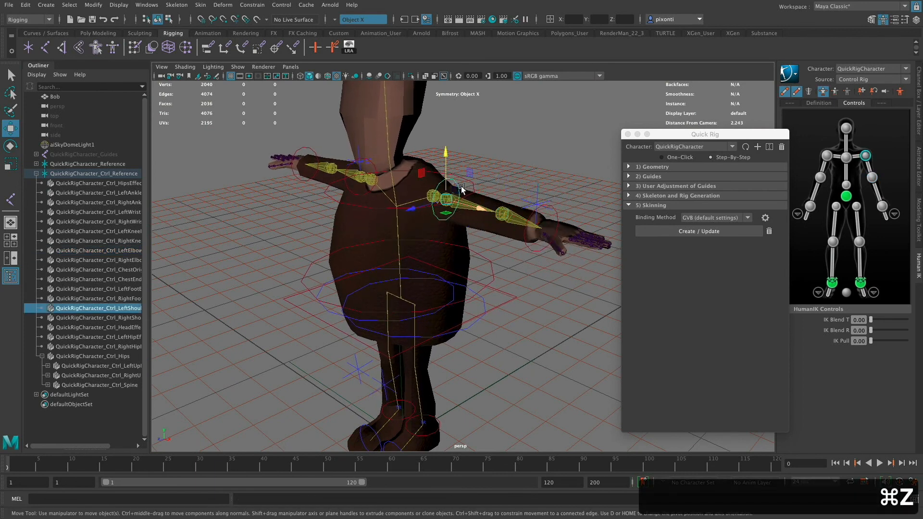
{"action": "key", "text": "e"}
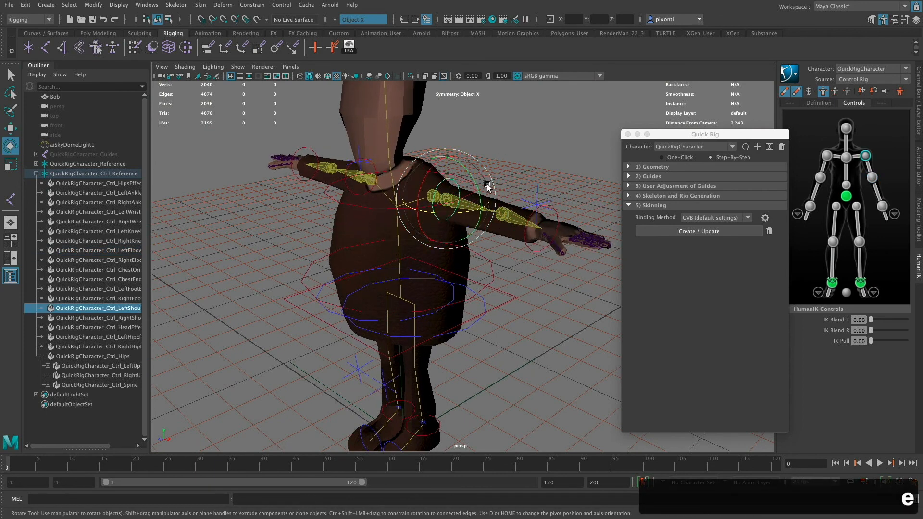
{"action": "left_click_drag", "start_coordinate": [471, 192], "coordinate": [532, 256]}
{"action": "left_click_drag", "start_coordinate": [447, 247], "coordinate": [511, 323]}
{"action": "key", "text": "super+z"}
{"action": "key", "text": "super+z"}
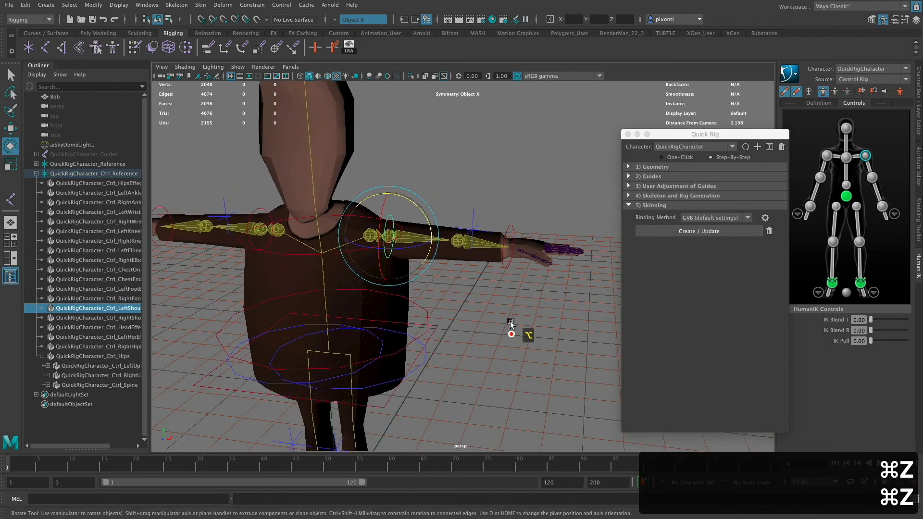
- Try pulling the left wrist effector down beside the hips to bend the arm, and undo the move
{"action": "left_click", "coordinate": [509, 246]}
{"action": "key", "text": "w"}
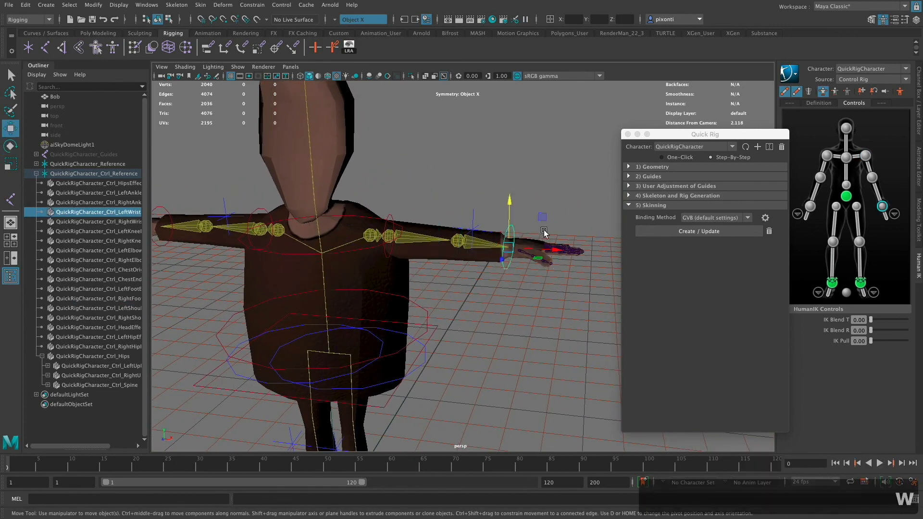
{"action": "left_click_drag", "start_coordinate": [508, 245], "coordinate": [345, 372]}
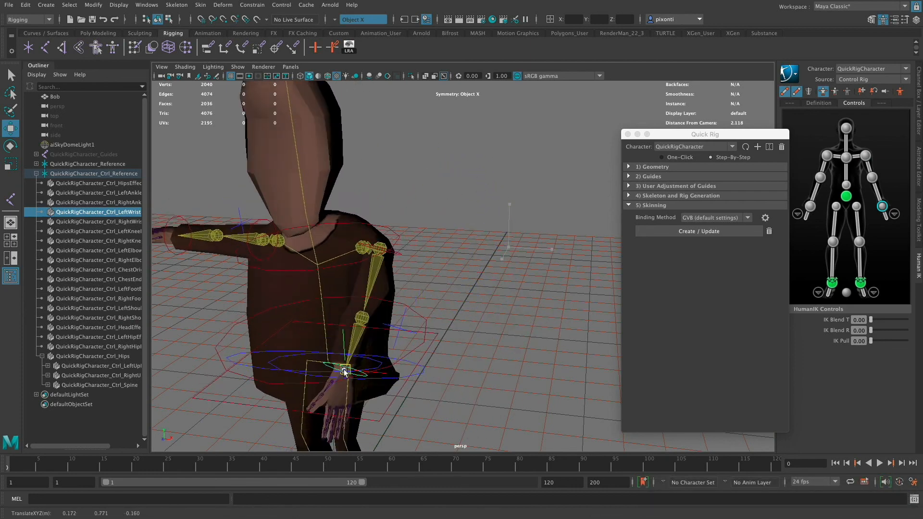
{"action": "key", "text": "super+z"}
{"action": "key", "text": "super+z"}
{"action": "key", "text": "super+z"}
{"action": "key", "text": "super+z"}
{"action": "key", "text": "super+z"}
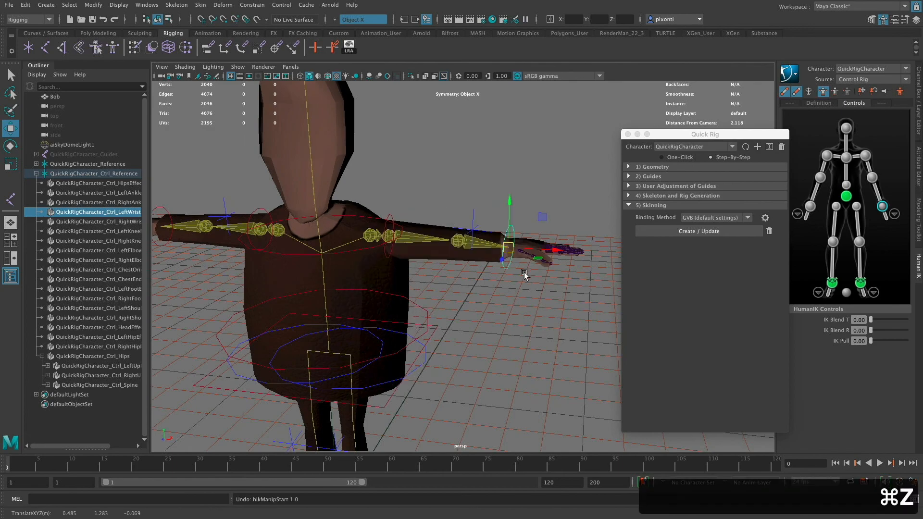
- Try rotating the base joint of the left index finger to test the hand's skinning, and undo the rotation
{"action": "left_click_drag", "start_coordinate": [525, 275], "coordinate": [486, 329], "text": "alt"}
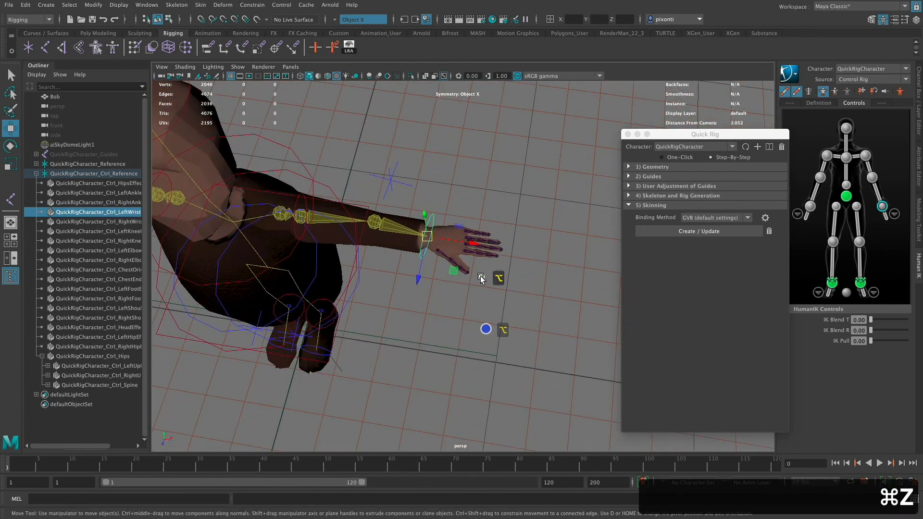
{"action": "right_click_drag", "start_coordinate": [481, 278], "coordinate": [629, 321], "text": "alt"}
{"action": "middle_click_drag", "start_coordinate": [474, 318], "coordinate": [458, 359], "text": "alt"}
{"action": "right_click_drag", "start_coordinate": [502, 360], "coordinate": [628, 364], "text": "alt"}
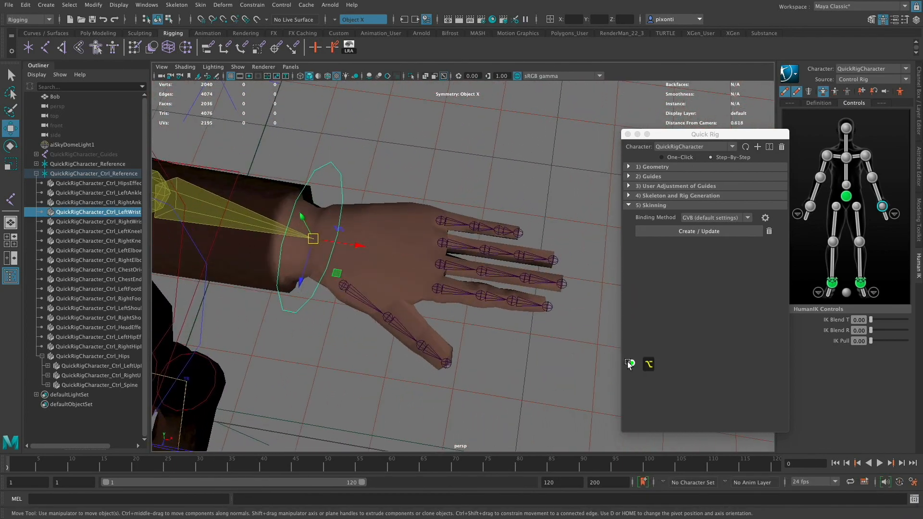
{"action": "left_click", "coordinate": [442, 289]}
{"action": "key", "text": "w"}
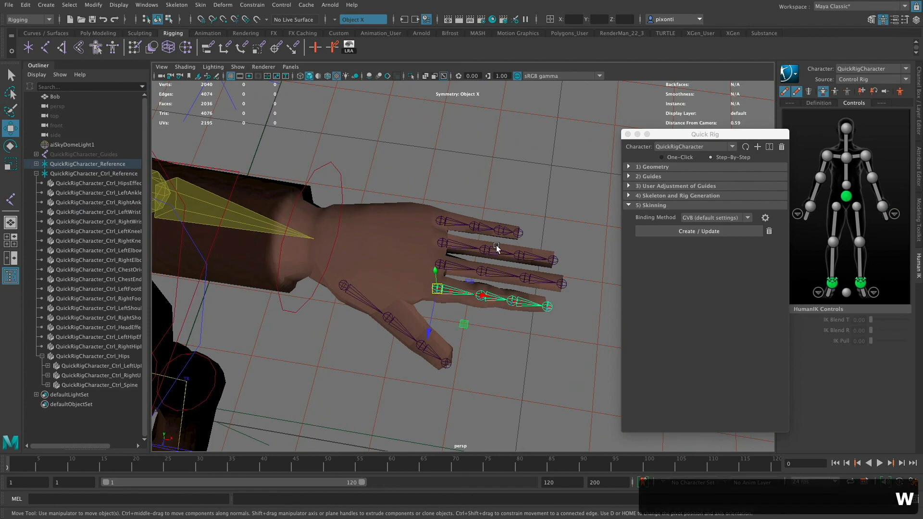
{"action": "key", "text": "e"}
{"action": "left_click_drag", "start_coordinate": [478, 299], "coordinate": [466, 293]}
{"action": "key", "text": "super+z"}
- Try rotating the base joint of the left thumb, and undo the rotation
{"action": "left_click_drag", "start_coordinate": [458, 335], "coordinate": [351, 231], "text": "alt"}
{"action": "left_click", "coordinate": [350, 234]}
{"action": "key", "text": "super+z"}
- Close the Quick Rig window
{"action": "mouse_move", "coordinate": [486, 309]}
{"action": "left_mouse_down", "text": "alt"}
{"action": "mouse_move", "coordinate": [511, 319]}
{"action": "mouse_move", "coordinate": [495, 324]}
{"action": "left_mouse_up", "text": "alt"}
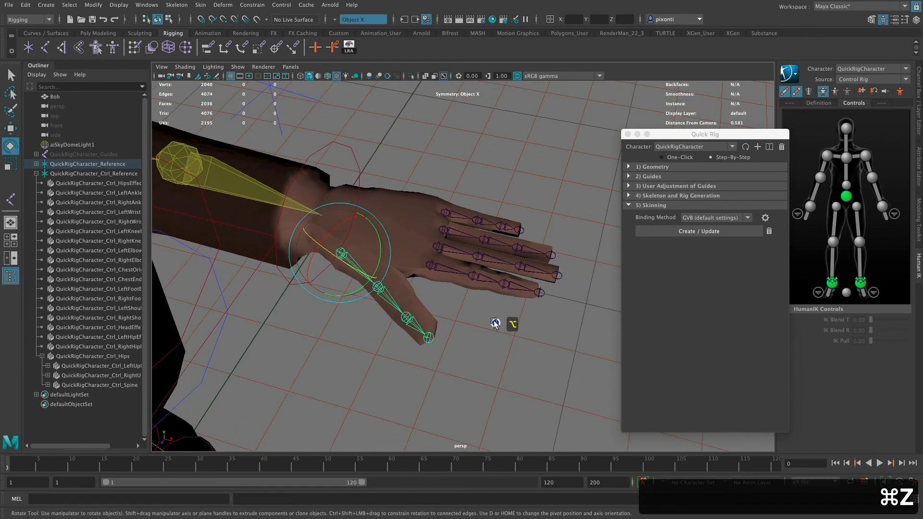
{"action": "middle_click_drag", "start_coordinate": [478, 277], "coordinate": [481, 291], "text": "alt"}
{"action": "mouse_move", "coordinate": [484, 253]}
{"action": "middle_mouse_down", "text": "alt"}
{"action": "mouse_move", "coordinate": [501, 233]}
{"action": "mouse_move", "coordinate": [494, 240]}
{"action": "middle_mouse_up", "text": "alt"}
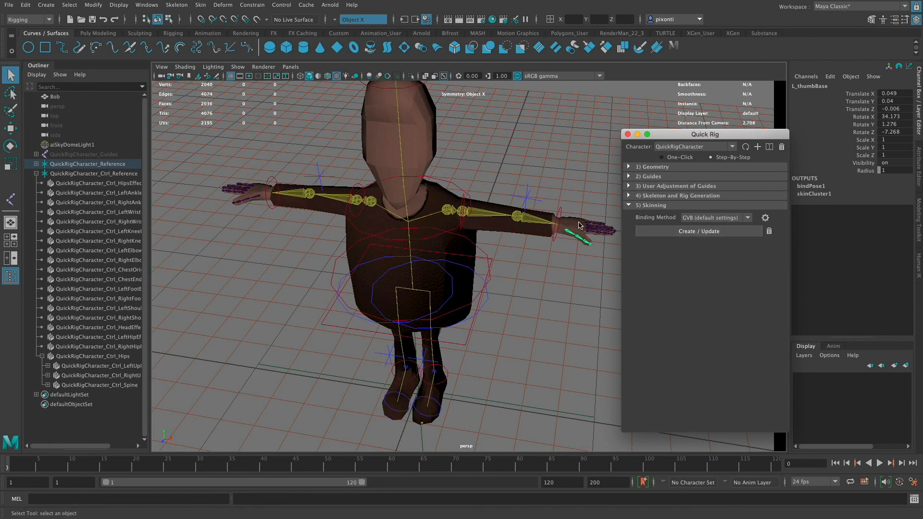
{"action": "left_click", "coordinate": [628, 136]}
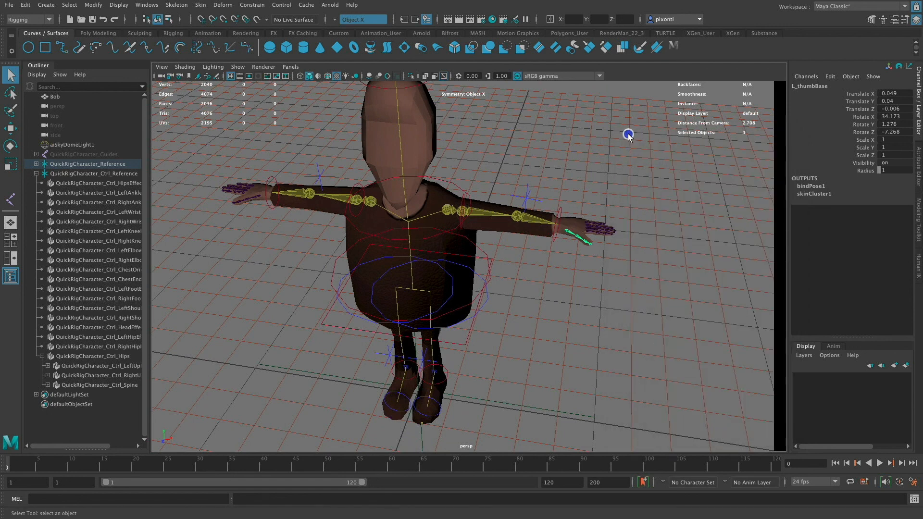
- Try moving the left wrist effector slightly toward the body, and undo the move
{"action": "left_click", "coordinate": [561, 214]}
{"action": "key", "text": "w"}
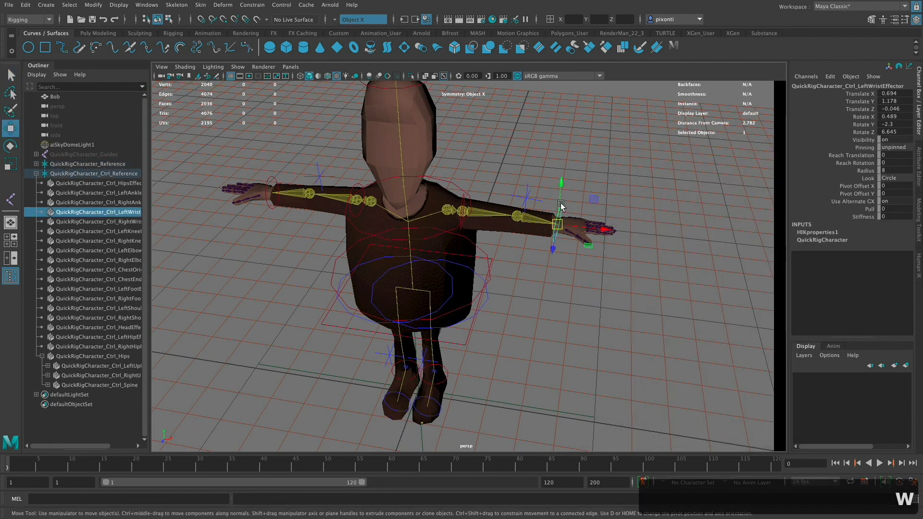
{"action": "left_click_drag", "start_coordinate": [561, 221], "coordinate": [547, 234]}
{"action": "key", "text": "super+z"}
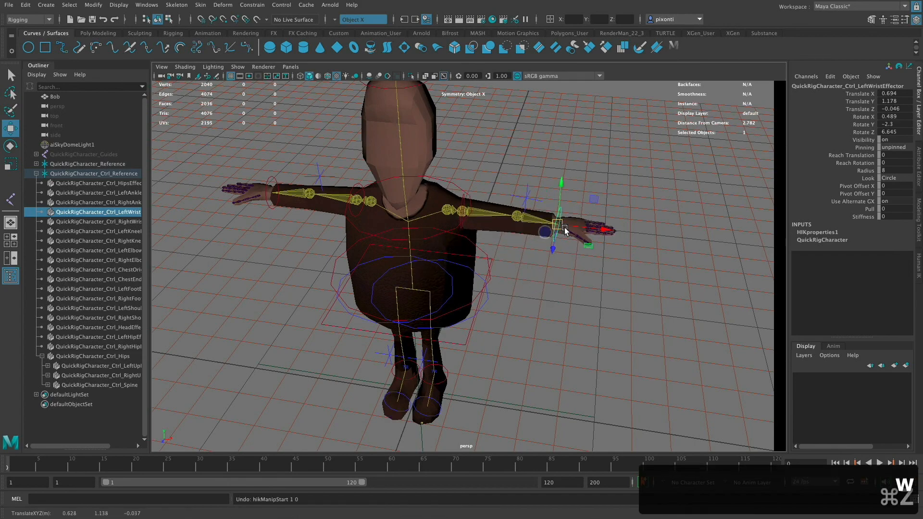
- Try rotating the left index finger's base joint about -26 degrees around Z, and undo the rotation
{"action": "left_click_drag", "start_coordinate": [555, 273], "coordinate": [558, 251], "text": "alt"}
{"action": "middle_click_drag", "start_coordinate": [565, 285], "coordinate": [578, 285], "text": "alt"}
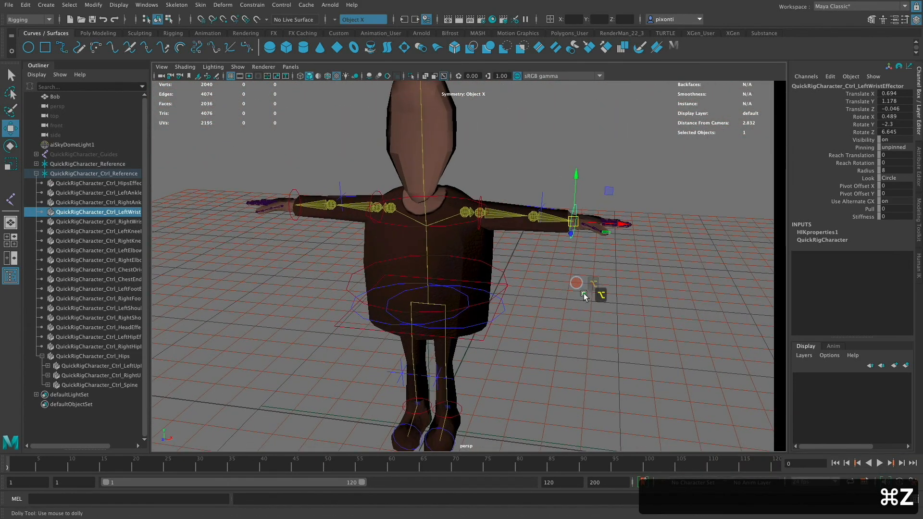
{"action": "right_click_drag", "start_coordinate": [578, 285], "coordinate": [541, 290], "text": "alt"}
{"action": "left_click_drag", "start_coordinate": [559, 295], "coordinate": [554, 309], "text": "alt"}
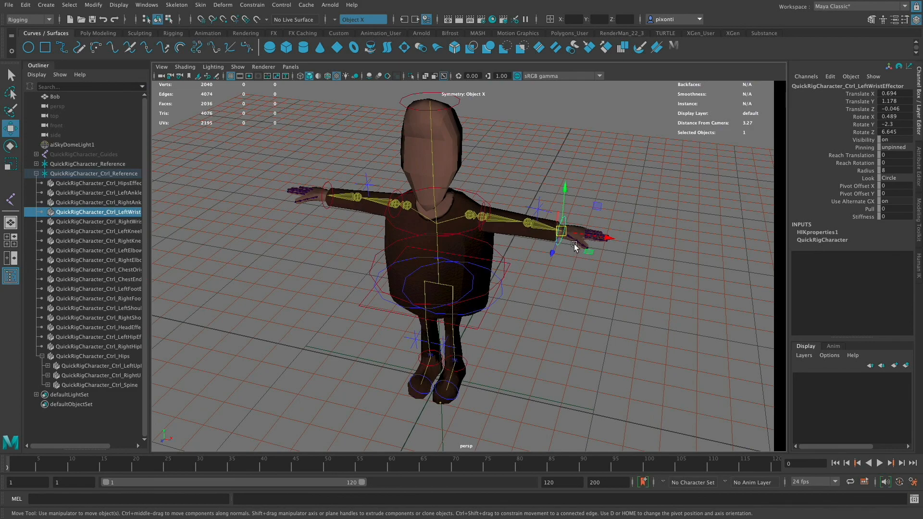
{"action": "right_click_drag", "start_coordinate": [599, 243], "coordinate": [731, 272], "text": "alt"}
{"action": "middle_click_drag", "start_coordinate": [584, 312], "coordinate": [489, 329], "text": "alt"}
{"action": "right_click_drag", "start_coordinate": [556, 276], "coordinate": [744, 296], "text": "alt"}
{"action": "left_click_drag", "start_coordinate": [531, 338], "coordinate": [548, 299], "text": "alt"}
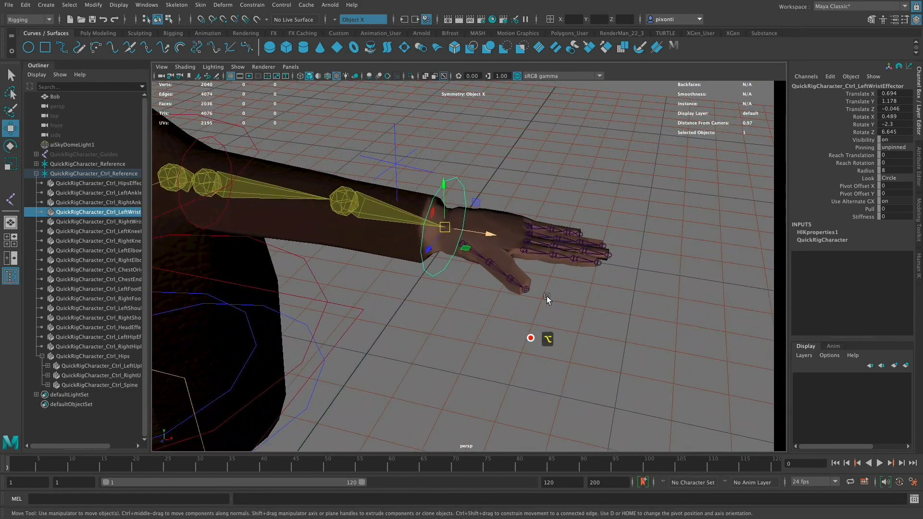
{"action": "left_click", "coordinate": [540, 252]}
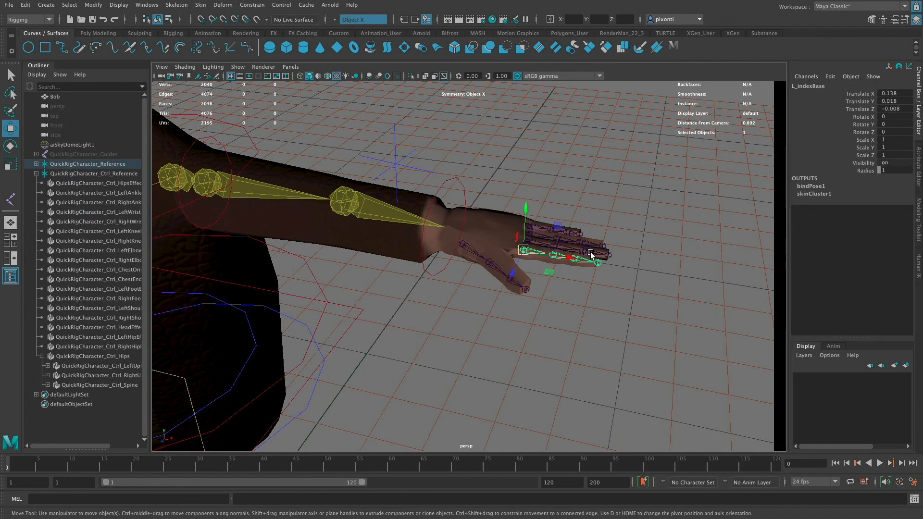
{"action": "key", "text": "e"}
{"action": "left_click_drag", "start_coordinate": [562, 225], "coordinate": [572, 252]}
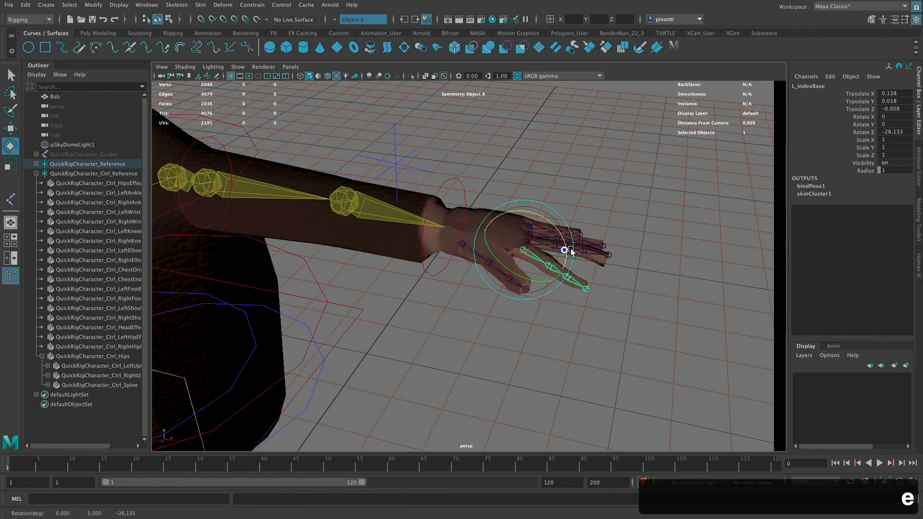
{"action": "key", "text": "super+z"}
- Try rotating the left upper arm bone of the control rig, and undo the rotation
{"action": "left_click_drag", "start_coordinate": [579, 309], "coordinate": [691, 319], "text": "alt"}
{"action": "right_click_drag", "start_coordinate": [691, 318], "coordinate": [560, 326], "text": "alt"}
{"action": "left_click_drag", "start_coordinate": [547, 355], "coordinate": [668, 355], "text": "alt"}
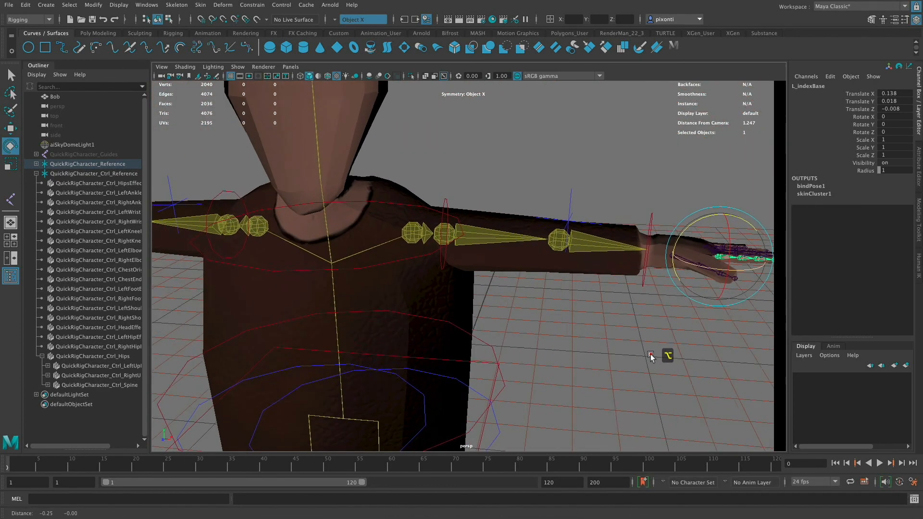
{"action": "left_click", "coordinate": [482, 235]}
{"action": "mouse_move", "coordinate": [475, 211]}
{"action": "left_mouse_down"}
{"action": "mouse_move", "coordinate": [480, 244]}
{"action": "mouse_move", "coordinate": [469, 226]}
{"action": "left_mouse_up"}
{"action": "key", "text": "super+z"}
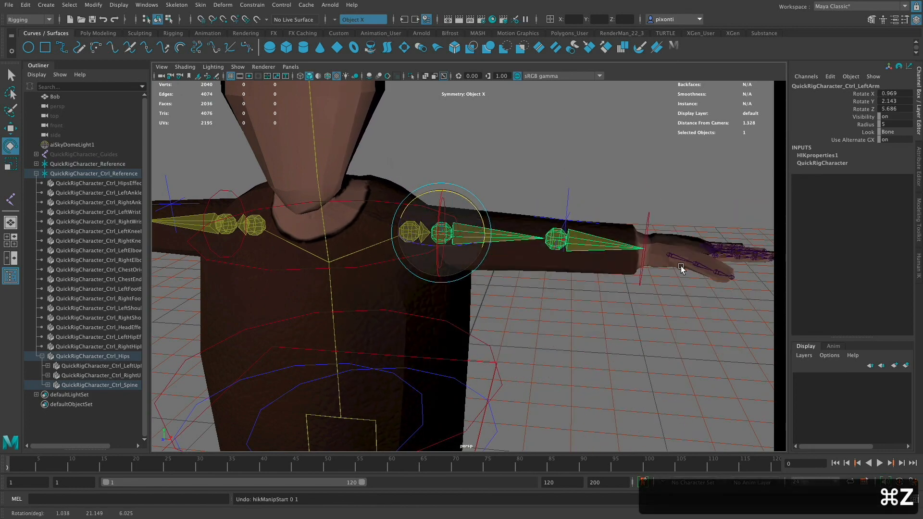
- Try moving the left wrist effector again to test the forearm and hand, and undo the move
{"action": "left_click_drag", "start_coordinate": [561, 301], "coordinate": [532, 319], "text": "alt"}
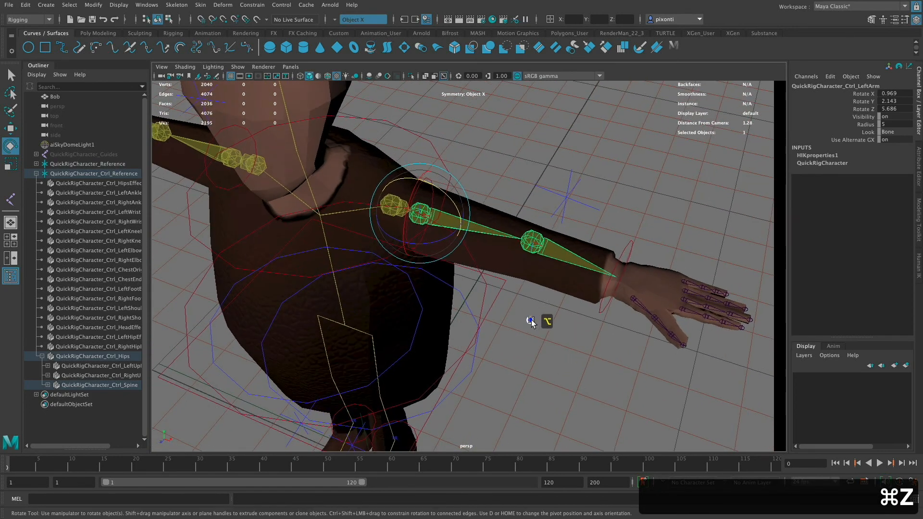
{"action": "left_click", "coordinate": [629, 246]}
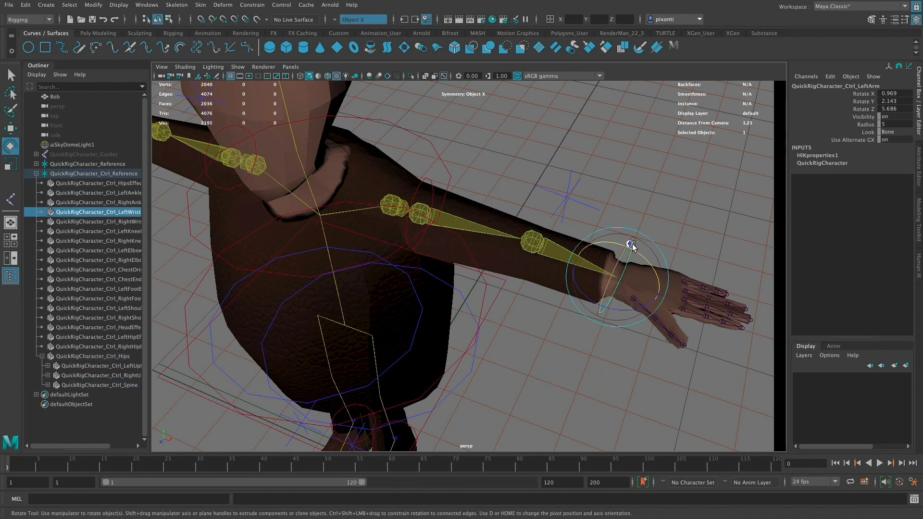
{"action": "key", "text": "w"}
{"action": "left_click_drag", "start_coordinate": [618, 277], "coordinate": [624, 306]}
{"action": "key", "text": "super+z"}
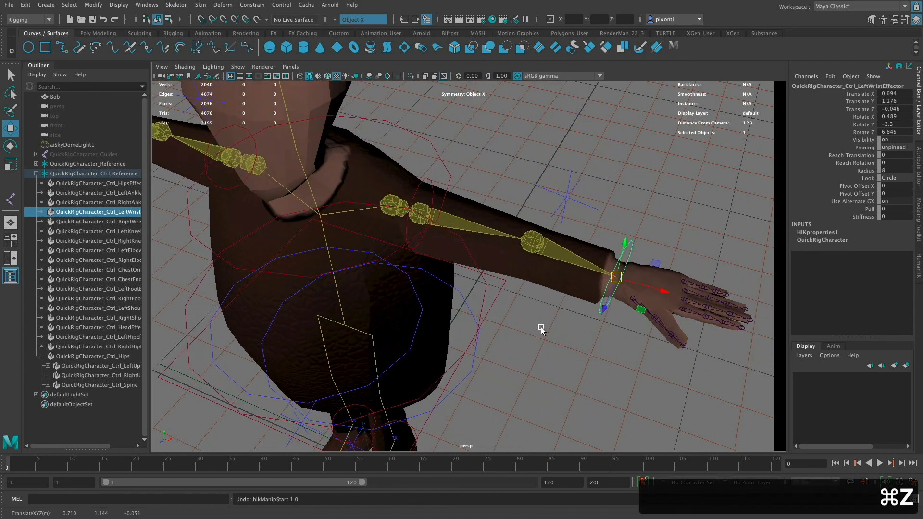
{"action": "right_click_drag", "start_coordinate": [541, 328], "coordinate": [371, 292], "text": "alt"}
{"action": "middle_click_drag", "start_coordinate": [464, 302], "coordinate": [515, 307], "text": "alt"}
{"action": "left_click_drag", "start_coordinate": [522, 359], "coordinate": [548, 307], "text": "alt"}
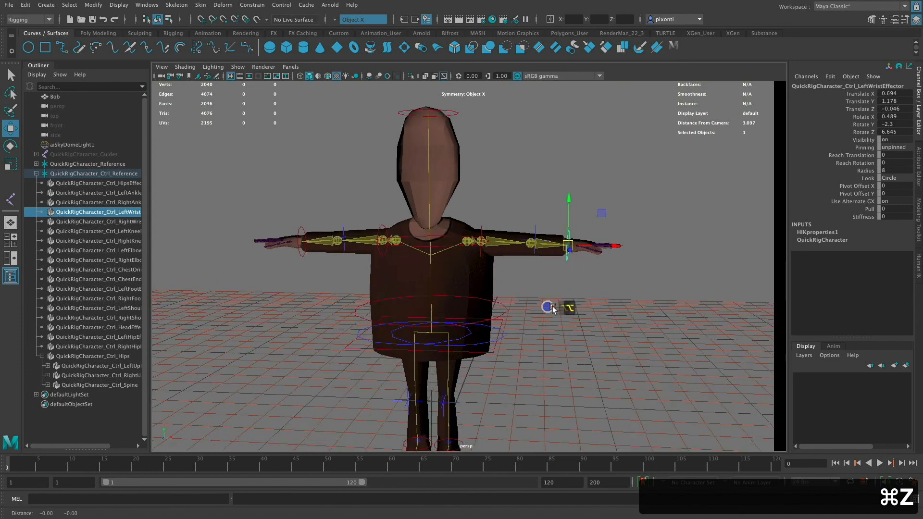
{"action": "middle_click_drag", "start_coordinate": [548, 308], "coordinate": [575, 286], "text": "alt"}
{"action": "right_click_drag", "start_coordinate": [576, 286], "coordinate": [521, 290], "text": "alt"}
{"action": "left_click_drag", "start_coordinate": [556, 299], "coordinate": [577, 341], "text": "alt"}
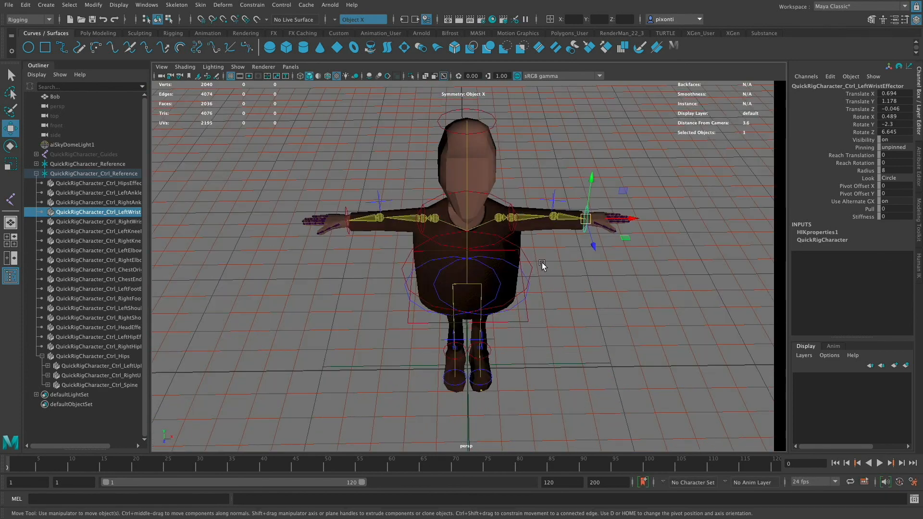